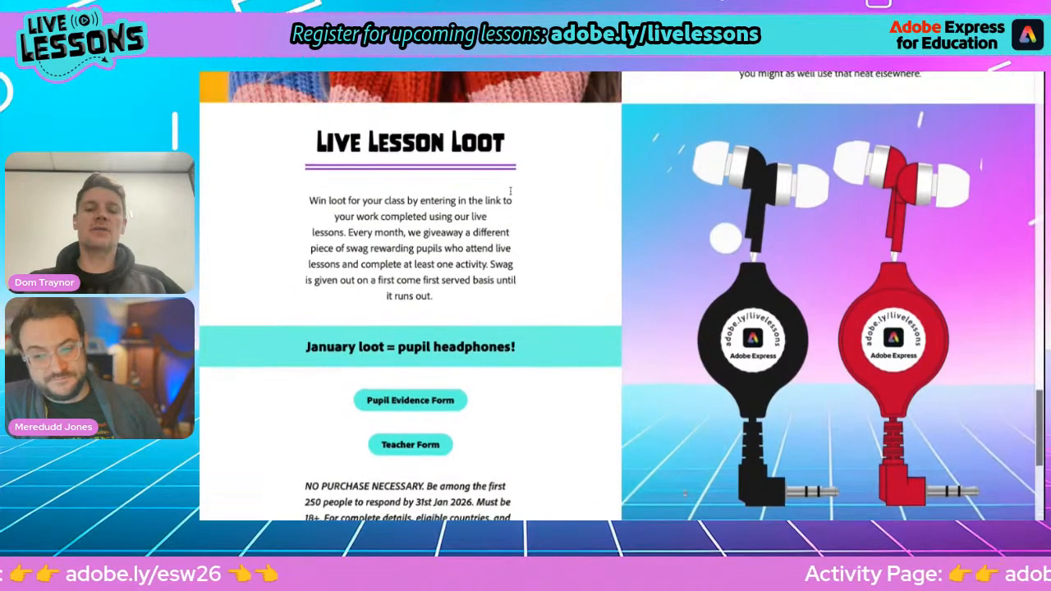
Open Adobe Express in a new browser tab and review the Activity 1 top tips video brief on the lesson page.
{"action": "scroll", "coordinate": [832, 312], "scroll_direction": "up", "scroll_amount": 10}
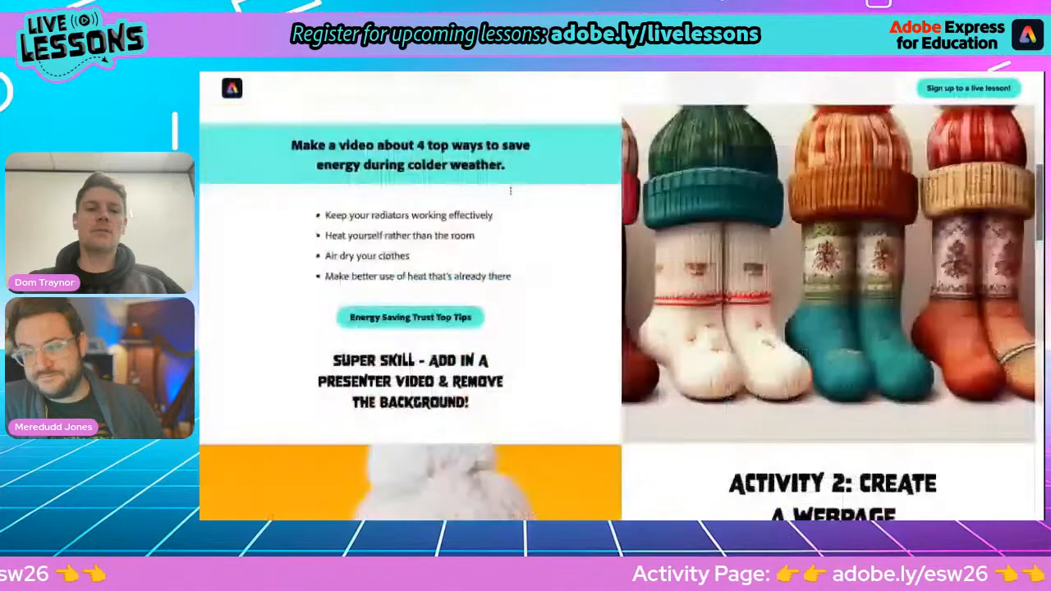
{"action": "key", "text": "ctrl+t"}
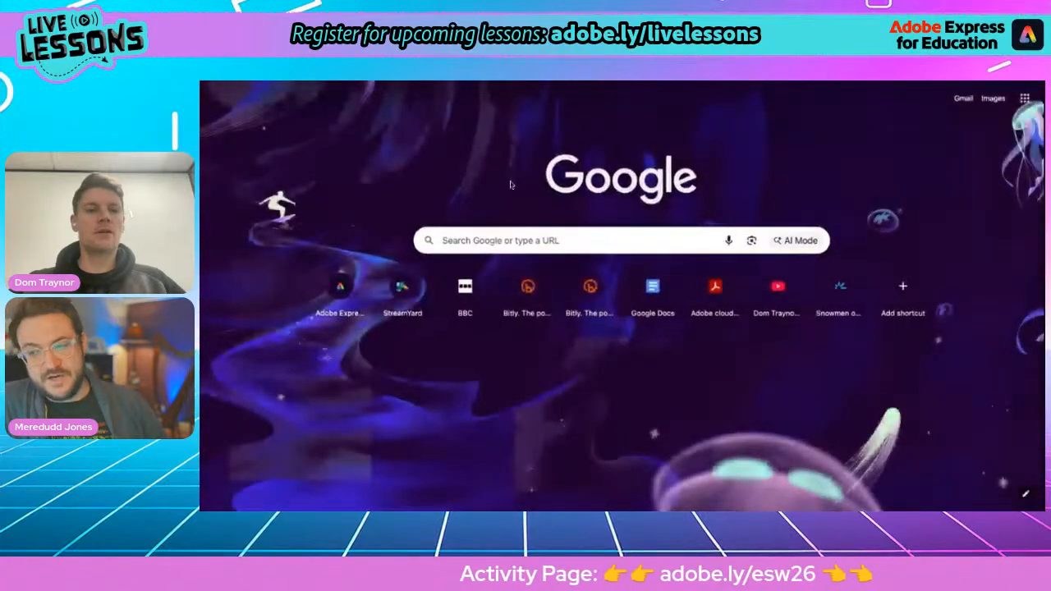
{"action": "left_click", "coordinate": [340, 289]}
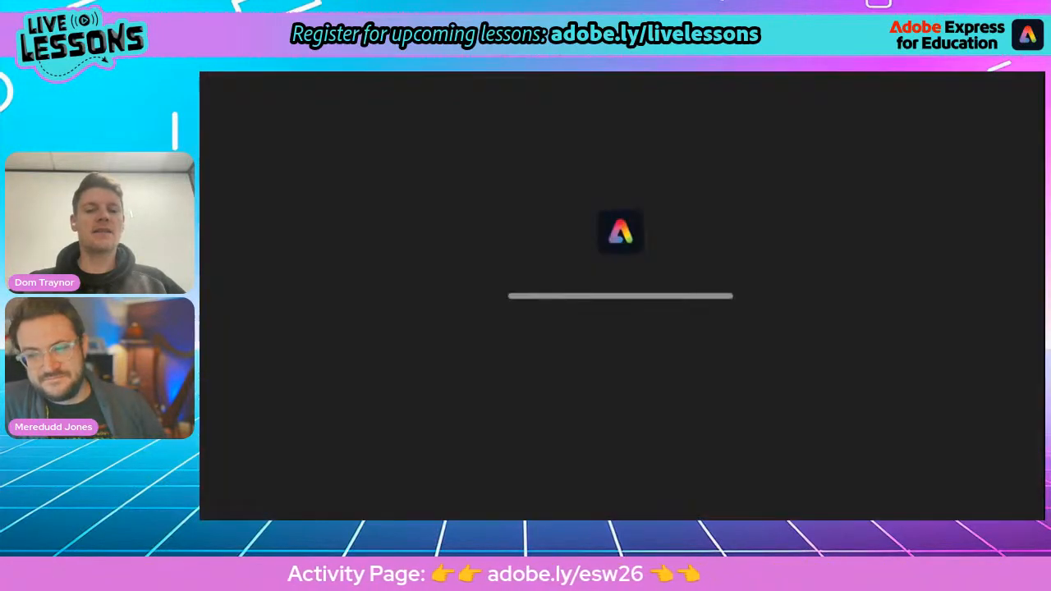
{"action": "scroll", "coordinate": [682, 293], "scroll_direction": "down", "scroll_amount": 5}
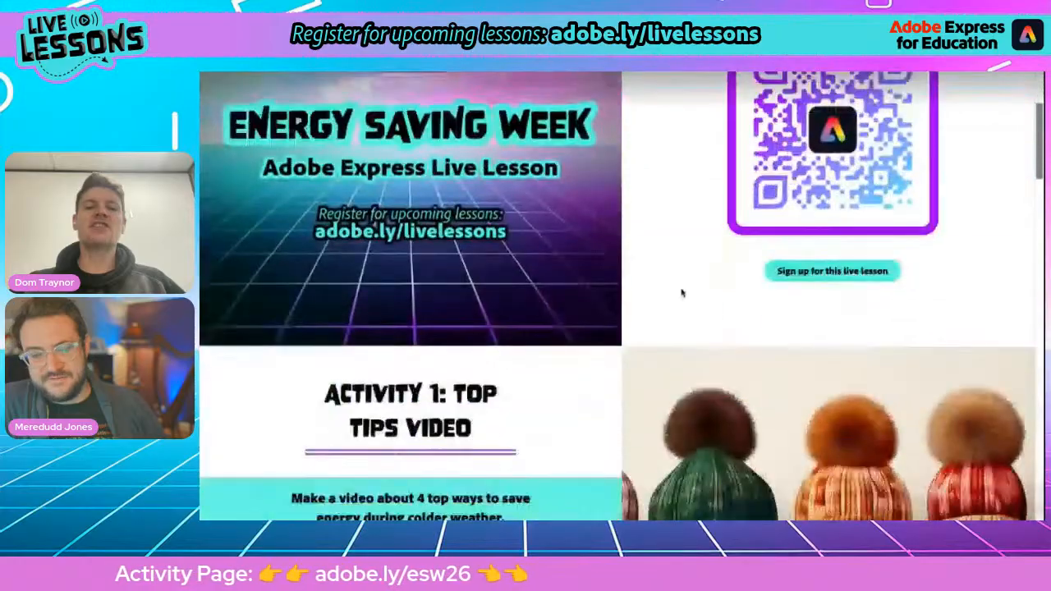
{"action": "scroll", "coordinate": [702, 489], "scroll_direction": "down", "scroll_amount": 1}
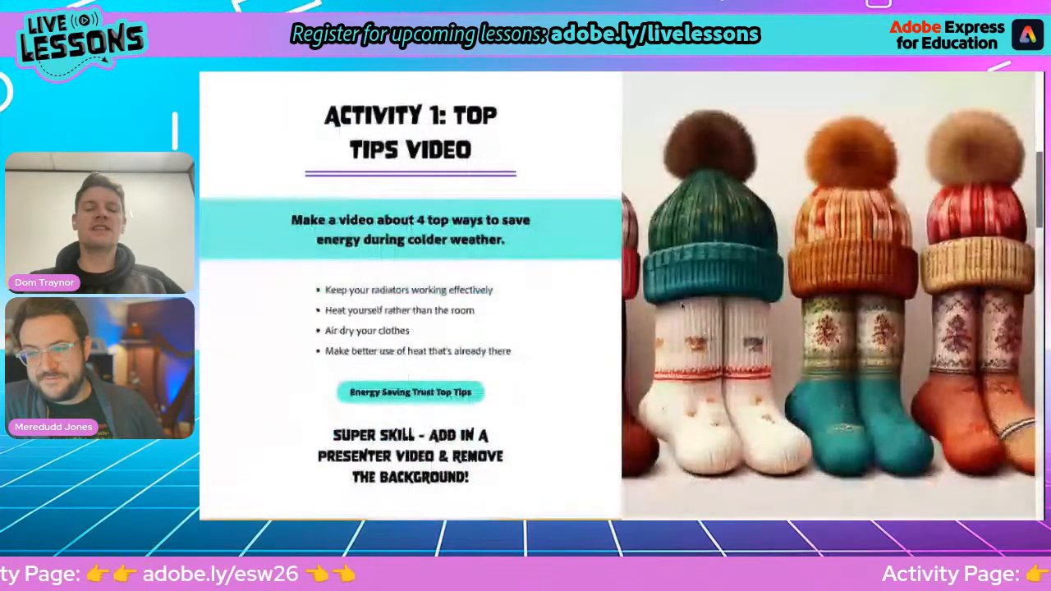
{"action": "scroll", "coordinate": [702, 490], "scroll_direction": "down", "scroll_amount": 1}
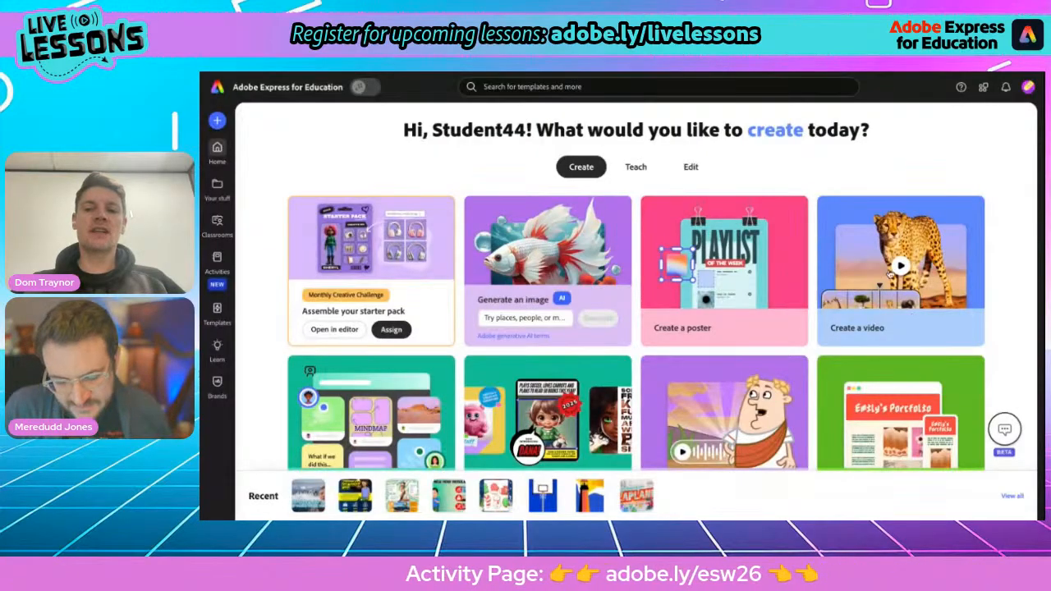
Create a new blank video project without a template and name the file ESW26.
{"action": "left_click", "coordinate": [917, 263]}
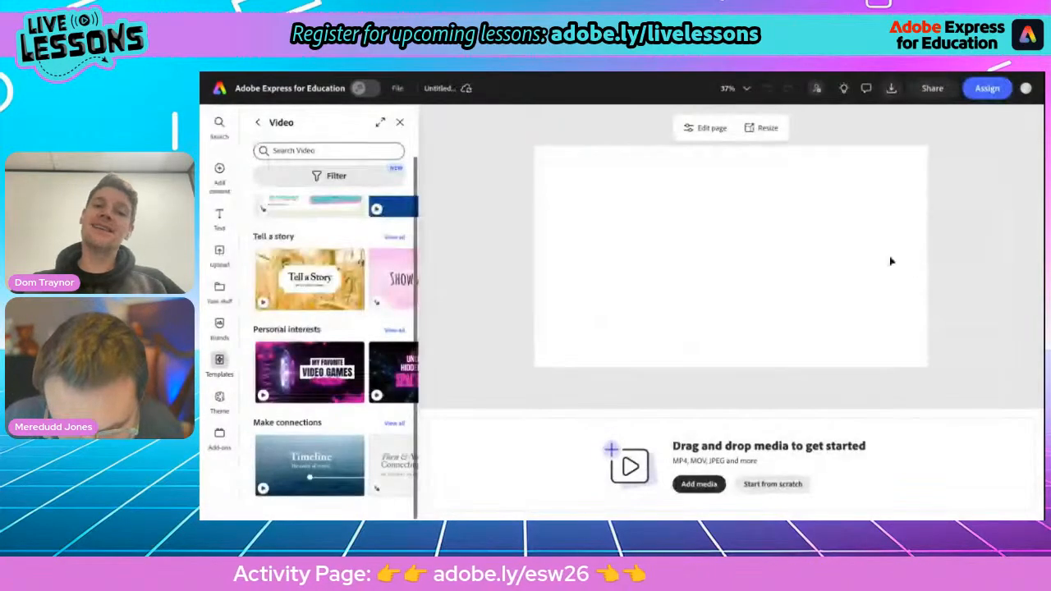
{"action": "left_click", "coordinate": [400, 124]}
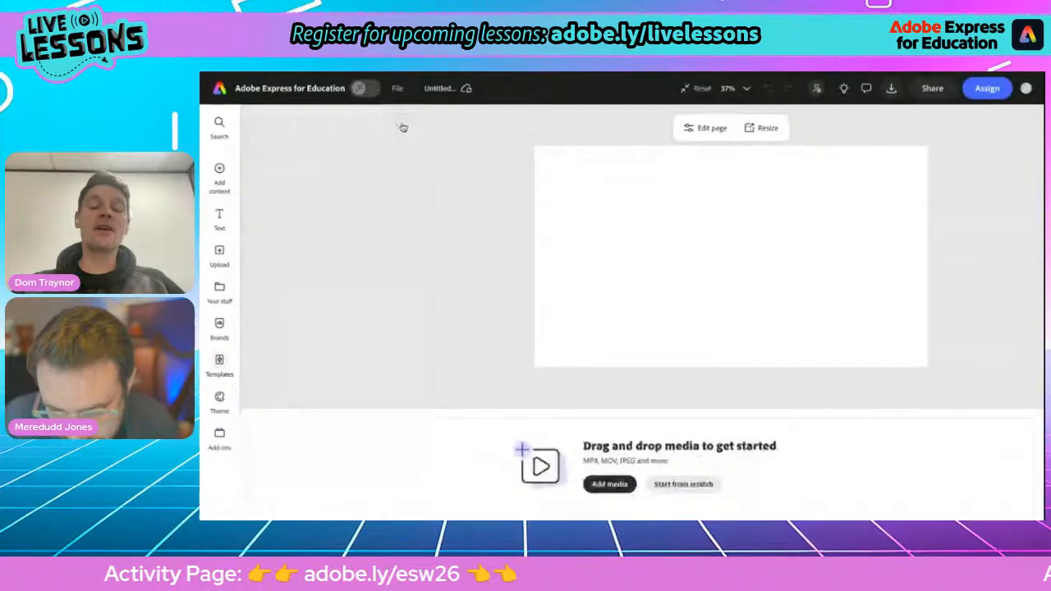
{"action": "left_click", "coordinate": [435, 88]}
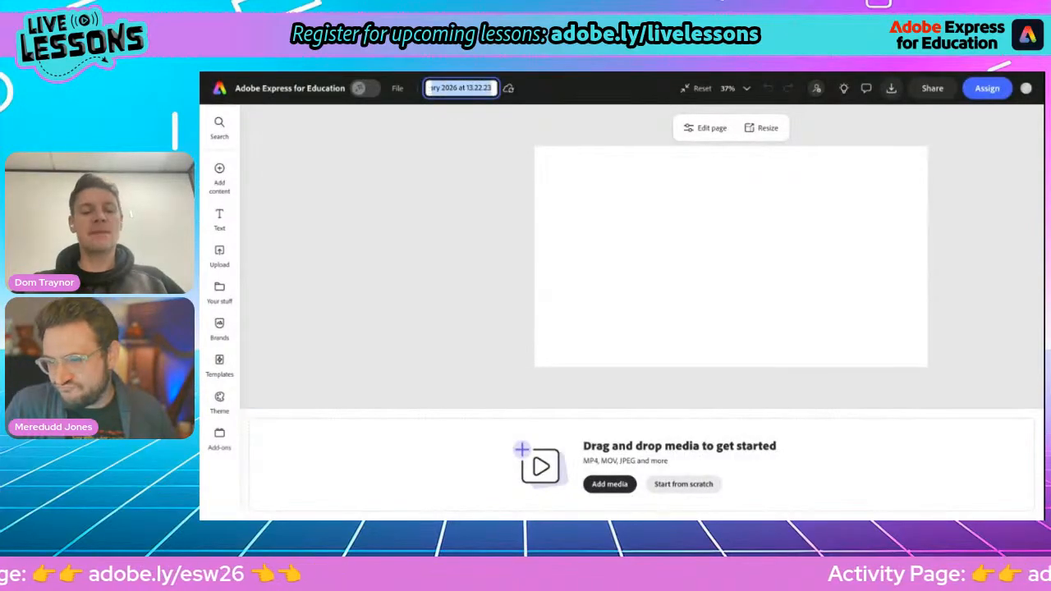
{"action": "type", "text": "ESW26"}
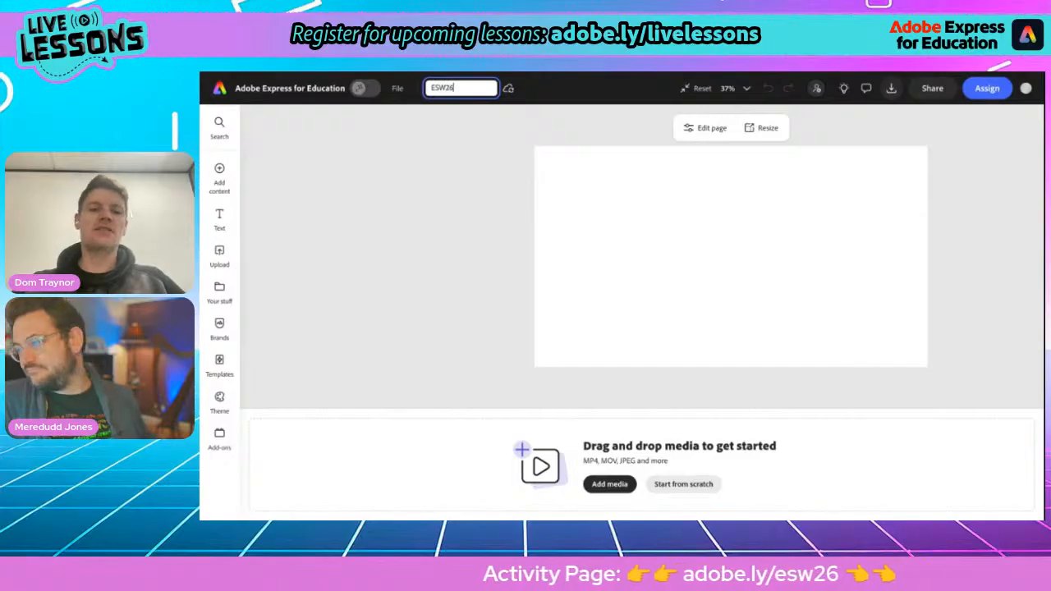
{"action": "key", "text": "Return"}
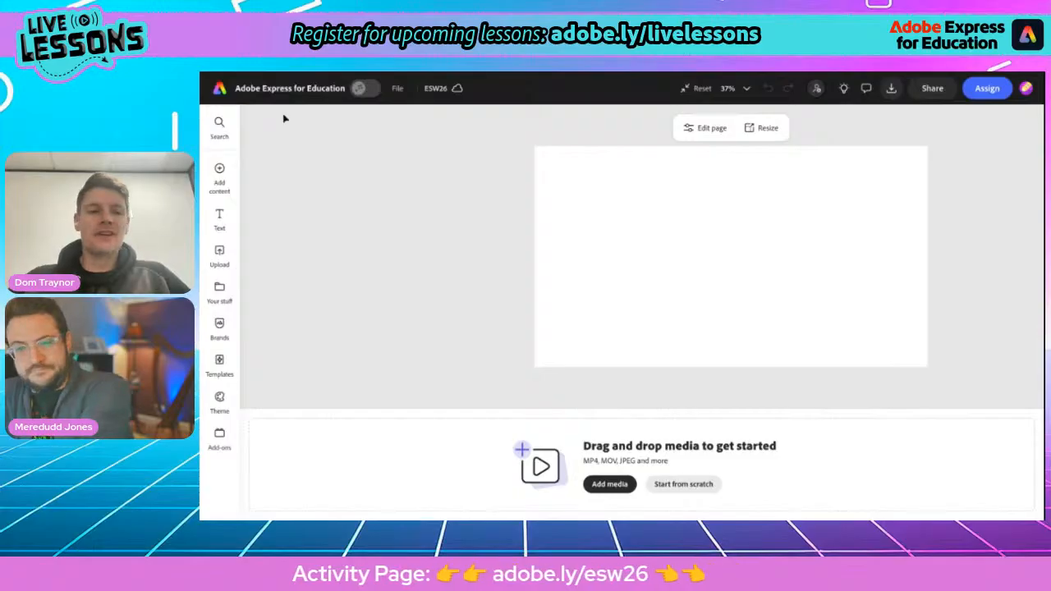
Find stock videos with the search "penguins" and add the 17-second clip of penguins on an iceberg to the page.
{"action": "left_click", "coordinate": [219, 172]}
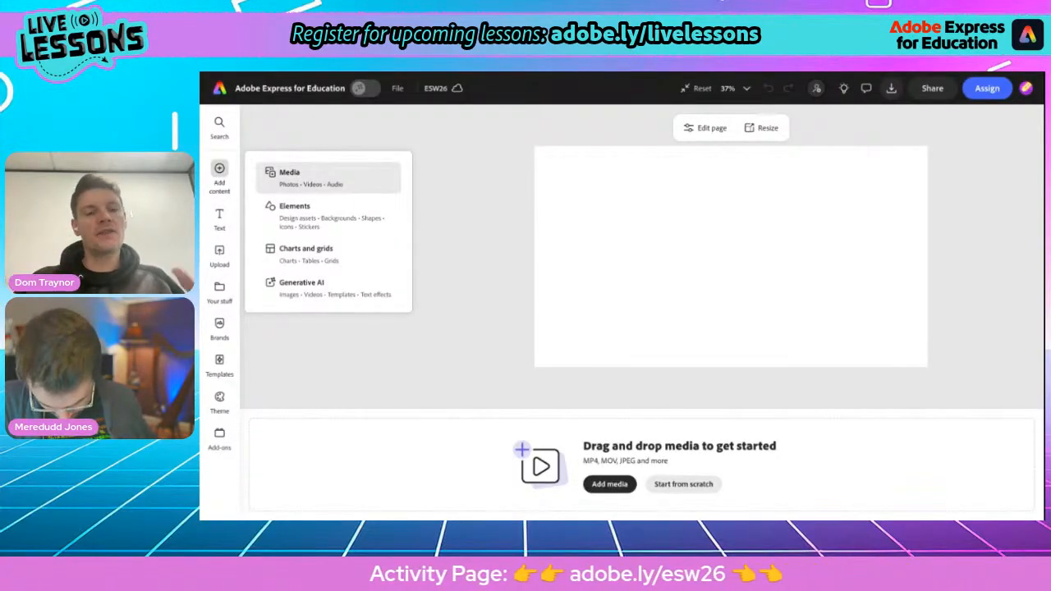
{"action": "left_click", "coordinate": [328, 177]}
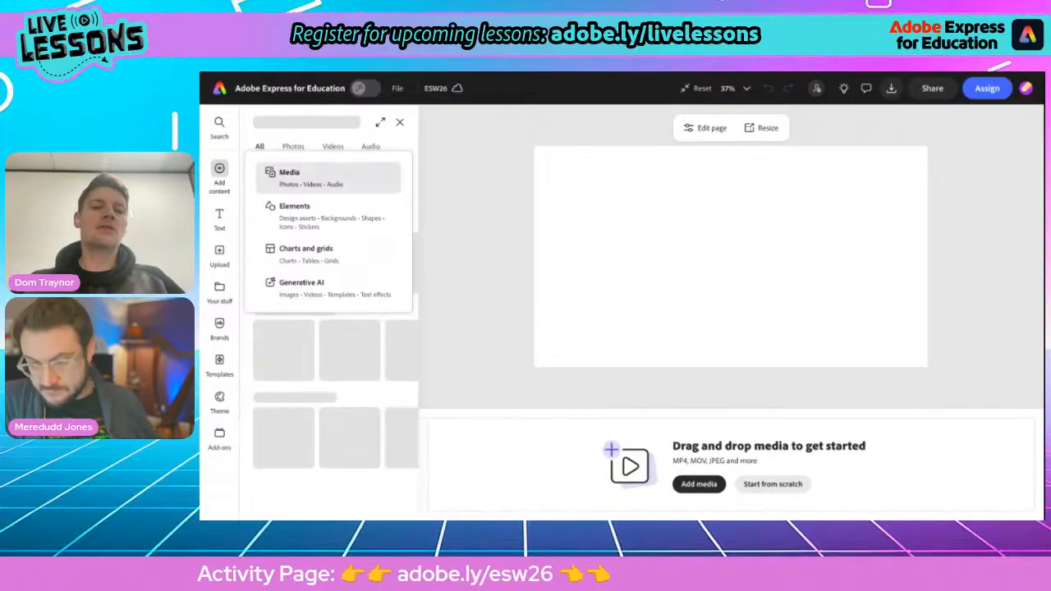
{"action": "left_click", "coordinate": [332, 147]}
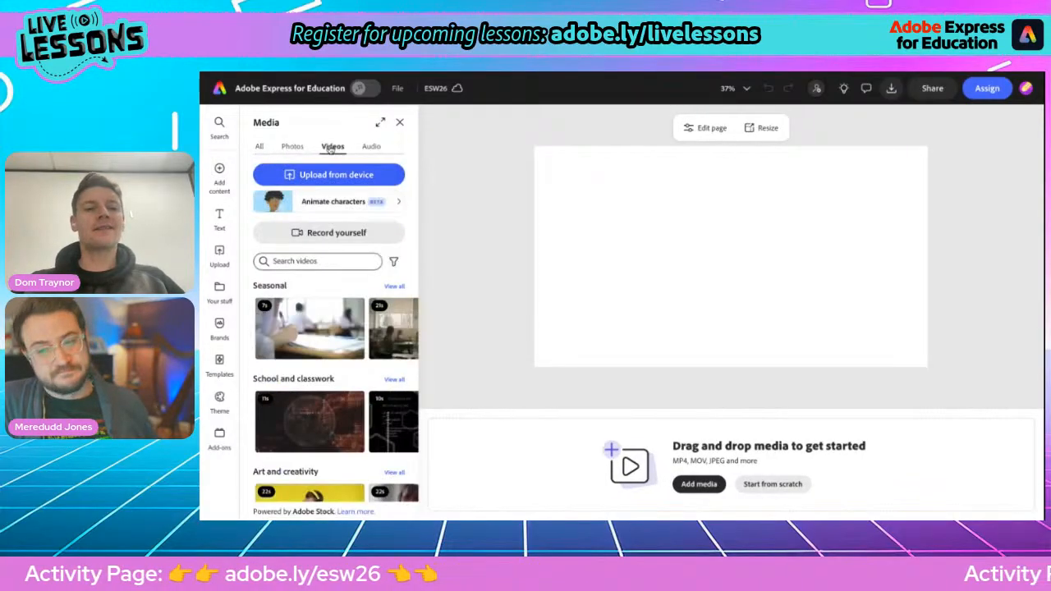
{"action": "left_click", "coordinate": [289, 262]}
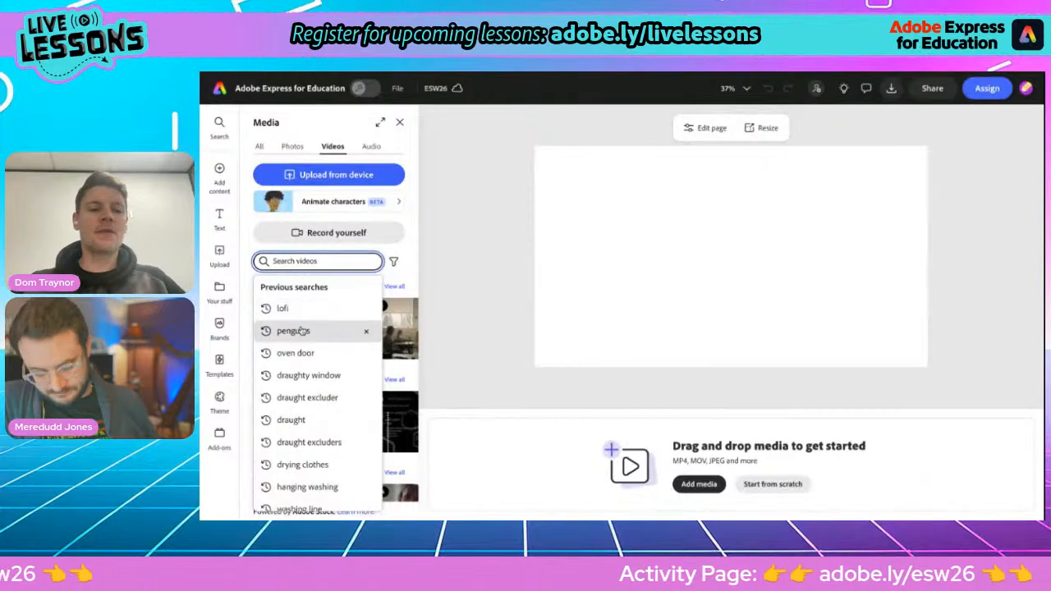
{"action": "left_click", "coordinate": [300, 331]}
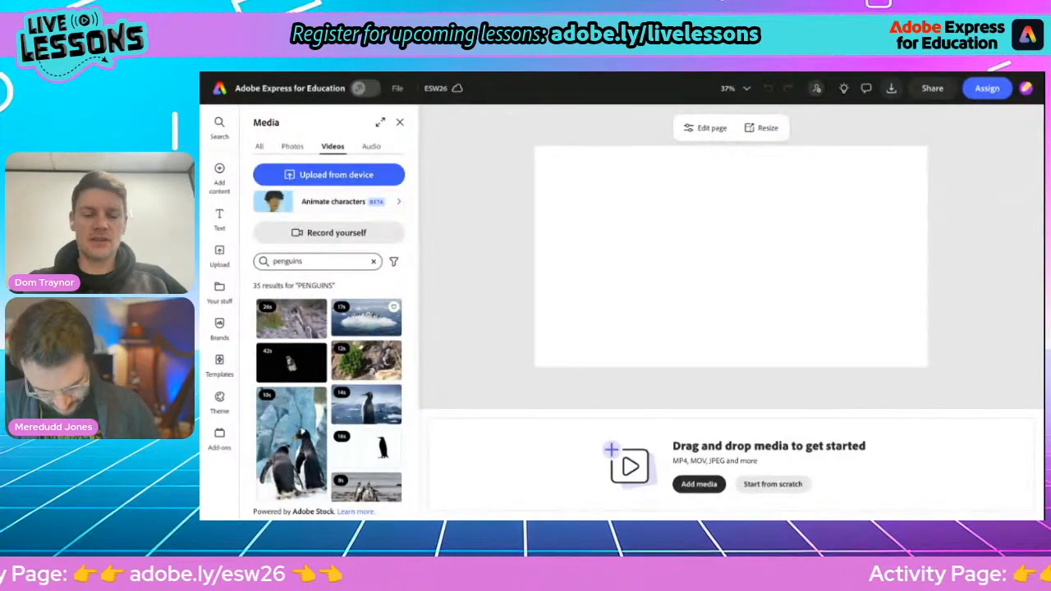
{"action": "left_click", "coordinate": [366, 319]}
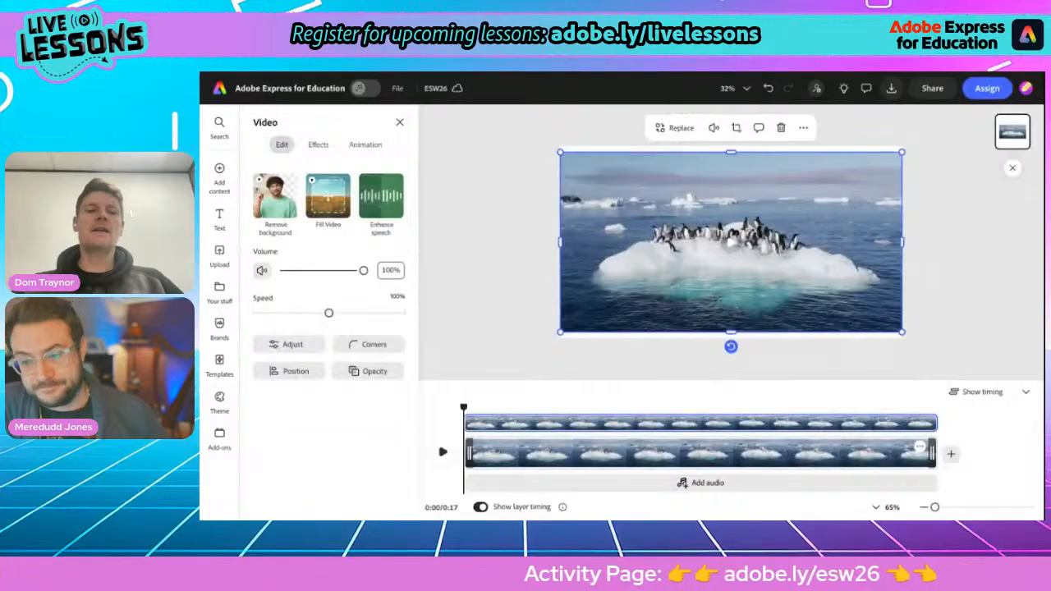
{"action": "left_click", "coordinate": [480, 293]}
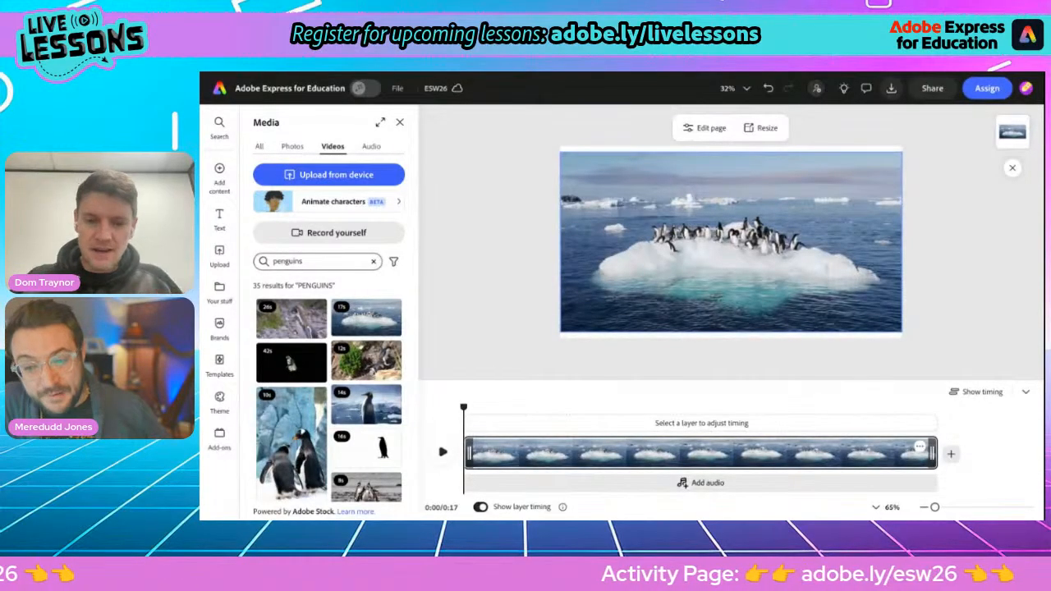
Apply Fill Video to the penguin clip so it covers the whole page, and preview it.
{"action": "left_click", "coordinate": [731, 242]}
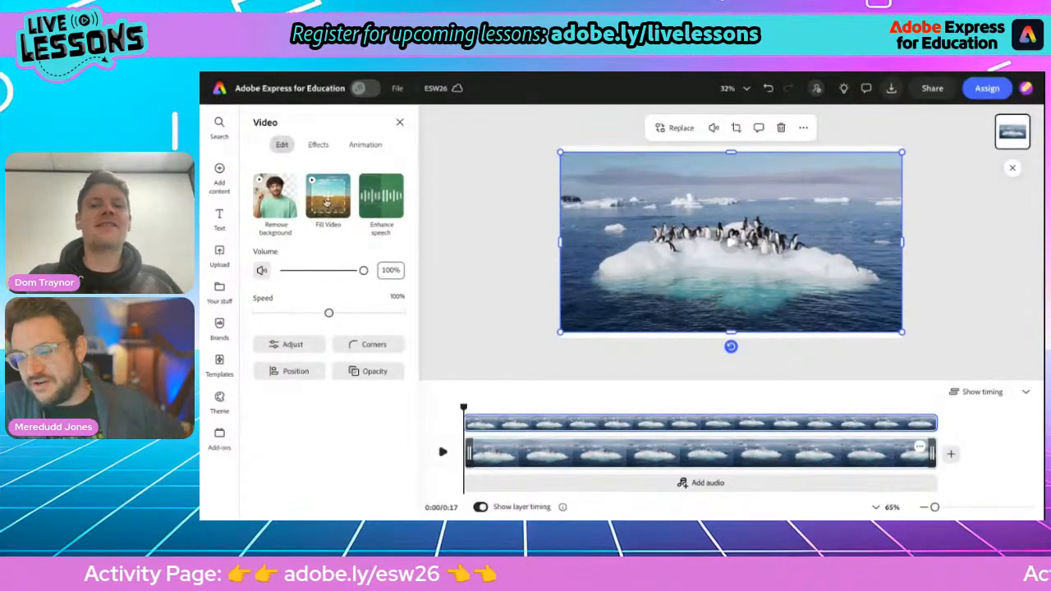
{"action": "left_click", "coordinate": [327, 200]}
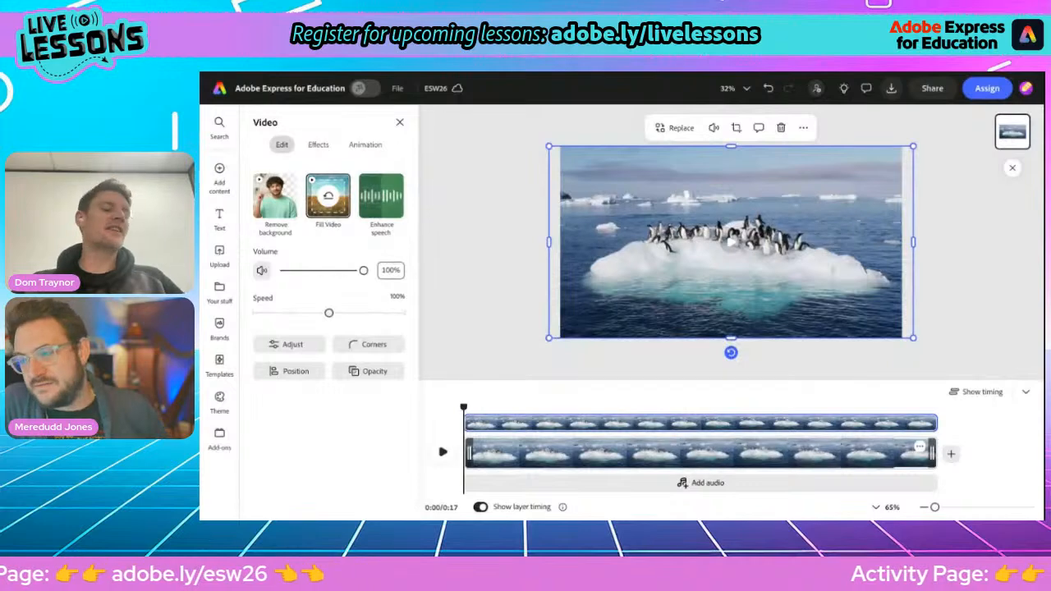
{"action": "left_click", "coordinate": [485, 246]}
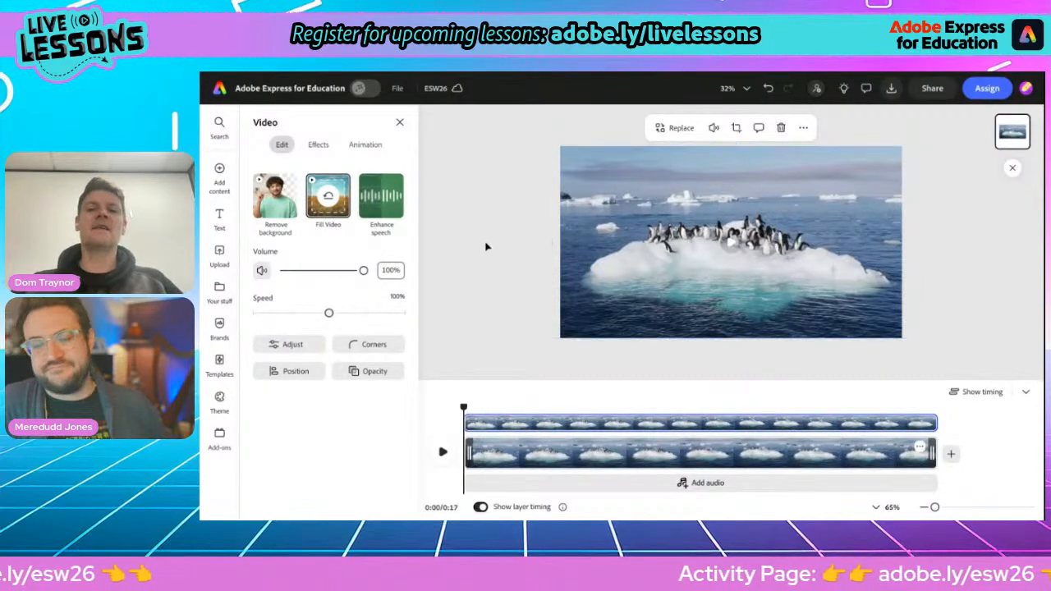
{"action": "left_click", "coordinate": [441, 454]}
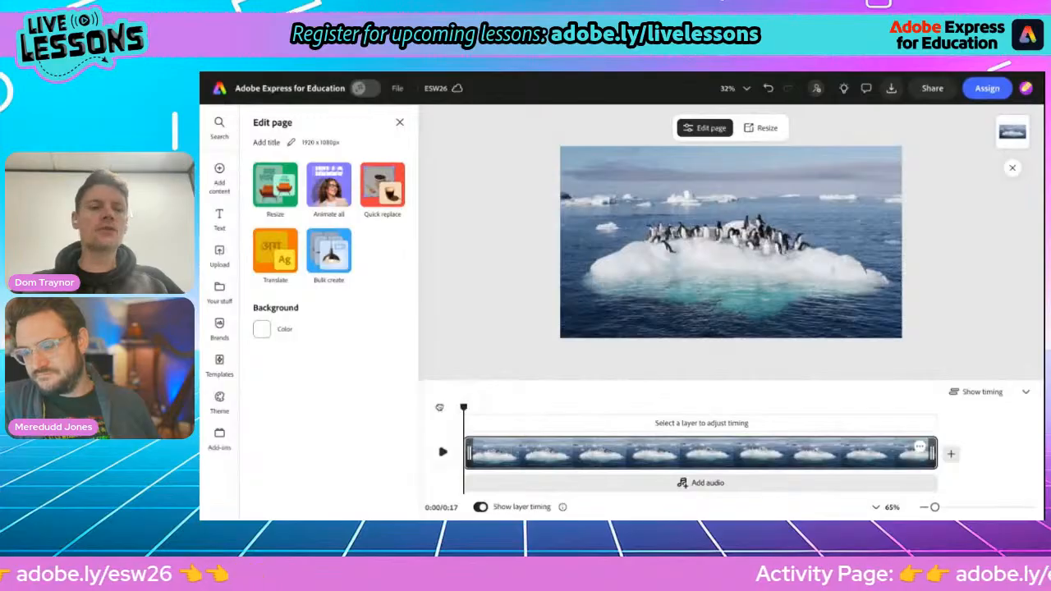
Search the shapes for "corner frame" and add the thin four-corner bracket frame over the penguin video.
{"action": "left_click", "coordinate": [219, 170]}
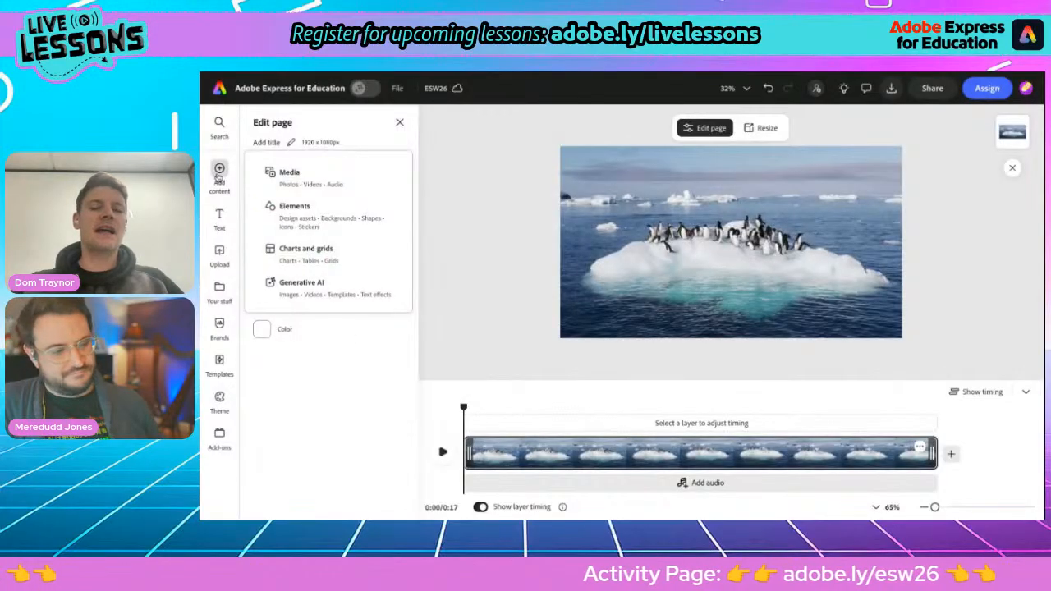
{"action": "left_click", "coordinate": [326, 220]}
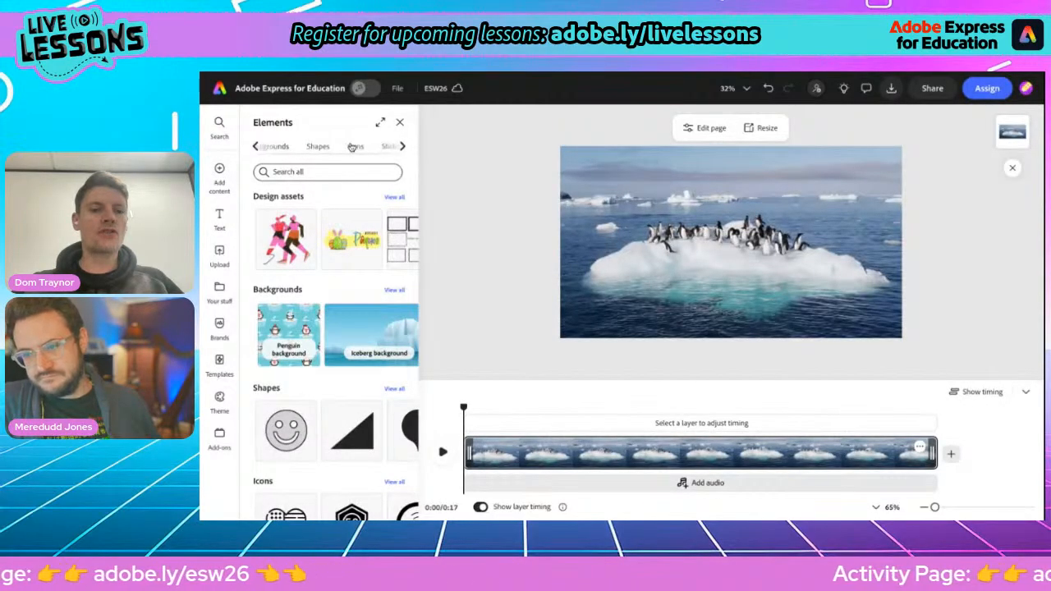
{"action": "left_click", "coordinate": [364, 148]}
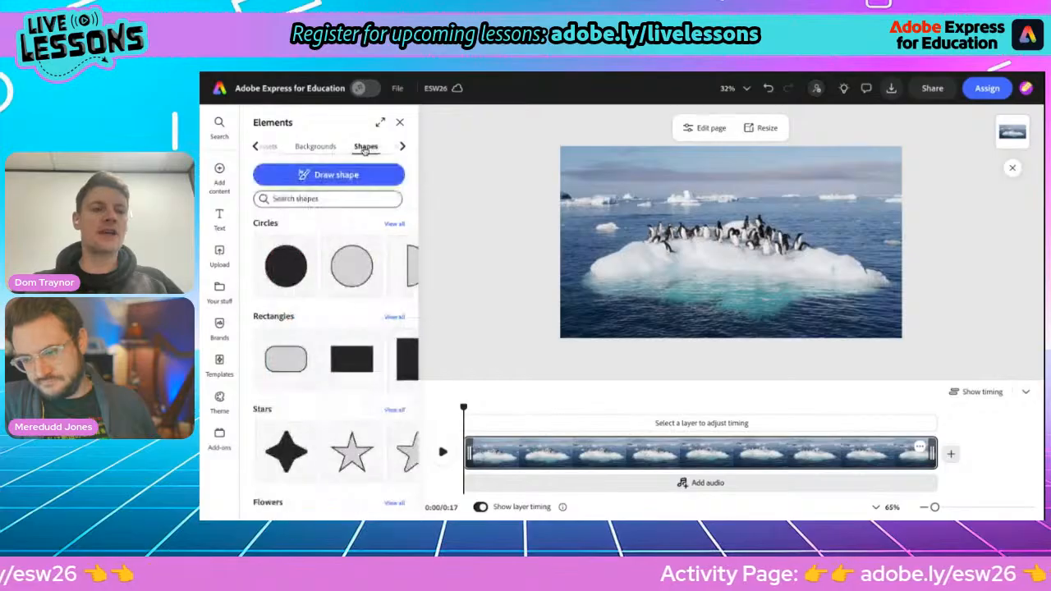
{"action": "left_click", "coordinate": [285, 205]}
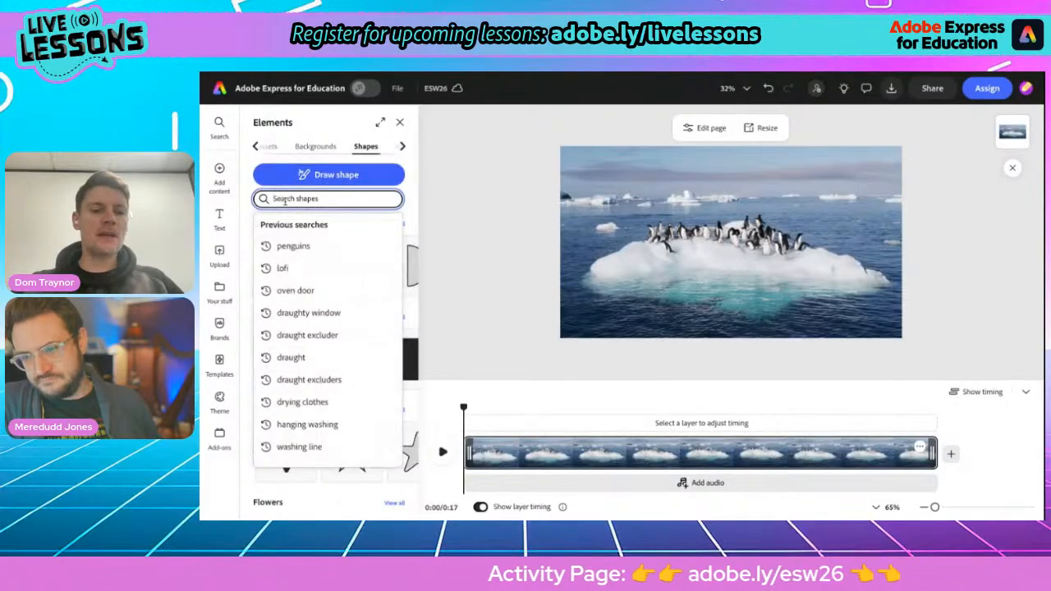
{"action": "type", "text": "corner"}
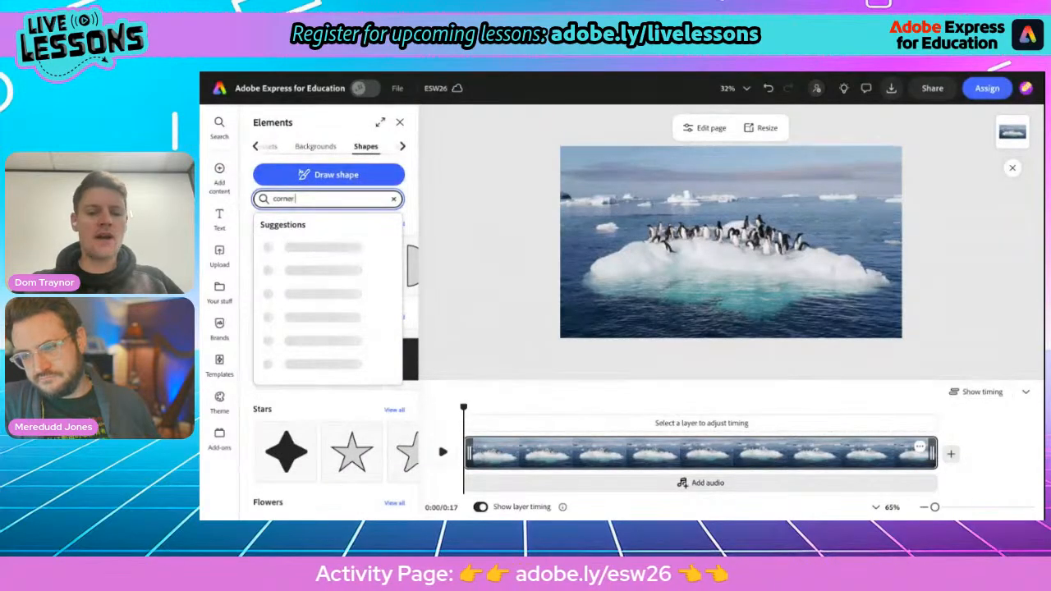
{"action": "type", "text": " frame"}
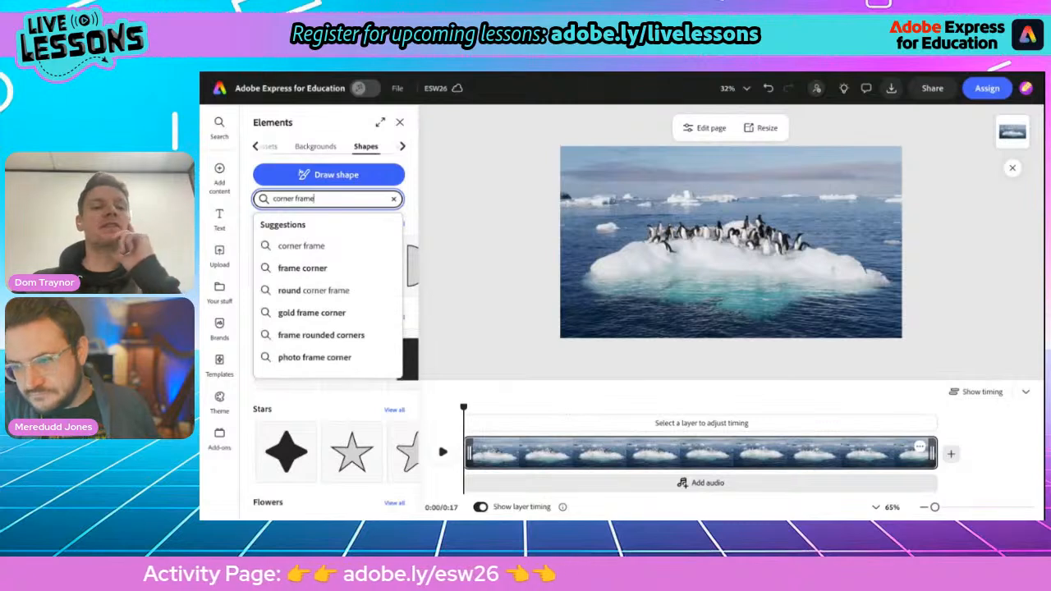
{"action": "key", "text": "Return"}
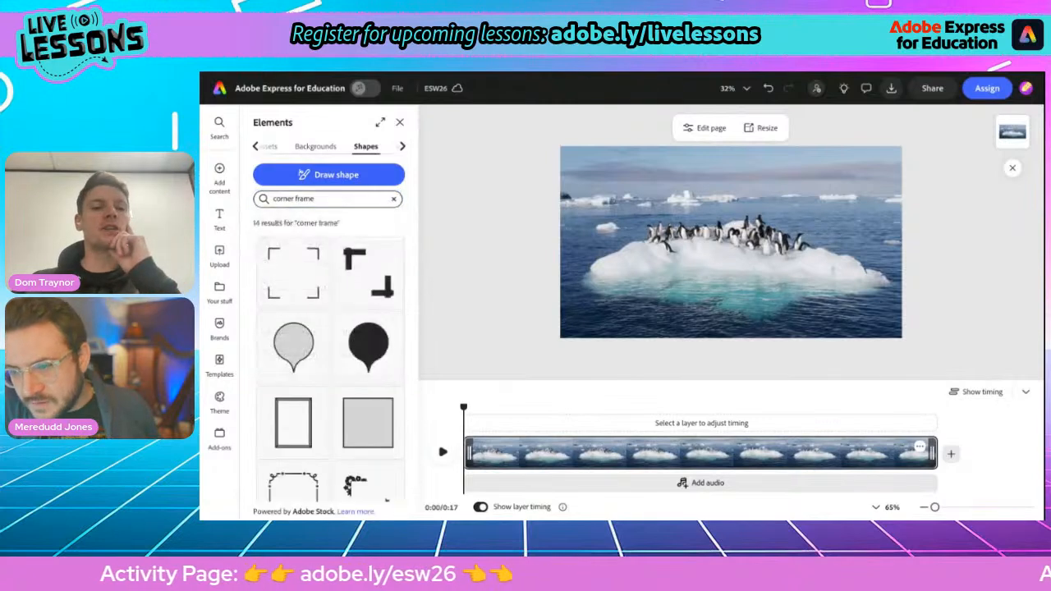
{"action": "left_click", "coordinate": [293, 273]}
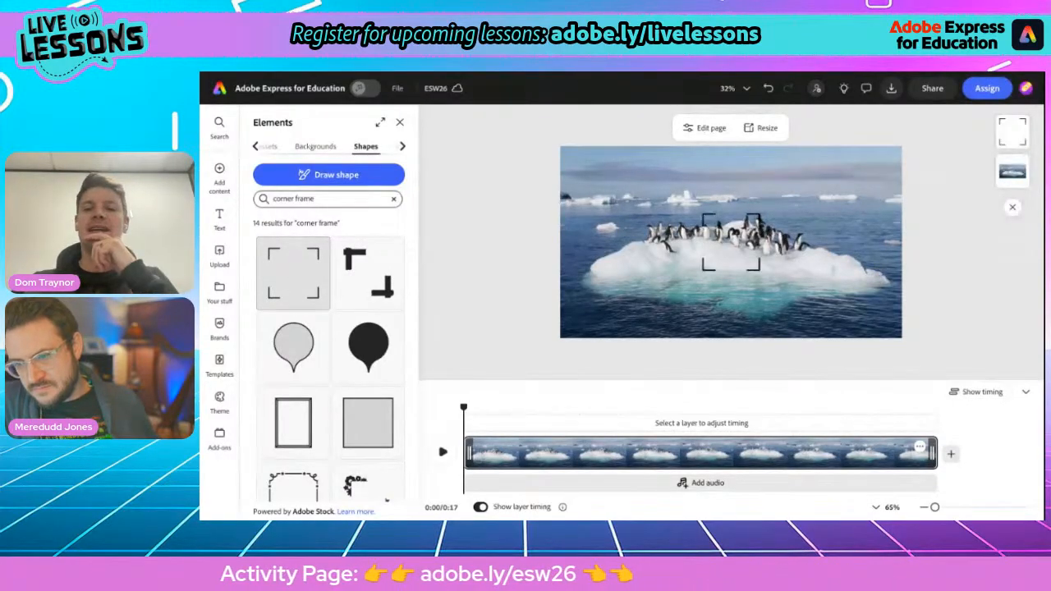
Stretch the corner frame in width and height so its brackets sit just inside the edges of the penguin video.
{"action": "left_click", "coordinate": [702, 272]}
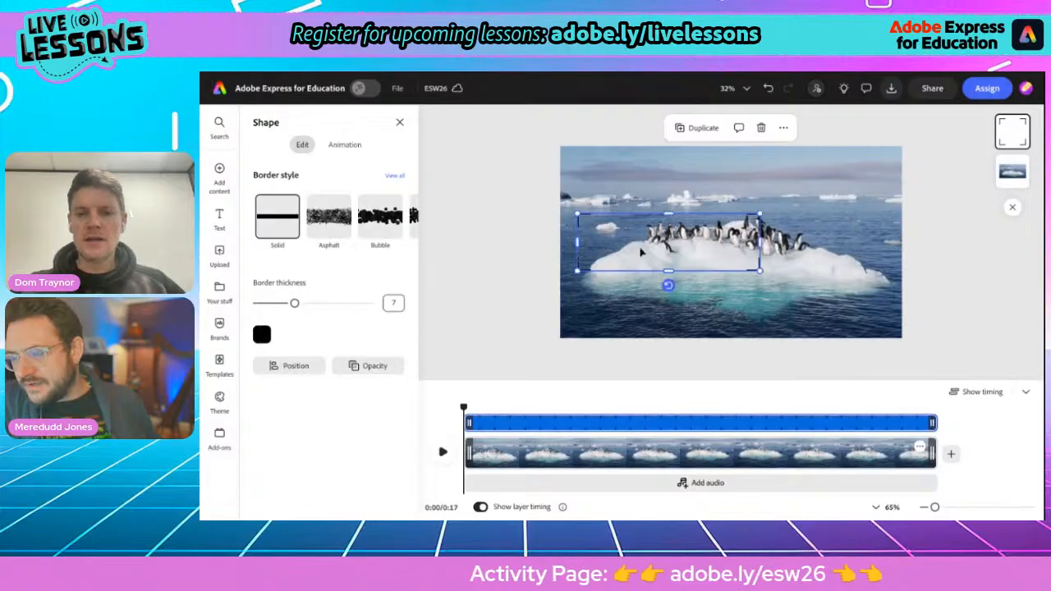
{"action": "left_click_drag", "start_coordinate": [759, 243], "coordinate": [886, 224]}
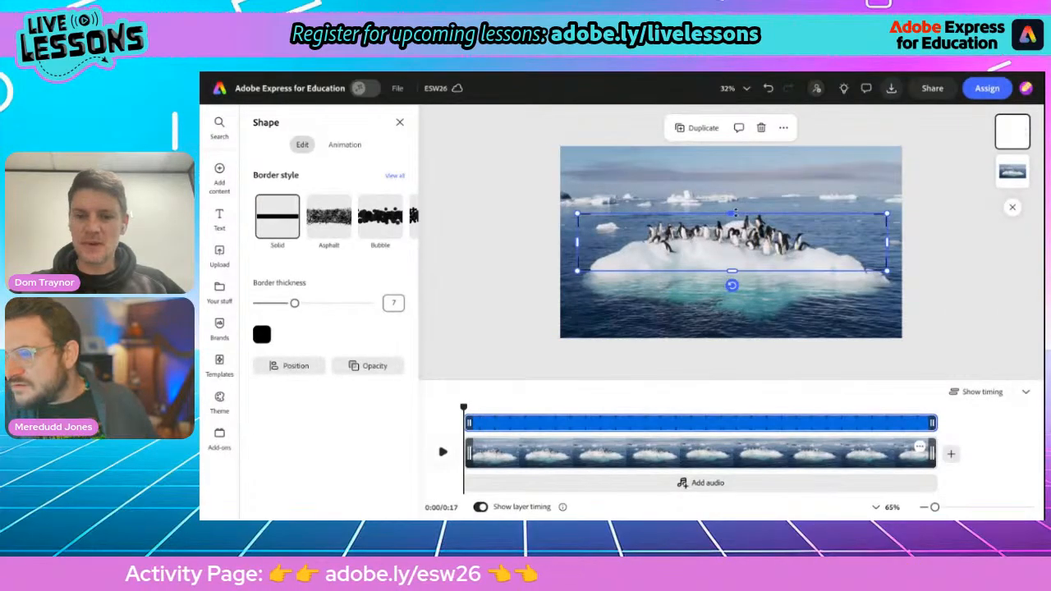
{"action": "left_click_drag", "start_coordinate": [733, 214], "coordinate": [731, 163]}
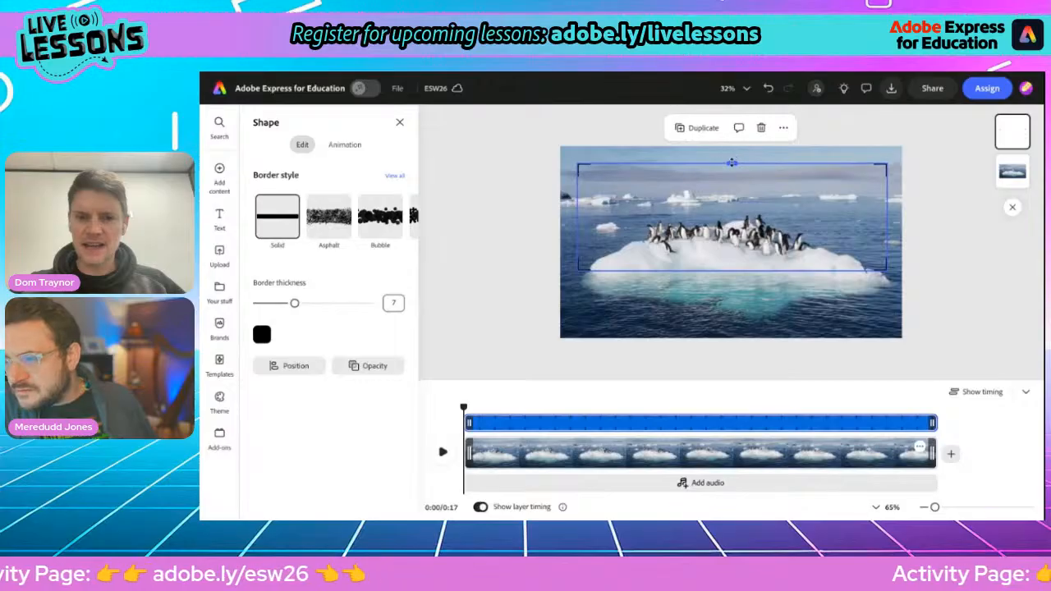
{"action": "left_click_drag", "start_coordinate": [731, 271], "coordinate": [729, 322]}
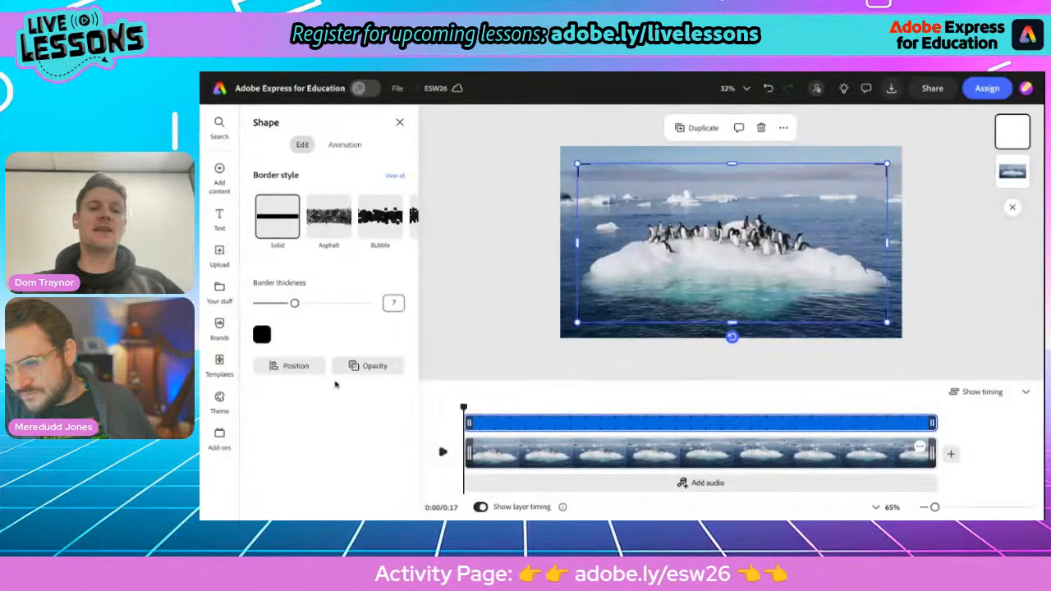
Align the corner frame to the center and middle of the page.
{"action": "left_click", "coordinate": [289, 371]}
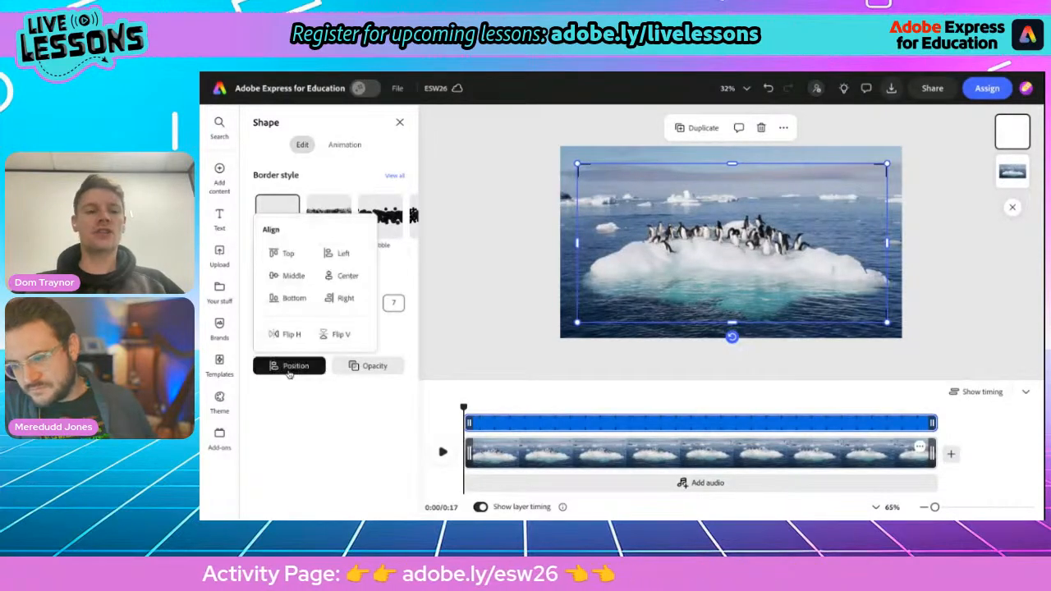
{"action": "left_click", "coordinate": [337, 276]}
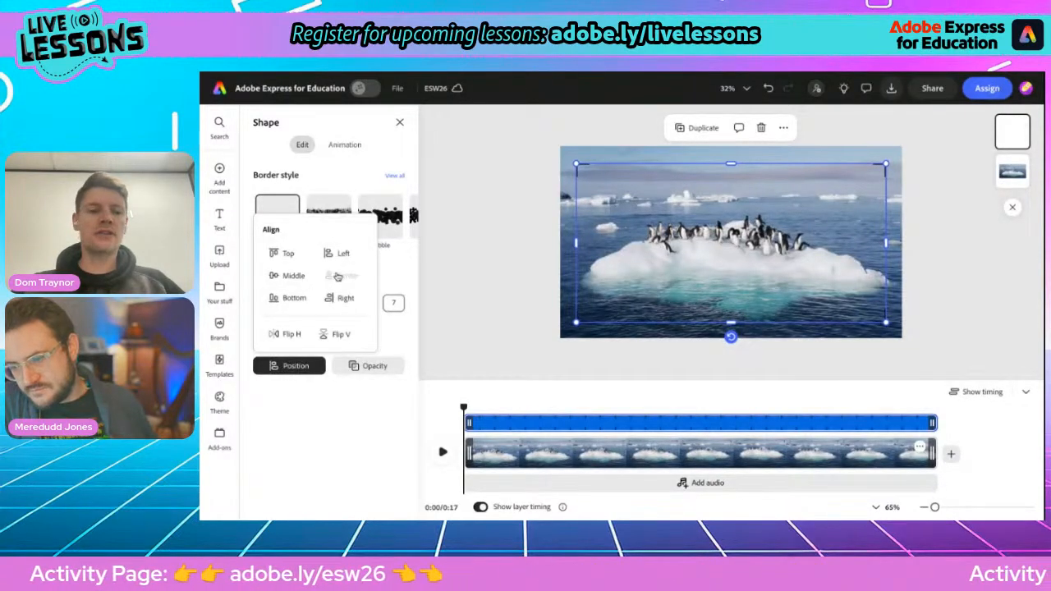
{"action": "left_click", "coordinate": [289, 278]}
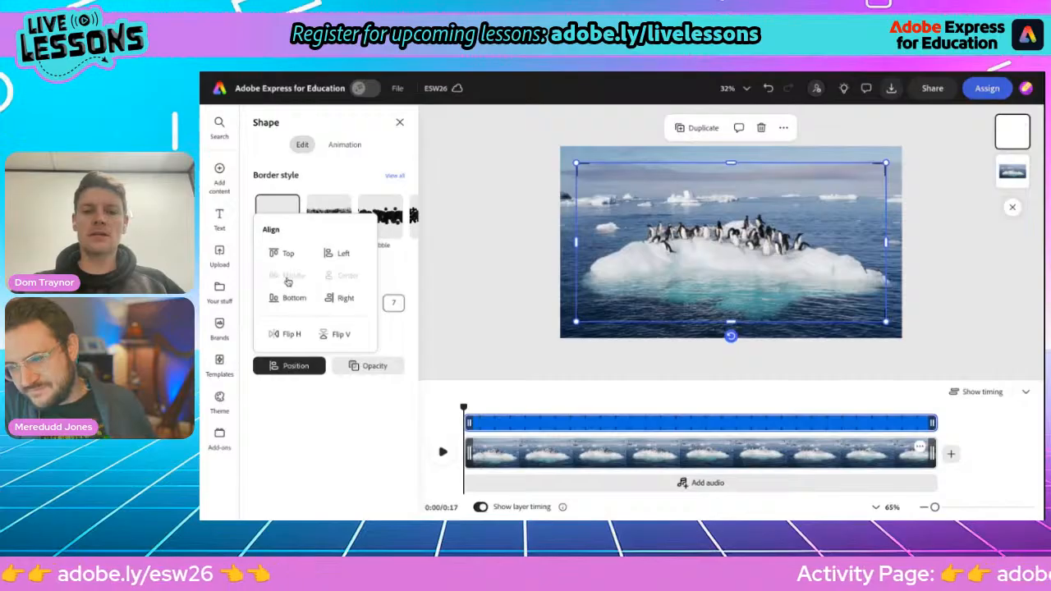
{"action": "left_click", "coordinate": [485, 279]}
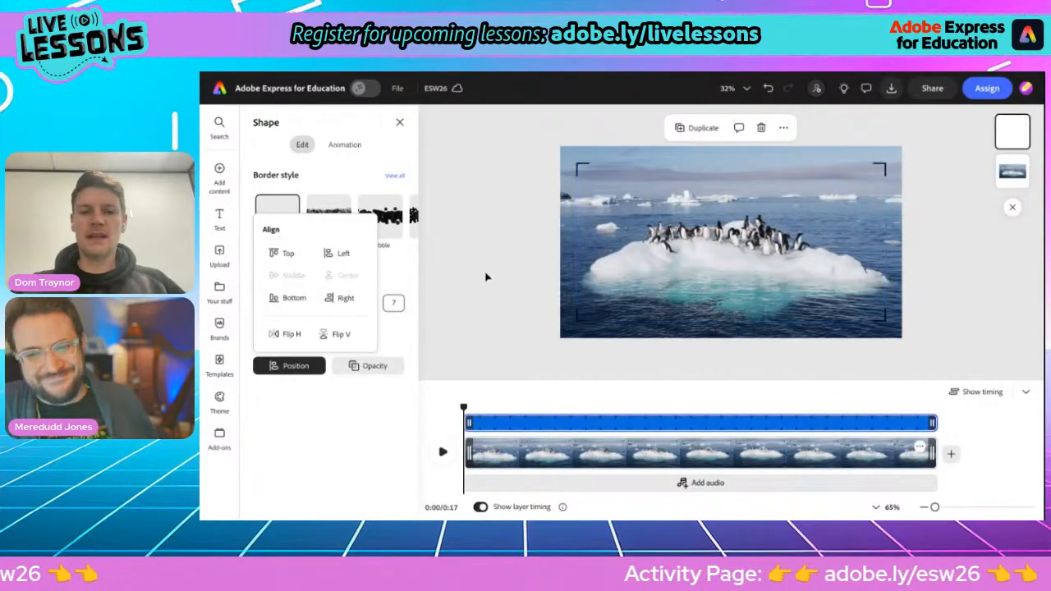
{"action": "scroll", "coordinate": [578, 323], "scroll_direction": "up", "scroll_amount": 3}
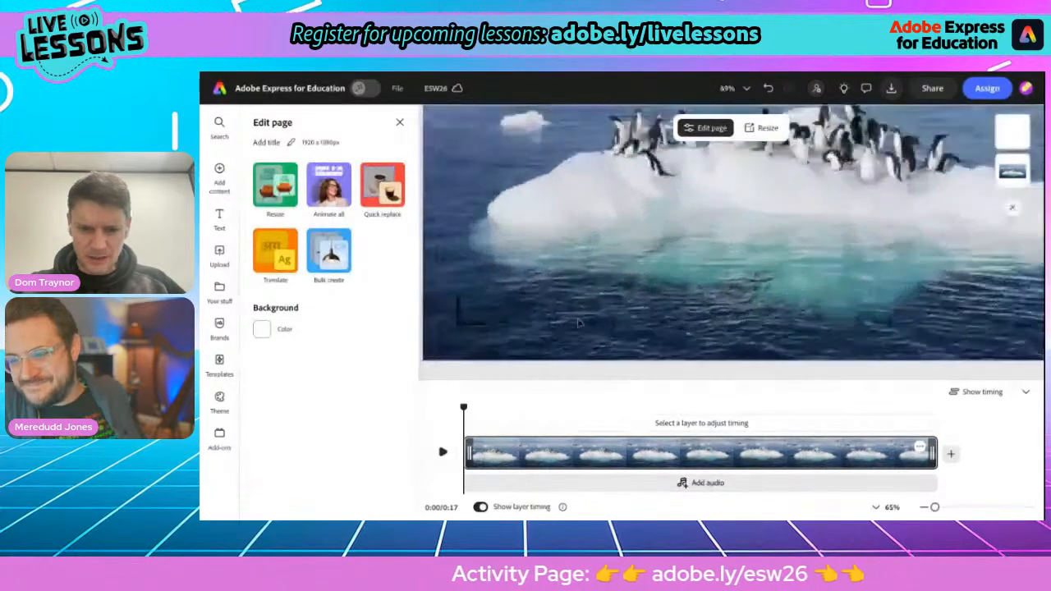
{"action": "scroll", "coordinate": [559, 317], "scroll_direction": "down", "scroll_amount": 3}
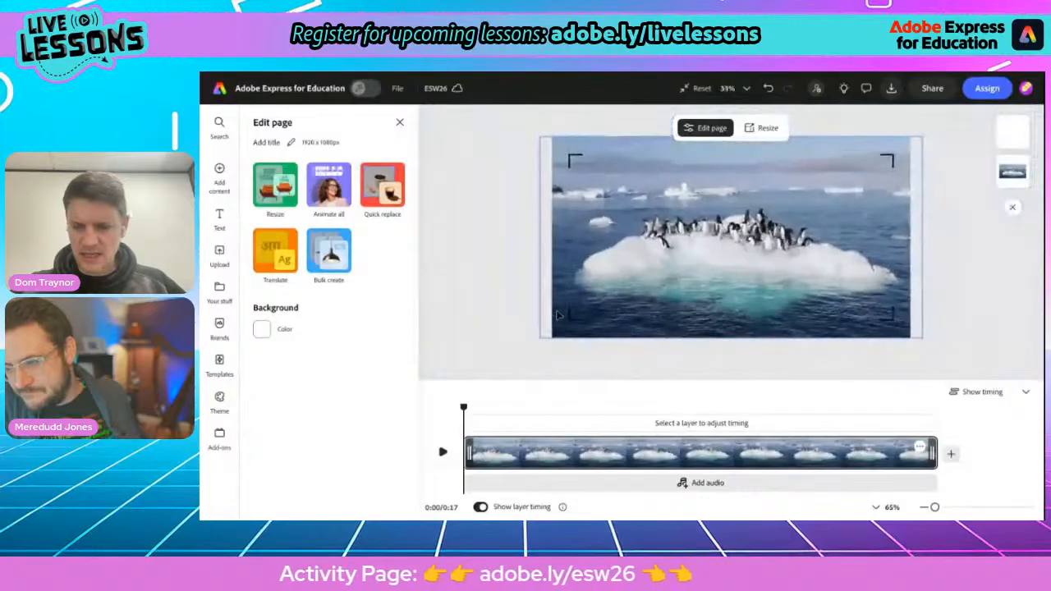
{"action": "scroll", "coordinate": [557, 315], "scroll_direction": "up", "scroll_amount": 2}
{"action": "scroll", "coordinate": [557, 316], "scroll_direction": "down", "scroll_amount": 2}
{"action": "scroll", "coordinate": [558, 315], "scroll_direction": "up", "scroll_amount": 1}
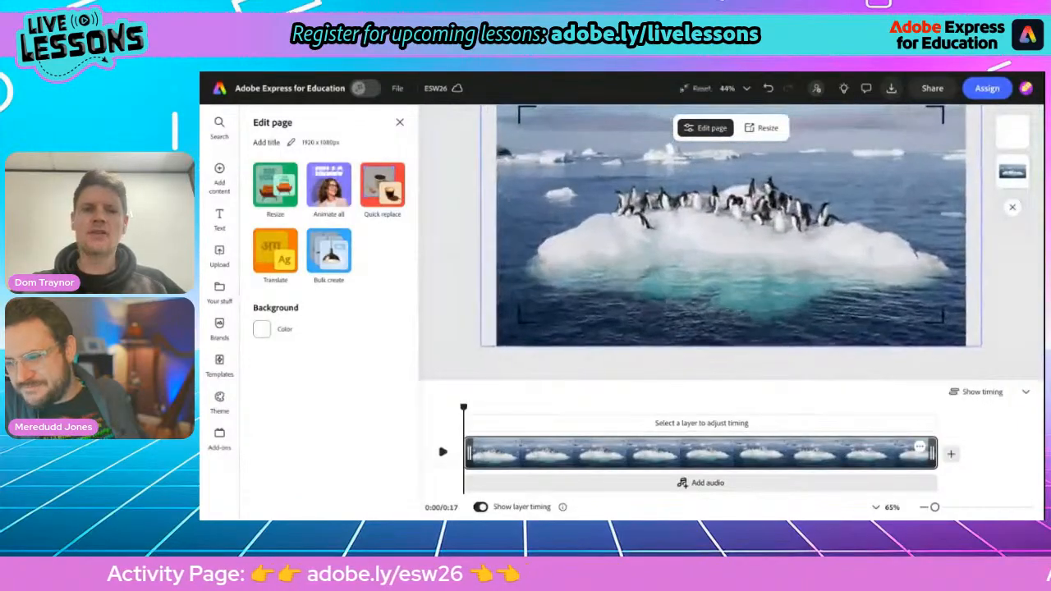
{"action": "scroll", "coordinate": [557, 316], "scroll_direction": "down", "scroll_amount": 1}
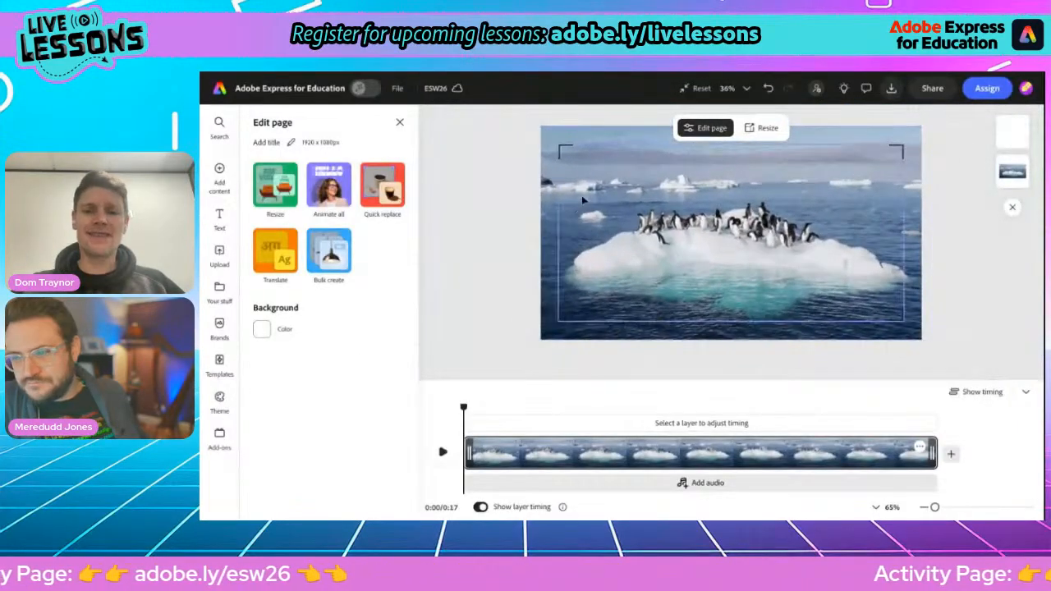
Change the corner frame's border colour to the light grey default swatch and deselect the frame.
{"action": "left_click", "coordinate": [563, 156]}
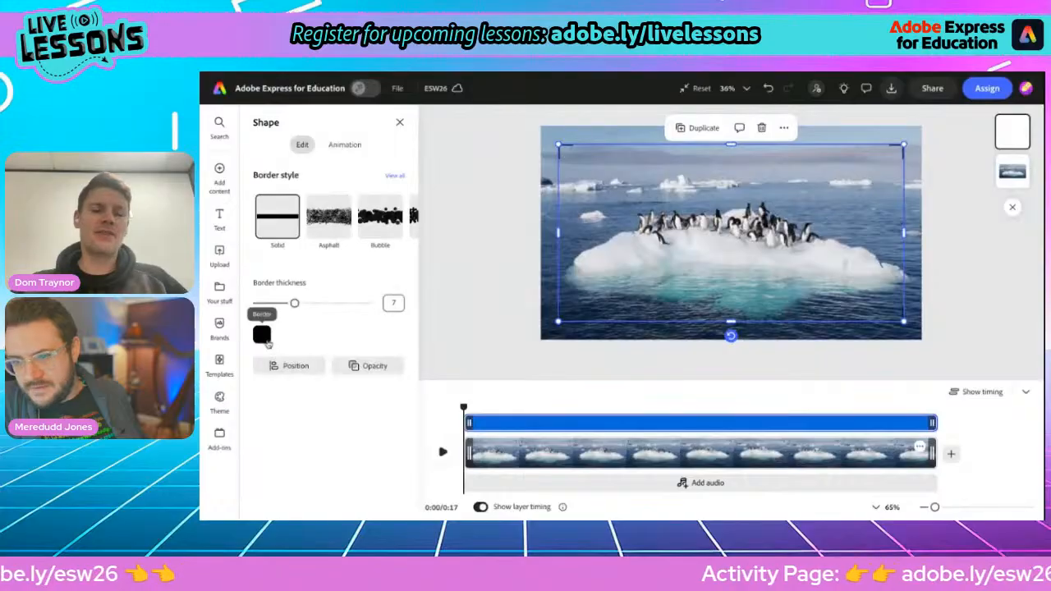
{"action": "left_click", "coordinate": [262, 334]}
{"action": "left_click", "coordinate": [344, 297]}
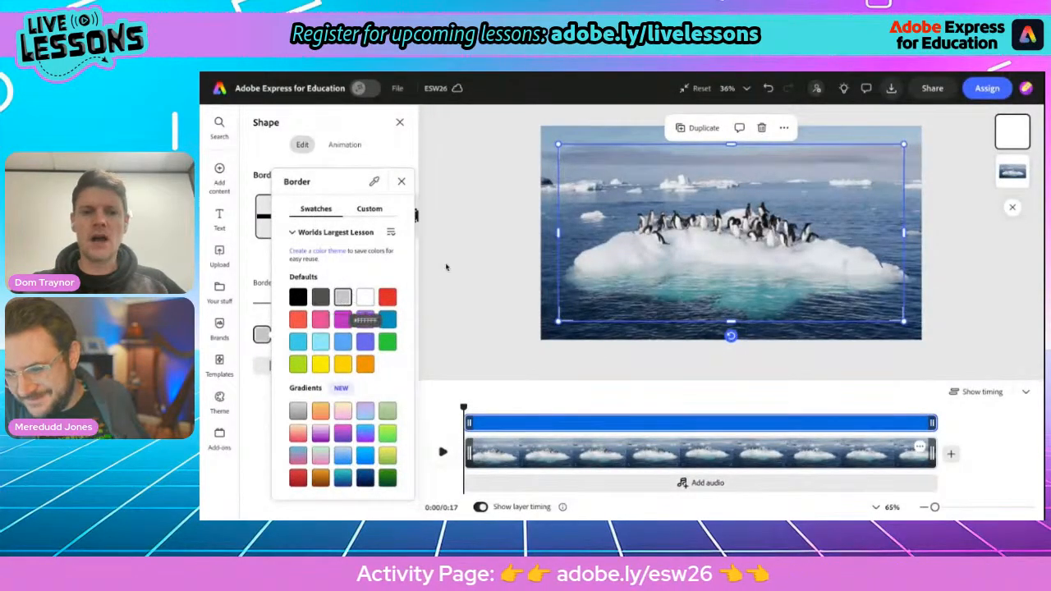
{"action": "left_click", "coordinate": [471, 261]}
{"action": "left_click", "coordinate": [471, 261]}
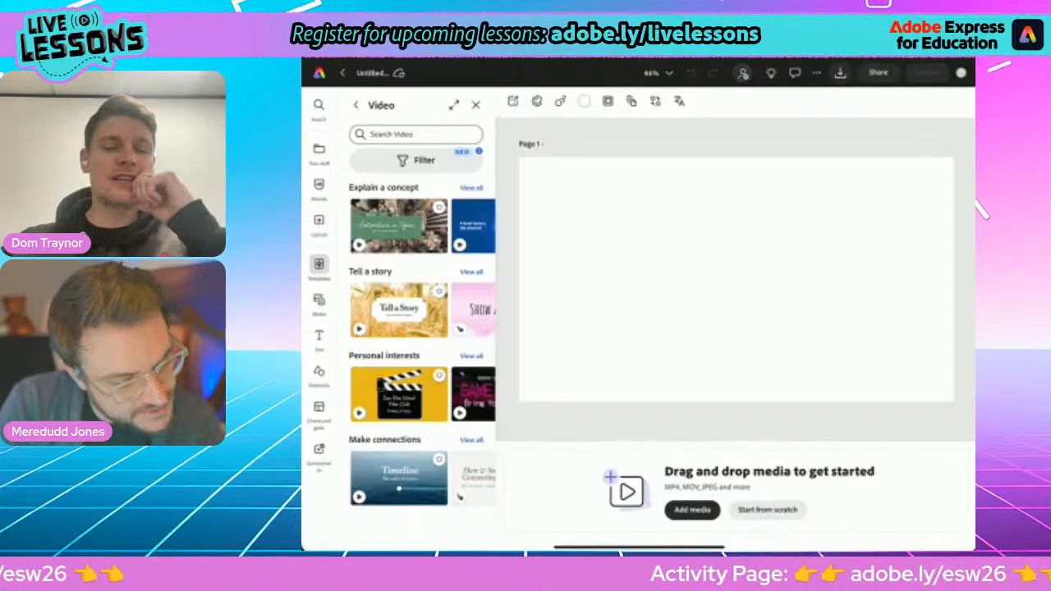
Find stock videos with the search "Polar bear" and add the 8-second clip of a polar bear on ice to the blank page.
{"action": "left_click", "coordinate": [319, 300]}
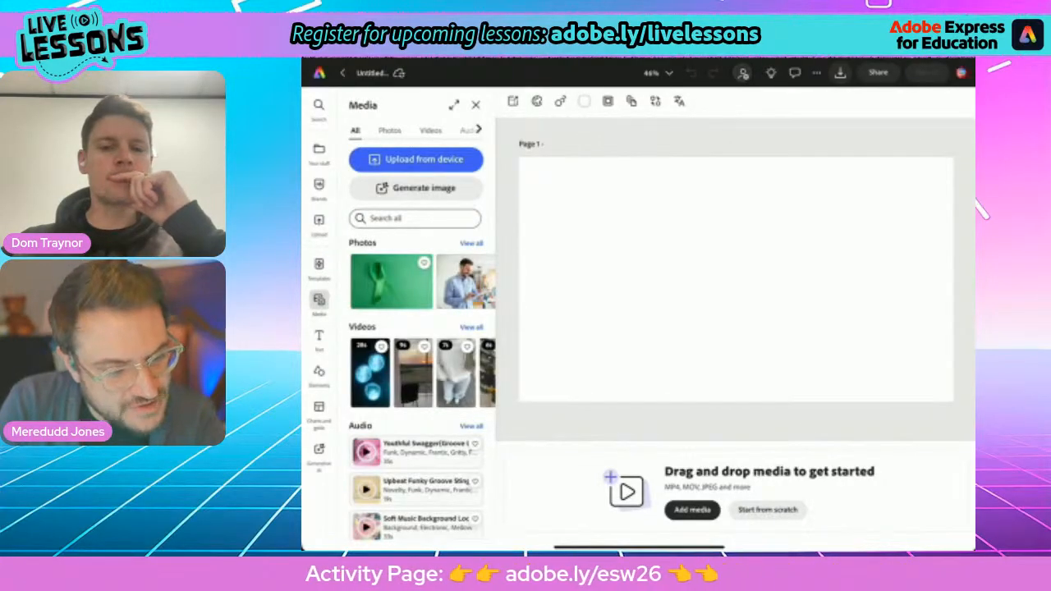
{"action": "left_click", "coordinate": [431, 130]}
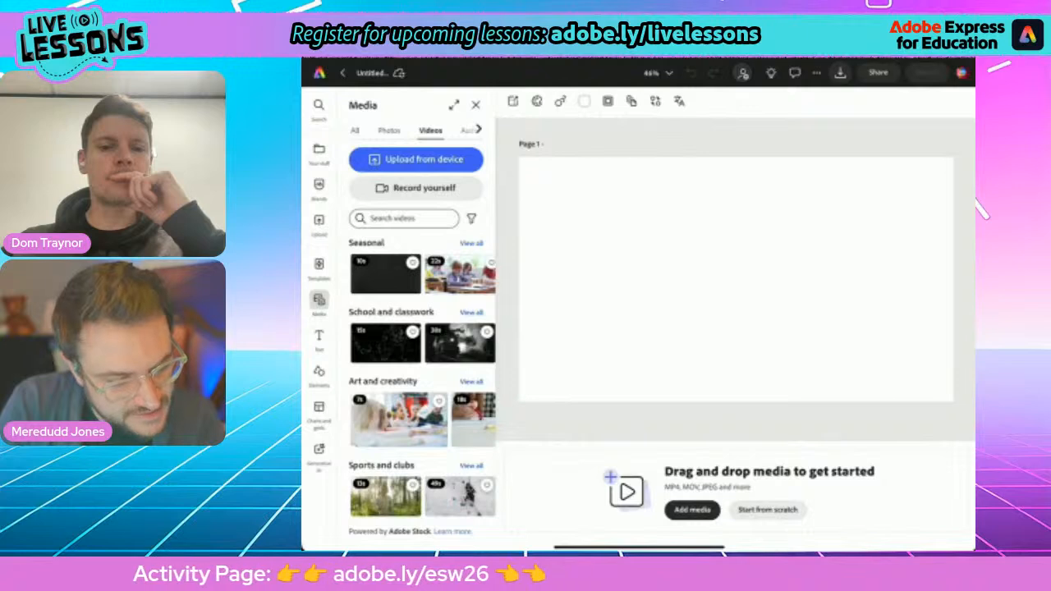
{"action": "left_click", "coordinate": [404, 218]}
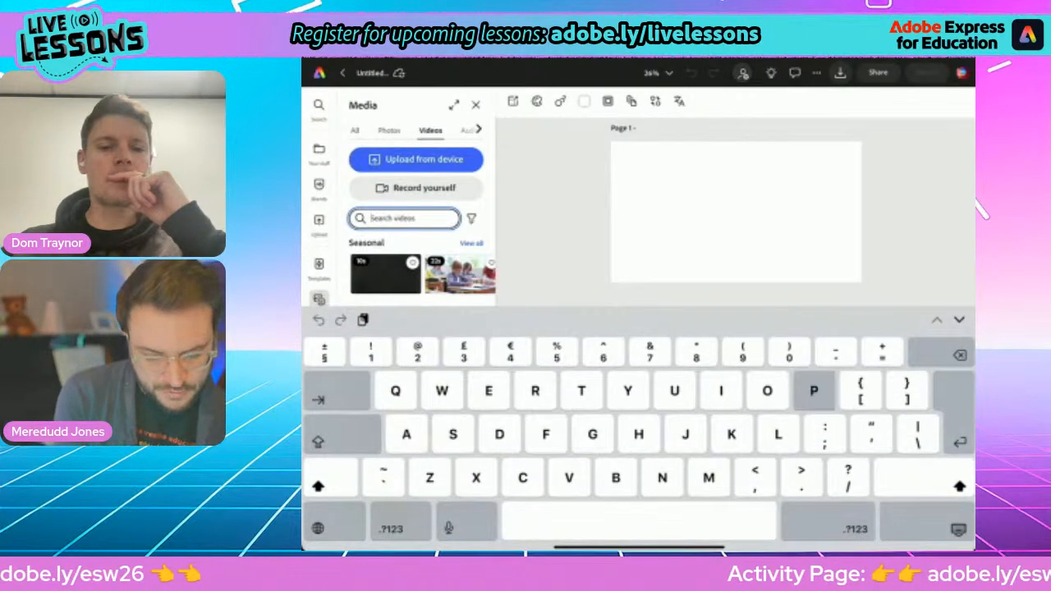
{"action": "type", "text": "Polar"}
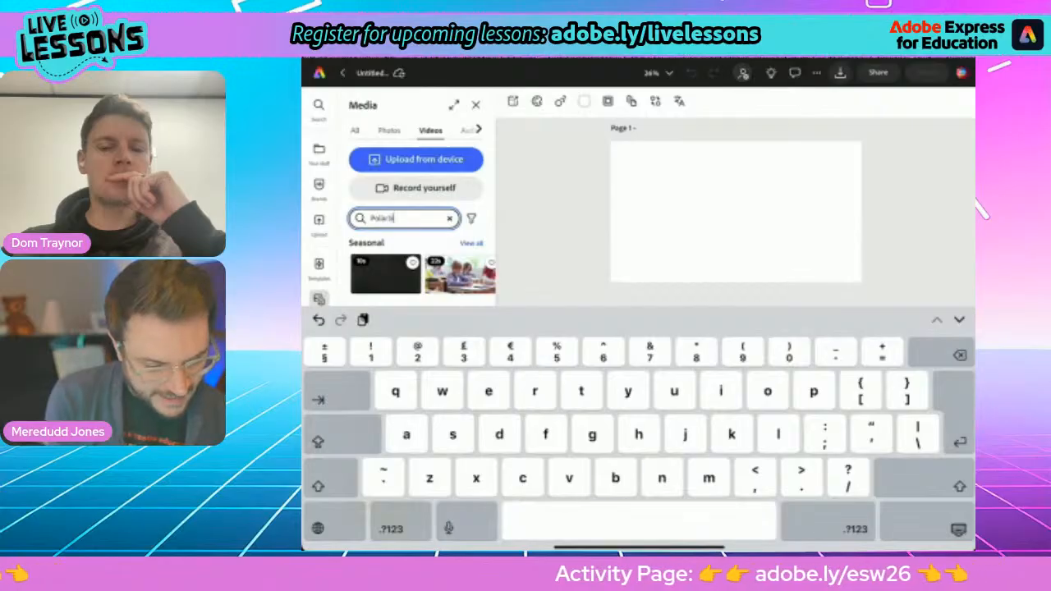
{"action": "type", "text": " bea"}
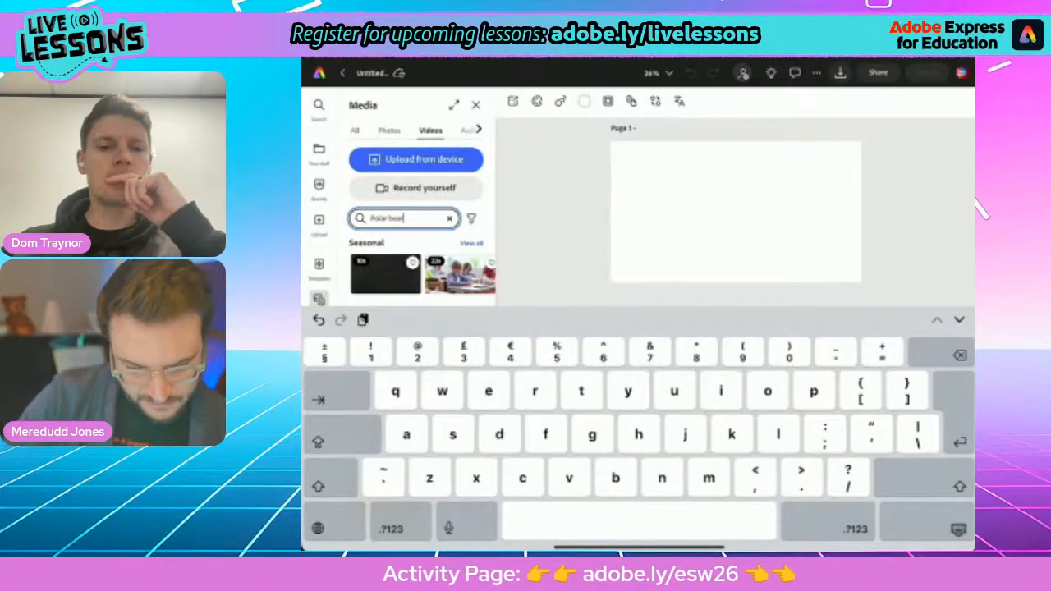
{"action": "type", "text": "r"}
{"action": "key", "text": "Return"}
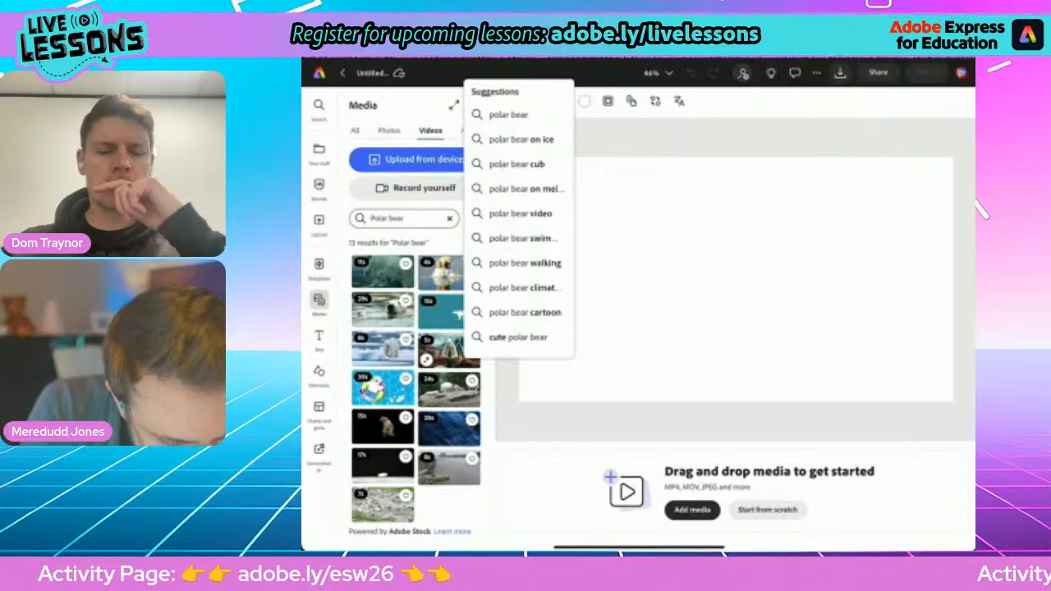
{"action": "scroll", "coordinate": [415, 386], "scroll_direction": "down", "scroll_amount": 1}
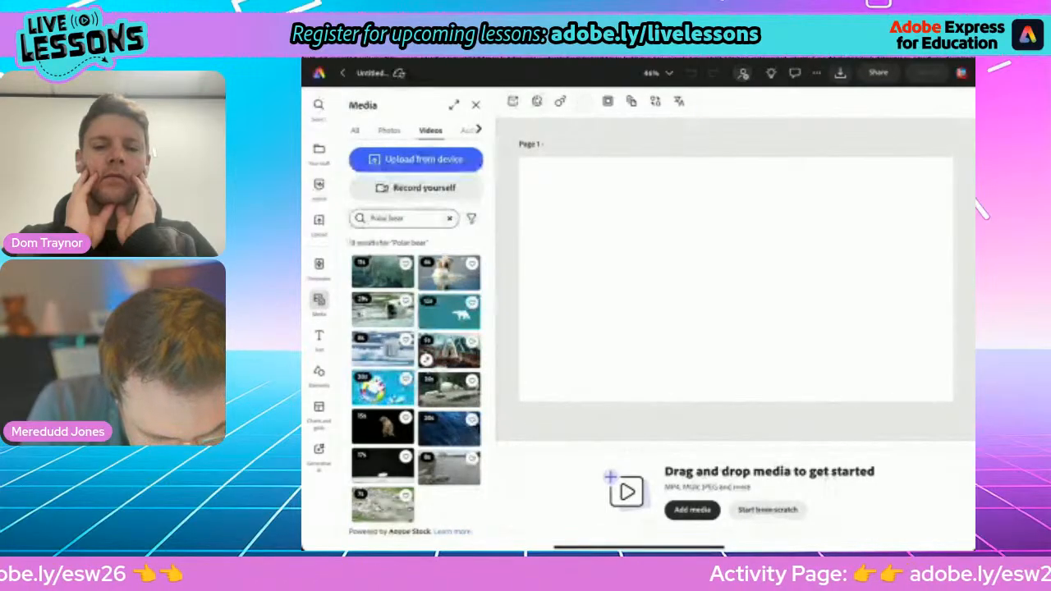
{"action": "left_click", "coordinate": [383, 350]}
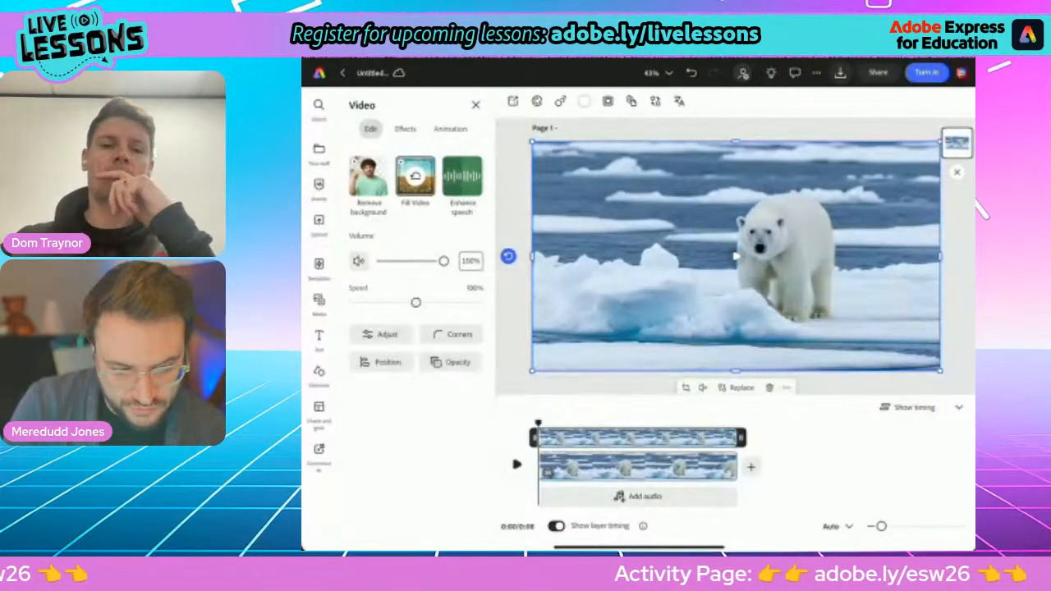
Search the shape elements for "Corner frame".
{"action": "left_click", "coordinate": [319, 373]}
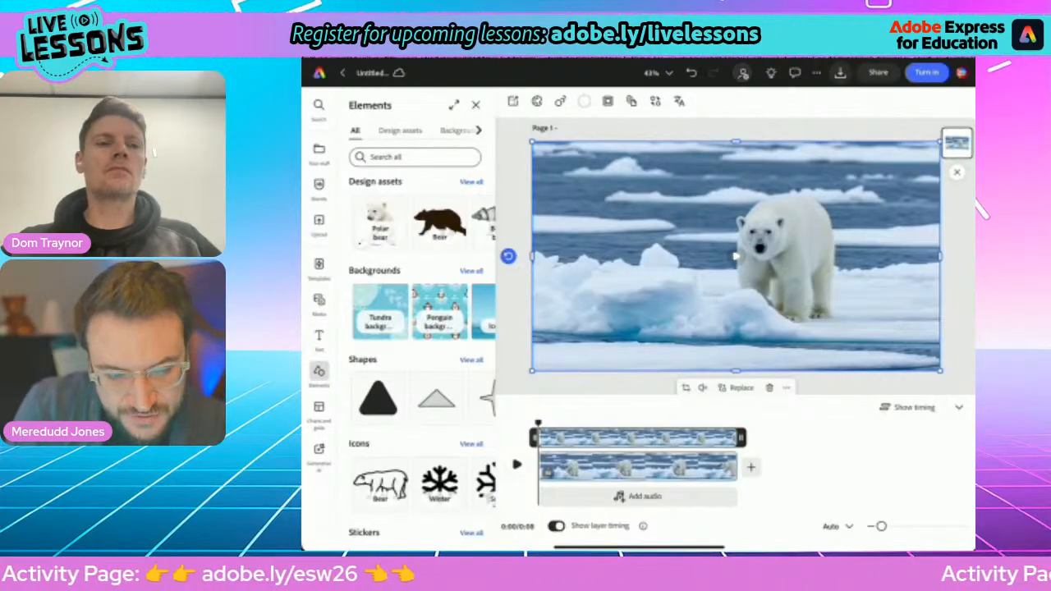
{"action": "left_click", "coordinate": [478, 130]}
{"action": "left_click", "coordinate": [430, 129]}
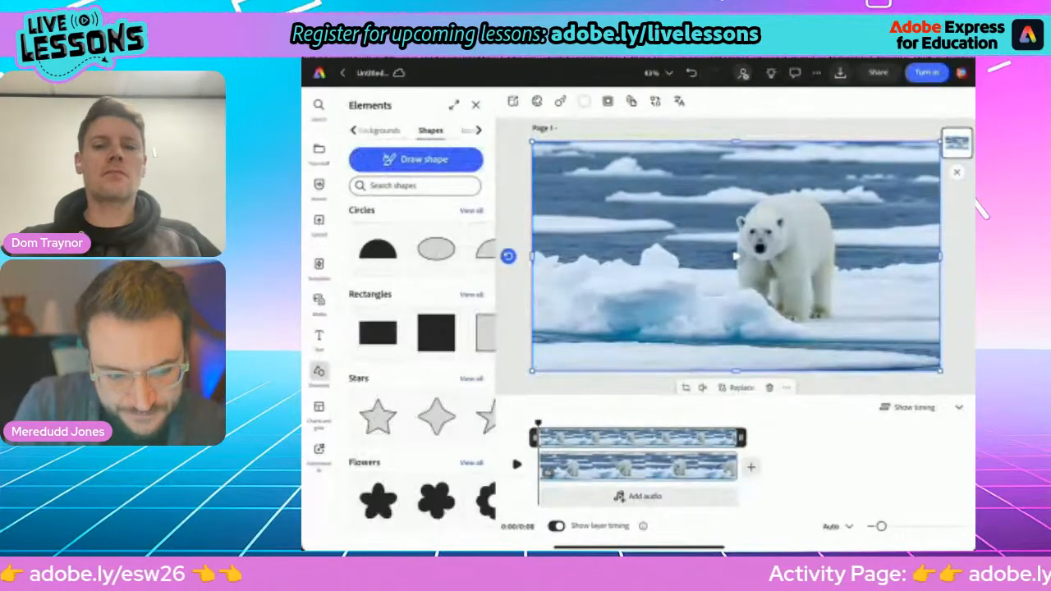
{"action": "left_click", "coordinate": [415, 185]}
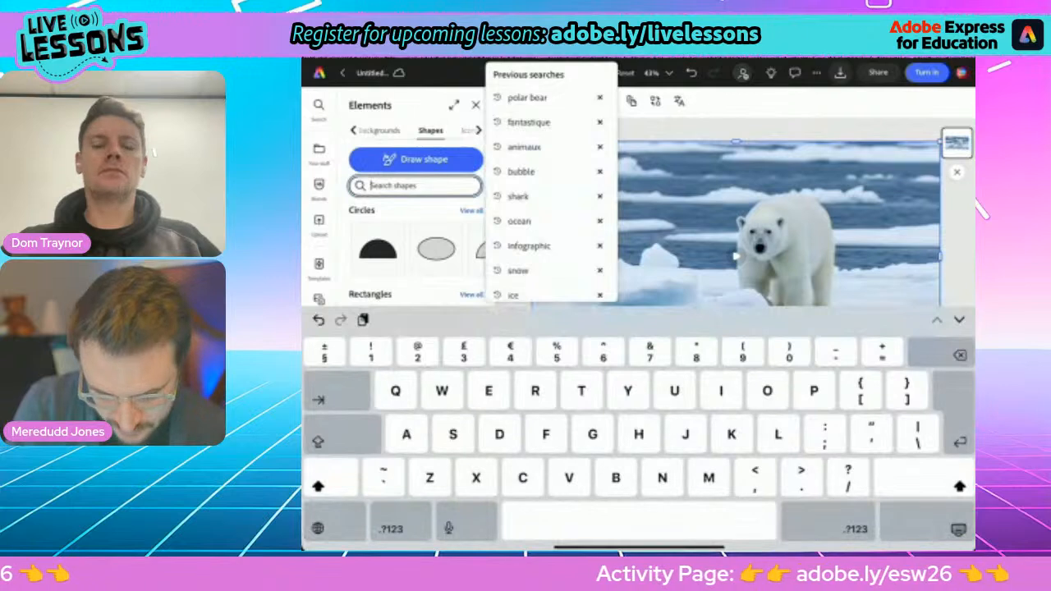
{"action": "type", "text": "corner"}
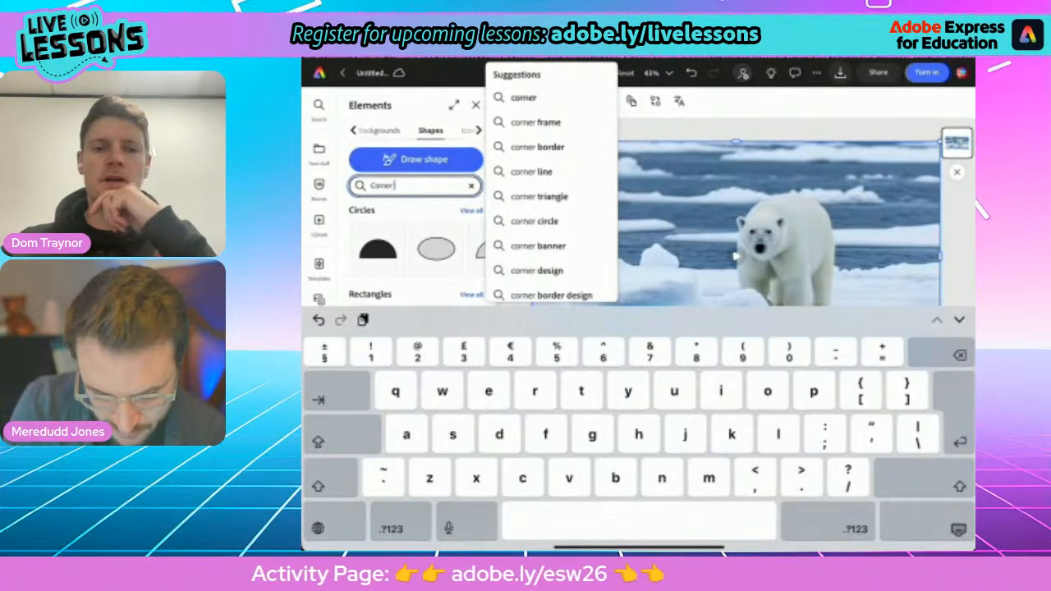
{"action": "type", "text": " frame"}
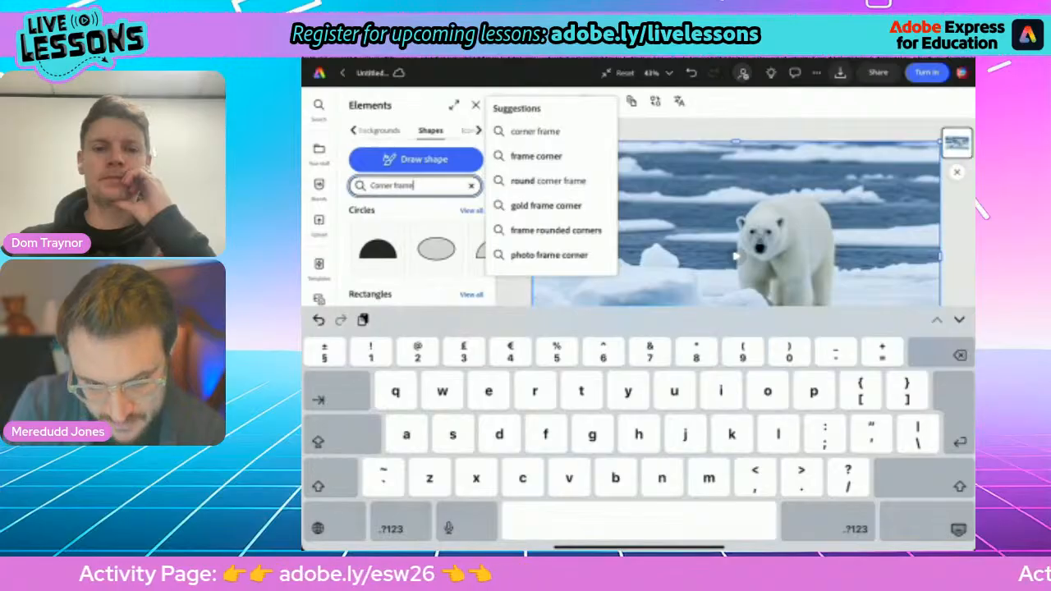
{"action": "key", "text": "Return"}
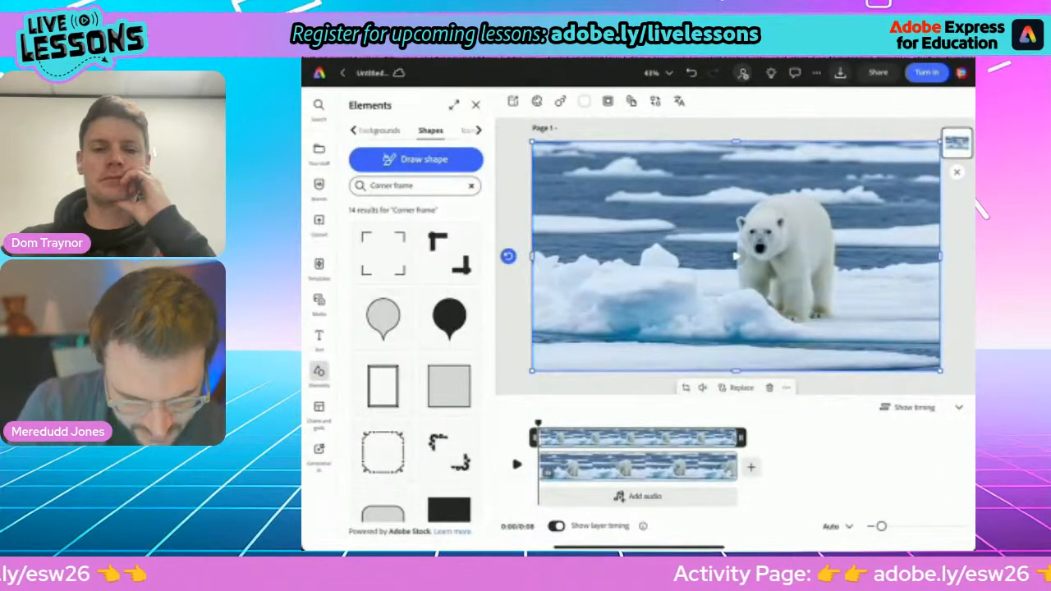
Look through the corner frame results in shapes and icons for a frame that suits the polar bear video.
{"action": "scroll", "coordinate": [415, 361], "scroll_direction": "down", "scroll_amount": 10}
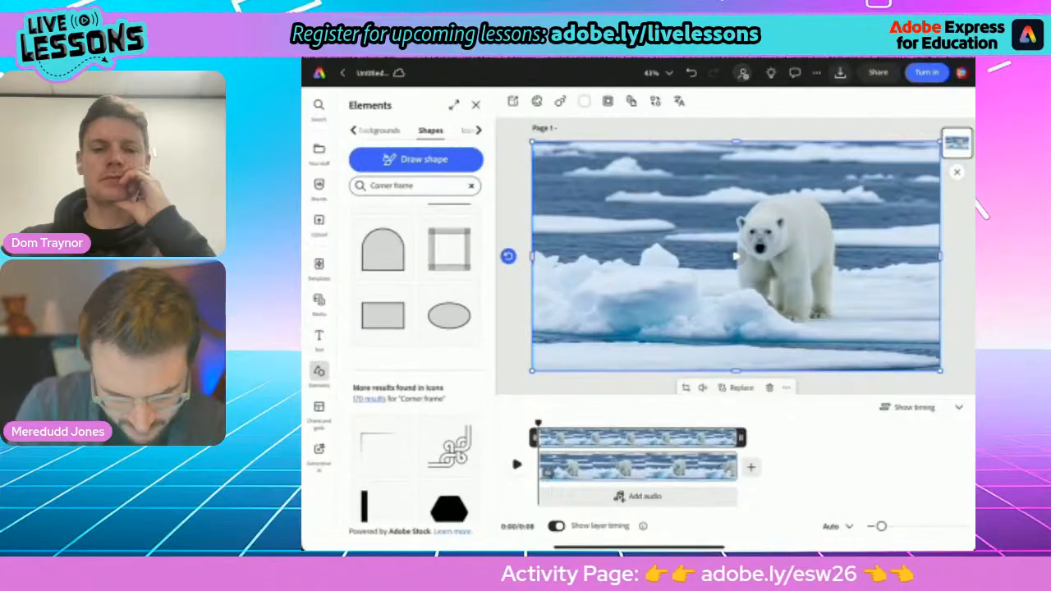
{"action": "scroll", "coordinate": [416, 362], "scroll_direction": "down", "scroll_amount": 5}
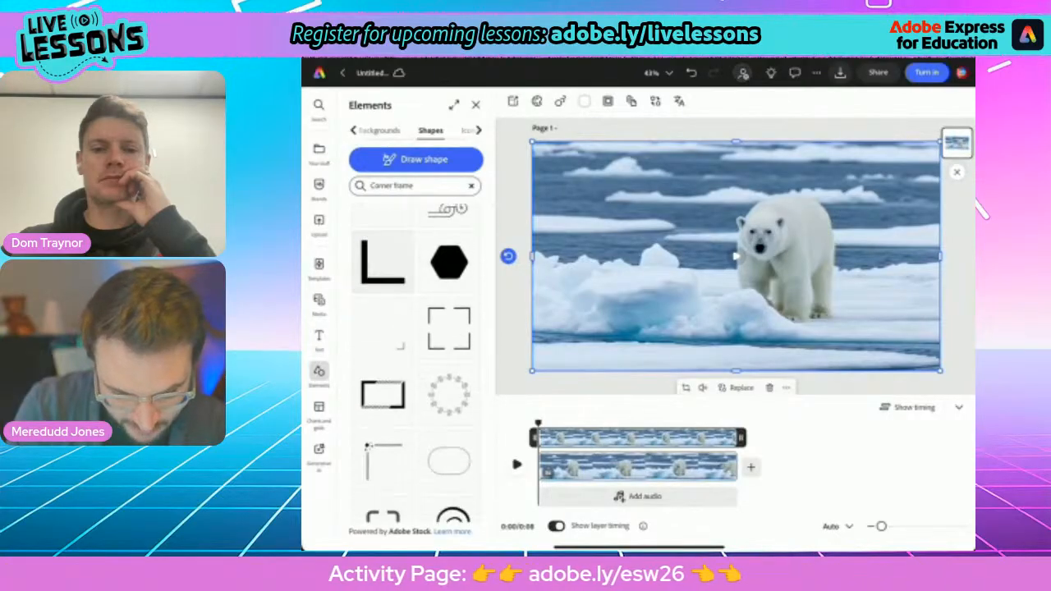
{"action": "scroll", "coordinate": [416, 361], "scroll_direction": "up", "scroll_amount": 3}
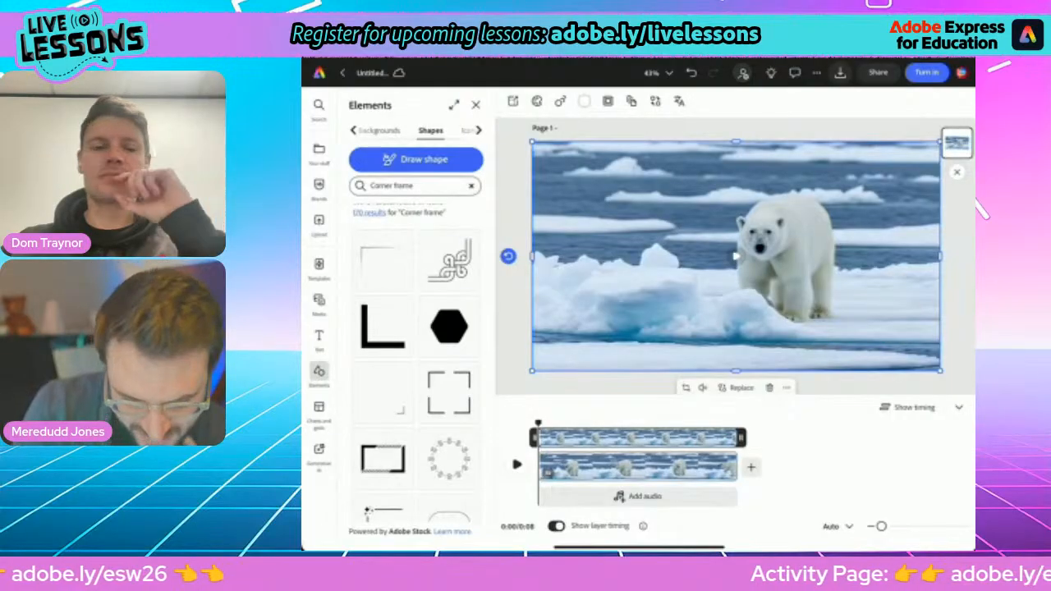
{"action": "scroll", "coordinate": [383, 256], "scroll_direction": "down", "scroll_amount": 3}
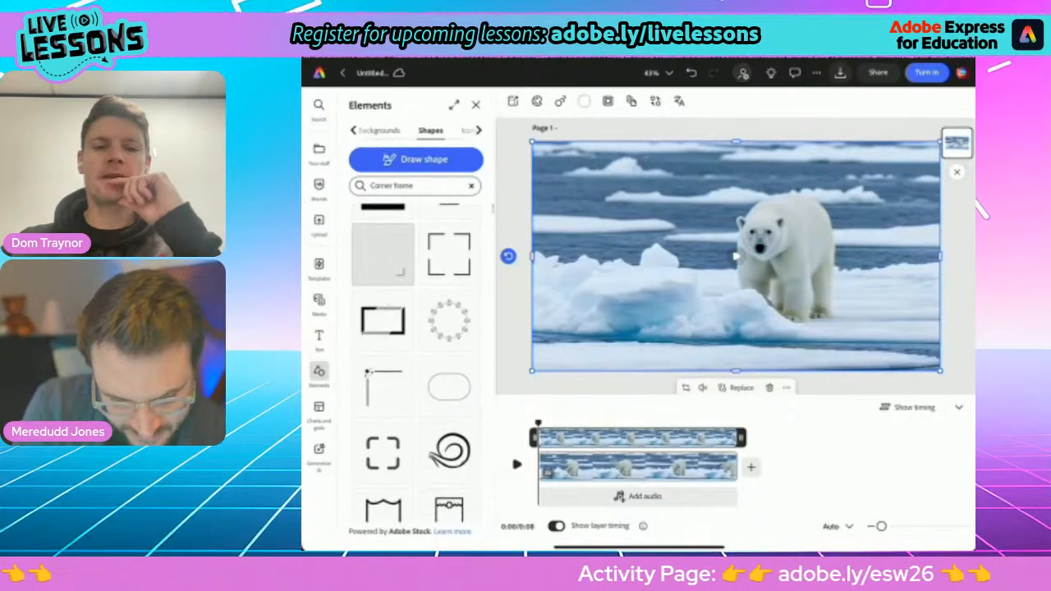
{"action": "scroll", "coordinate": [382, 345], "scroll_direction": "down", "scroll_amount": 3}
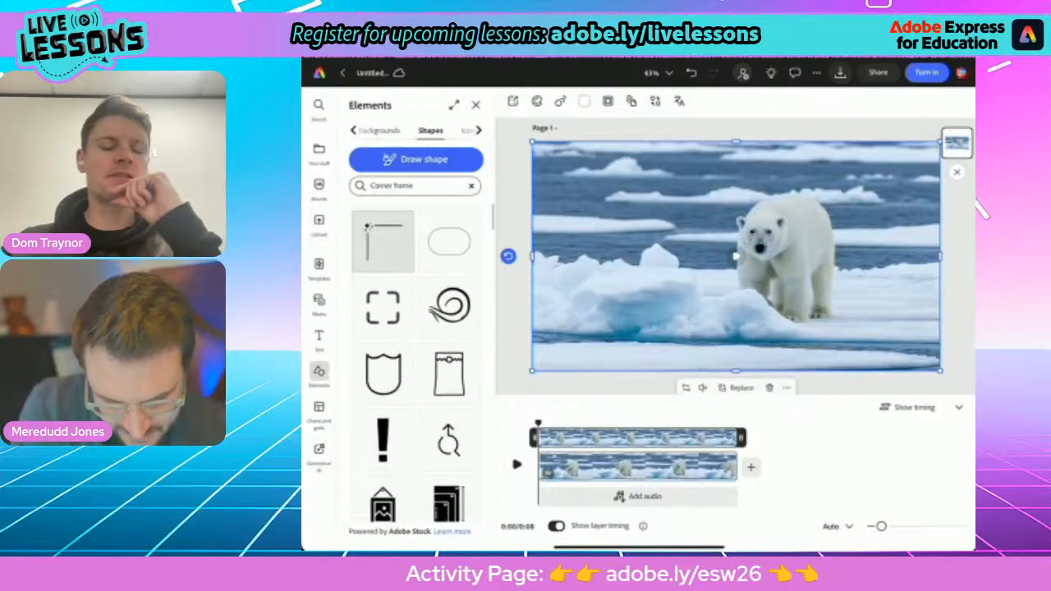
{"action": "scroll", "coordinate": [383, 345], "scroll_direction": "up", "scroll_amount": 3}
{"action": "scroll", "coordinate": [383, 345], "scroll_direction": "up", "scroll_amount": 5}
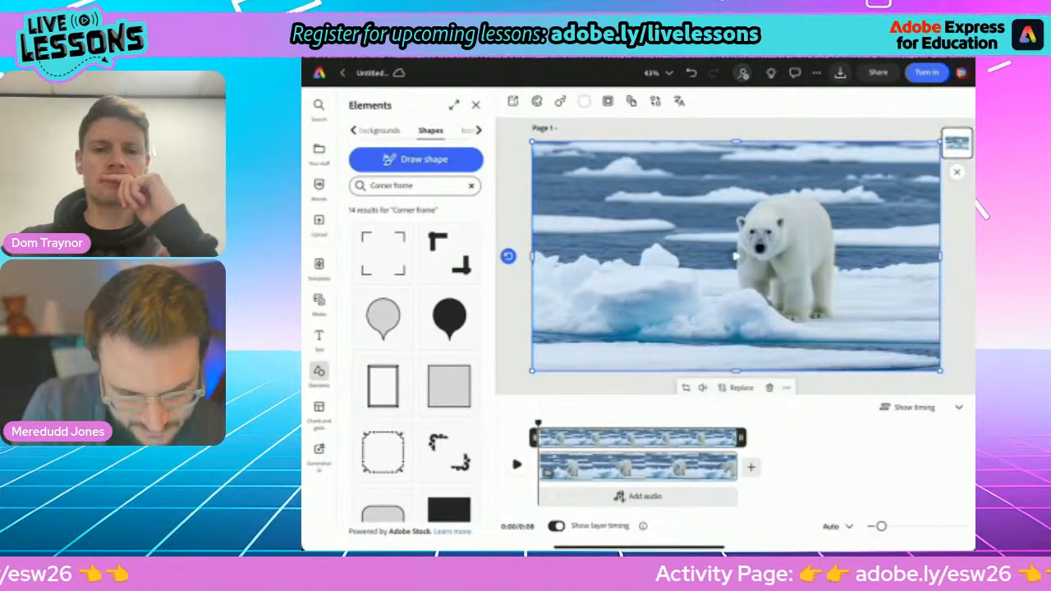
Add the four-corner bracket frame to the polar bear page and stretch it to just inside the video's edges.
{"action": "left_click", "coordinate": [382, 252]}
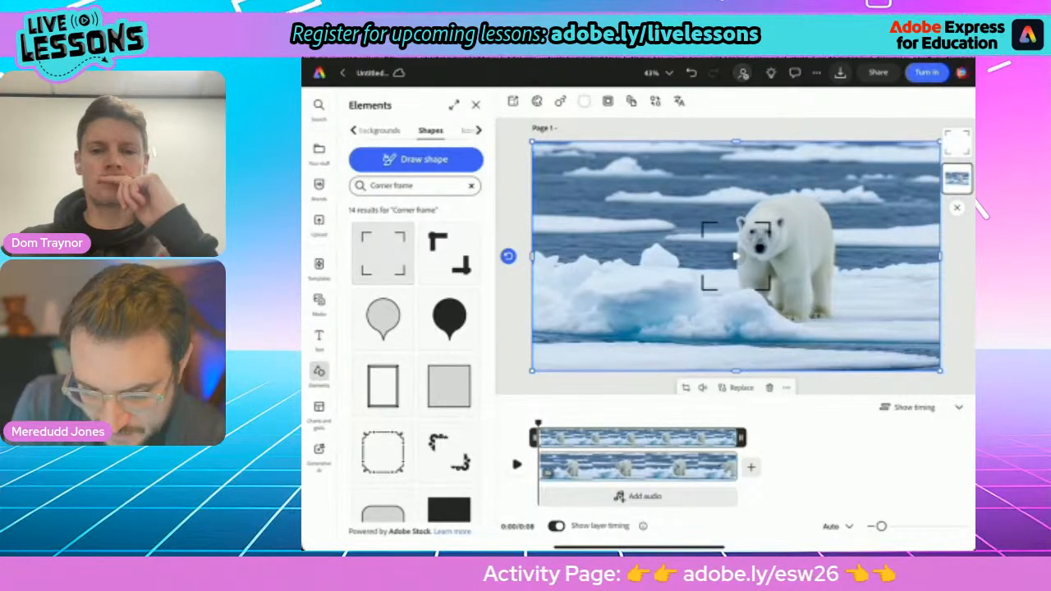
{"action": "left_click_drag", "start_coordinate": [685, 256], "coordinate": [551, 255]}
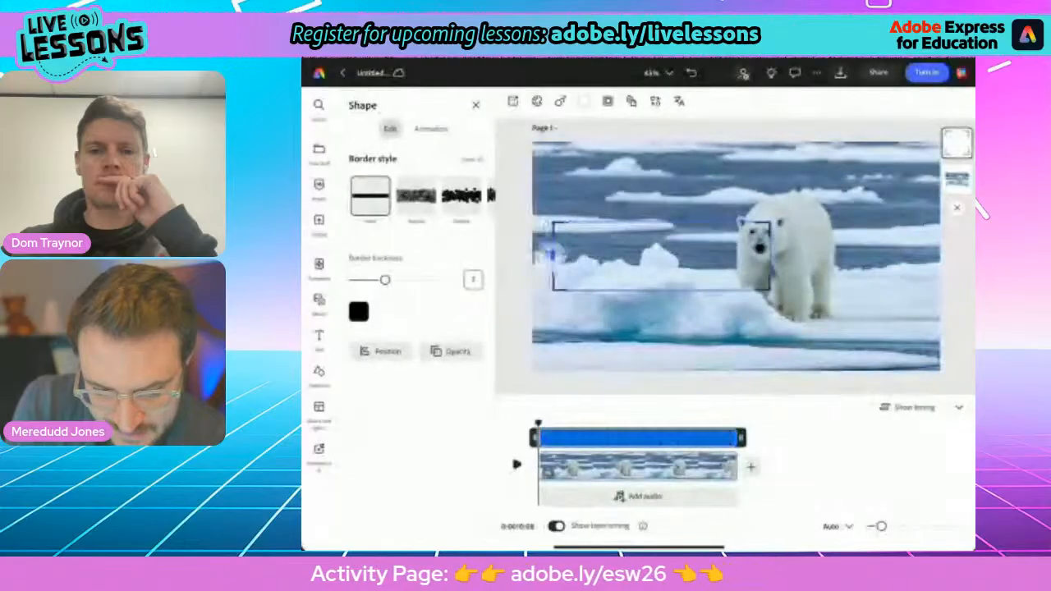
{"action": "left_click_drag", "start_coordinate": [660, 255], "coordinate": [791, 256]}
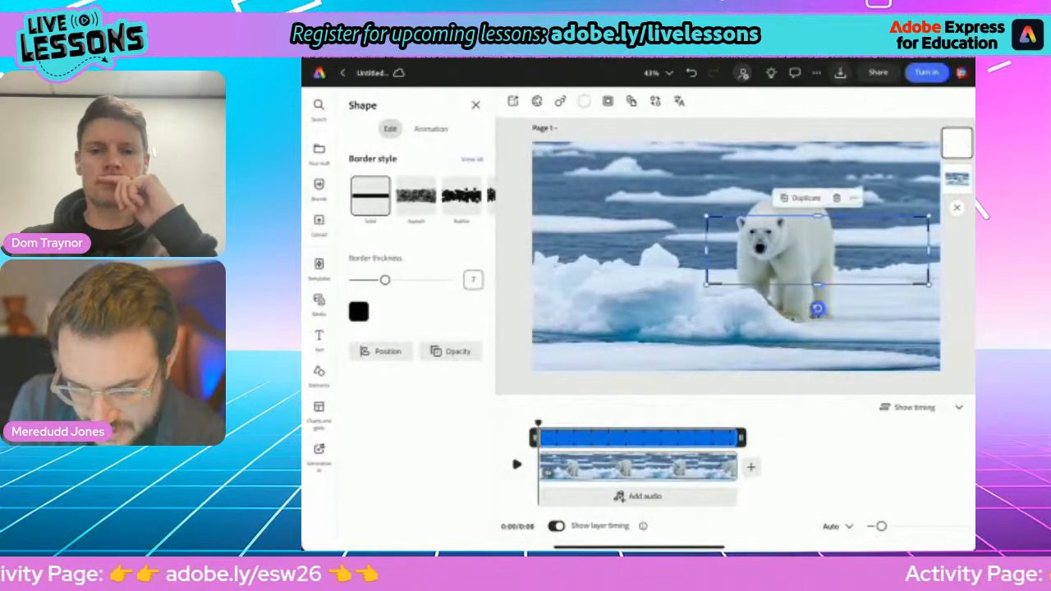
{"action": "left_click_drag", "start_coordinate": [659, 250], "coordinate": [544, 250]}
{"action": "left_click_drag", "start_coordinate": [736, 217], "coordinate": [736, 153]}
{"action": "left_click_drag", "start_coordinate": [736, 284], "coordinate": [736, 358]}
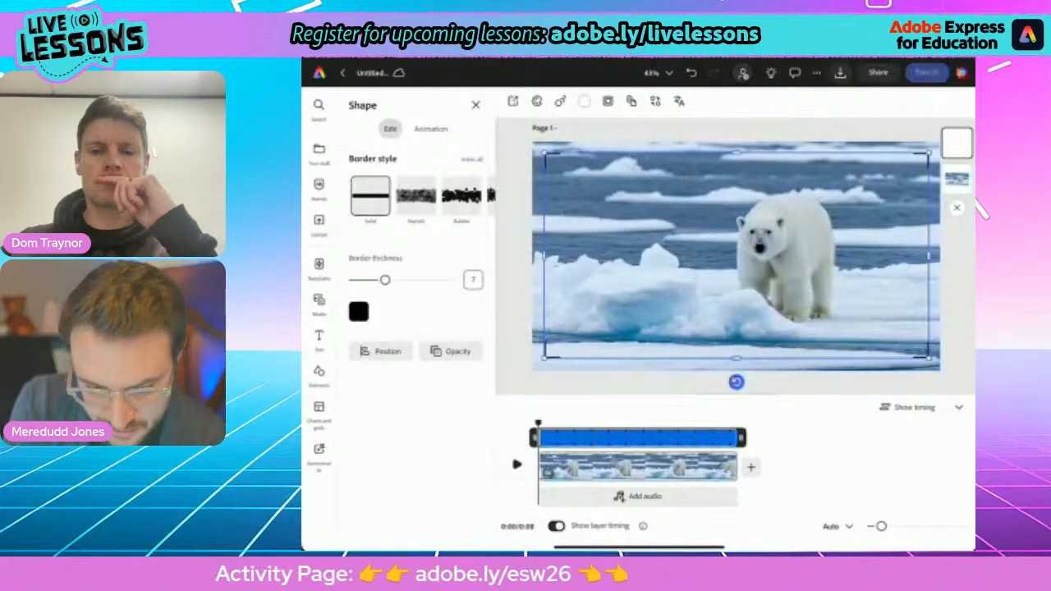
Give the polar bear page's corner frame the dark green gradient border colour, set its border thickness to 14 and deselect it.
{"action": "left_click", "coordinate": [381, 352]}
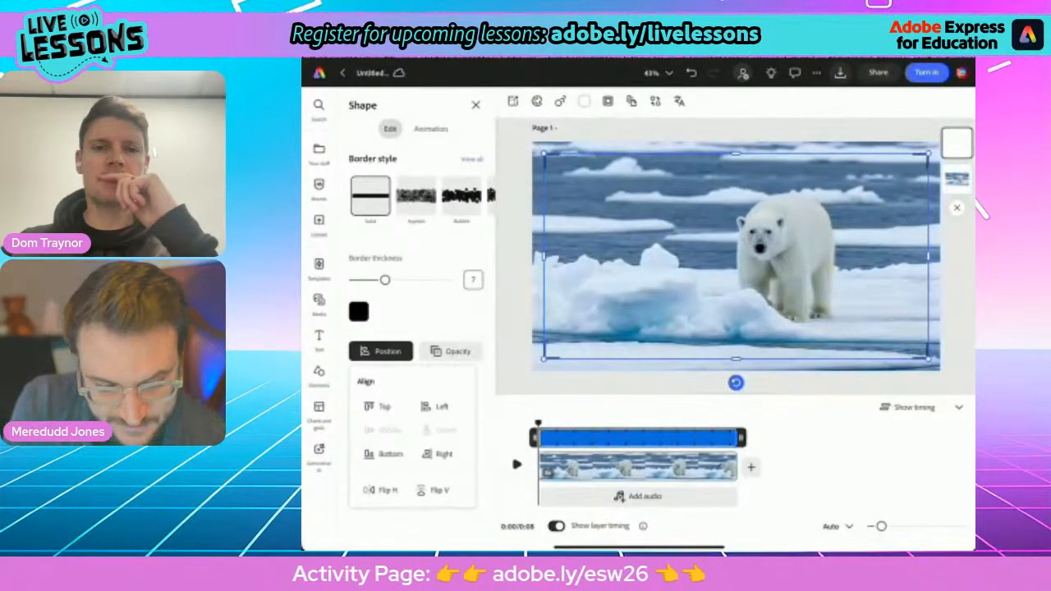
{"action": "left_click", "coordinate": [358, 311]}
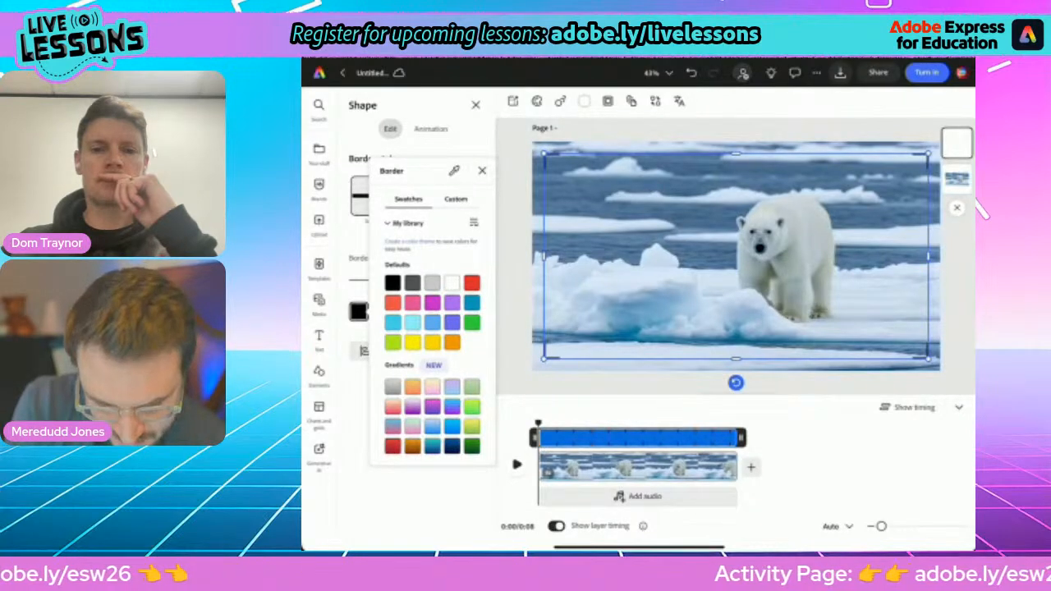
{"action": "left_click", "coordinate": [472, 322]}
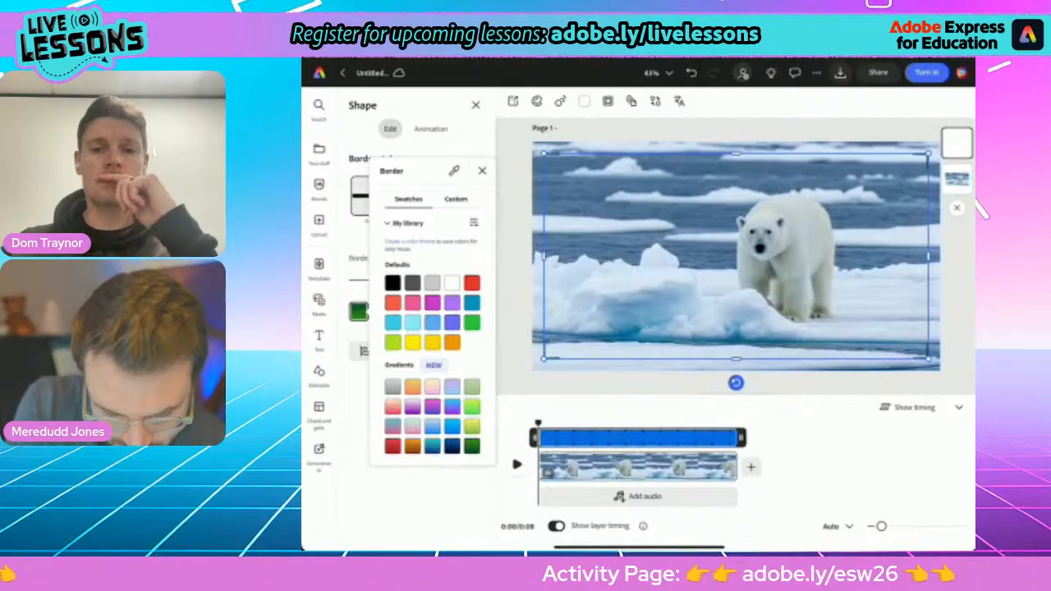
{"action": "left_click", "coordinate": [471, 425]}
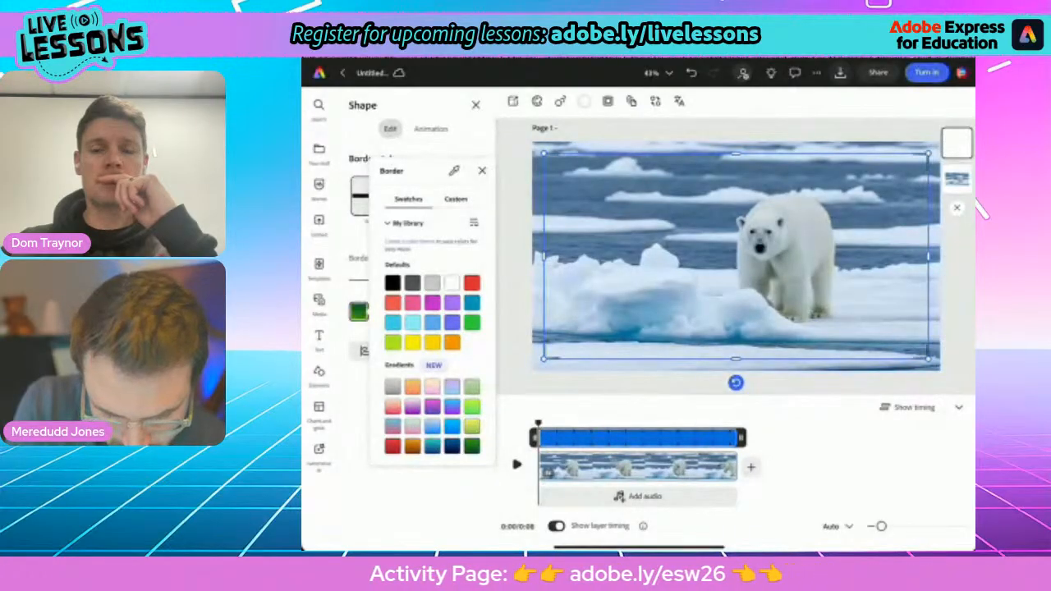
{"action": "key", "text": "Escape"}
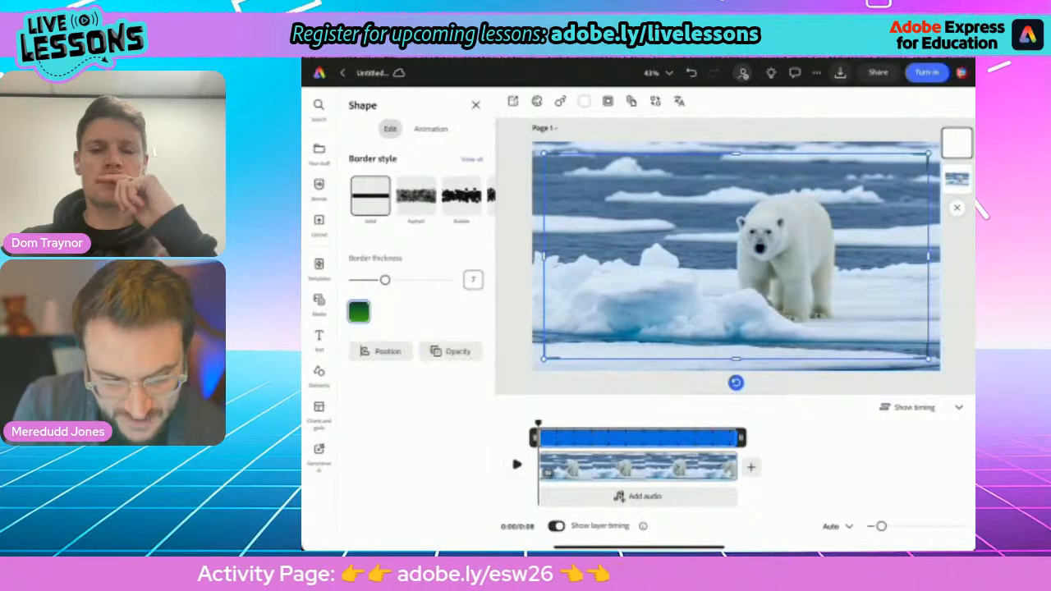
{"action": "left_click_drag", "start_coordinate": [385, 280], "coordinate": [424, 280]}
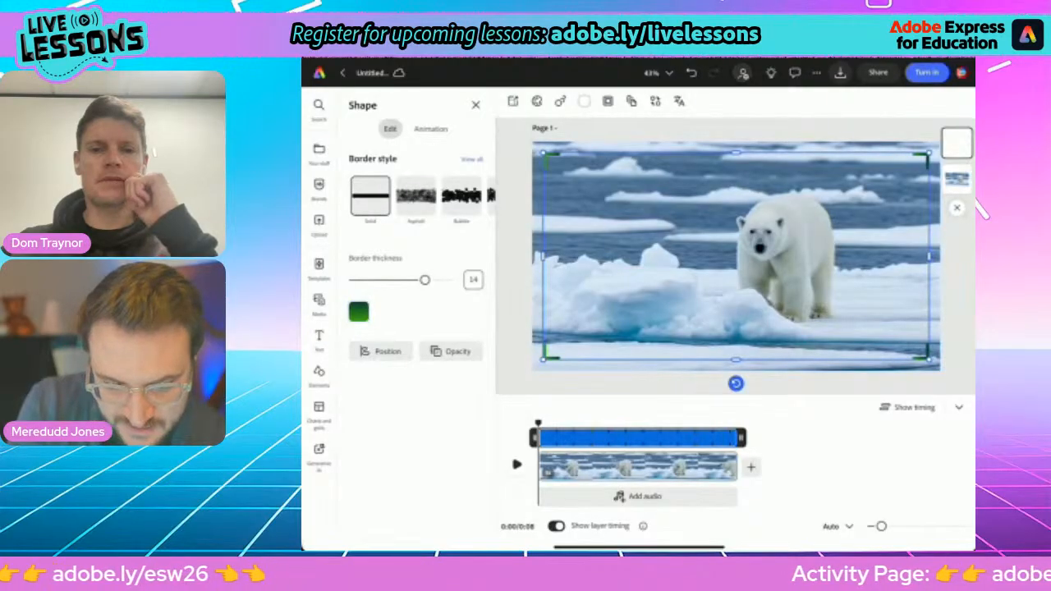
{"action": "key", "text": "Escape"}
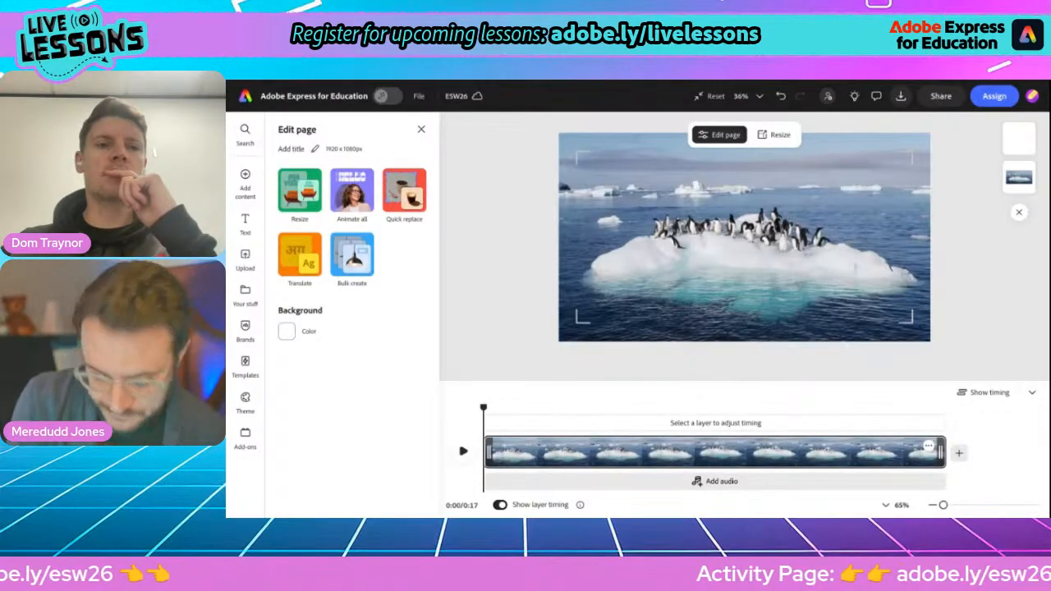
Add the text "top ways to save energy during colder weather" to the penguin video without its source formatting.
{"action": "left_click", "coordinate": [245, 224]}
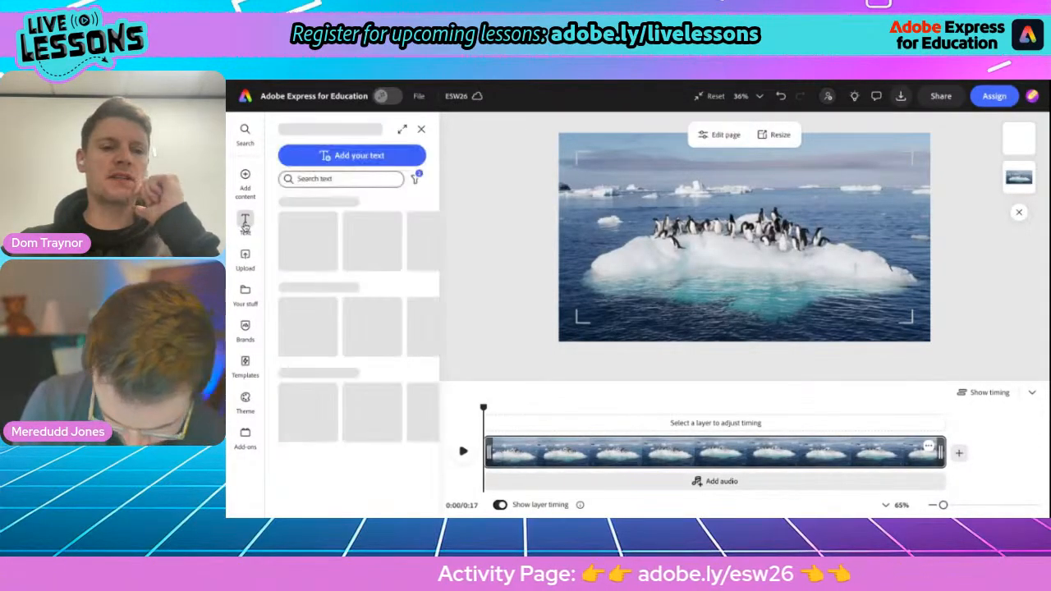
{"action": "left_click", "coordinate": [328, 154]}
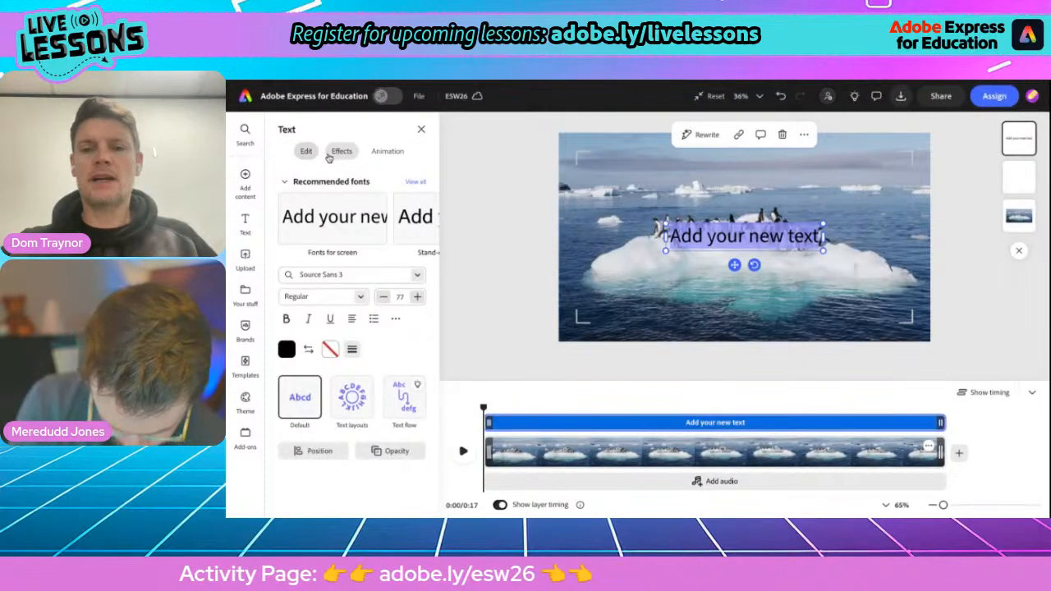
{"action": "type", "text": "top ways to save energy during colder weather"}
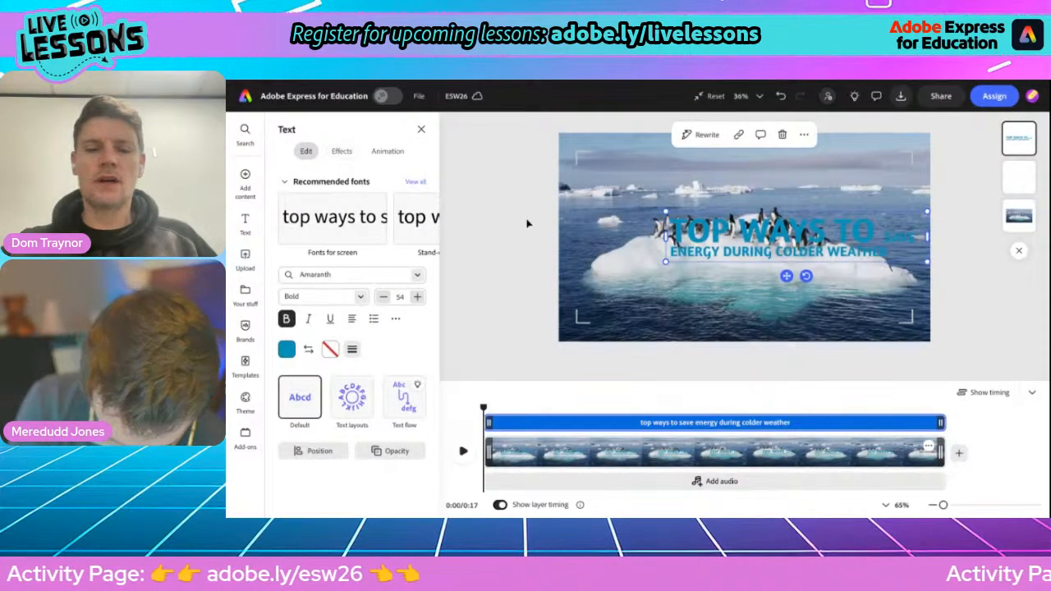
{"action": "key", "text": "ctrl+z"}
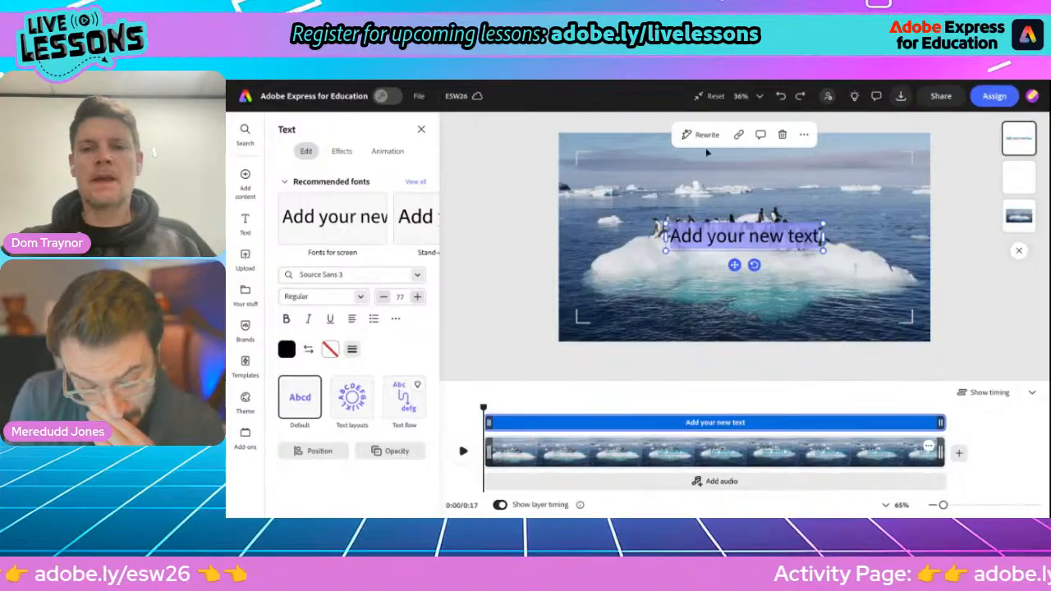
{"action": "left_click", "coordinate": [803, 134]}
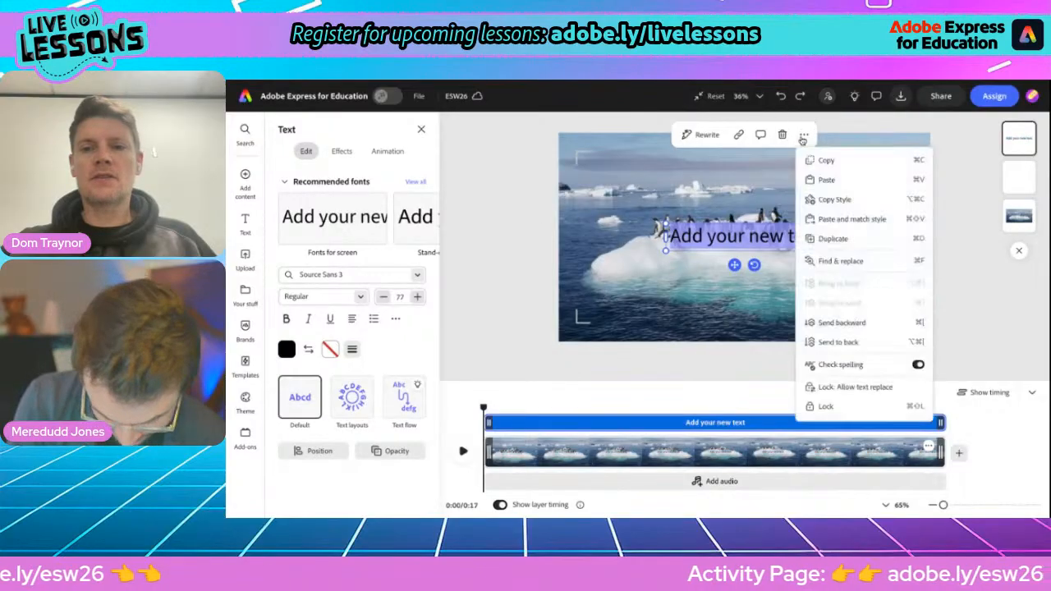
{"action": "left_click", "coordinate": [825, 220]}
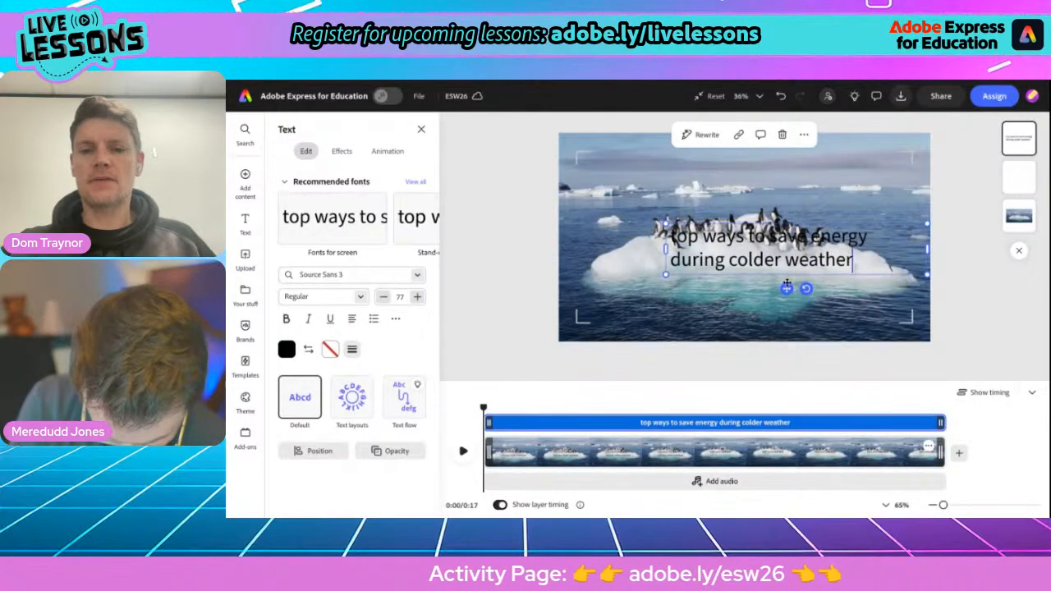
Move the text lower on the iceberg, below the penguins, and replace the word "ways" with "tips".
{"action": "left_click_drag", "start_coordinate": [787, 286], "coordinate": [764, 318]}
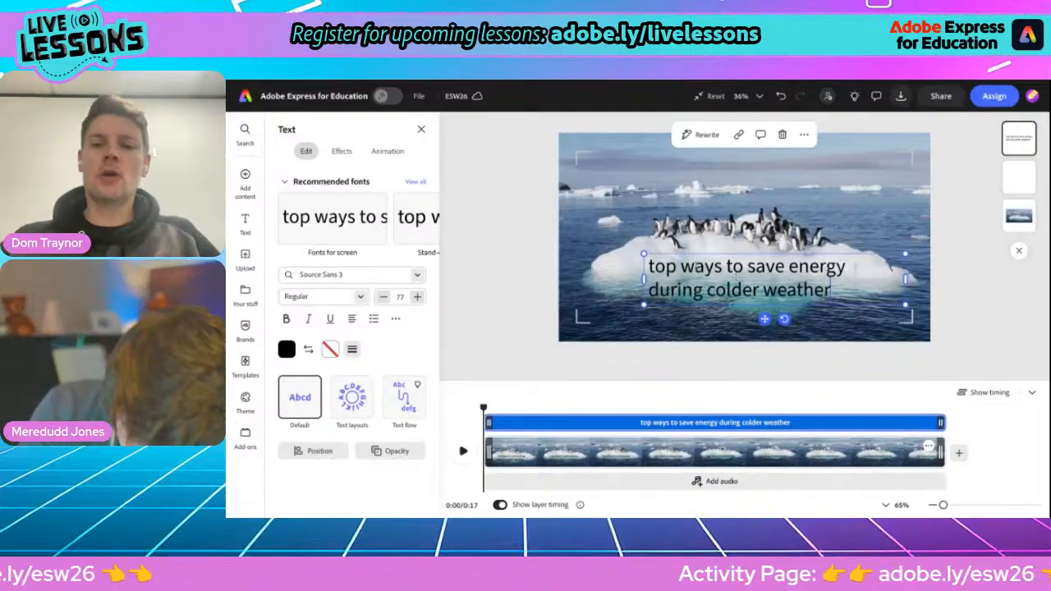
{"action": "double_click", "coordinate": [681, 267]}
{"action": "type", "text": "tips"}
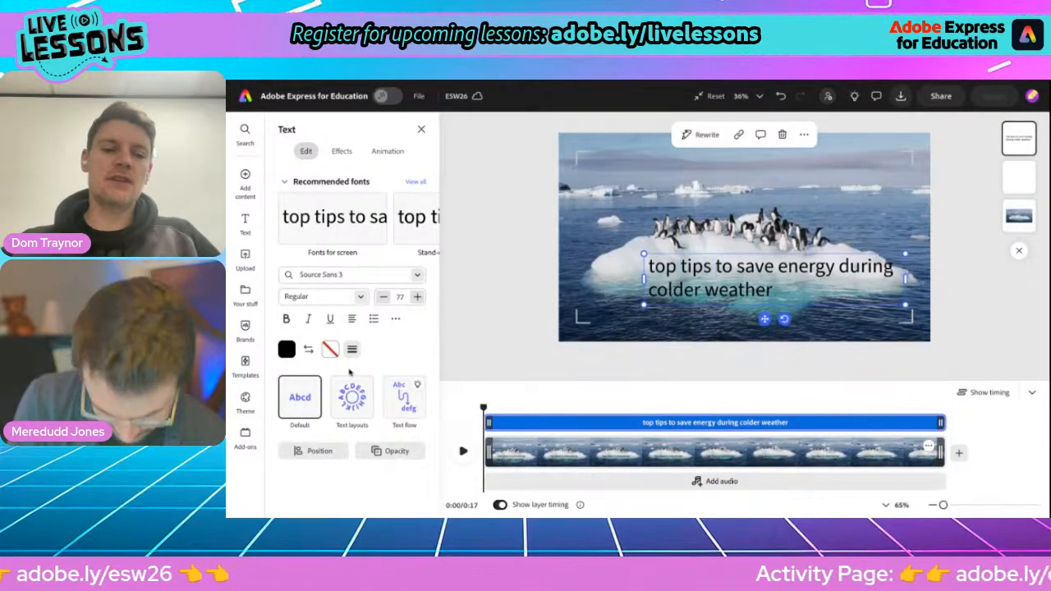
Apply the Dynamic text layout to the title and move it to the lower centre of the corner frame.
{"action": "left_click", "coordinate": [352, 397]}
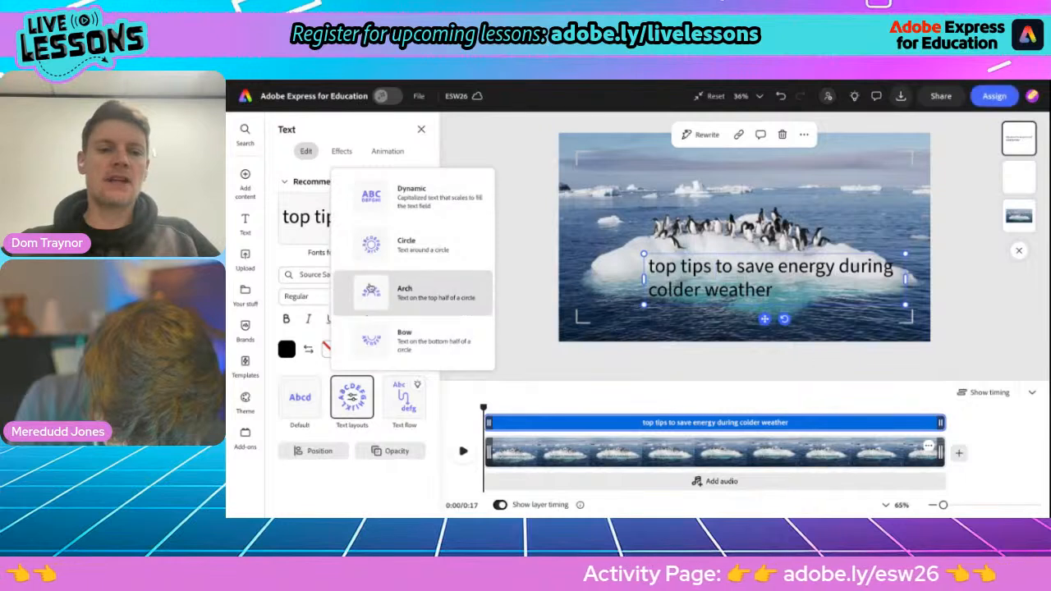
{"action": "left_click", "coordinate": [370, 197]}
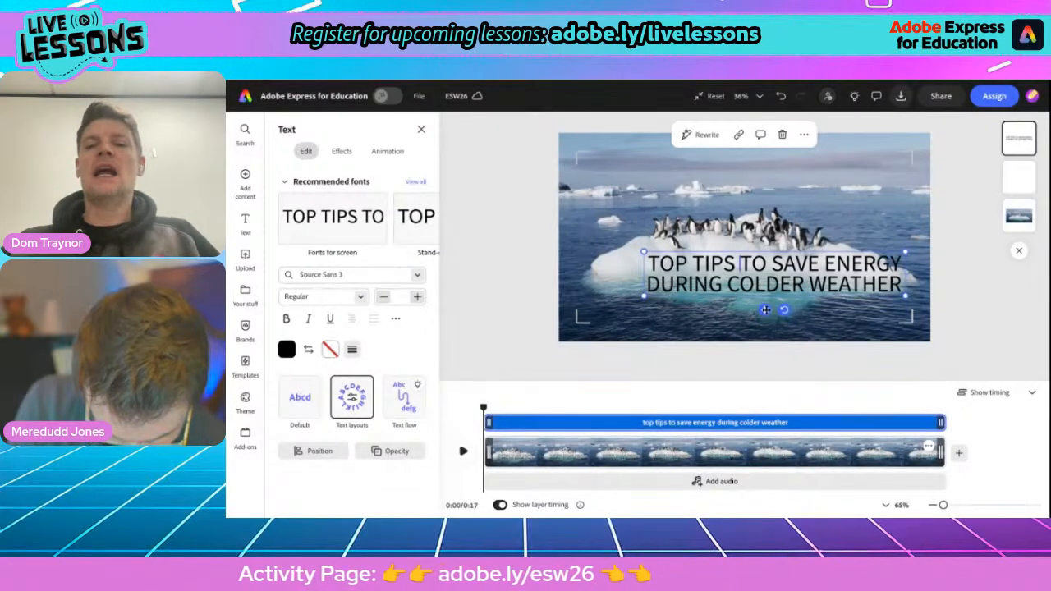
{"action": "left_click_drag", "start_coordinate": [764, 309], "coordinate": [735, 325]}
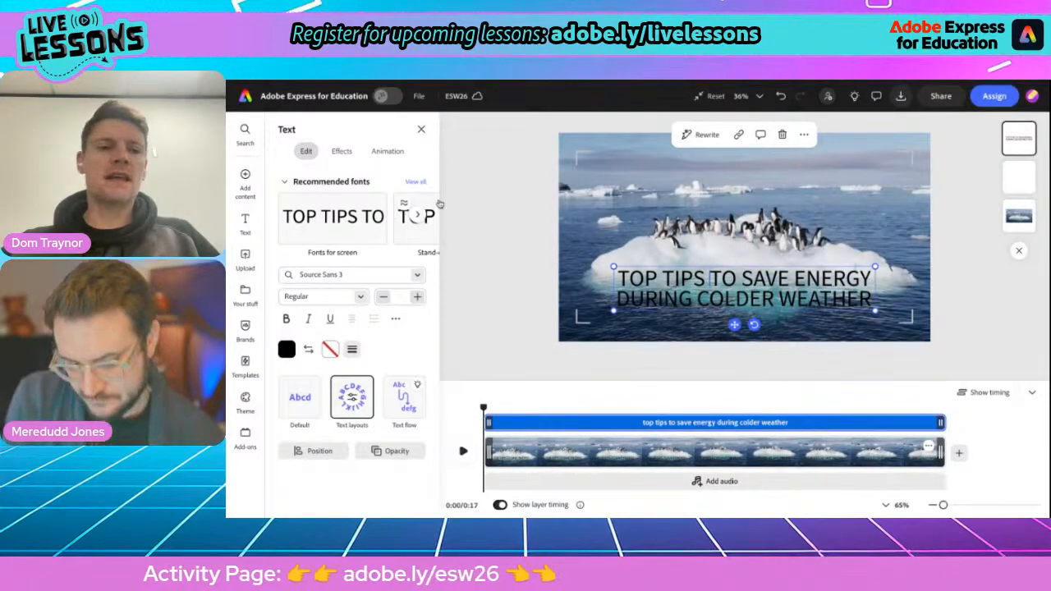
Change the title's font to the featured font Recursive Sans Linear Static Regular and check its available weights.
{"action": "left_click", "coordinate": [413, 184]}
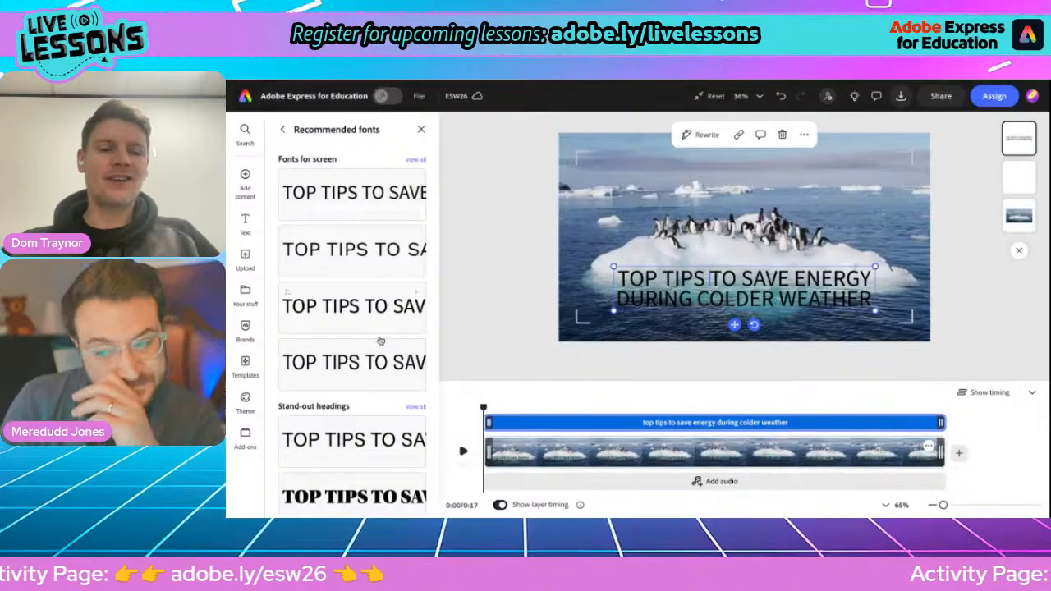
{"action": "scroll", "coordinate": [380, 340], "scroll_direction": "down", "scroll_amount": 1}
{"action": "scroll", "coordinate": [380, 340], "scroll_direction": "down", "scroll_amount": 5}
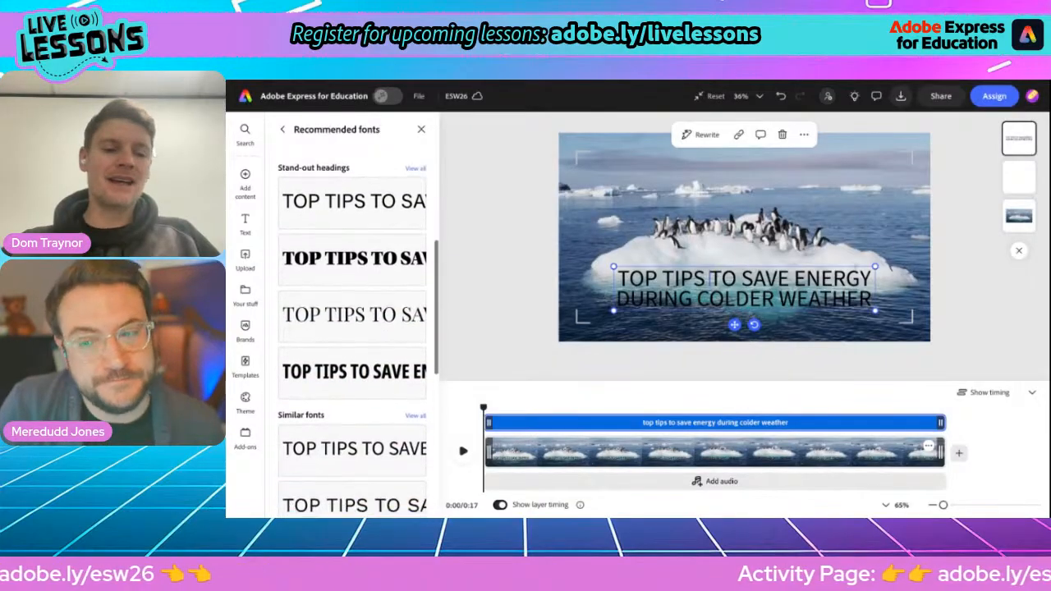
{"action": "scroll", "coordinate": [353, 328], "scroll_direction": "down", "scroll_amount": 3}
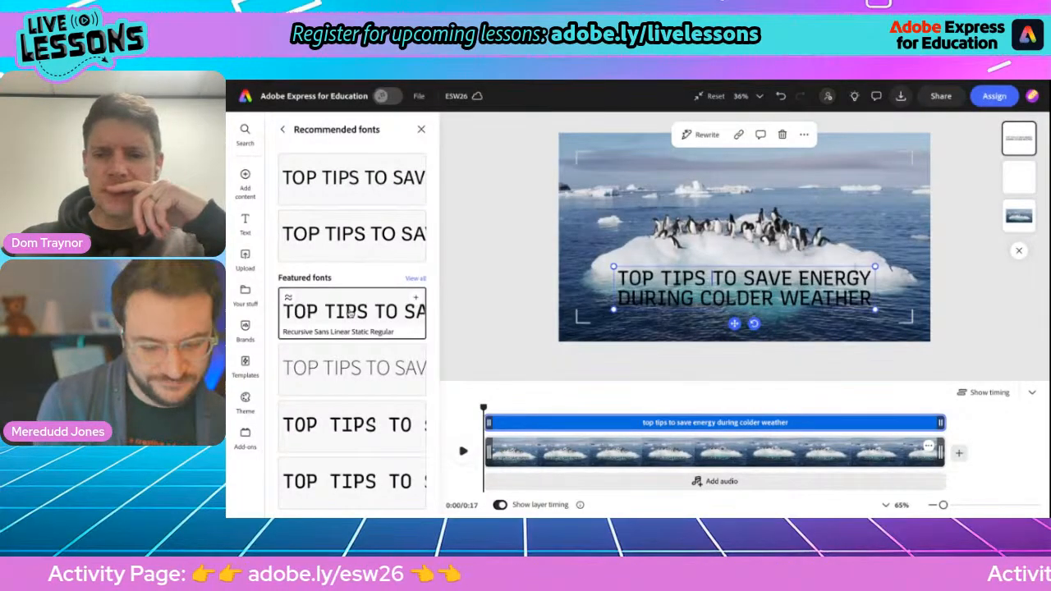
{"action": "scroll", "coordinate": [346, 261], "scroll_direction": "up", "scroll_amount": 2}
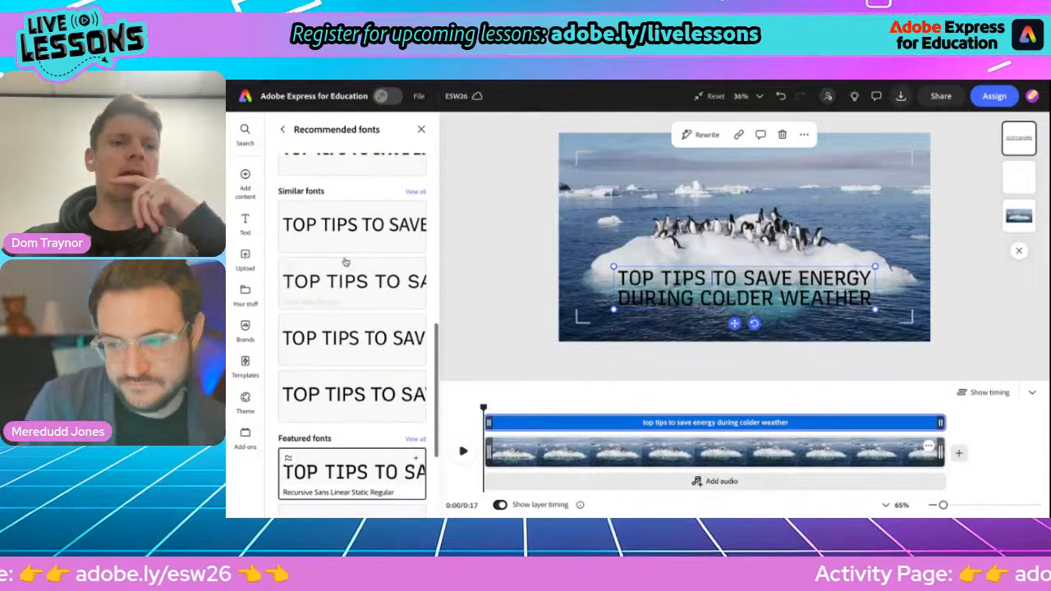
{"action": "left_click", "coordinate": [282, 129]}
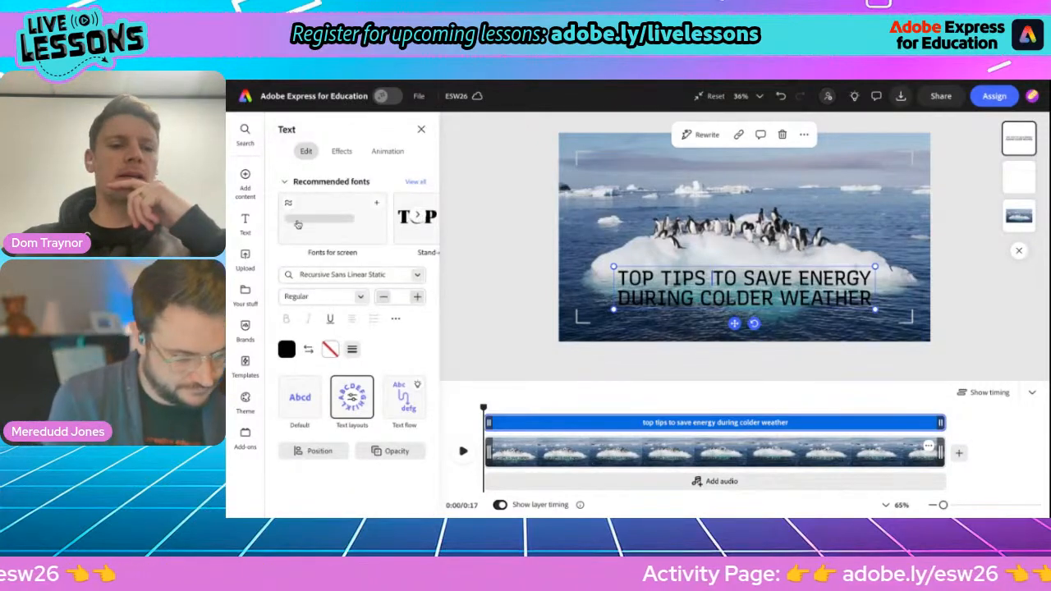
{"action": "left_click", "coordinate": [359, 296]}
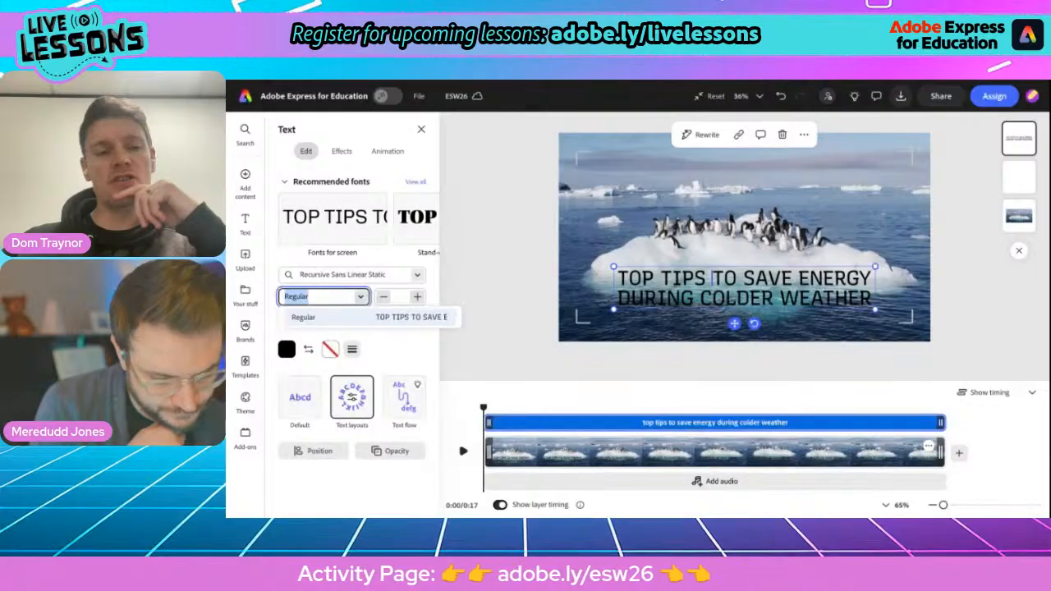
{"action": "left_click", "coordinate": [360, 297]}
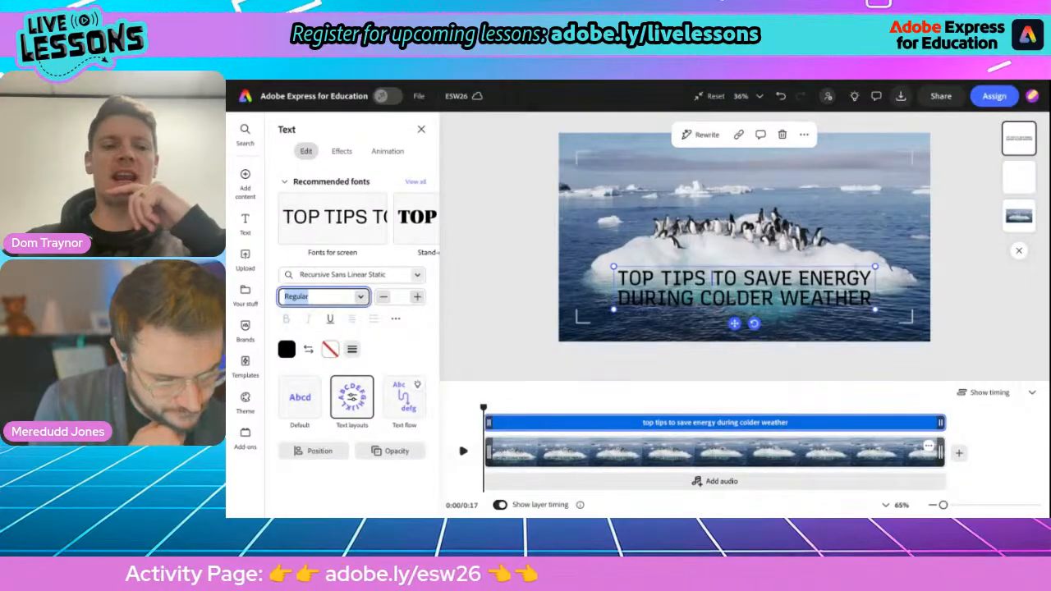
Set the title's text colour to the blue-violet default swatch.
{"action": "left_click", "coordinate": [292, 351]}
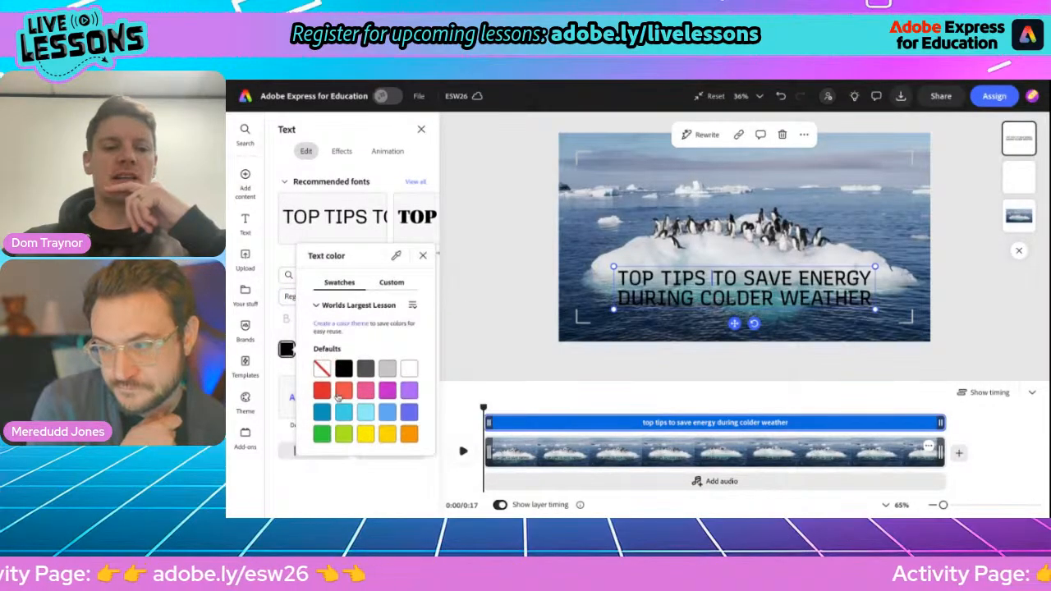
{"action": "left_click", "coordinate": [409, 412]}
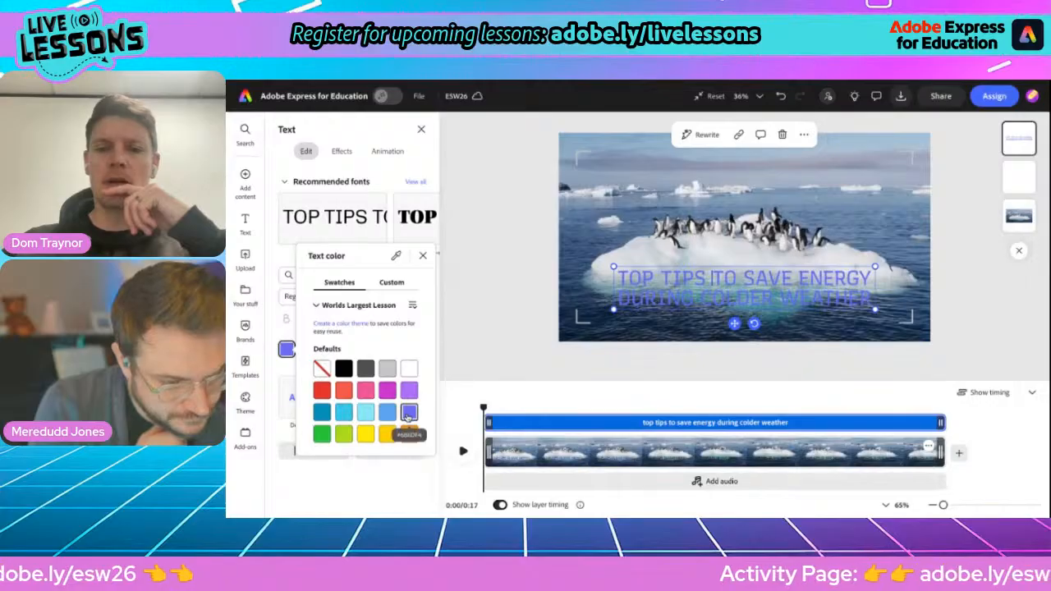
{"action": "left_click", "coordinate": [423, 255]}
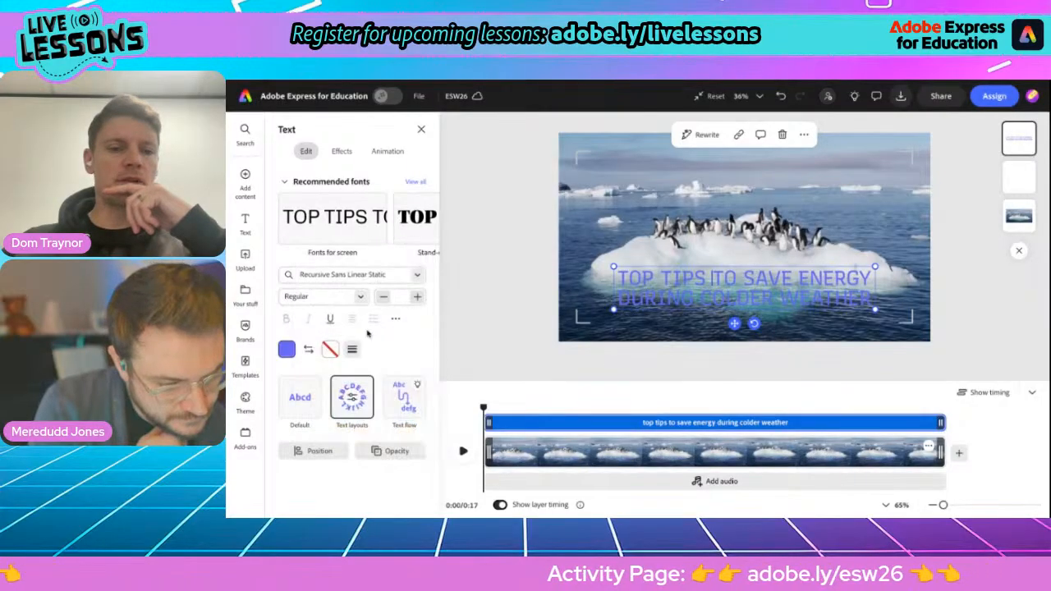
Try a black outline on the title text, and set the outline colour to white (#FFFFFF).
{"action": "left_click", "coordinate": [330, 350]}
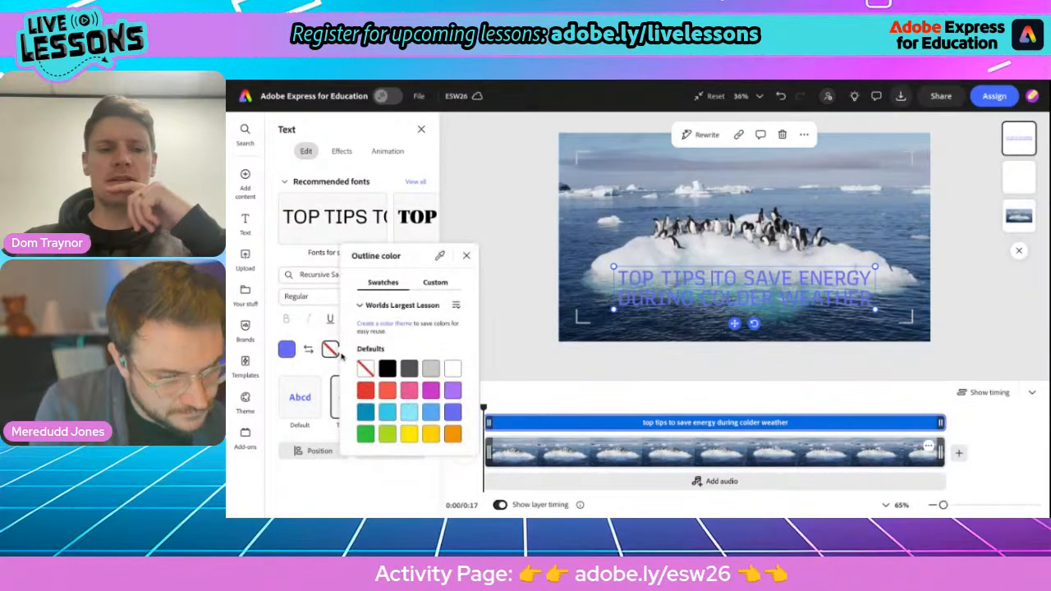
{"action": "left_click", "coordinate": [387, 370]}
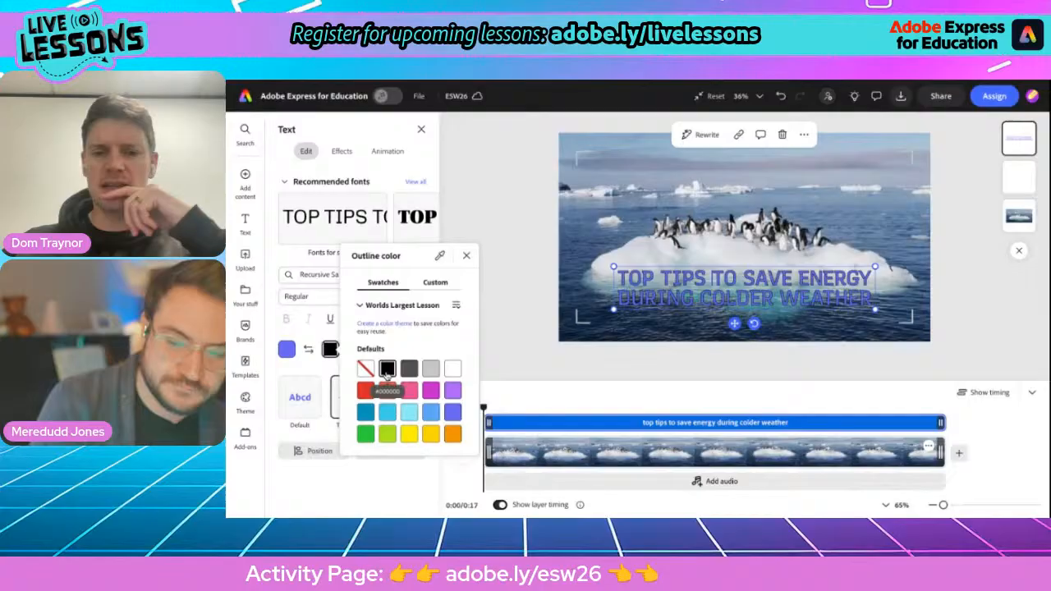
{"action": "left_click", "coordinate": [452, 370]}
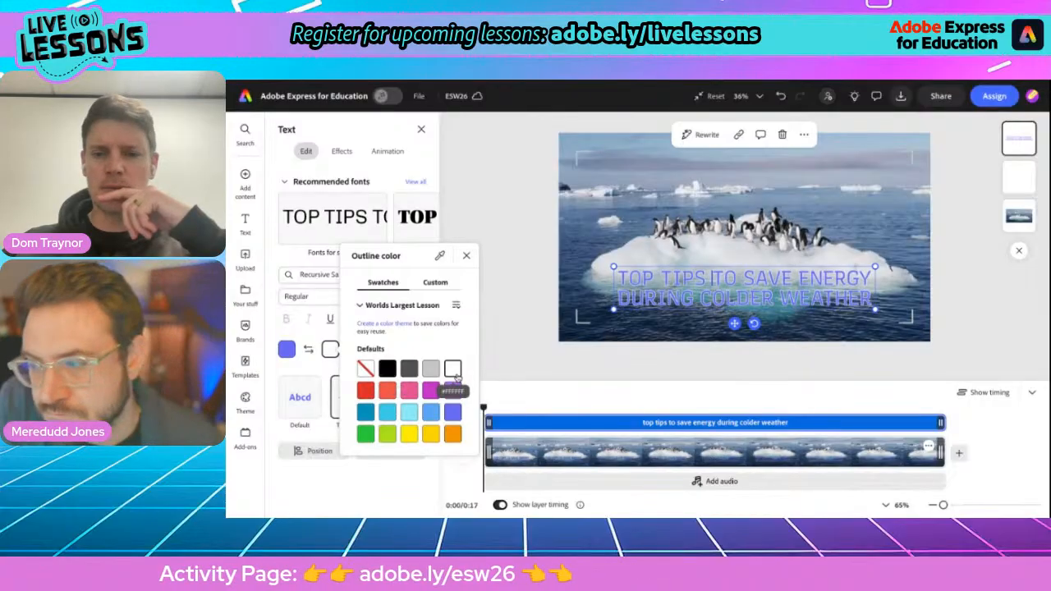
Set the outline thickness of the title text to 57 and deselect the title.
{"action": "left_click", "coordinate": [466, 256]}
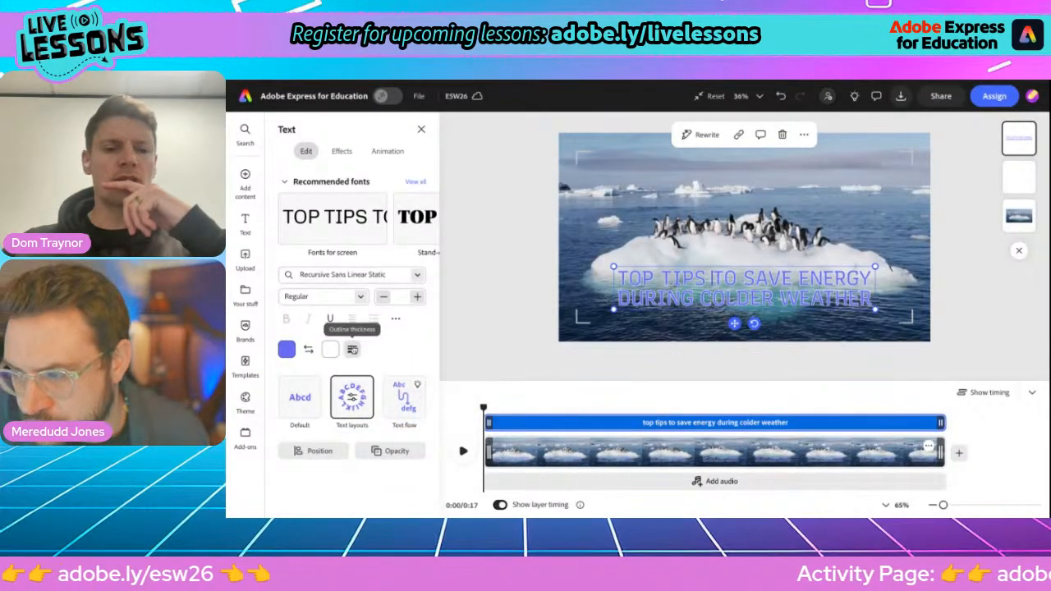
{"action": "left_click", "coordinate": [352, 349]}
{"action": "left_click_drag", "start_coordinate": [302, 406], "coordinate": [346, 407]}
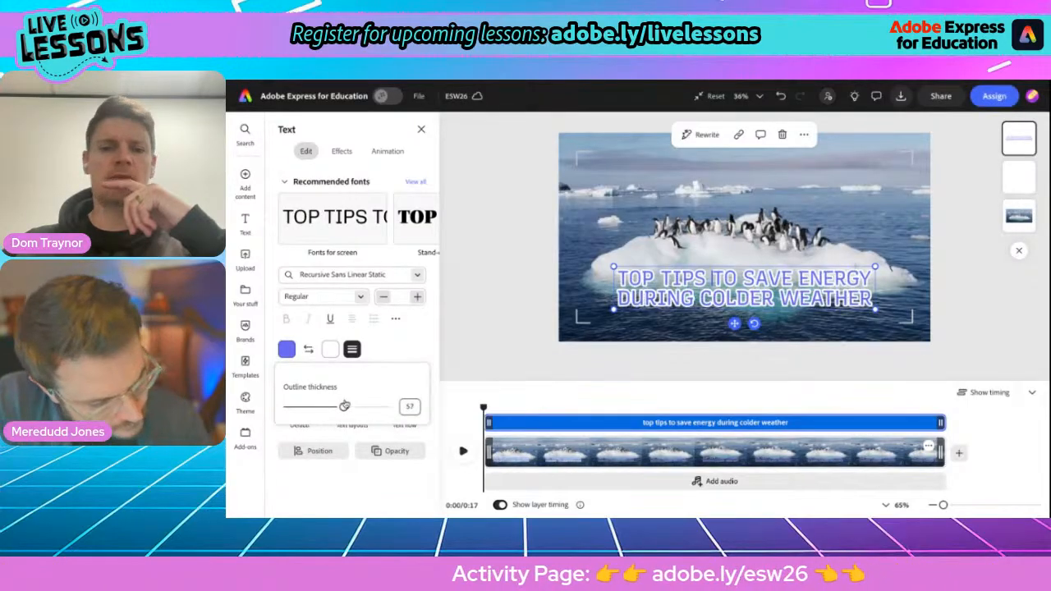
{"action": "left_click", "coordinate": [526, 287]}
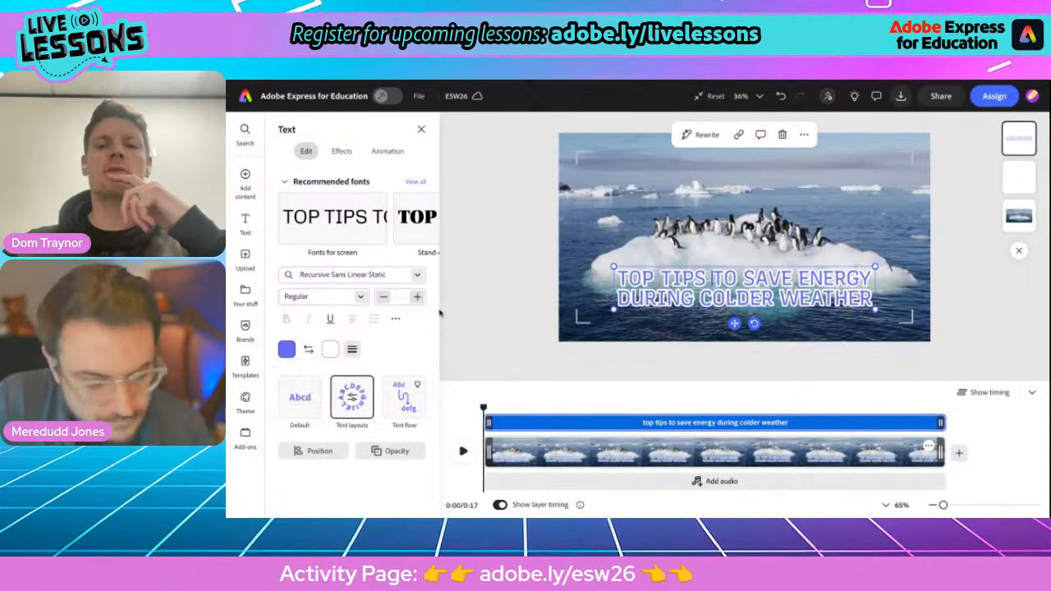
{"action": "left_click", "coordinate": [526, 287]}
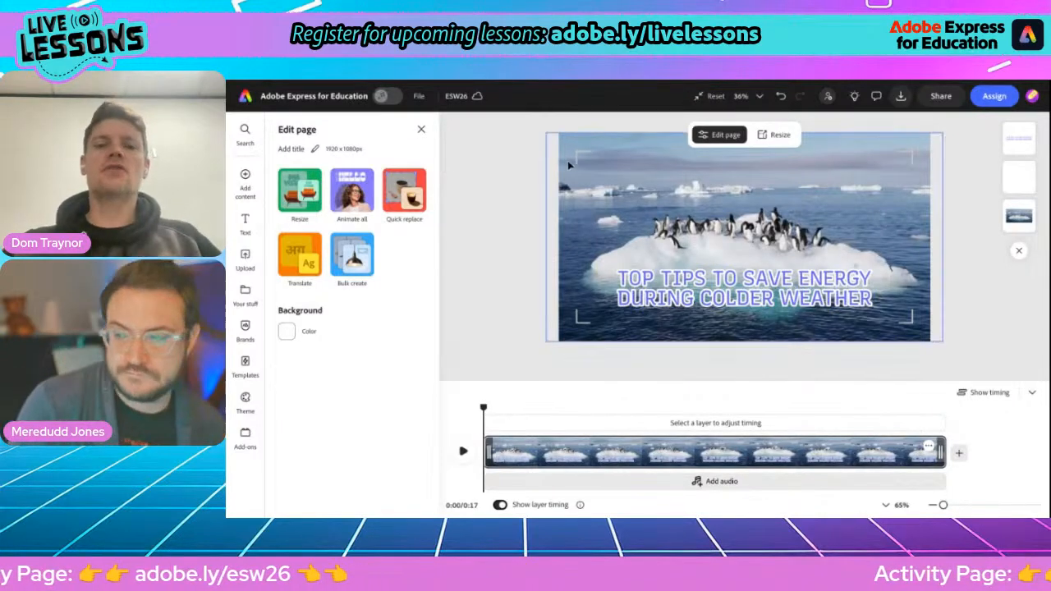
Select the corner frame, preview the first seconds of the penguin video, and return the playhead to the start.
{"action": "left_click", "coordinate": [574, 251]}
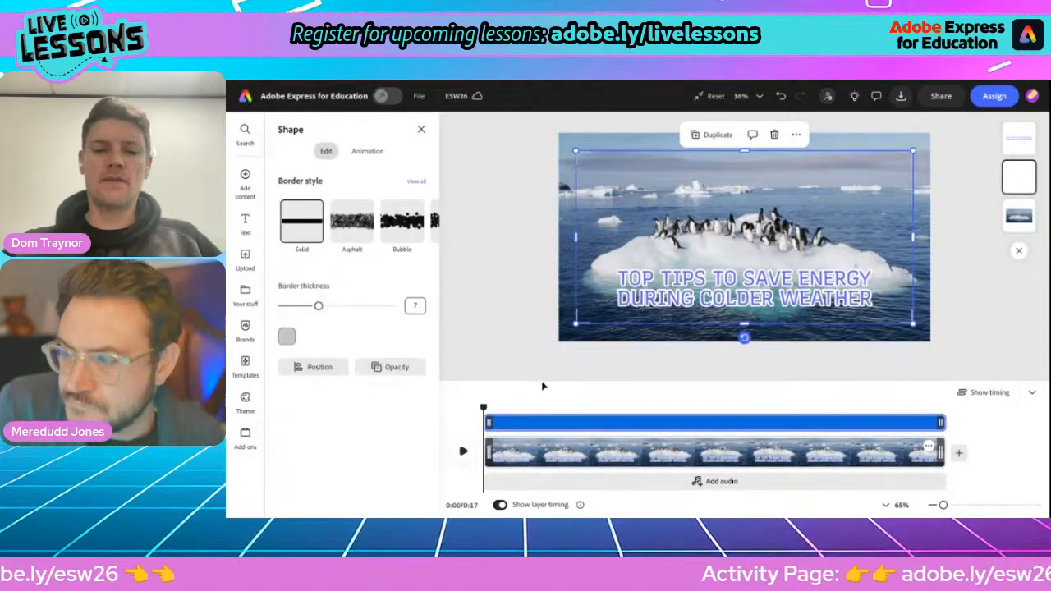
{"action": "left_click", "coordinate": [463, 451]}
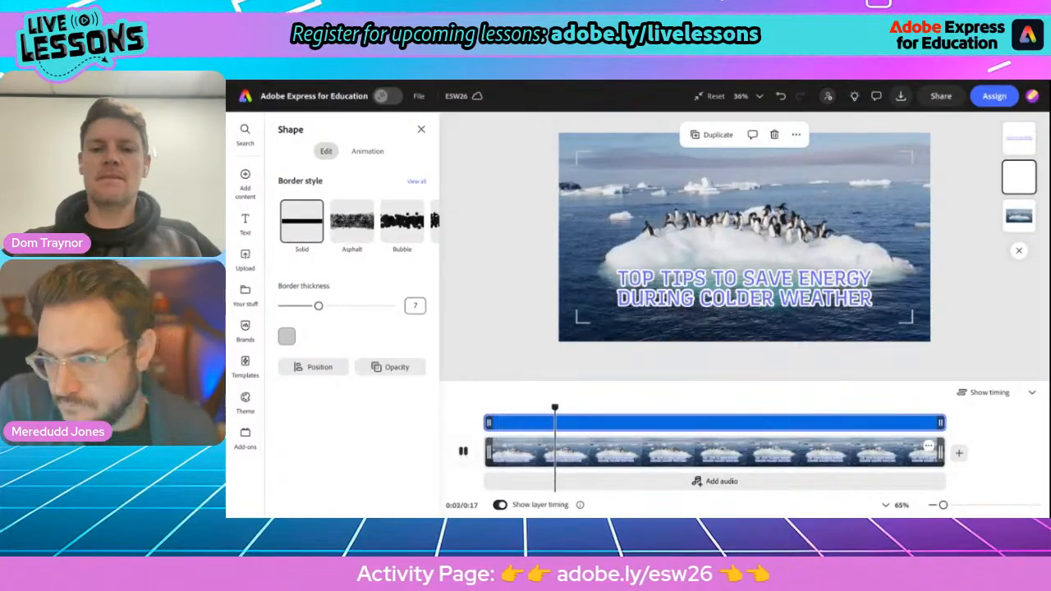
{"action": "left_click", "coordinate": [522, 433]}
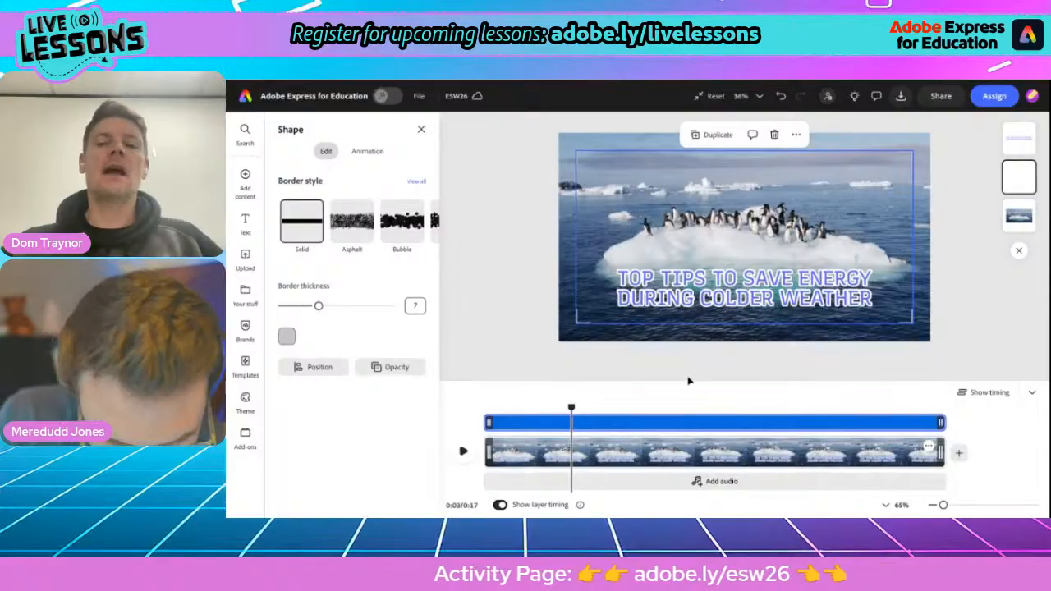
{"action": "left_click", "coordinate": [517, 288]}
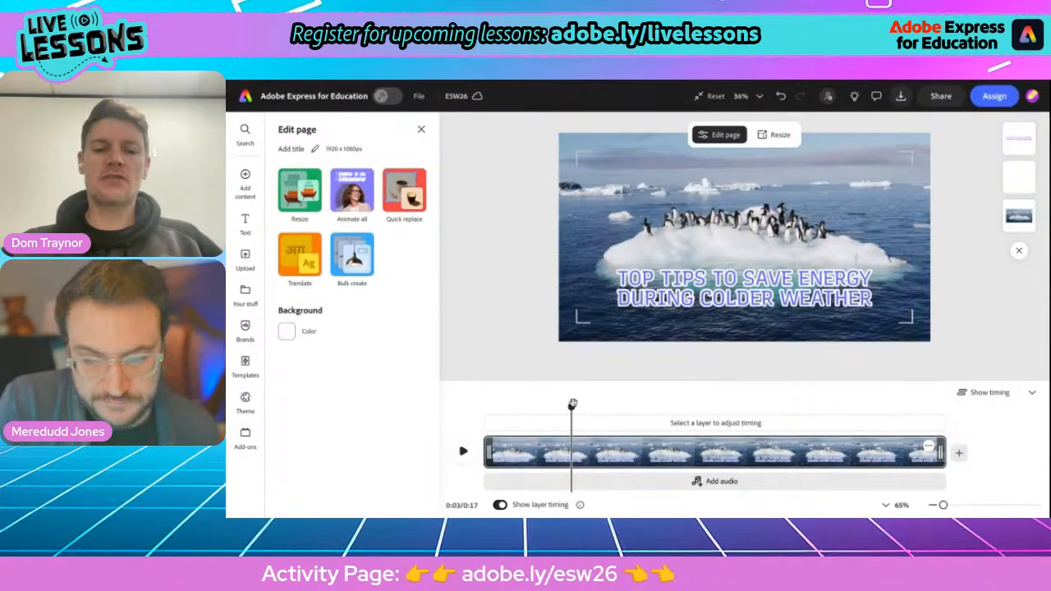
{"action": "left_click_drag", "start_coordinate": [572, 408], "coordinate": [476, 407]}
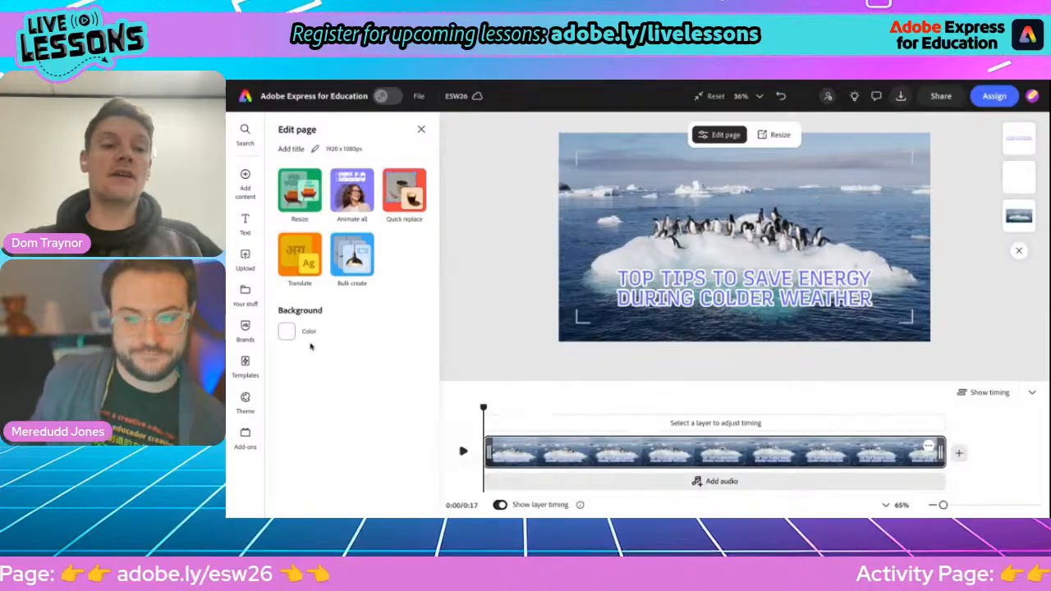
Record a short webcam clip with Record yourself, placing the camera preview above the title at the scene's upper left, and save the recording.
{"action": "mouse_move", "coordinate": [247, 189]}
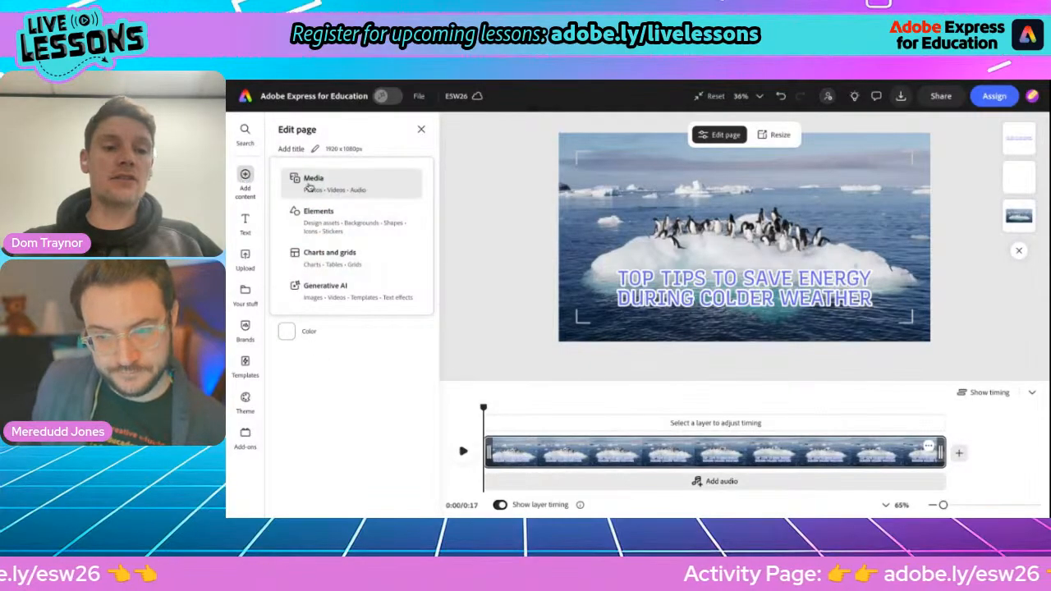
{"action": "left_click", "coordinate": [337, 190]}
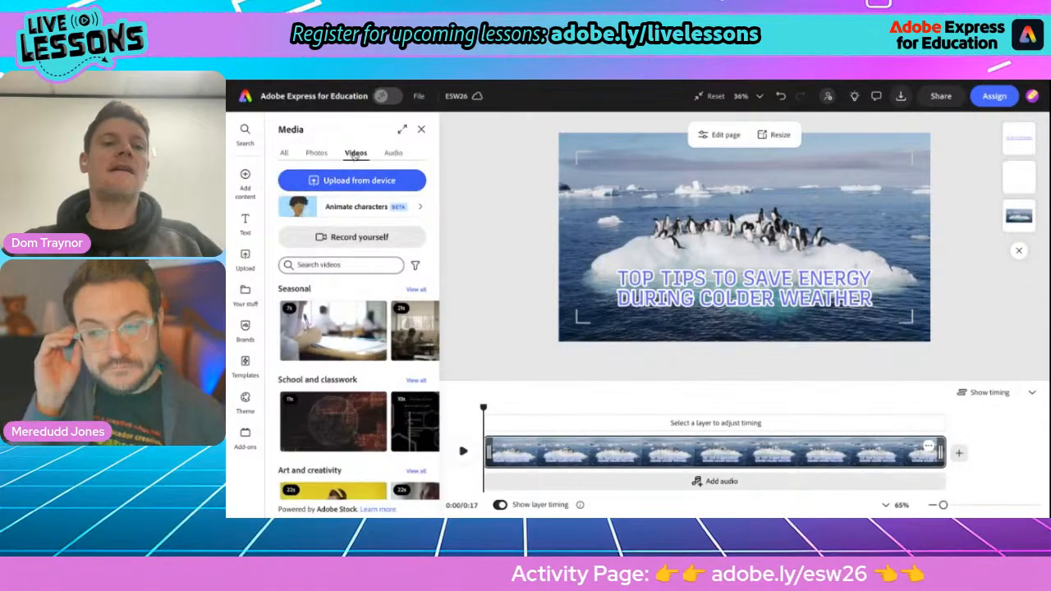
{"action": "left_click", "coordinate": [355, 238]}
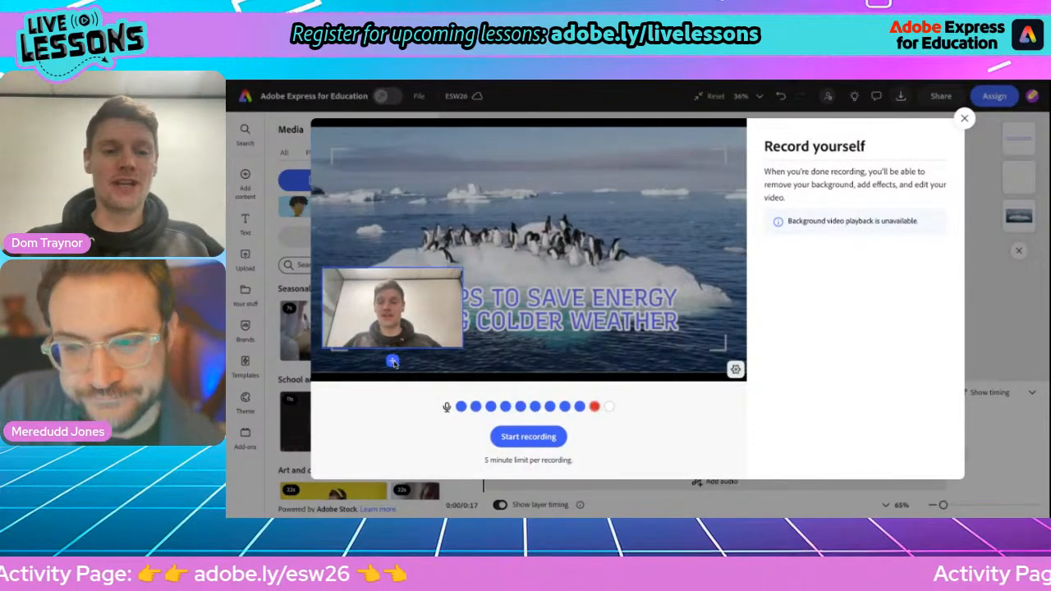
{"action": "left_click_drag", "start_coordinate": [393, 362], "coordinate": [393, 245]}
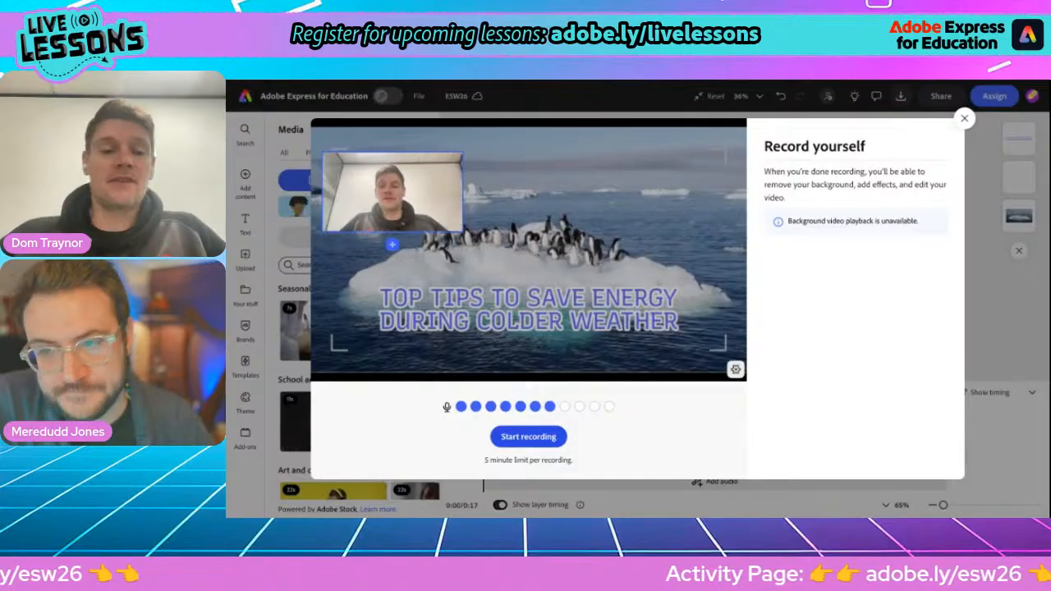
{"action": "left_click", "coordinate": [528, 436]}
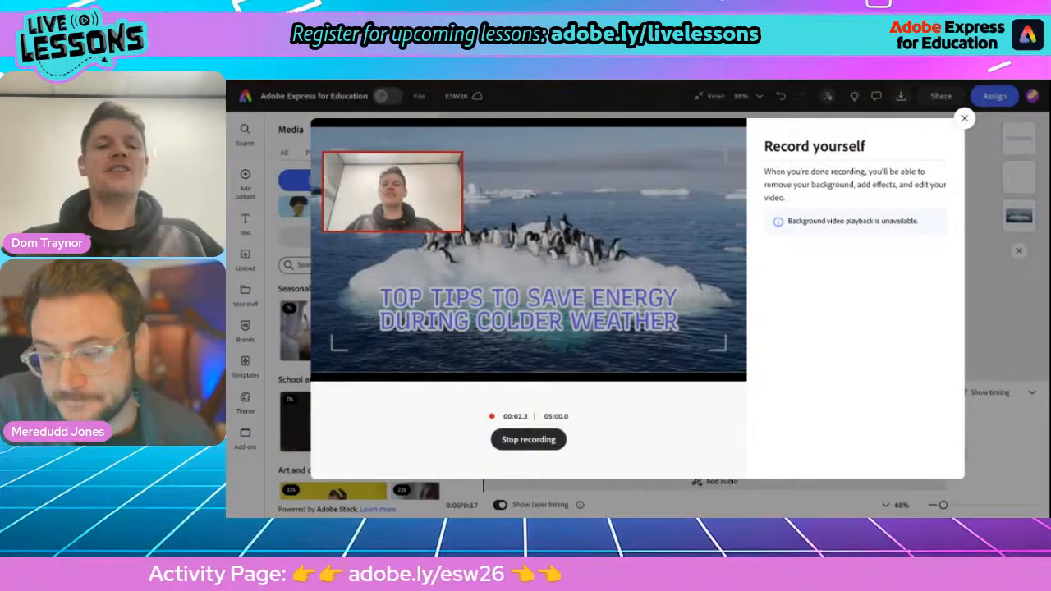
{"action": "left_click", "coordinate": [531, 442]}
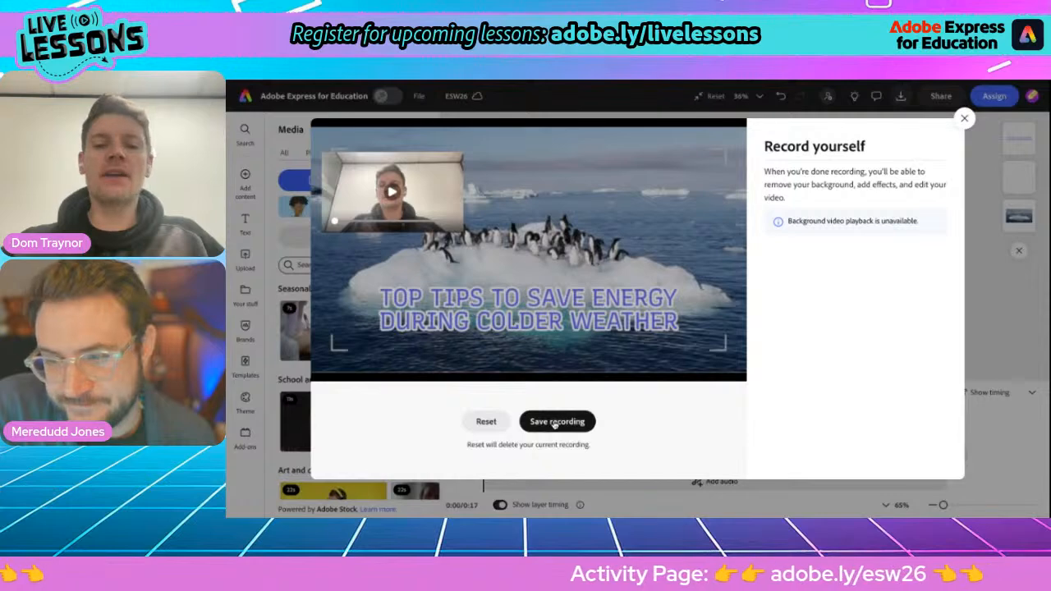
{"action": "left_click", "coordinate": [557, 421]}
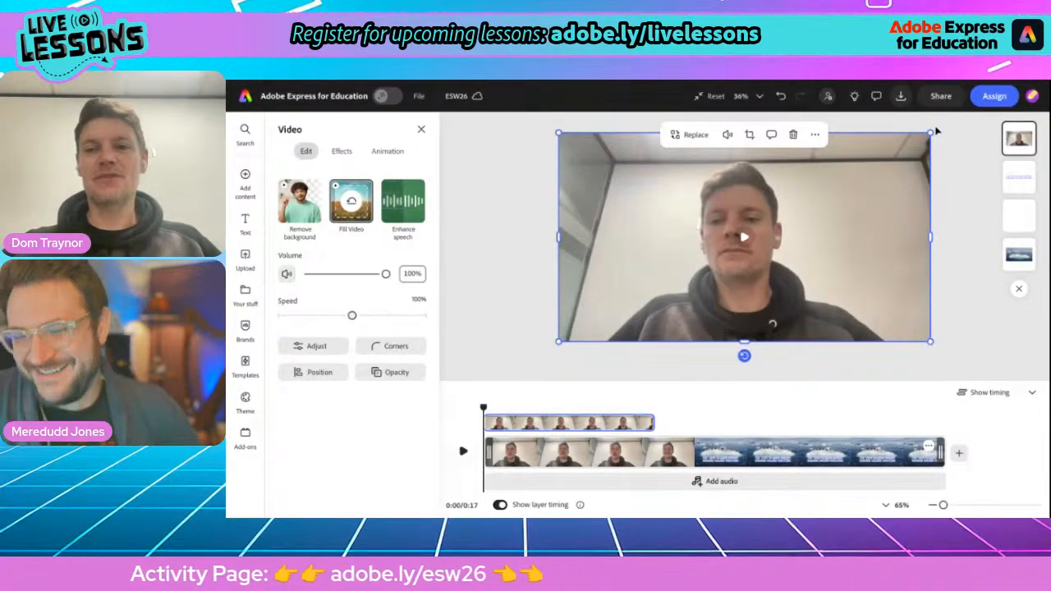
Scale down the webcam clip into the page's lower-left corner and crop its left, top and right edges closer around the presenter.
{"action": "left_click_drag", "start_coordinate": [930, 132], "coordinate": [744, 238]}
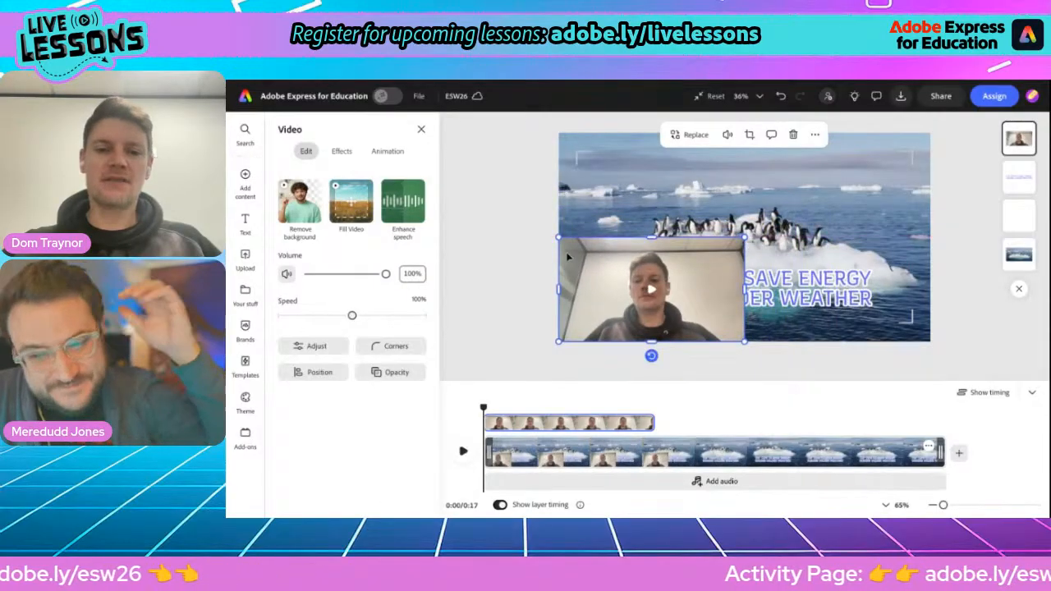
{"action": "left_click_drag", "start_coordinate": [558, 239], "coordinate": [473, 211]}
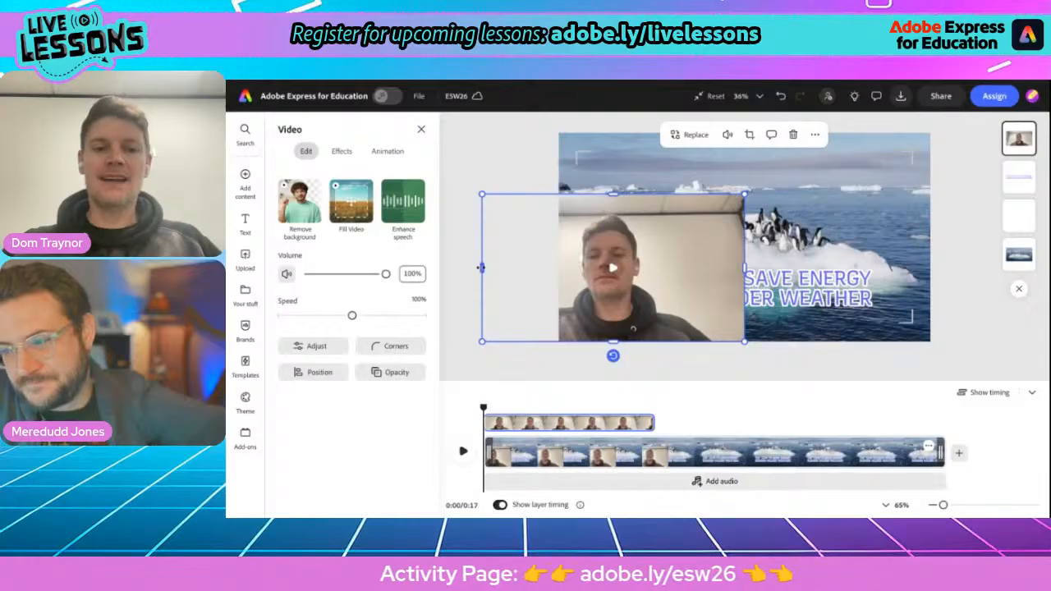
{"action": "left_click_drag", "start_coordinate": [482, 267], "coordinate": [557, 266]}
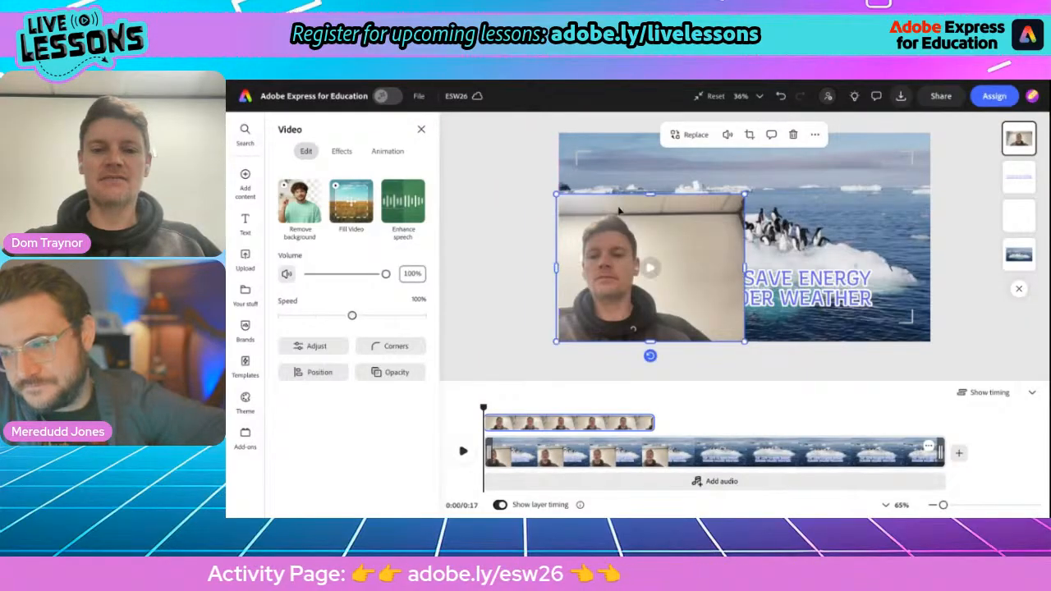
{"action": "left_click_drag", "start_coordinate": [648, 192], "coordinate": [649, 208]}
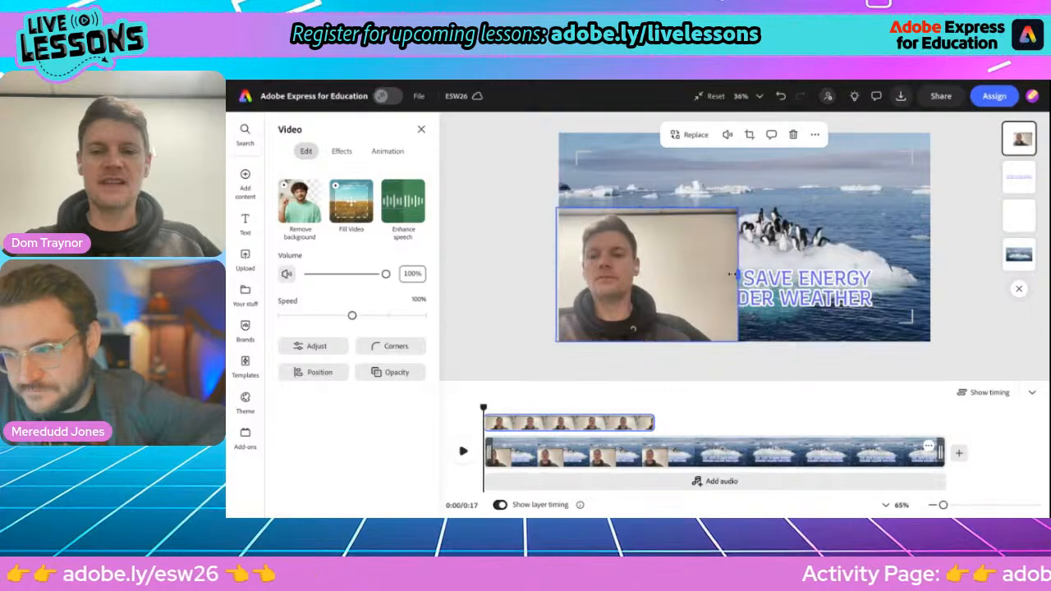
{"action": "left_click_drag", "start_coordinate": [744, 275], "coordinate": [718, 276]}
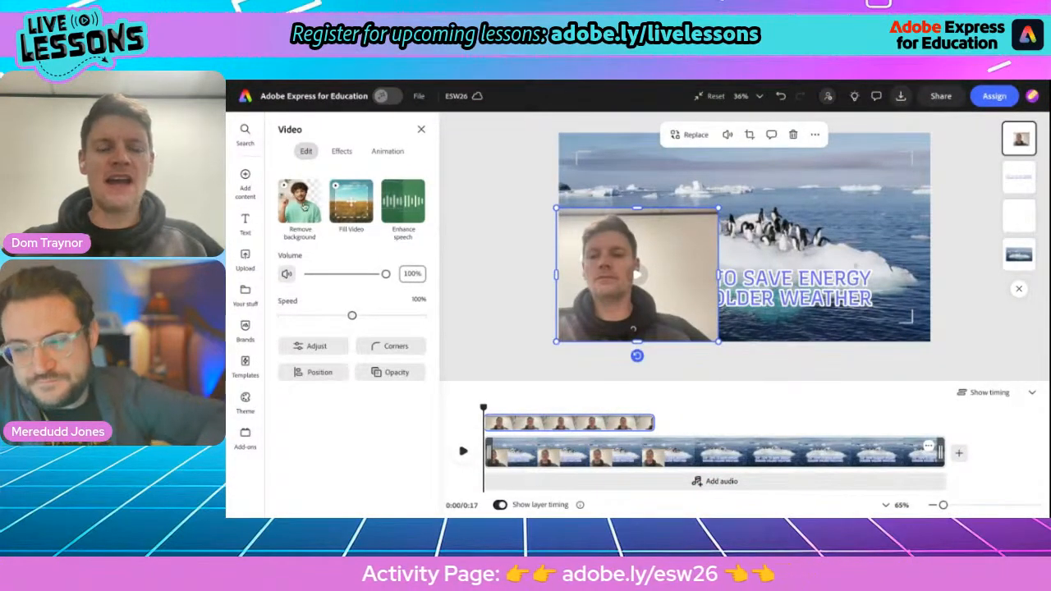
Remove the webcam clip's background and apply Enhance speech to its audio.
{"action": "left_click", "coordinate": [296, 211]}
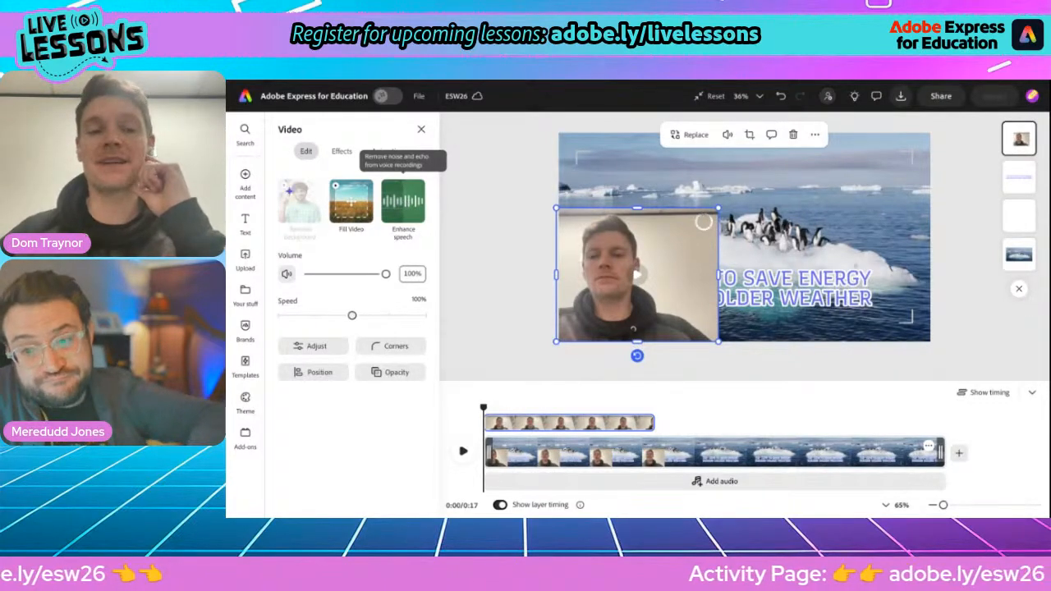
{"action": "left_click", "coordinate": [402, 201]}
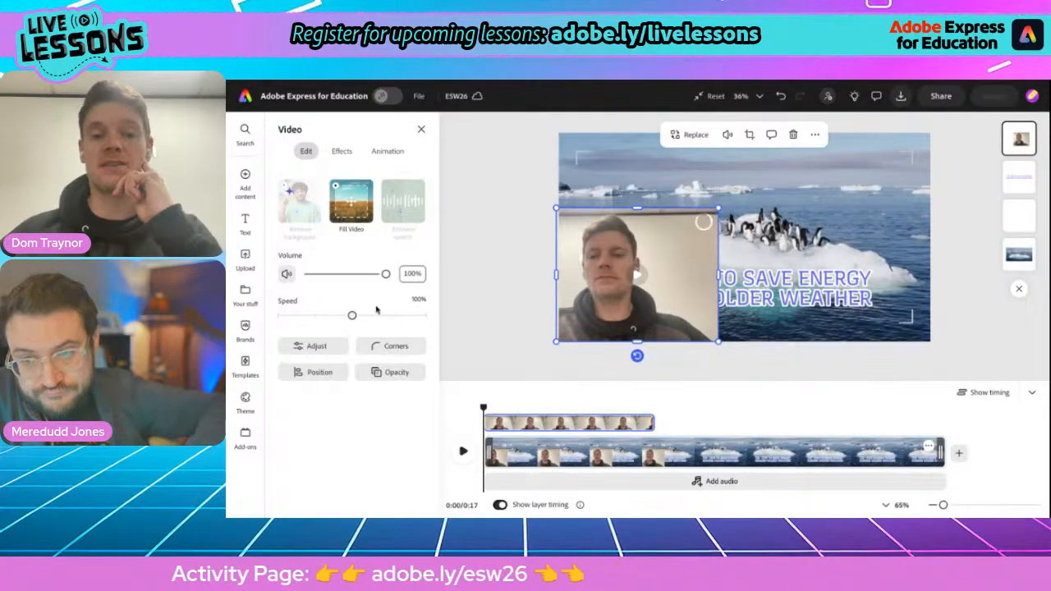
{"action": "left_click", "coordinate": [316, 372]}
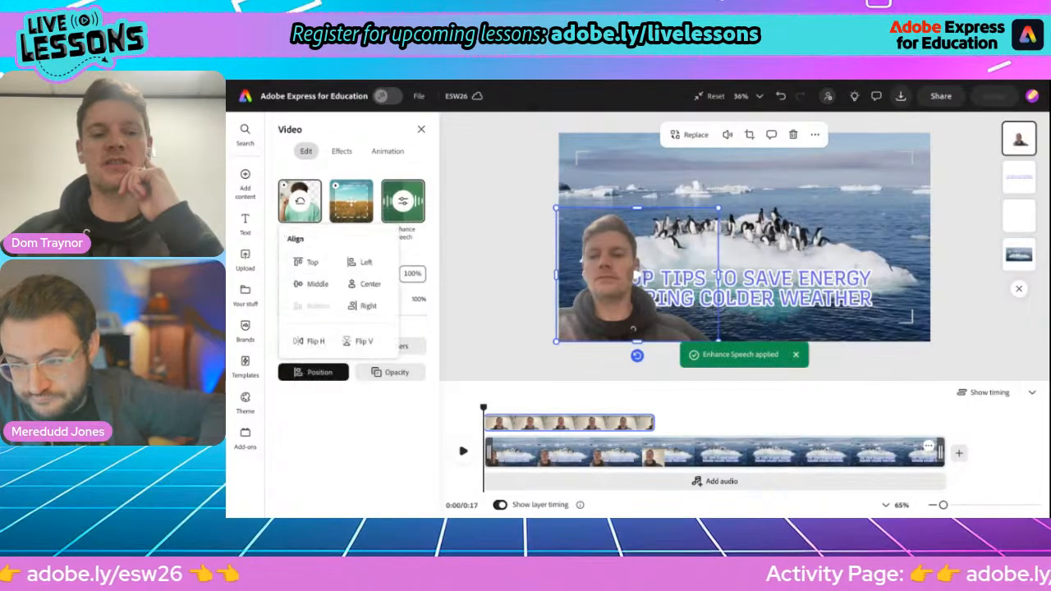
{"action": "left_click", "coordinate": [323, 424]}
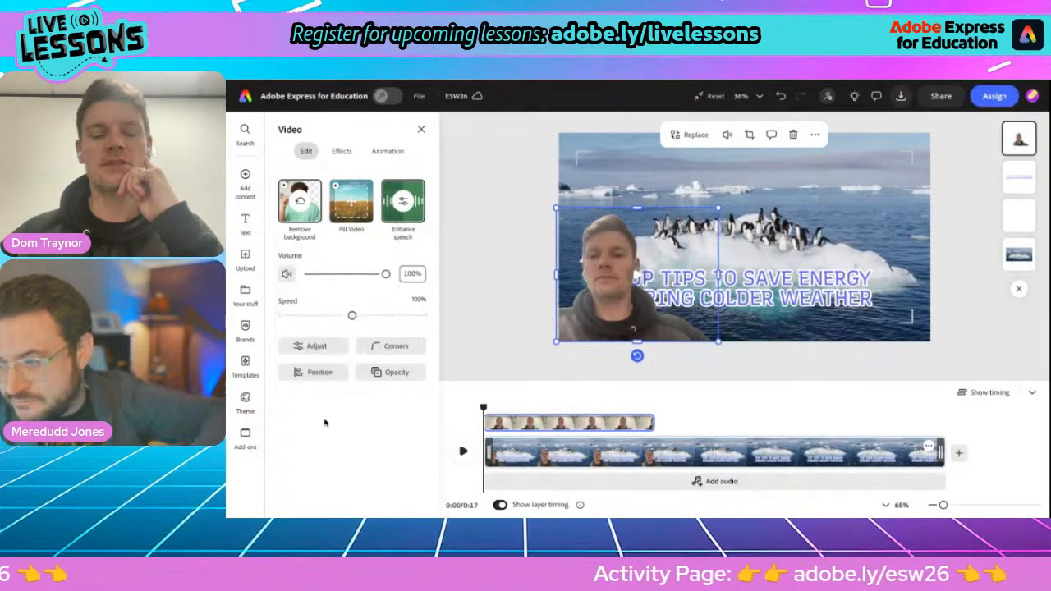
Play the video to the end of the webcam clip and trim the scene's end to that point at 0:06.
{"action": "left_click", "coordinate": [462, 453]}
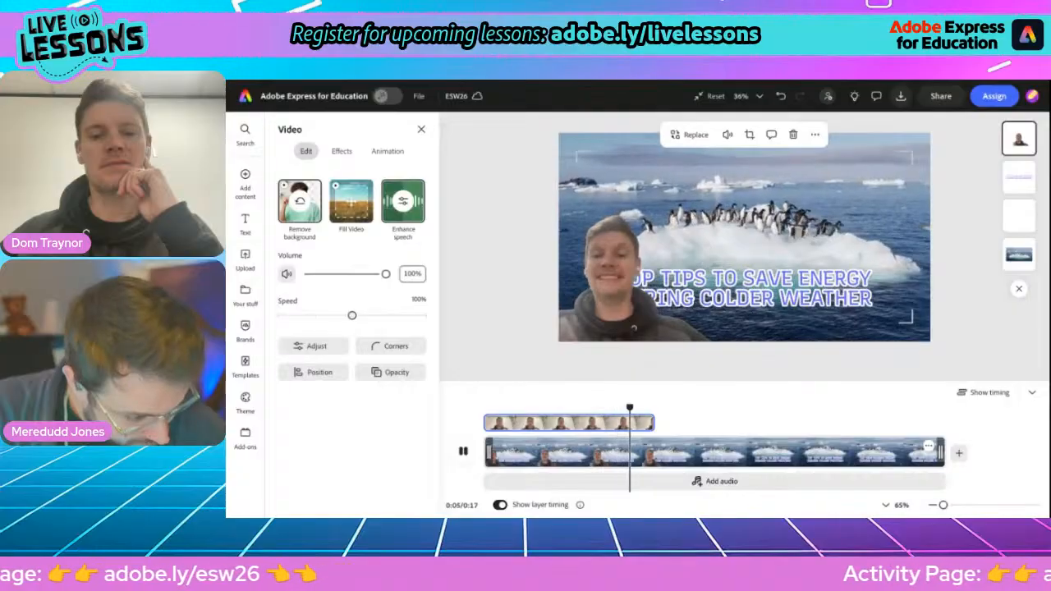
{"action": "key", "text": "space"}
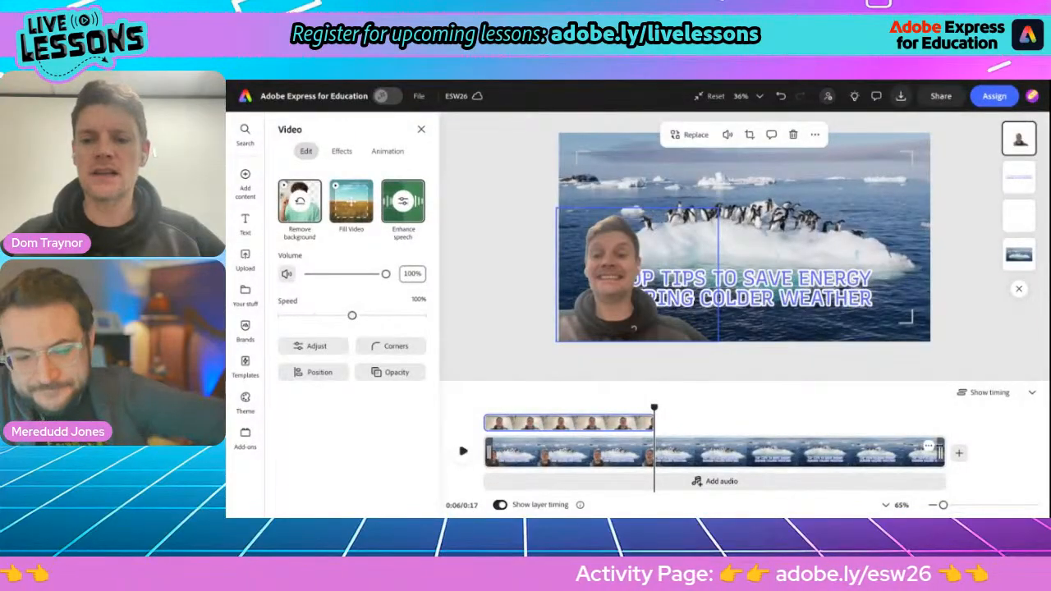
{"action": "left_click_drag", "start_coordinate": [941, 452], "coordinate": [654, 453]}
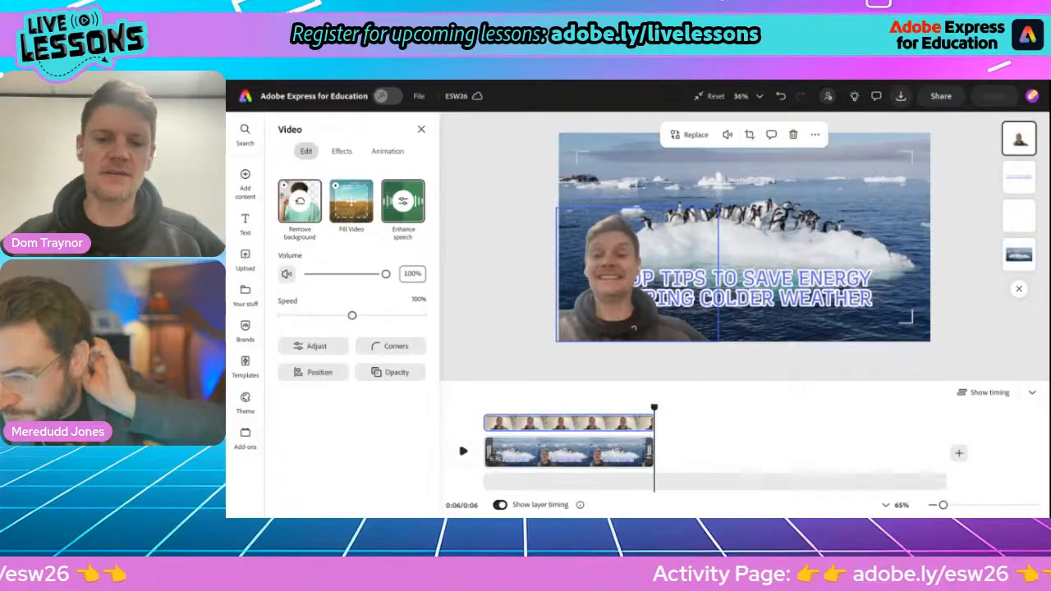
Rewind the trimmed video to the start and play it through.
{"action": "mouse_move", "coordinate": [648, 409]}
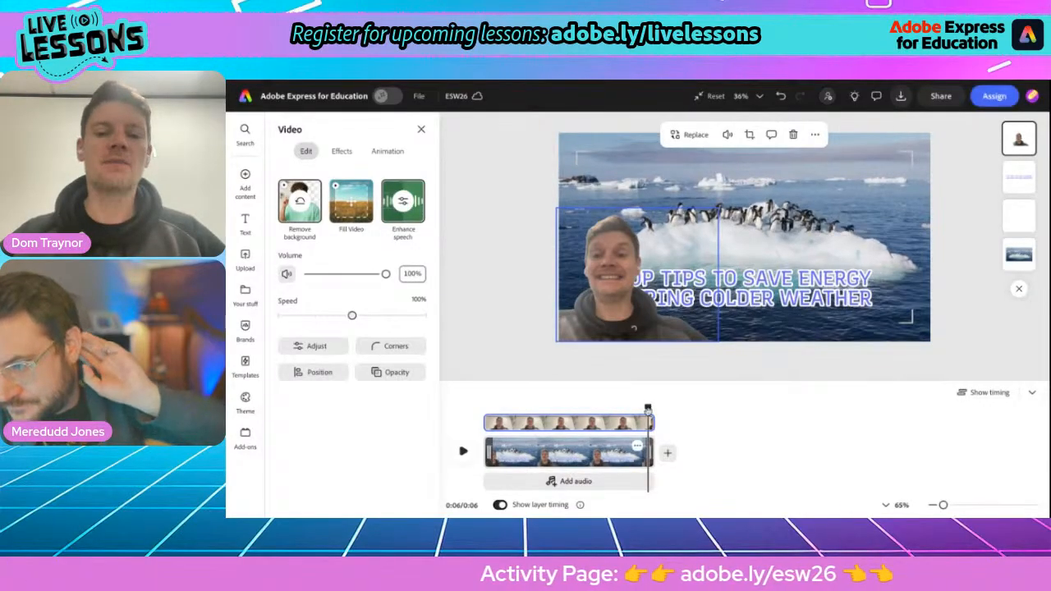
{"action": "left_click_drag", "start_coordinate": [648, 407], "coordinate": [483, 408]}
{"action": "left_click", "coordinate": [462, 449]}
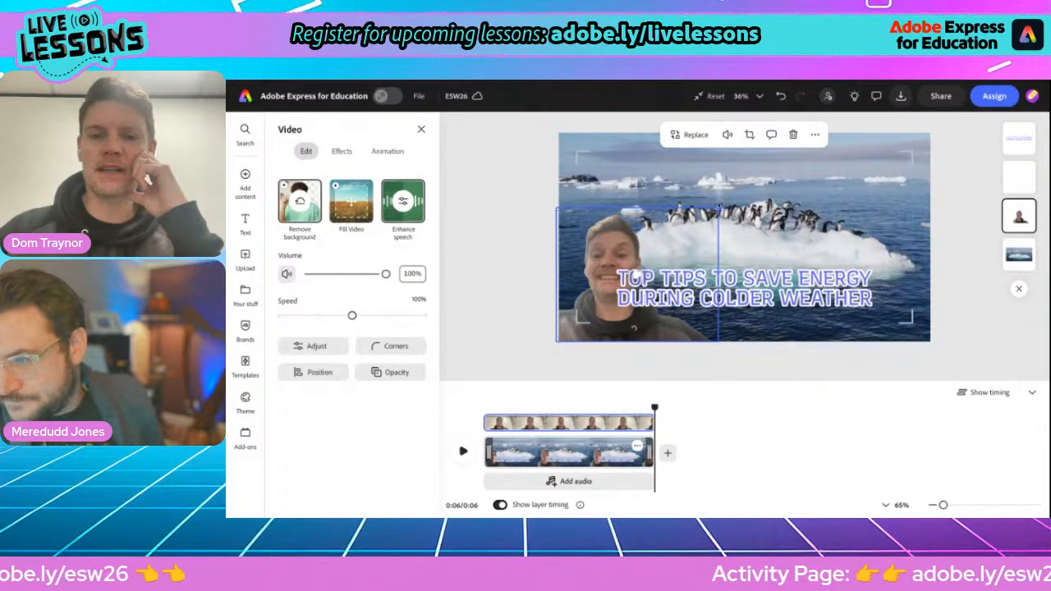
Enlarge the webcam clip in the lower-left corner, extending it slightly past the page's left edge, and deselect it.
{"action": "left_click_drag", "start_coordinate": [718, 206], "coordinate": [744, 186]}
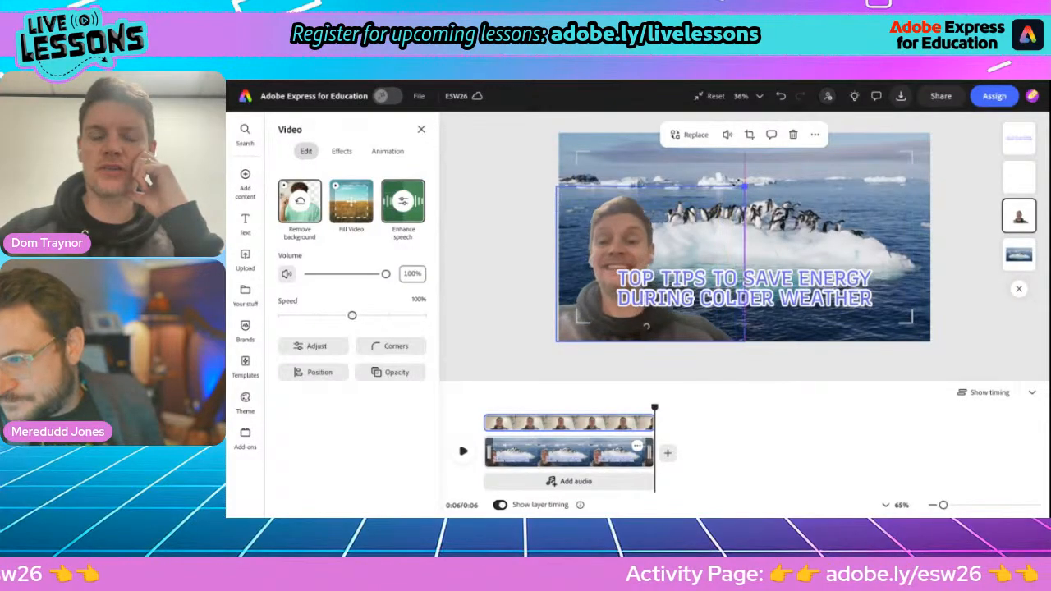
{"action": "left_click", "coordinate": [629, 239]}
{"action": "left_click", "coordinate": [559, 212]}
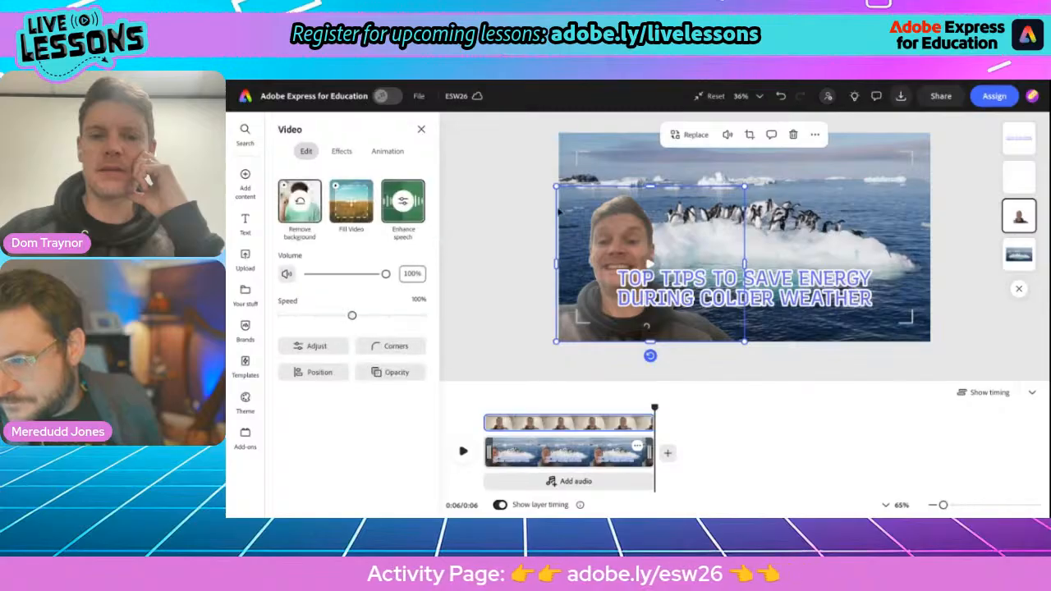
{"action": "left_click_drag", "start_coordinate": [555, 187], "coordinate": [540, 174]}
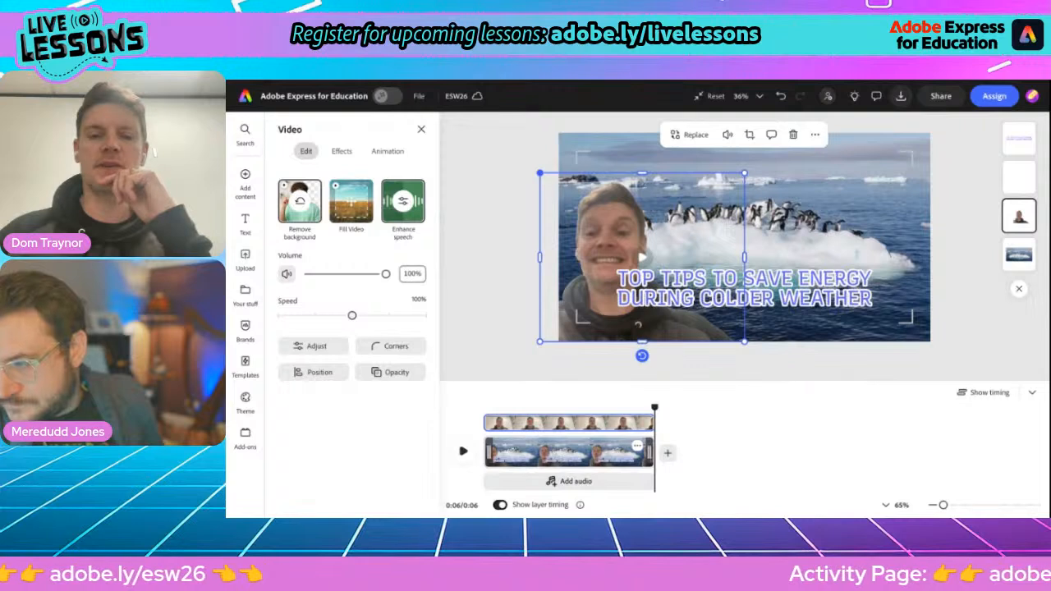
{"action": "left_click", "coordinate": [487, 257]}
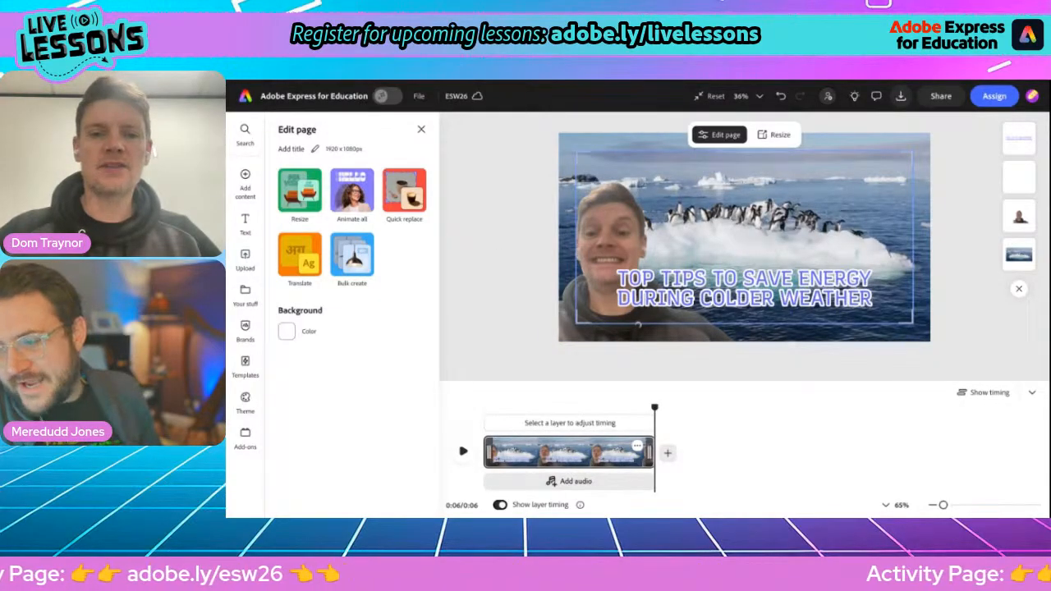
Change the corner frame's border colour to blue-violet and deselect the frame.
{"action": "left_click", "coordinate": [580, 160]}
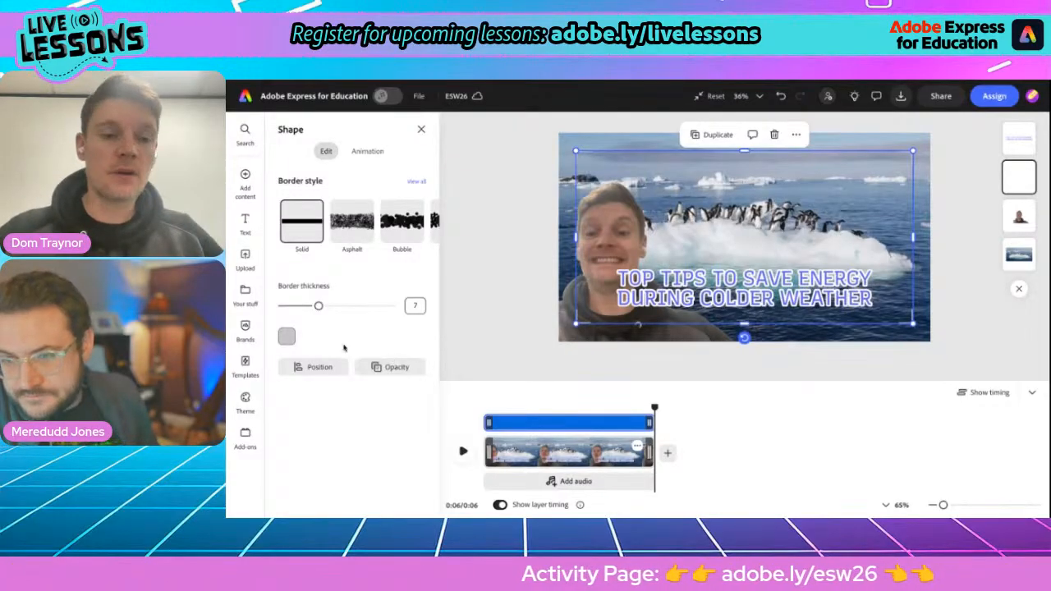
{"action": "left_click", "coordinate": [286, 337]}
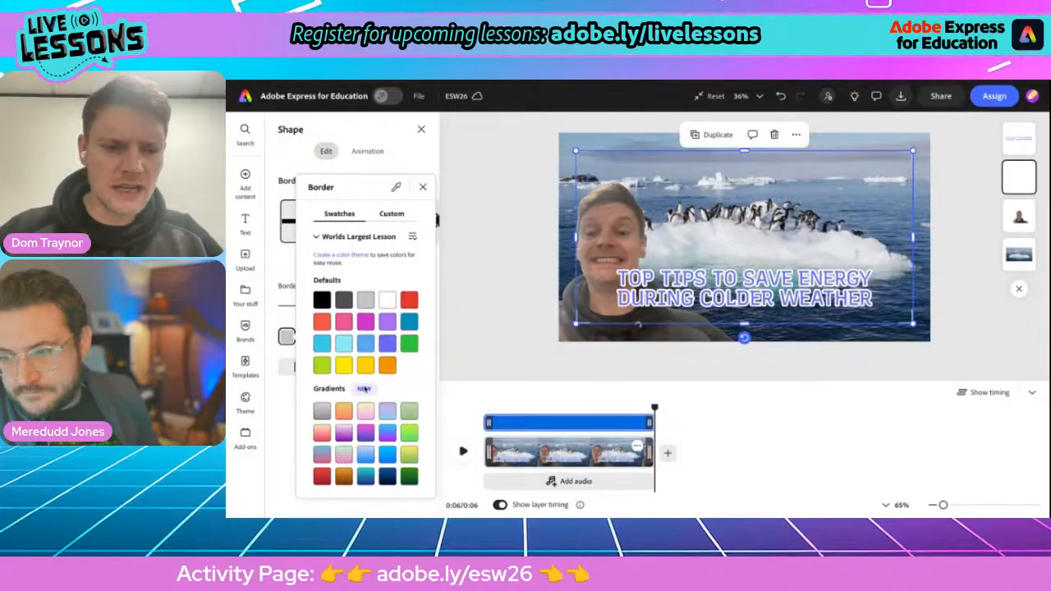
{"action": "left_click", "coordinate": [496, 308]}
{"action": "left_click", "coordinate": [504, 301]}
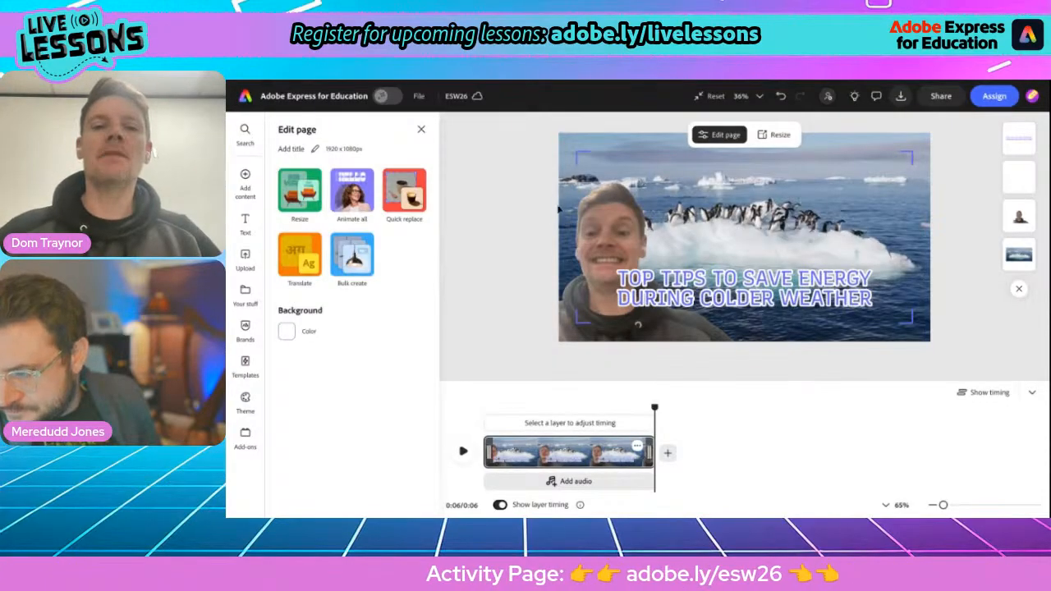
Give the corner frame a Shrink entrance animation with the Soft personality and a 1s duration, and play back the opening.
{"action": "left_click", "coordinate": [578, 160]}
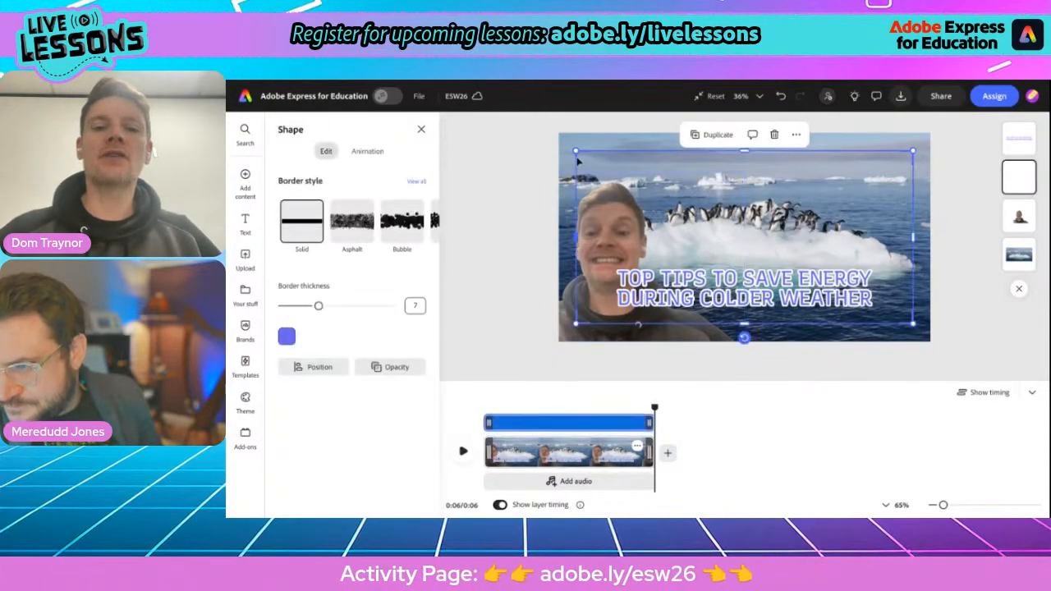
{"action": "left_click", "coordinate": [367, 153]}
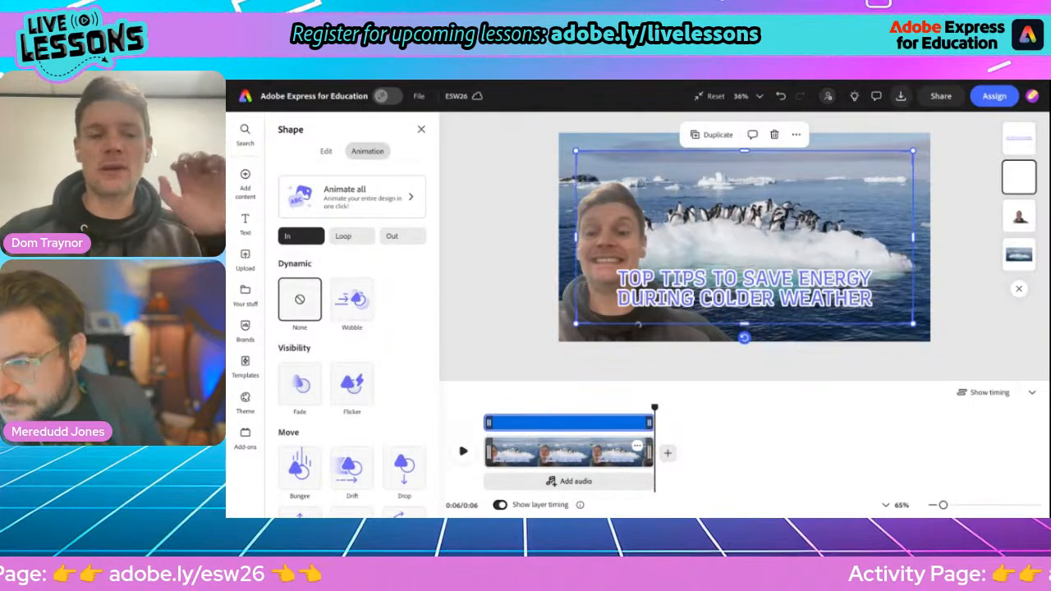
{"action": "scroll", "coordinate": [352, 328], "scroll_direction": "down", "scroll_amount": 5}
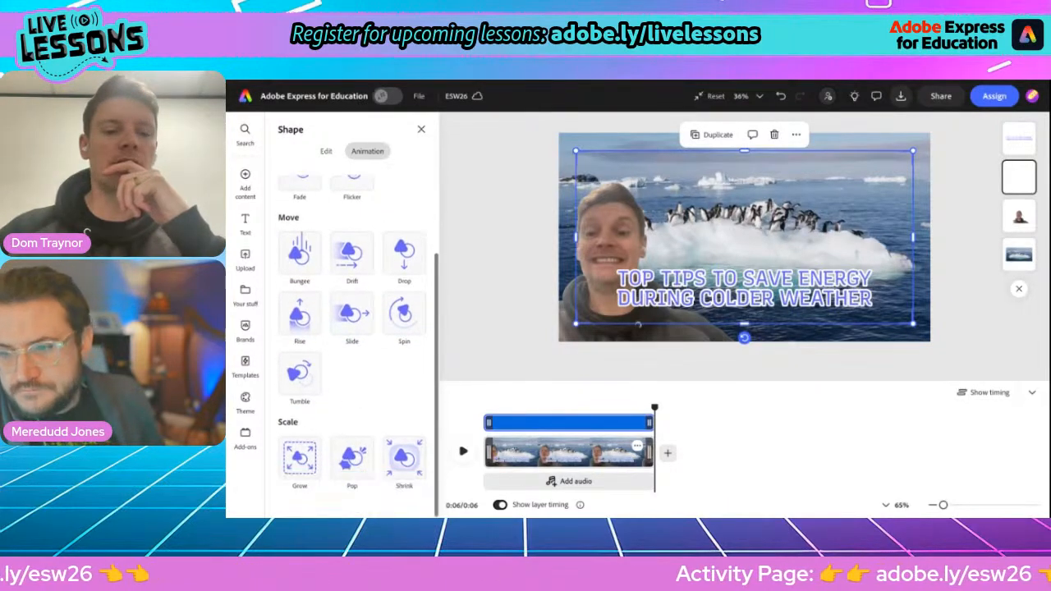
{"action": "left_click", "coordinate": [400, 451]}
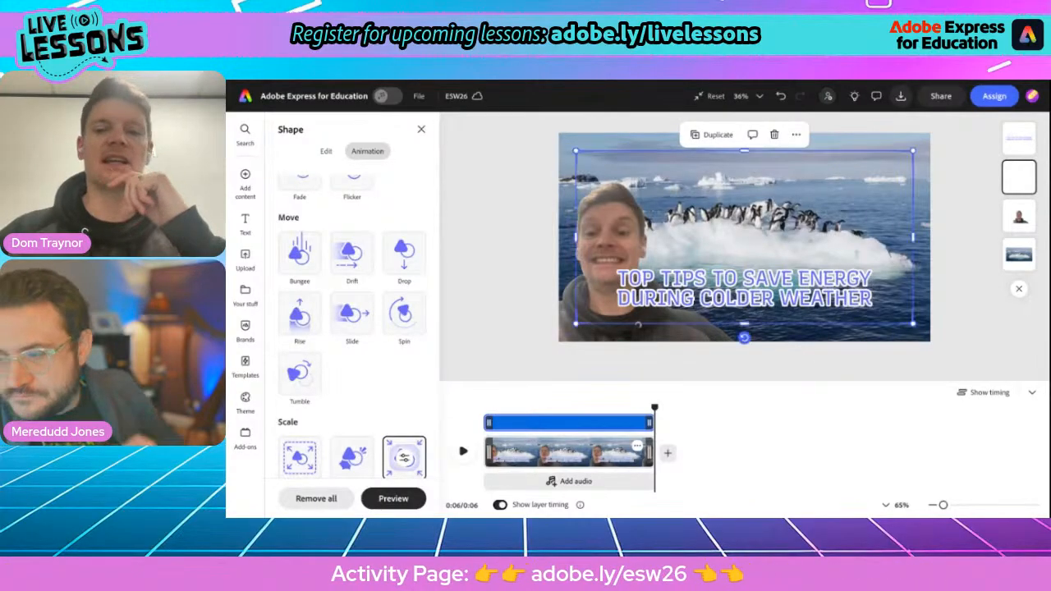
{"action": "left_click", "coordinate": [404, 457]}
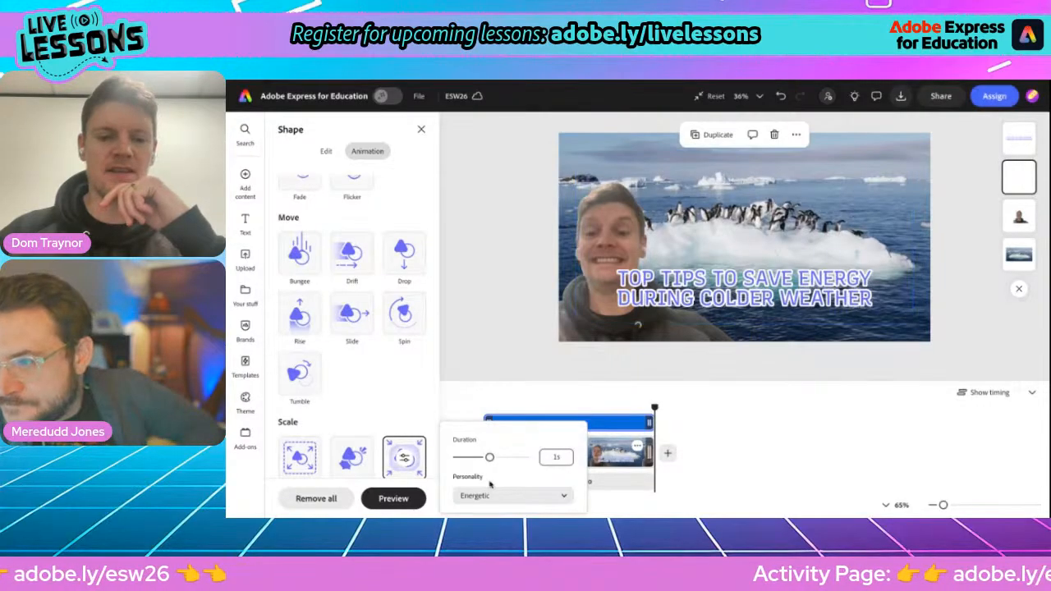
{"action": "left_click", "coordinate": [484, 495]}
{"action": "left_click", "coordinate": [481, 392]}
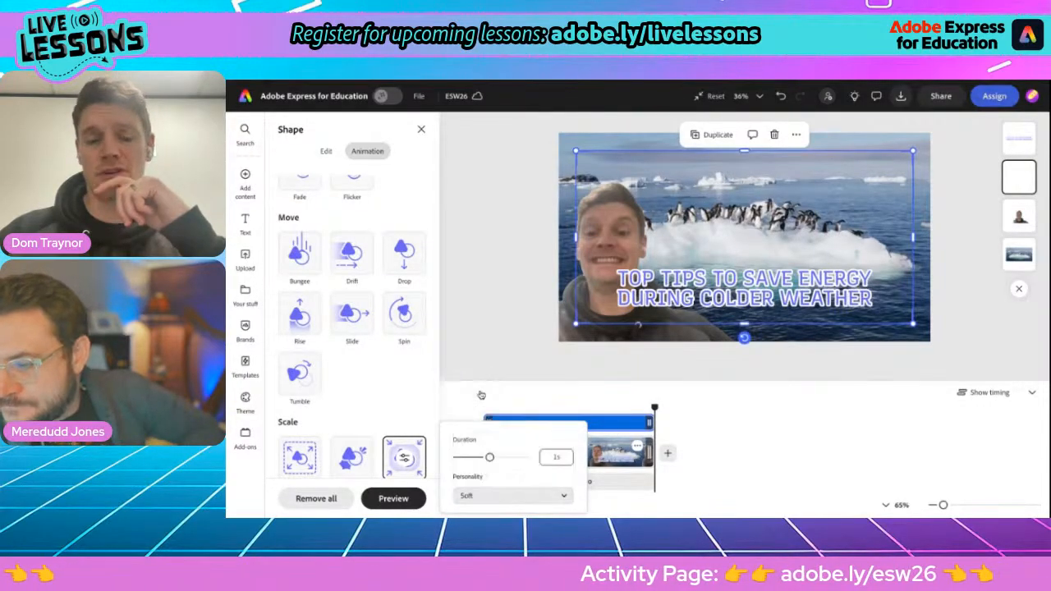
{"action": "left_click", "coordinate": [480, 328]}
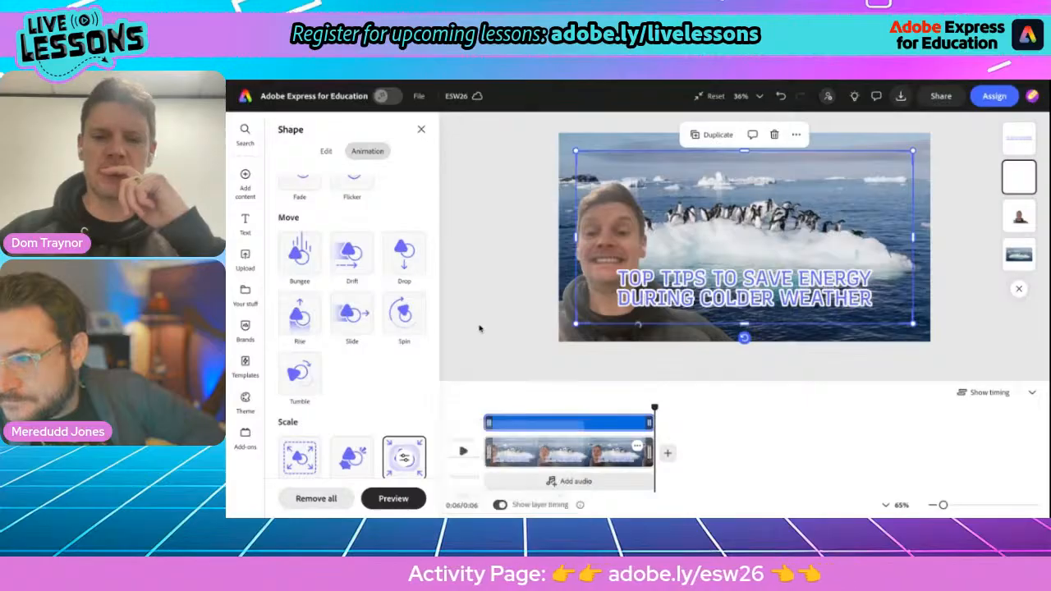
{"action": "left_click", "coordinate": [463, 451]}
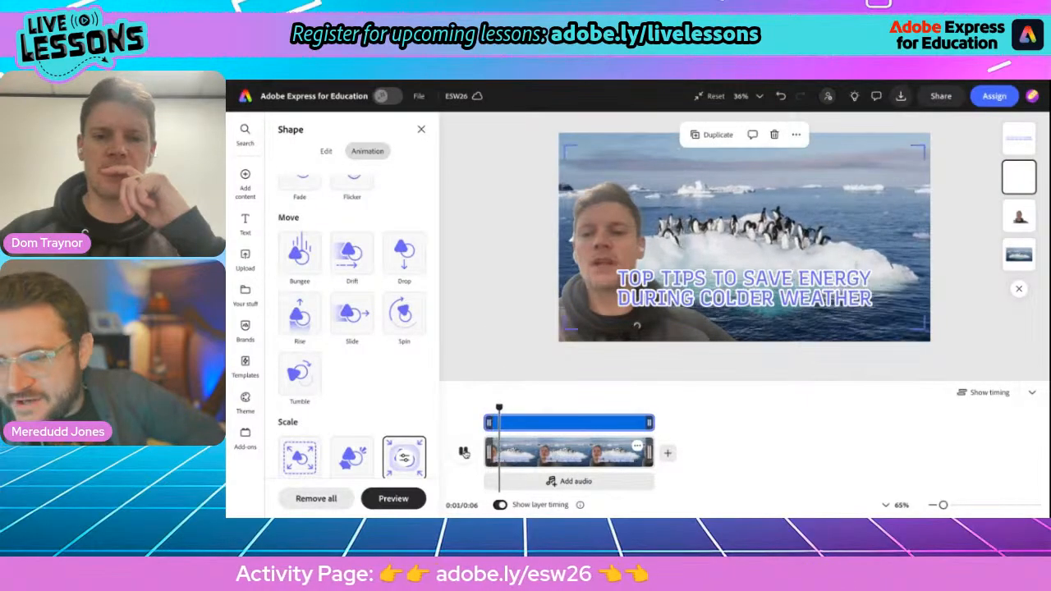
{"action": "left_click", "coordinate": [709, 289]}
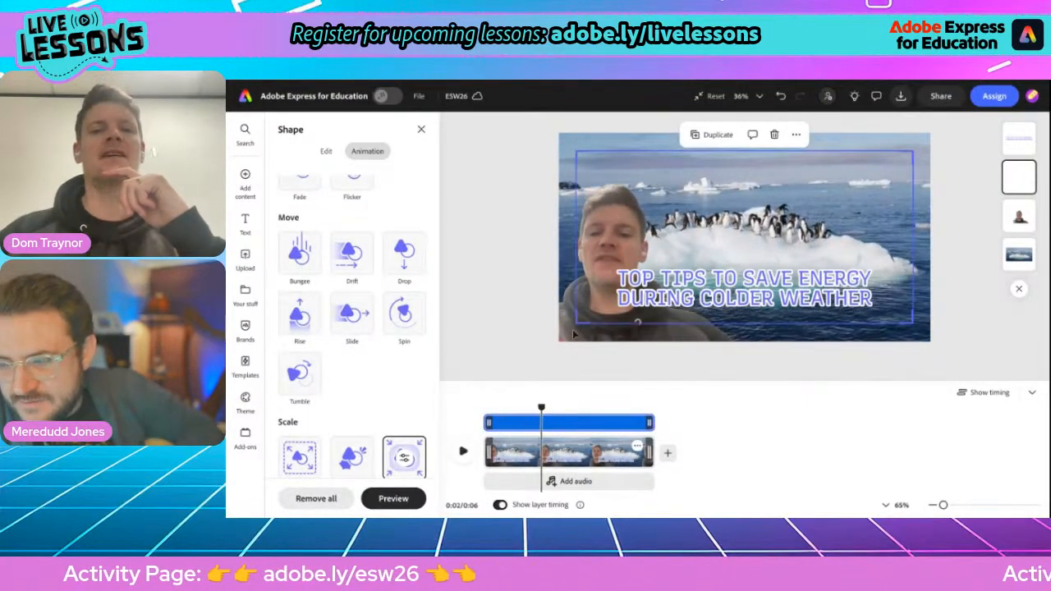
Apply a Fade entrance animation to the title text with text segment None and a duration of 1s.
{"action": "left_click", "coordinate": [709, 289]}
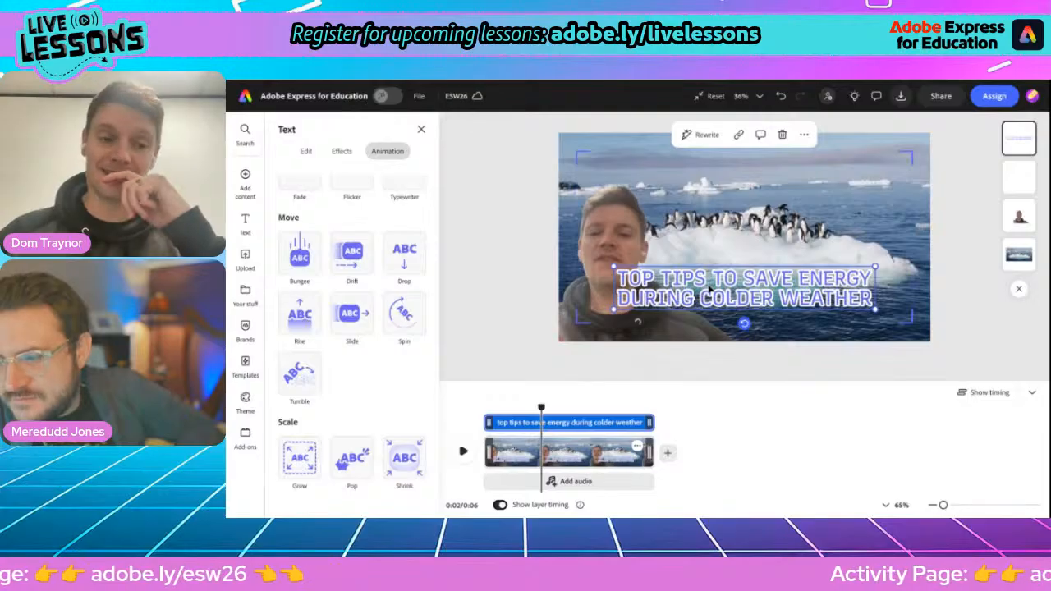
{"action": "scroll", "coordinate": [350, 369], "scroll_direction": "up", "scroll_amount": 3}
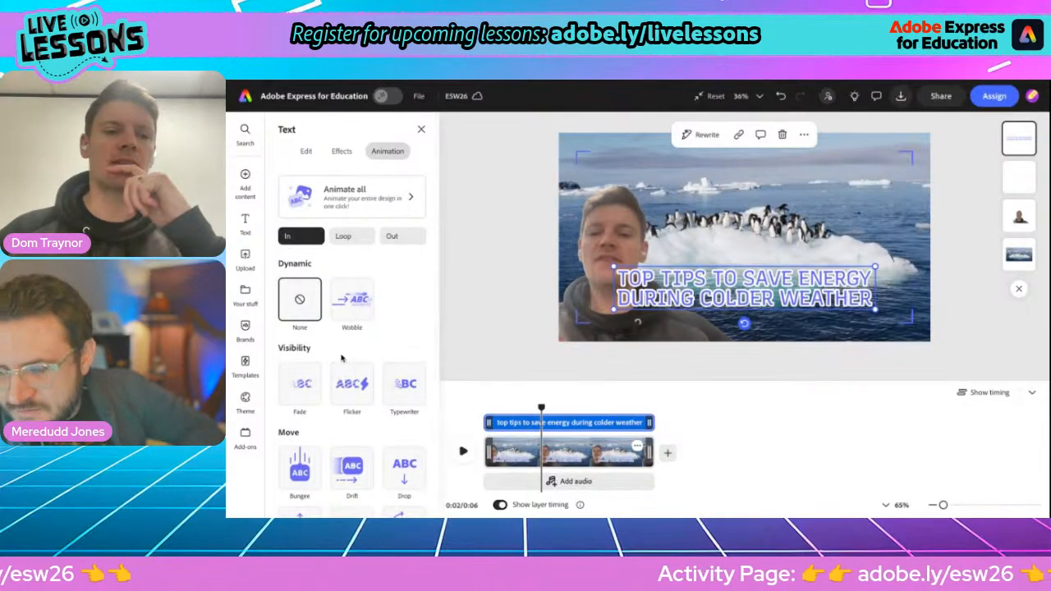
{"action": "left_click", "coordinate": [300, 388]}
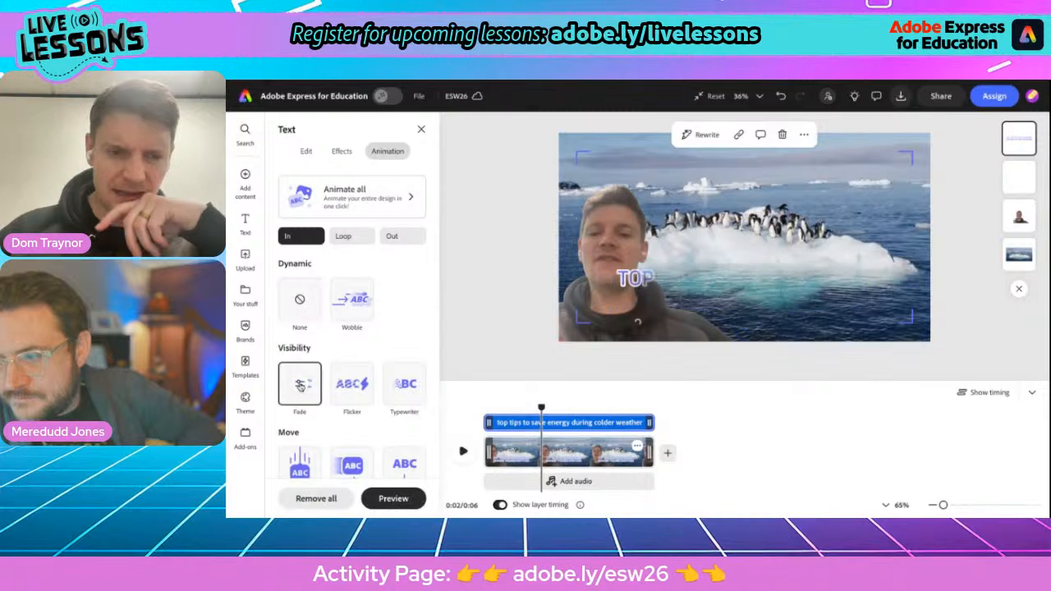
{"action": "left_click", "coordinate": [301, 388]}
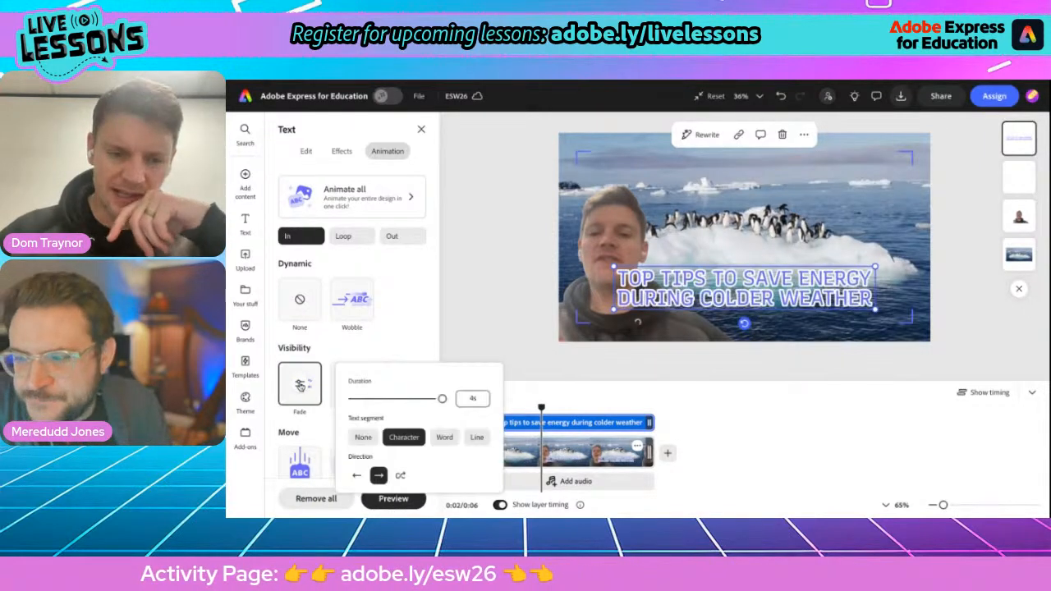
{"action": "left_click", "coordinate": [364, 437]}
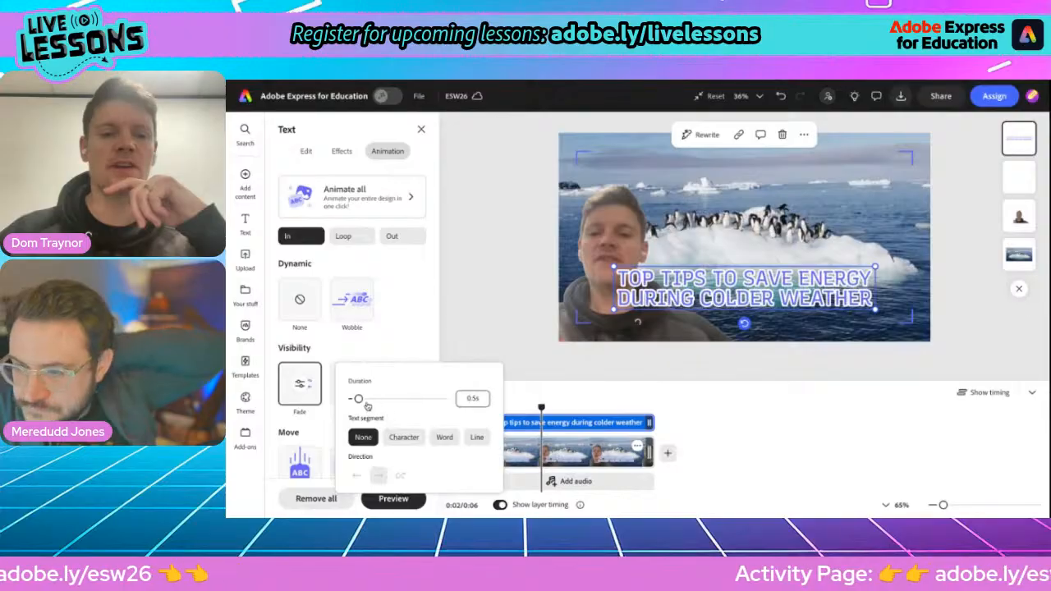
{"action": "left_click", "coordinate": [464, 397]}
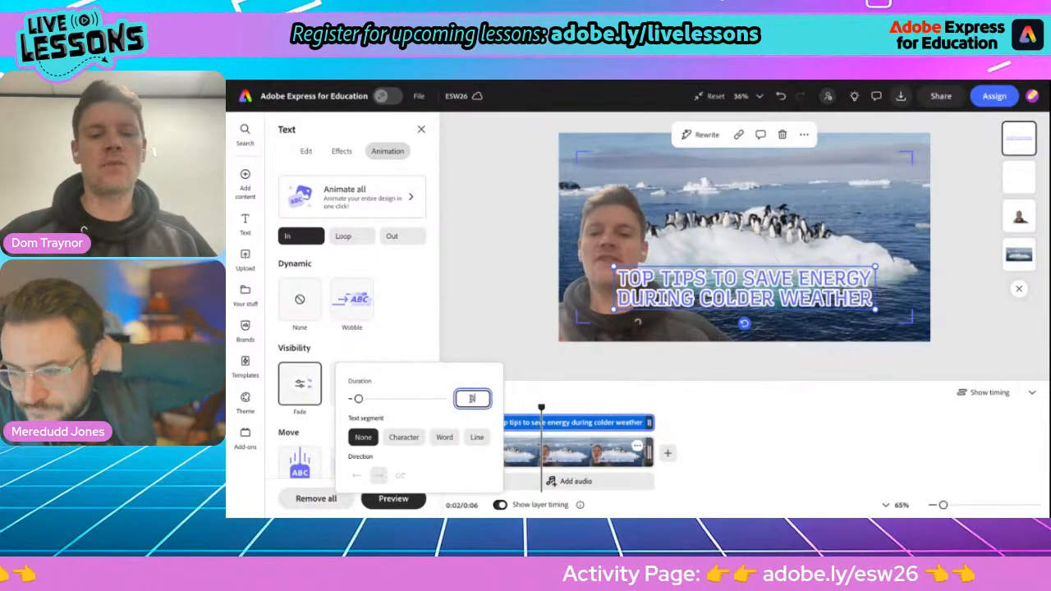
{"action": "type", "text": "1"}
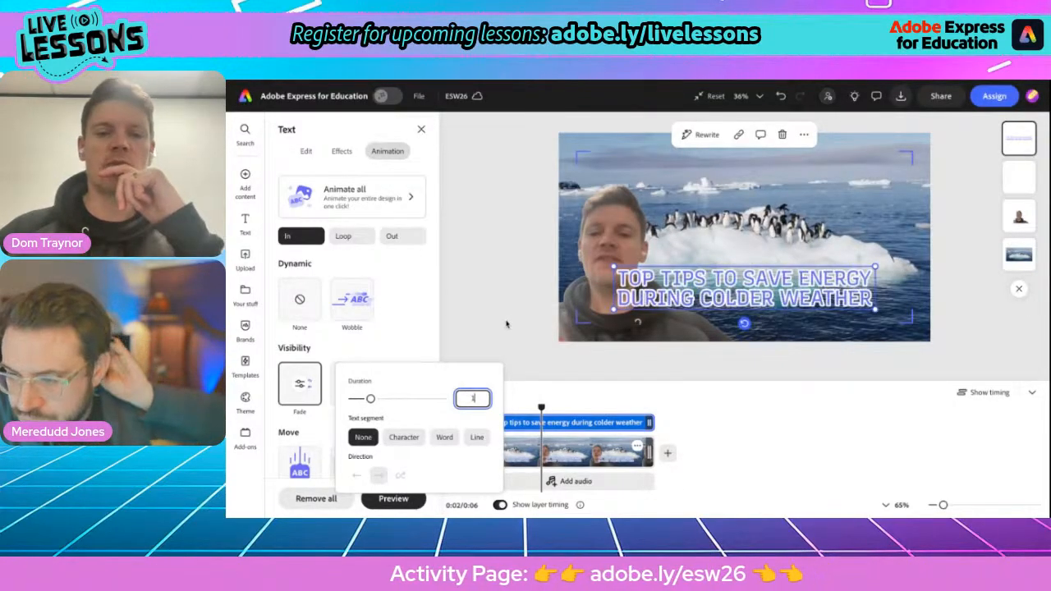
{"action": "left_click", "coordinate": [507, 324]}
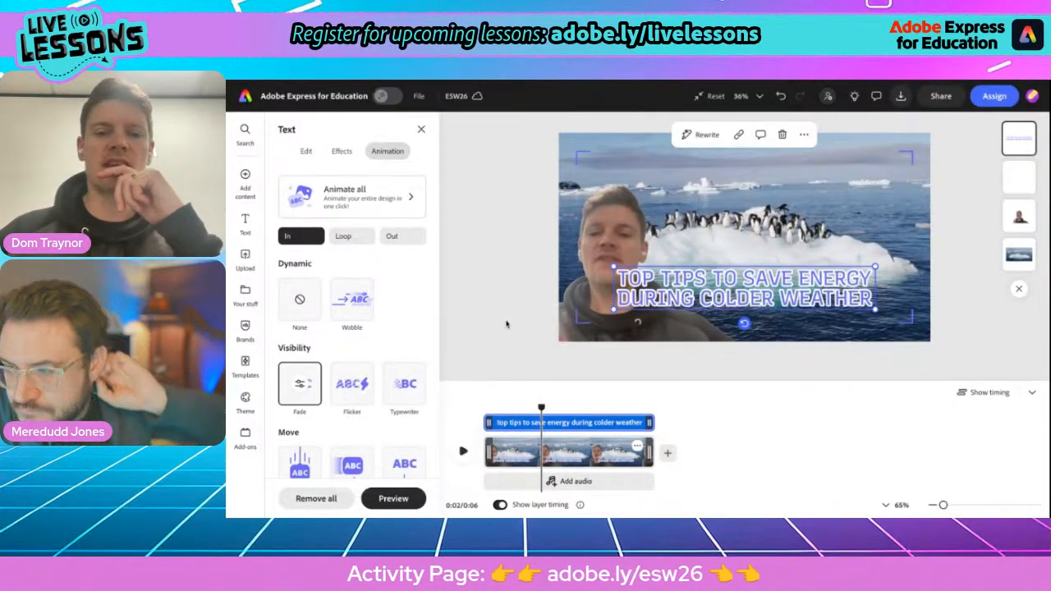
Apply an Energetic Drift entrance animation to the webcam clip, set its duration to 1s, and play the video.
{"action": "left_click", "coordinate": [572, 312]}
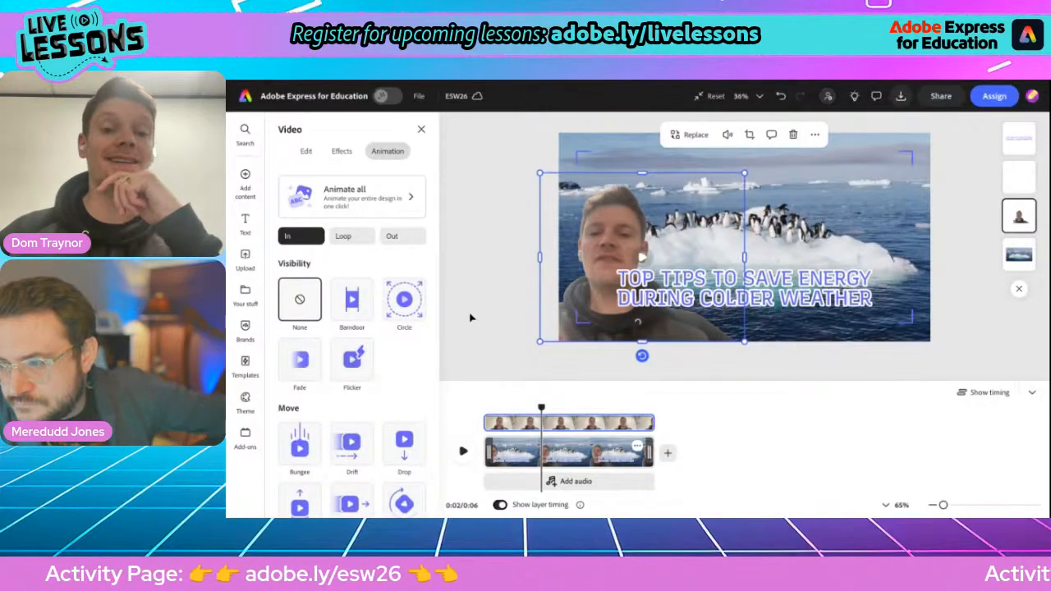
{"action": "scroll", "coordinate": [352, 353], "scroll_direction": "down", "scroll_amount": 2}
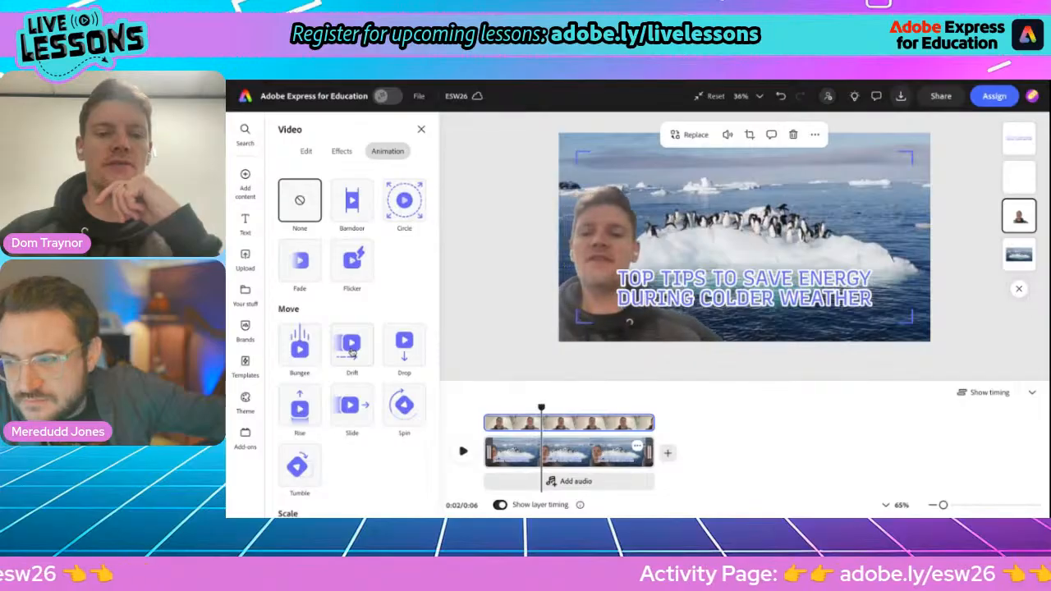
{"action": "left_click", "coordinate": [351, 351]}
{"action": "left_click", "coordinate": [351, 345]}
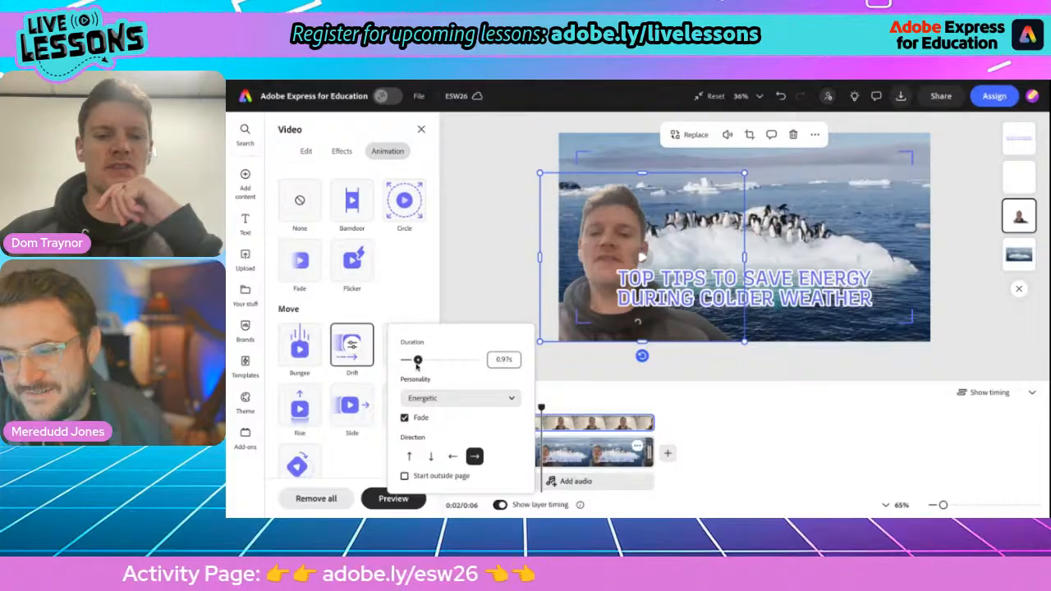
{"action": "left_click", "coordinate": [417, 366]}
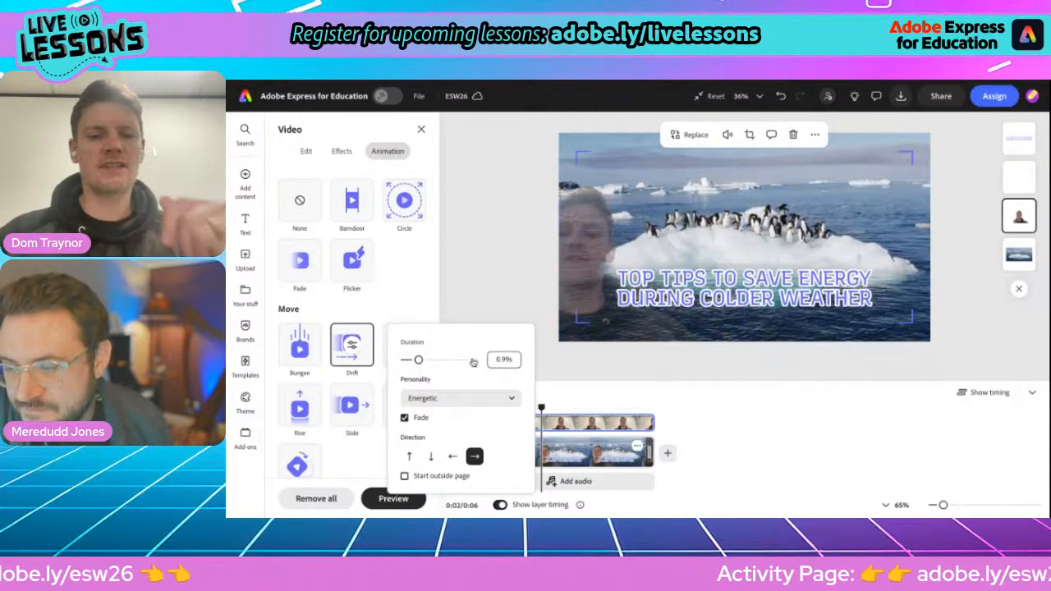
{"action": "left_click", "coordinate": [499, 359]}
{"action": "type", "text": "1"}
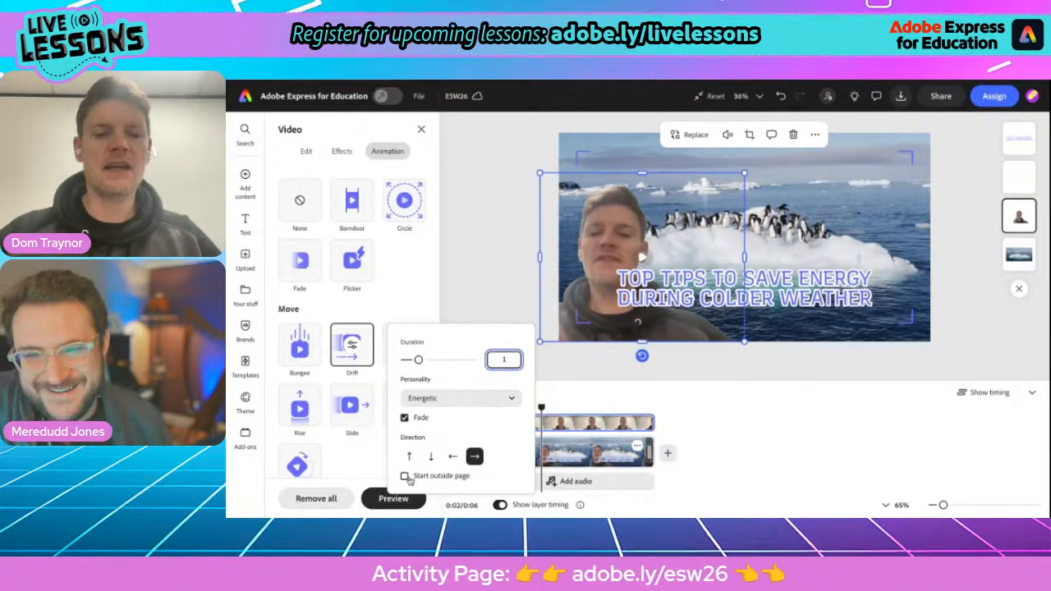
{"action": "key", "text": "Escape"}
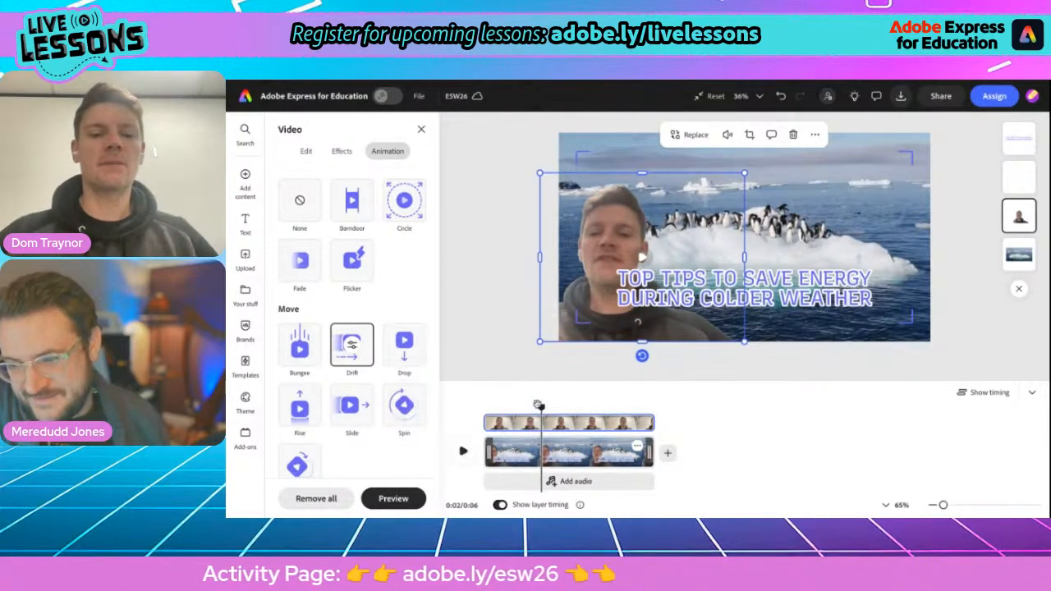
{"action": "left_click", "coordinate": [463, 451]}
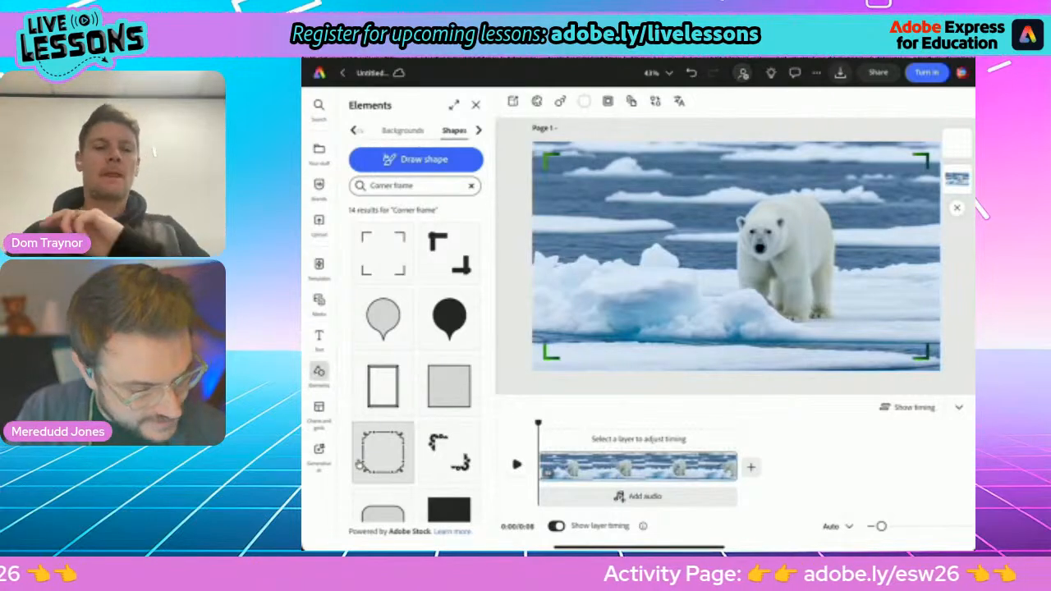
Add the text "Cold weather energy saving" over the polar bear clip and select its text box.
{"action": "key", "text": "t"}
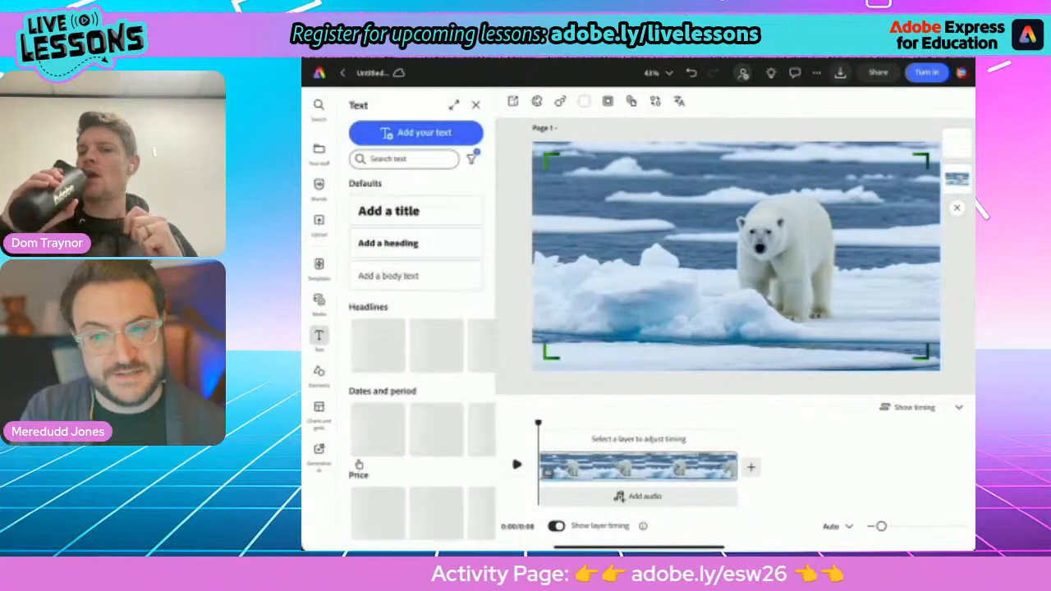
{"action": "key", "text": "t"}
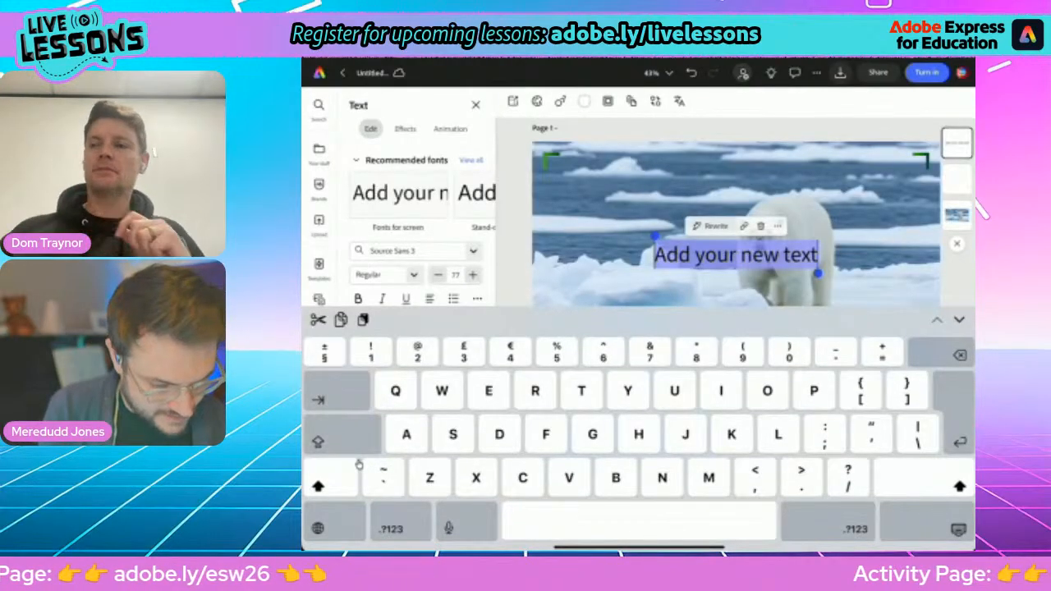
{"action": "type", "text": "Cold"}
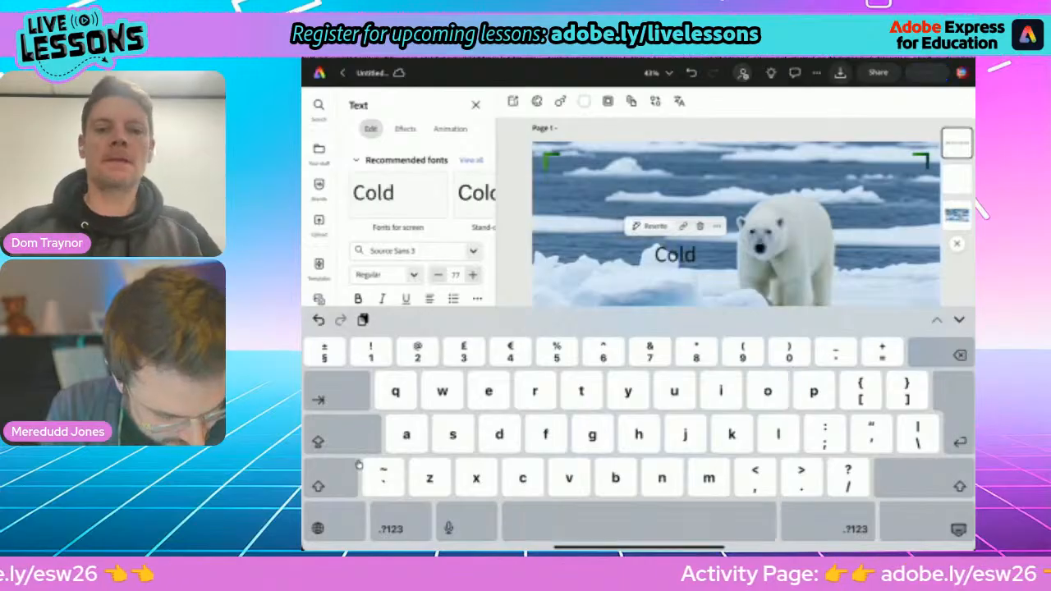
{"action": "type", "text": " weather"}
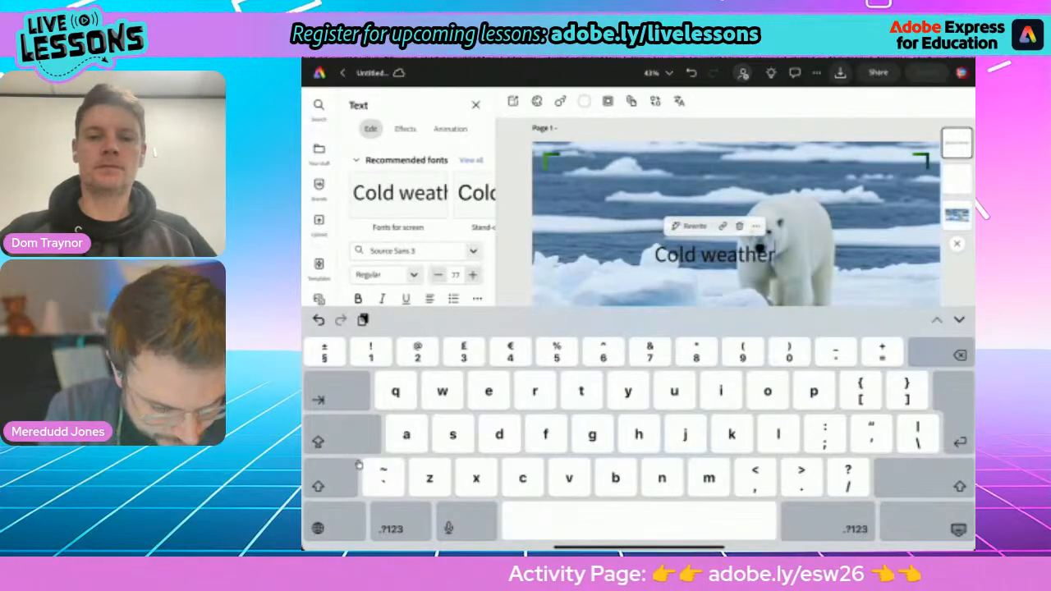
{"action": "type", "text": " energy sav"}
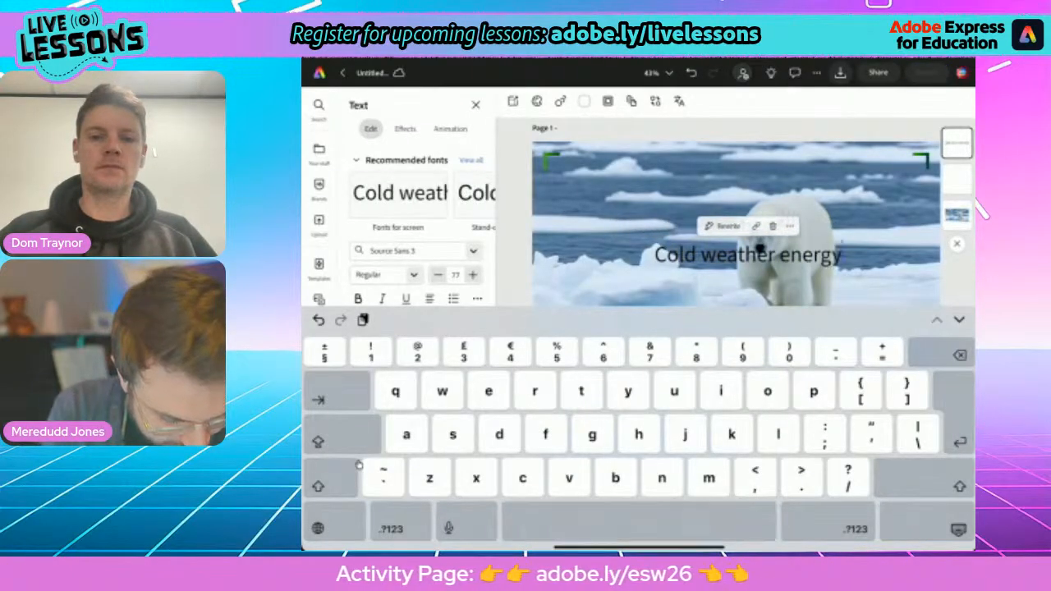
{"action": "type", "text": "ing"}
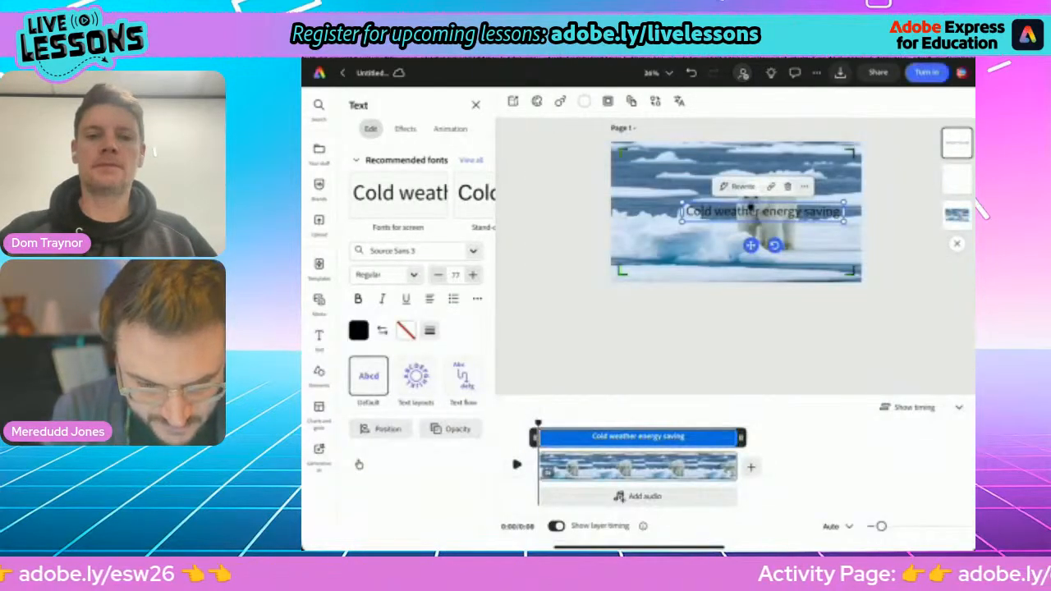
{"action": "key", "text": "Escape"}
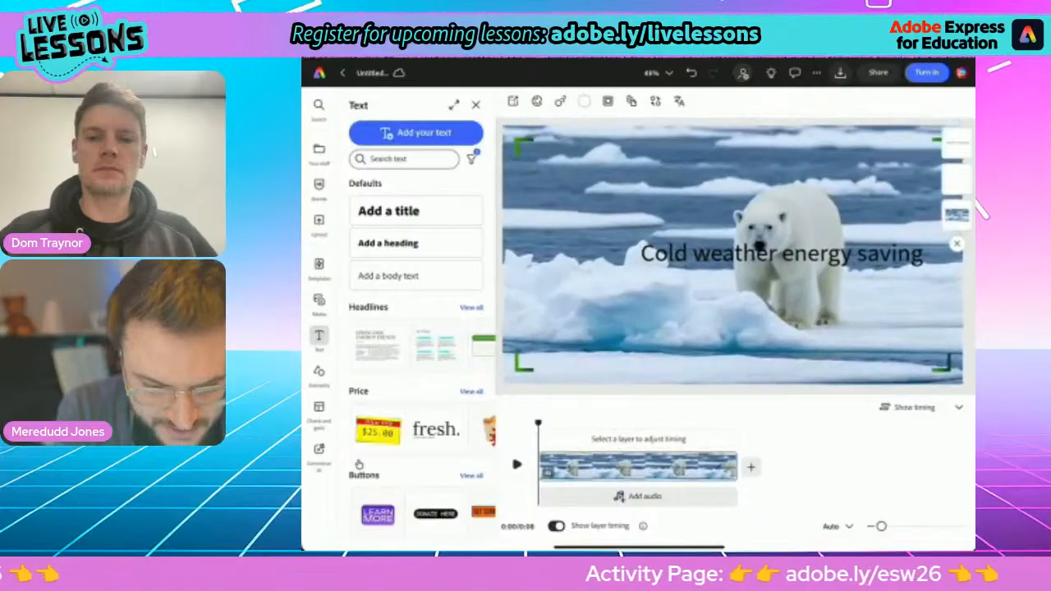
{"action": "scroll", "coordinate": [739, 229], "scroll_direction": "down", "scroll_amount": 2}
{"action": "left_click", "coordinate": [776, 246]}
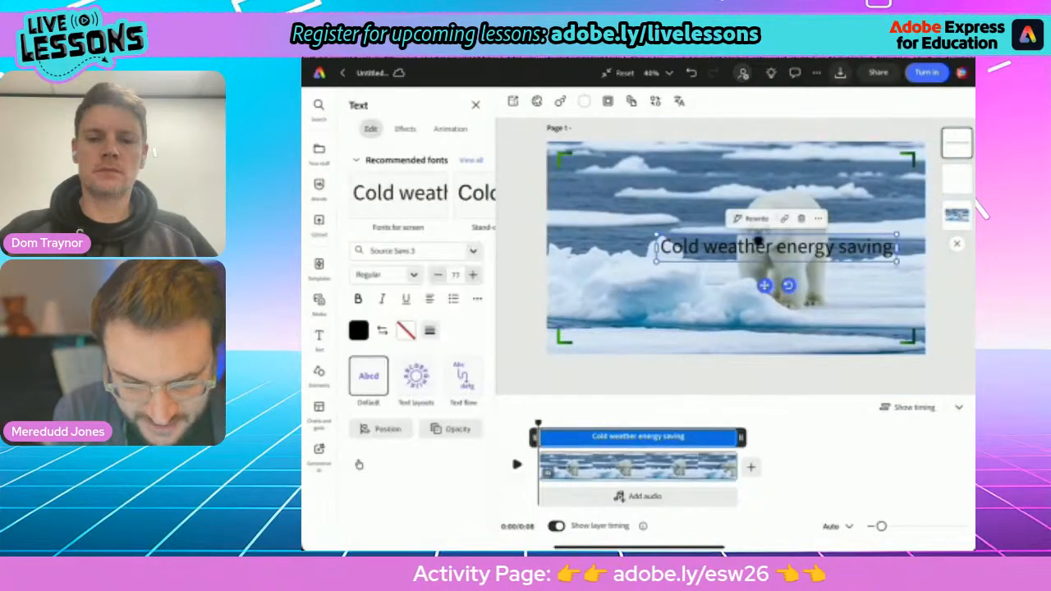
Wrap the "Cold weather energy saving" text onto two lines, enlarge it and place it in the clip's lower-right area inside the corner frame.
{"action": "left_click_drag", "start_coordinate": [896, 261], "coordinate": [836, 234]}
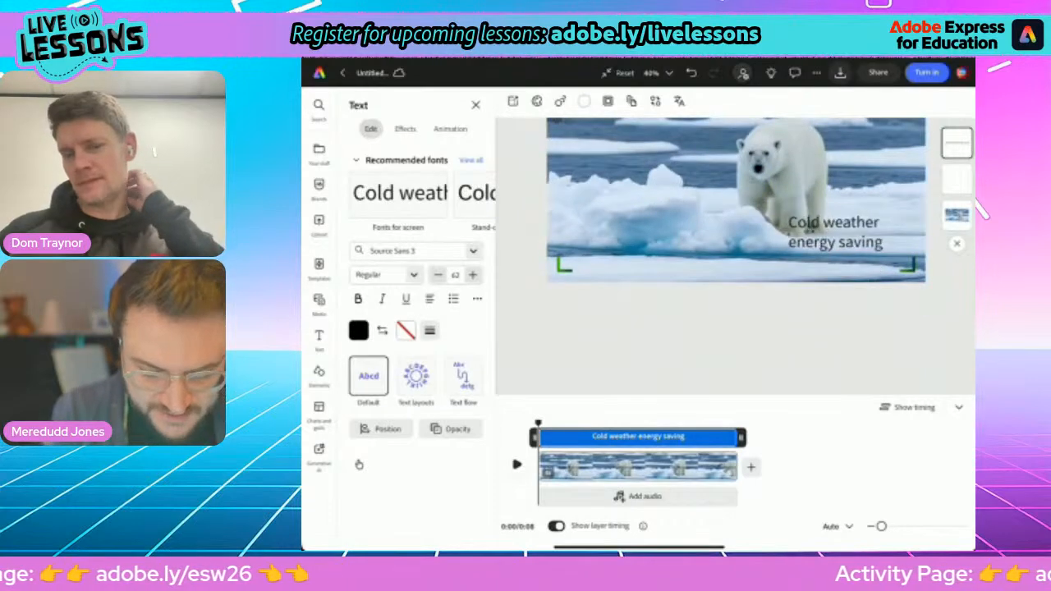
{"action": "left_click", "coordinate": [657, 336]}
{"action": "scroll", "coordinate": [737, 211], "scroll_direction": "down", "scroll_amount": 5}
{"action": "scroll", "coordinate": [737, 211], "scroll_direction": "up", "scroll_amount": 4}
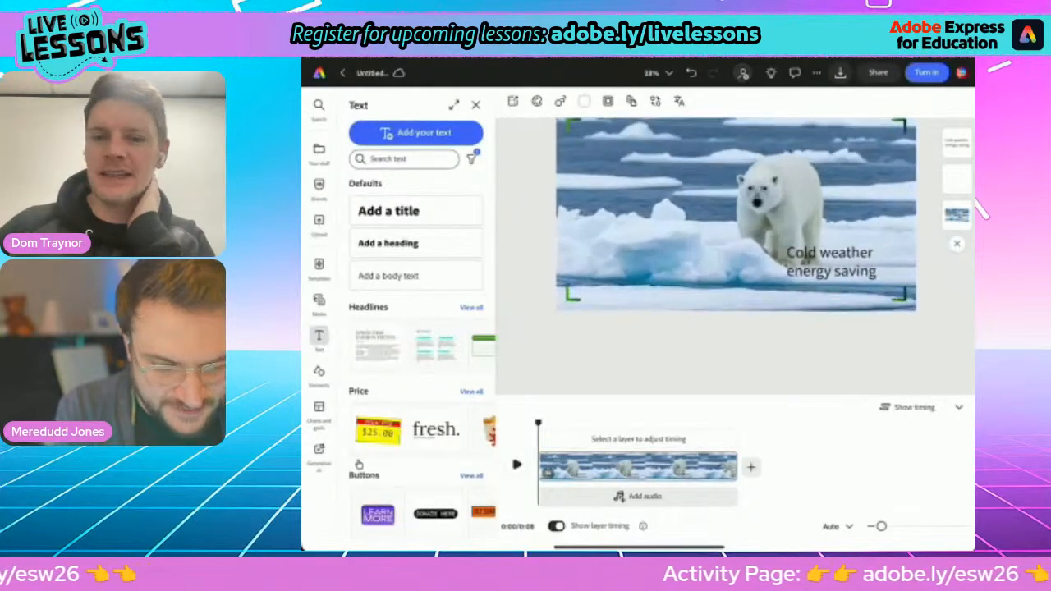
{"action": "scroll", "coordinate": [736, 211], "scroll_direction": "down", "scroll_amount": 1}
{"action": "left_click", "coordinate": [824, 274]}
{"action": "left_click_drag", "start_coordinate": [780, 255], "coordinate": [743, 242]}
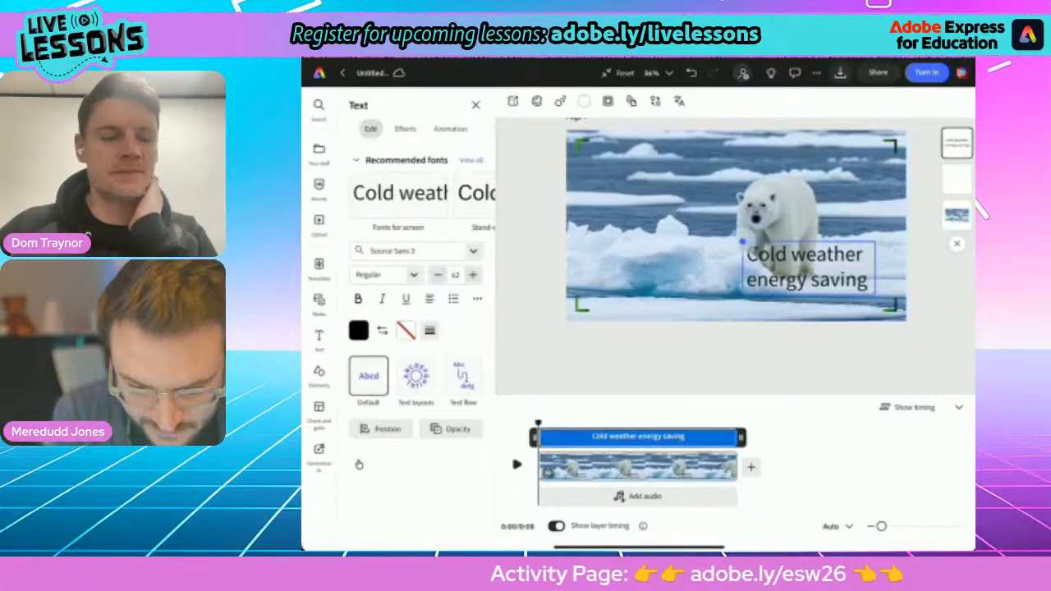
{"action": "left_click_drag", "start_coordinate": [808, 268], "coordinate": [827, 238]}
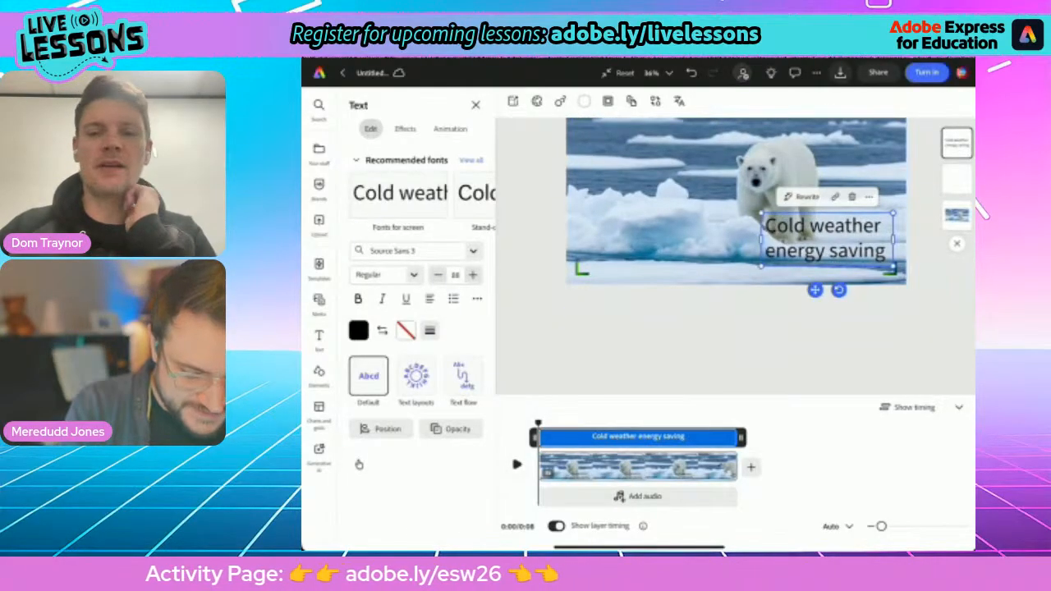
Apply an all-caps text layout to the title and set its font to Noto Sans Display ExtraCondensed Bold.
{"action": "left_click", "coordinate": [415, 375]}
{"action": "left_click", "coordinate": [472, 182]}
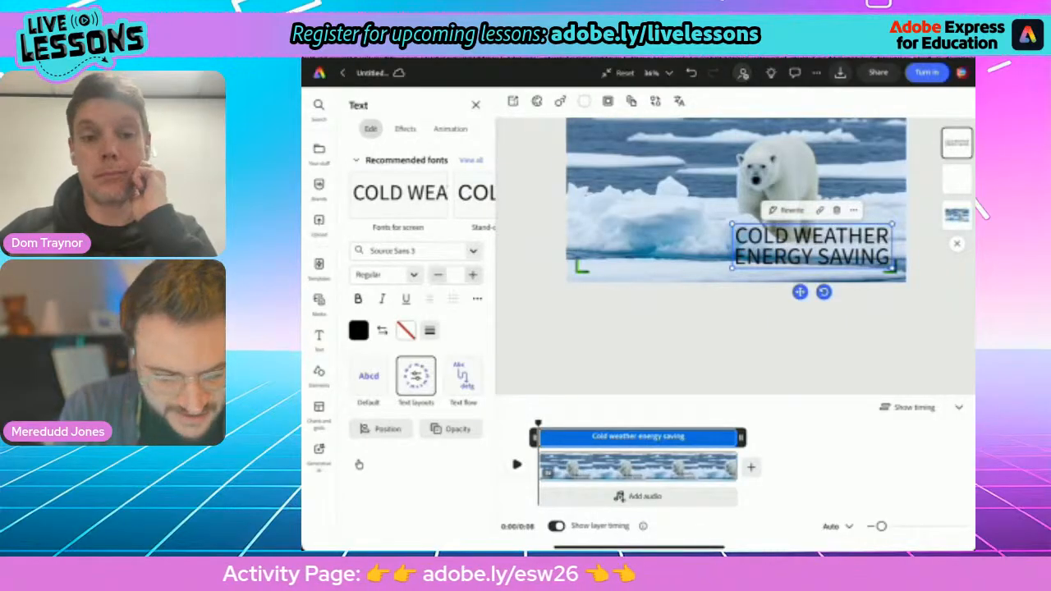
{"action": "left_click", "coordinate": [470, 160]}
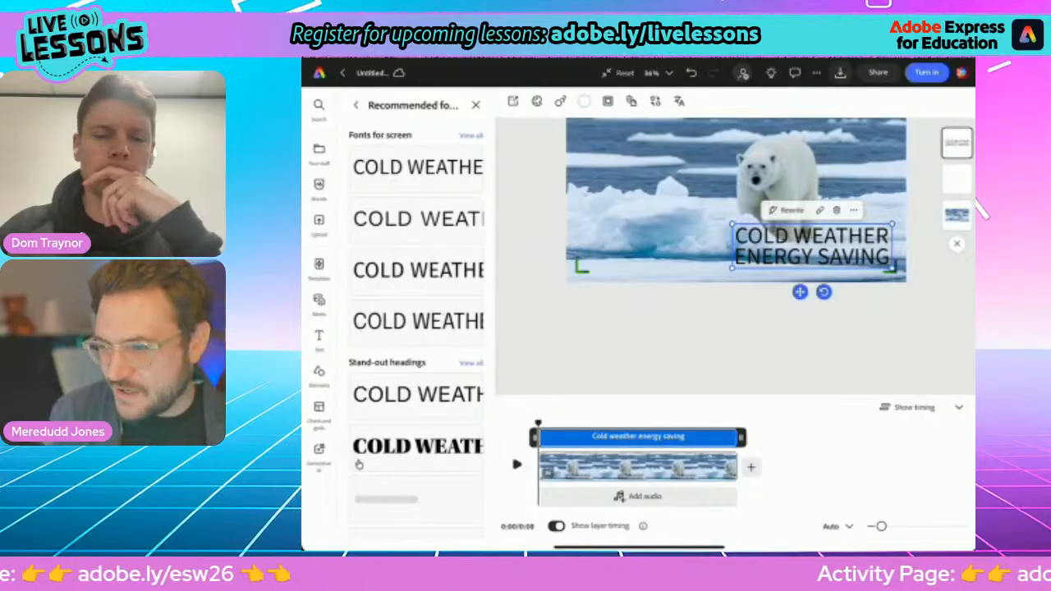
{"action": "scroll", "coordinate": [359, 465], "scroll_direction": "down", "scroll_amount": 3}
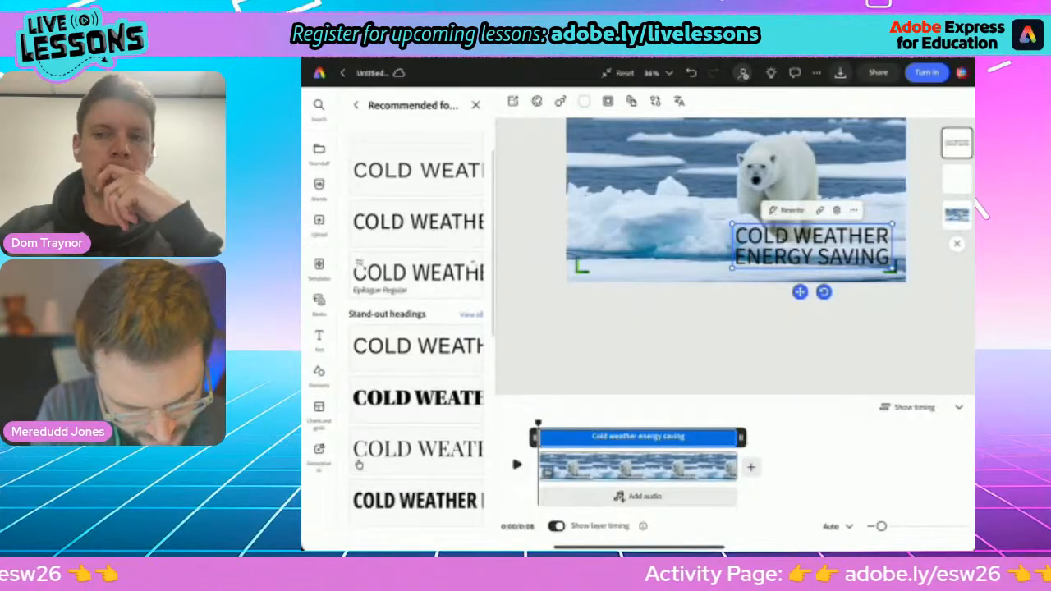
{"action": "left_click", "coordinate": [417, 248]}
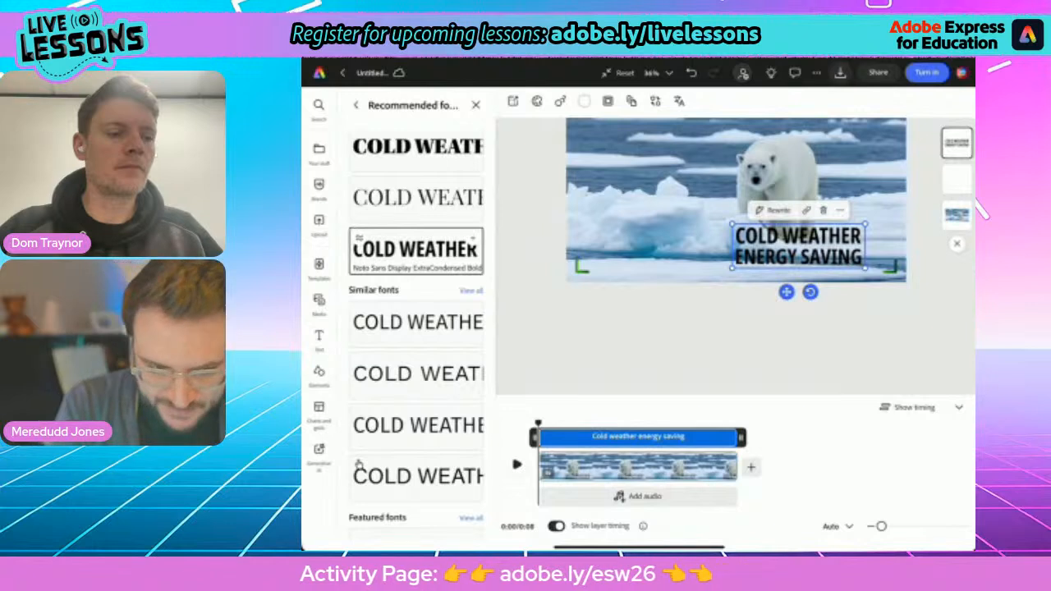
{"action": "left_click", "coordinate": [356, 105]}
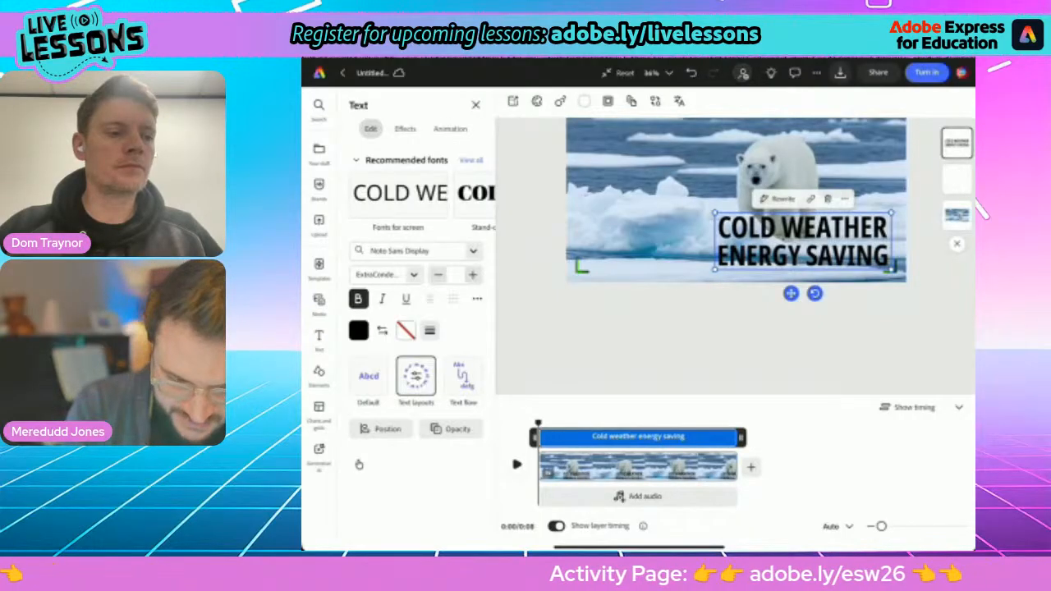
Color the title text green and give it a teal-blue outline from the default swatches.
{"action": "left_click", "coordinate": [358, 330]}
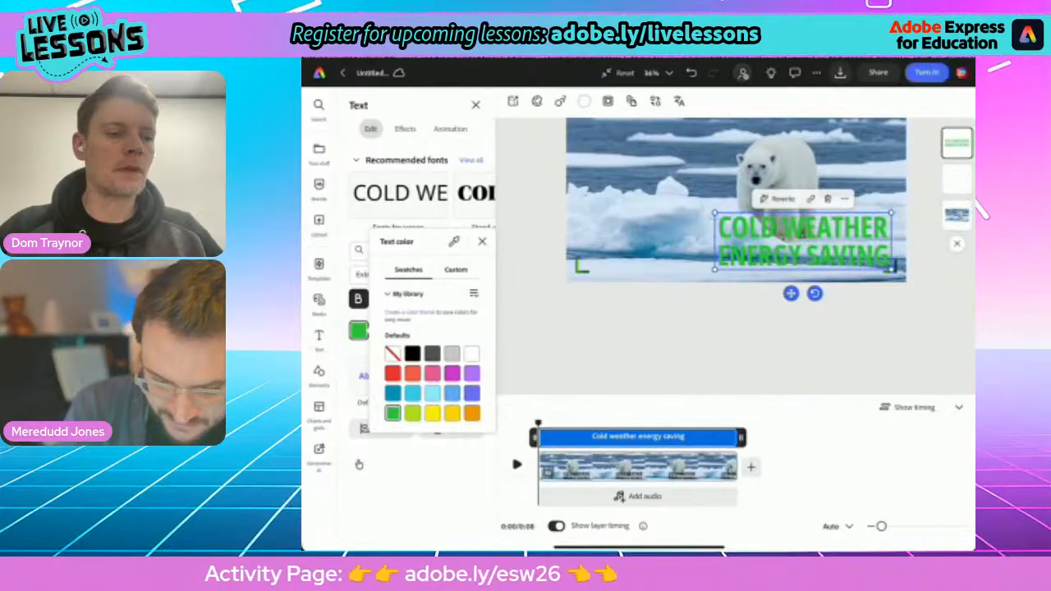
{"action": "left_click", "coordinate": [358, 330]}
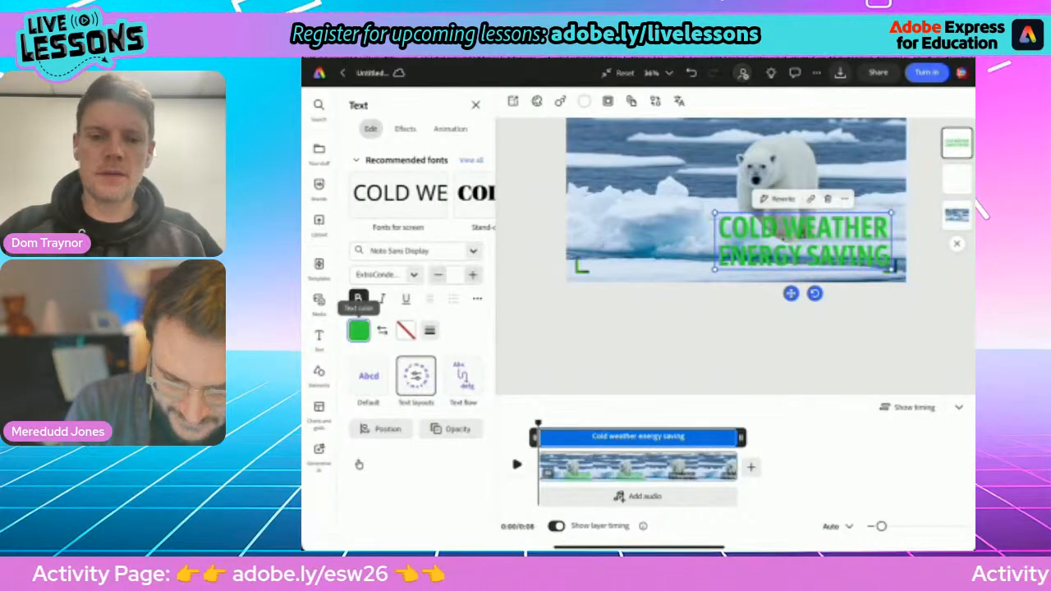
{"action": "left_click", "coordinate": [406, 330]}
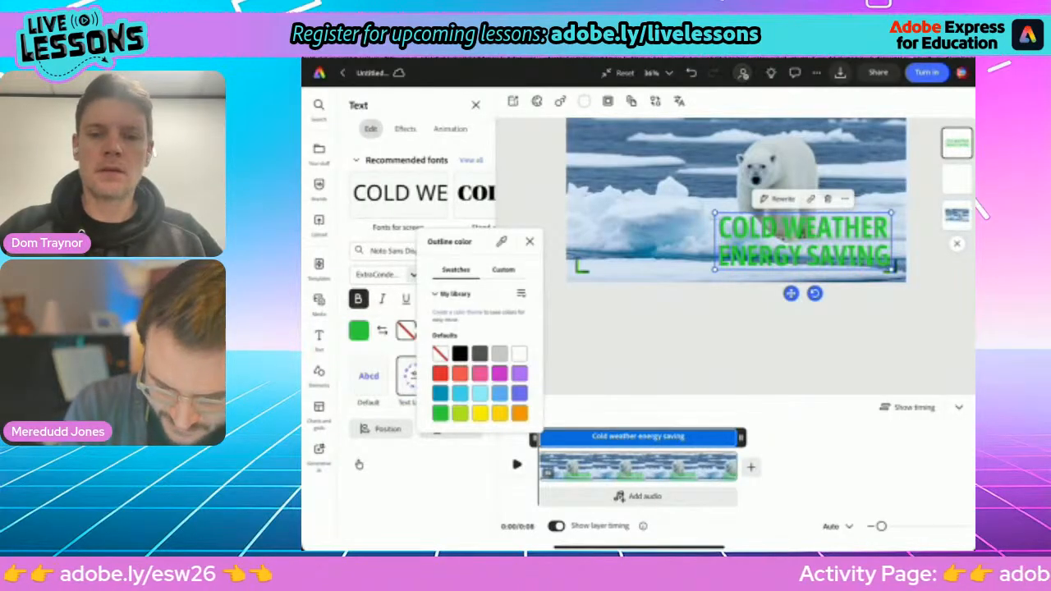
{"action": "left_click", "coordinate": [440, 394]}
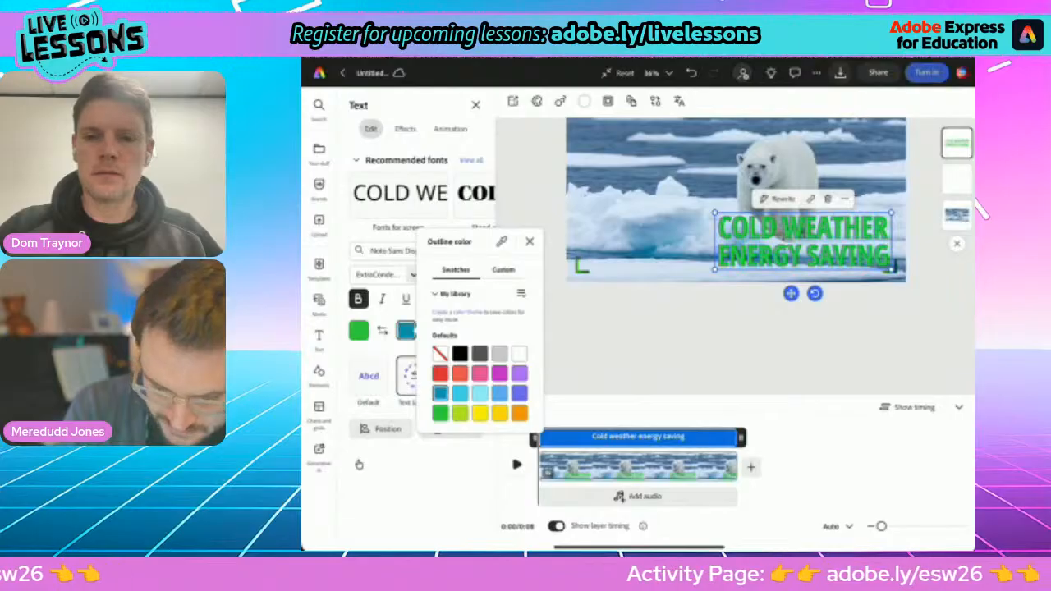
{"action": "left_click", "coordinate": [406, 330]}
Set the title's outline thickness to 78 and darken its outline to a custom deep blue.
{"action": "left_click", "coordinate": [430, 330]}
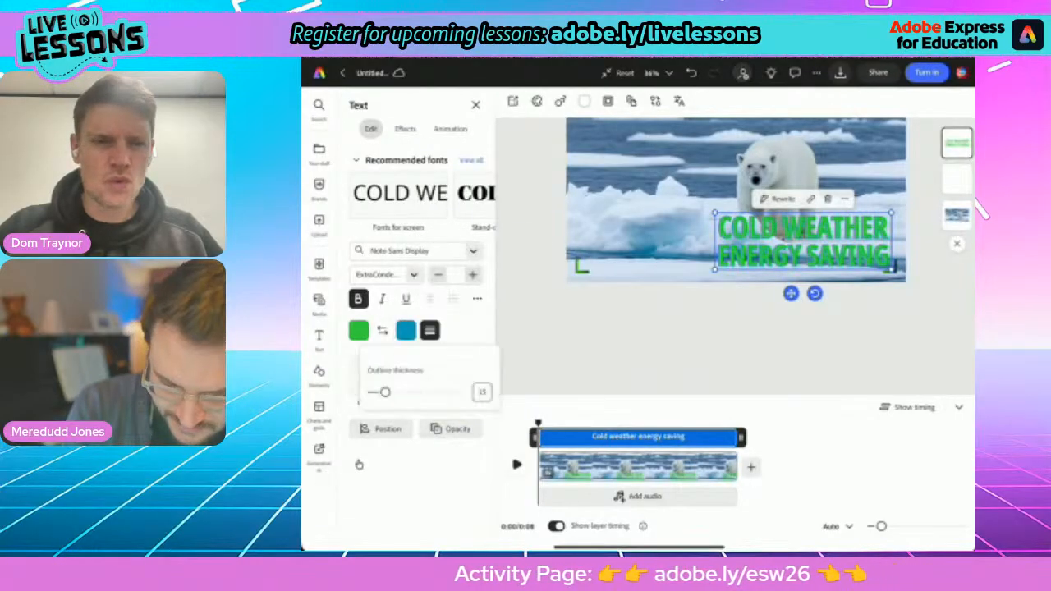
{"action": "left_click_drag", "start_coordinate": [385, 392], "coordinate": [434, 391]}
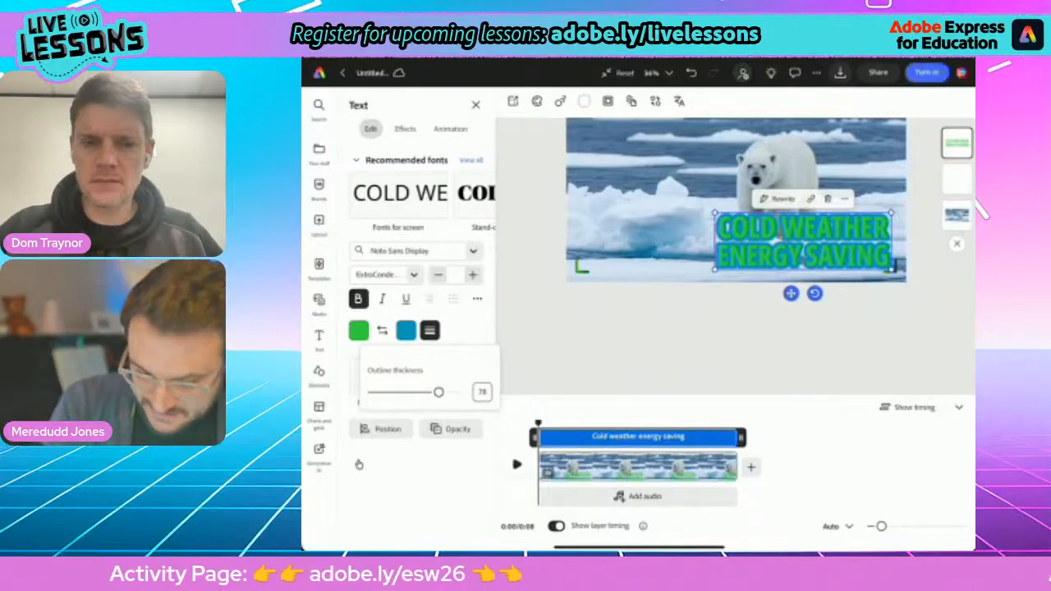
{"action": "left_click", "coordinate": [430, 331]}
{"action": "left_click", "coordinate": [405, 330]}
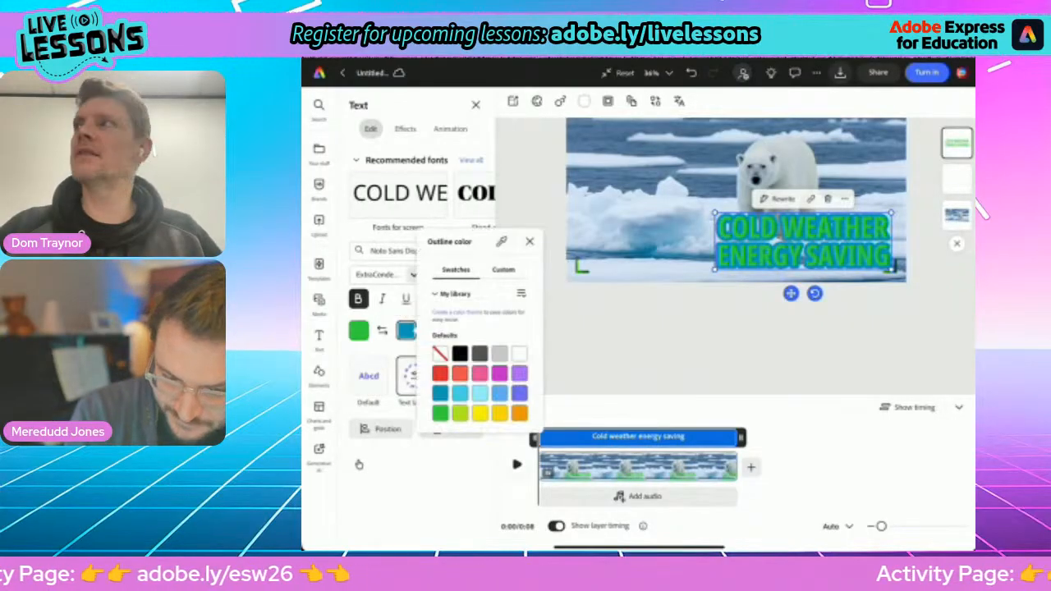
{"action": "left_click", "coordinate": [503, 269]}
{"action": "left_click_drag", "start_coordinate": [526, 312], "coordinate": [527, 341]}
{"action": "left_click", "coordinate": [657, 345]}
Record a webcam clip over the polar bear scene, add it to the page and play it back.
{"action": "left_click", "coordinate": [657, 344]}
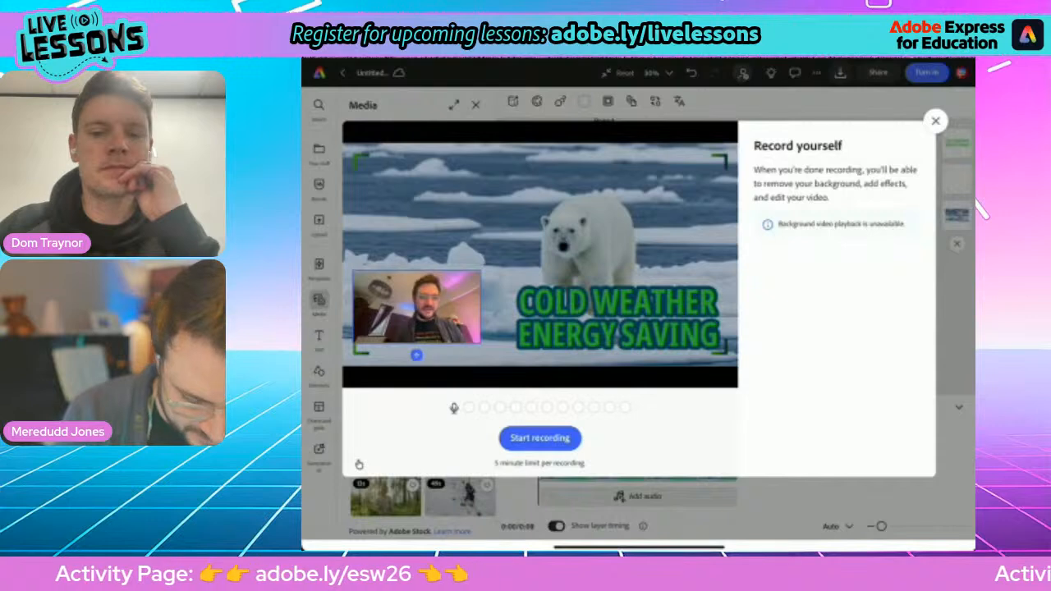
{"action": "left_click", "coordinate": [540, 437]}
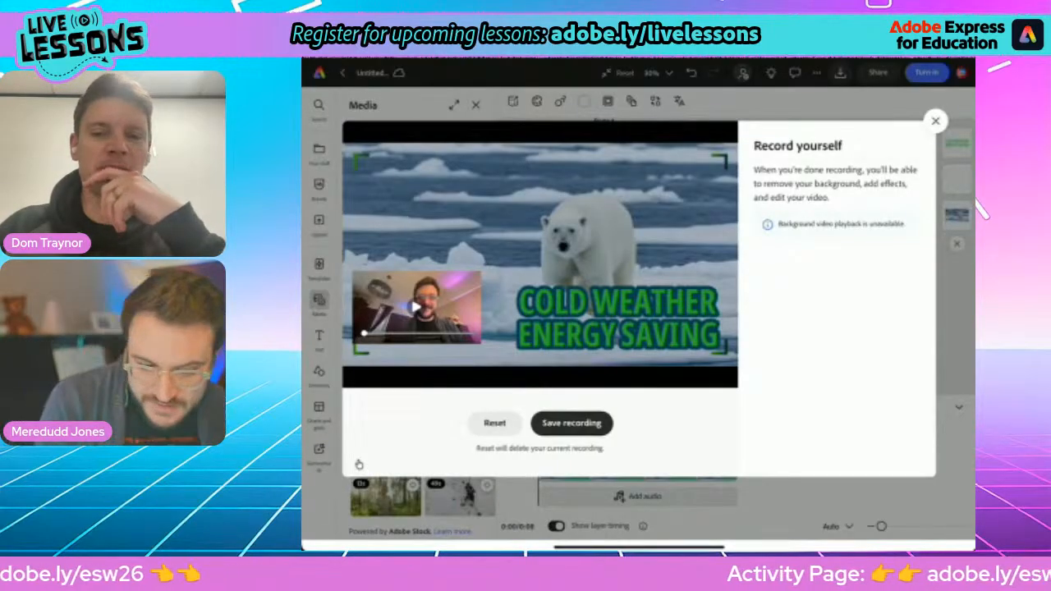
{"action": "key", "text": "Escape"}
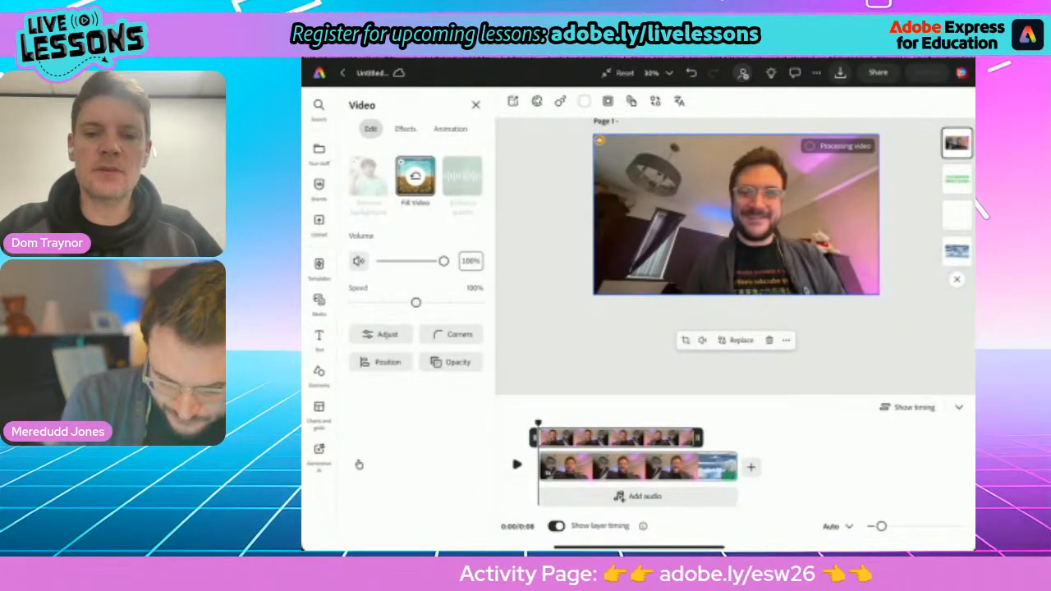
{"action": "key", "text": "space"}
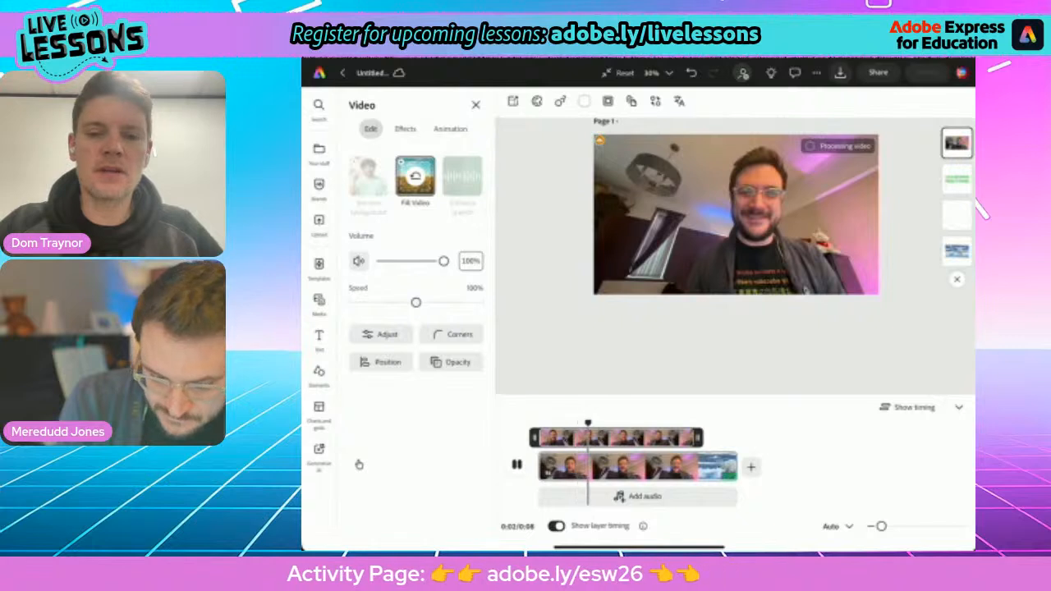
{"action": "key", "text": "space"}
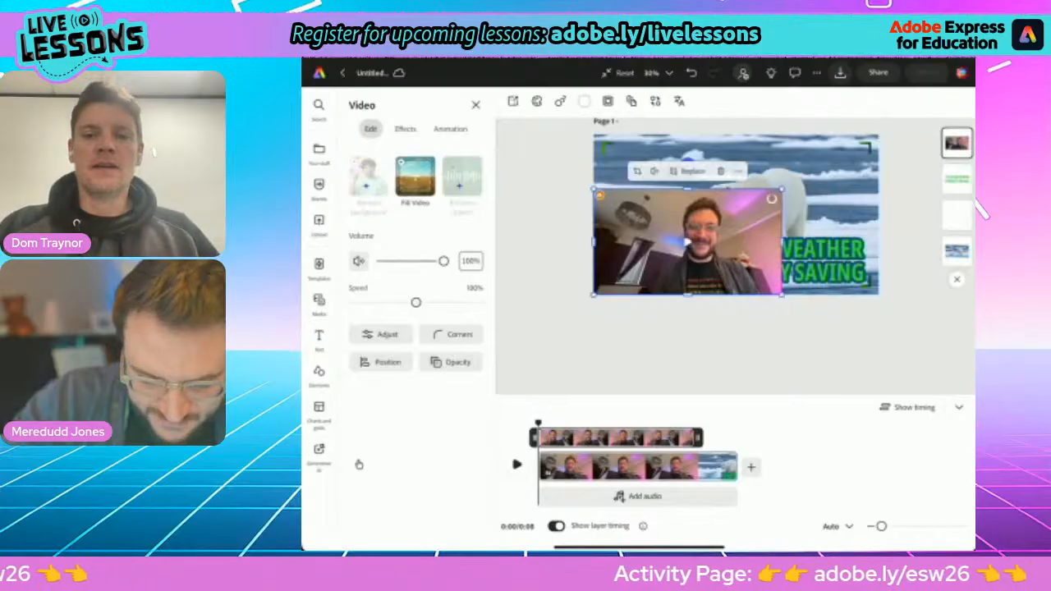
Enlarge the webcam clip at the page's left edge, behind the title and corner frame, and remove its background.
{"action": "left_click_drag", "start_coordinate": [686, 243], "coordinate": [600, 242]}
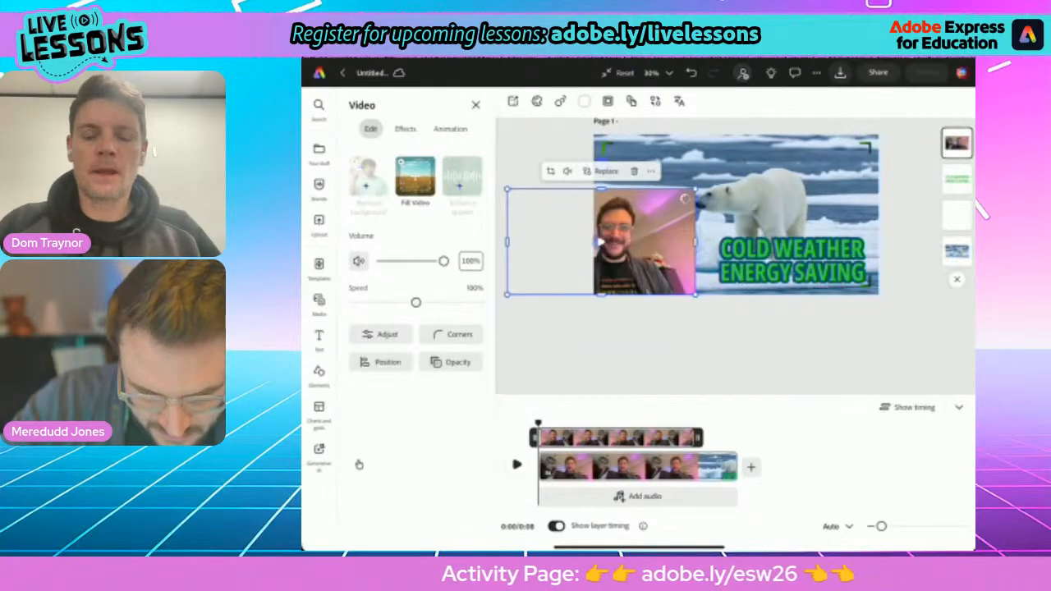
{"action": "left_click_drag", "start_coordinate": [697, 189], "coordinate": [705, 164]}
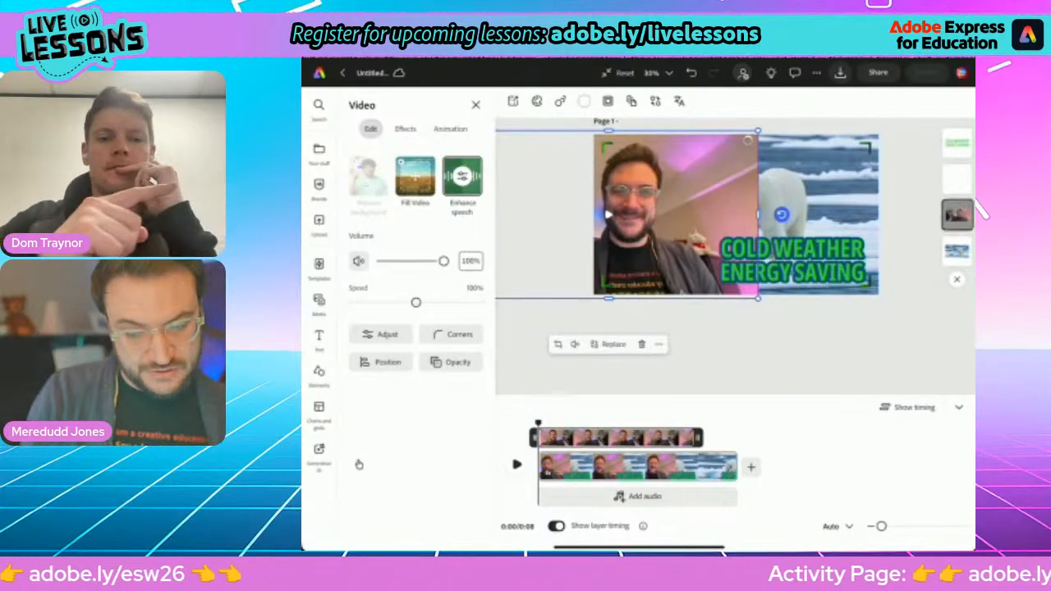
{"action": "left_click_drag", "start_coordinate": [956, 215], "coordinate": [977, 207]}
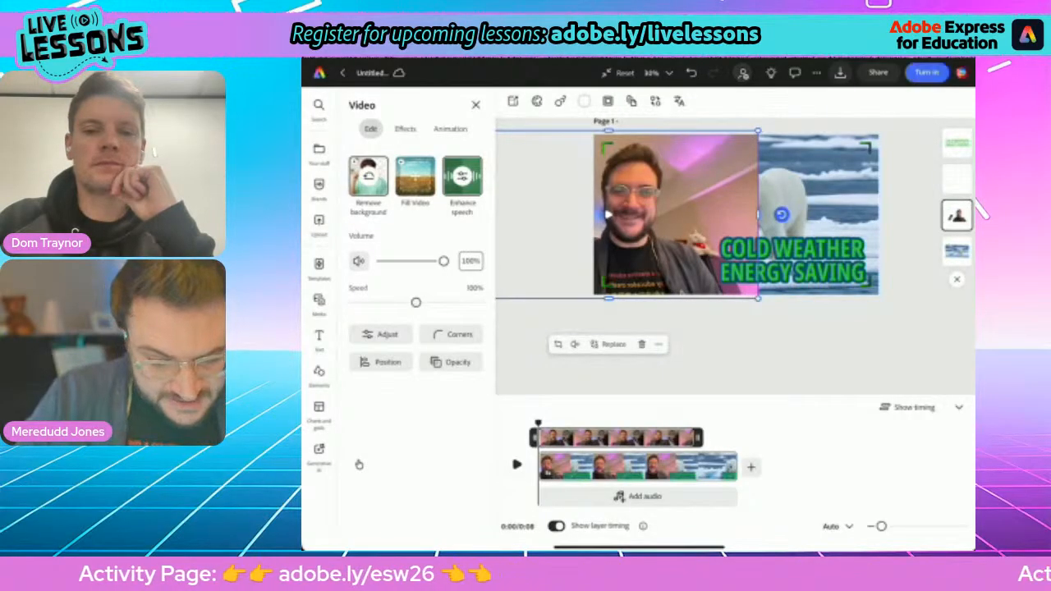
Apply a Typewriter entrance animation to the "Cold weather energy saving" title.
{"action": "left_click", "coordinate": [792, 260]}
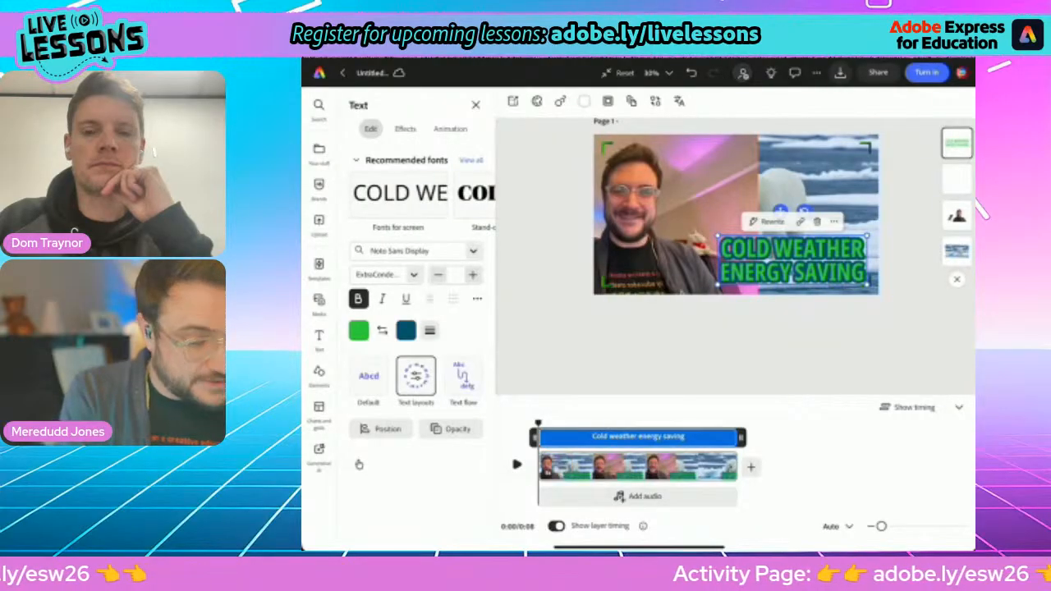
{"action": "left_click", "coordinate": [450, 129]}
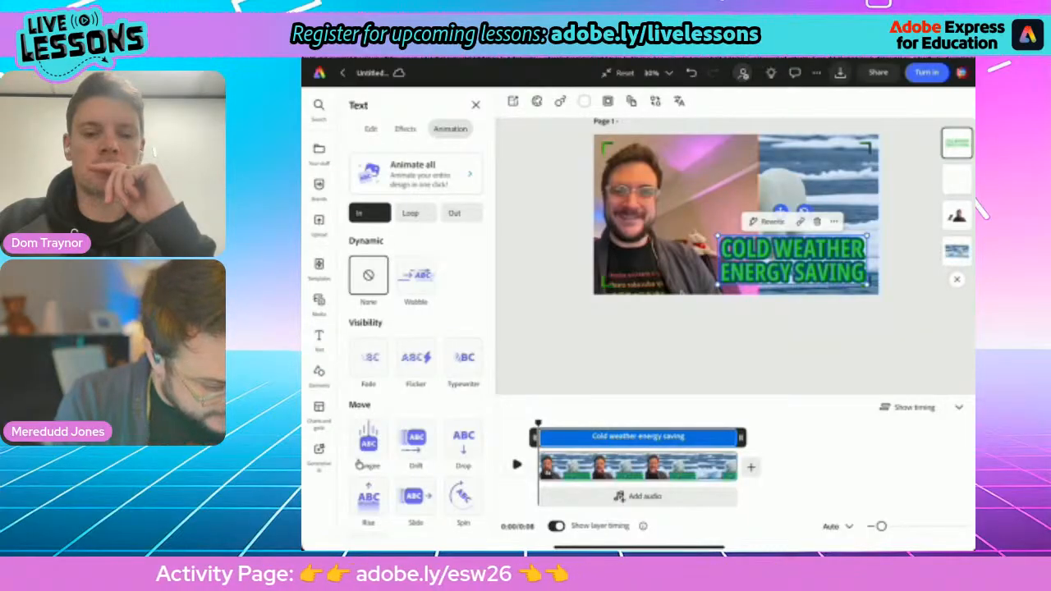
{"action": "left_click", "coordinate": [464, 357]}
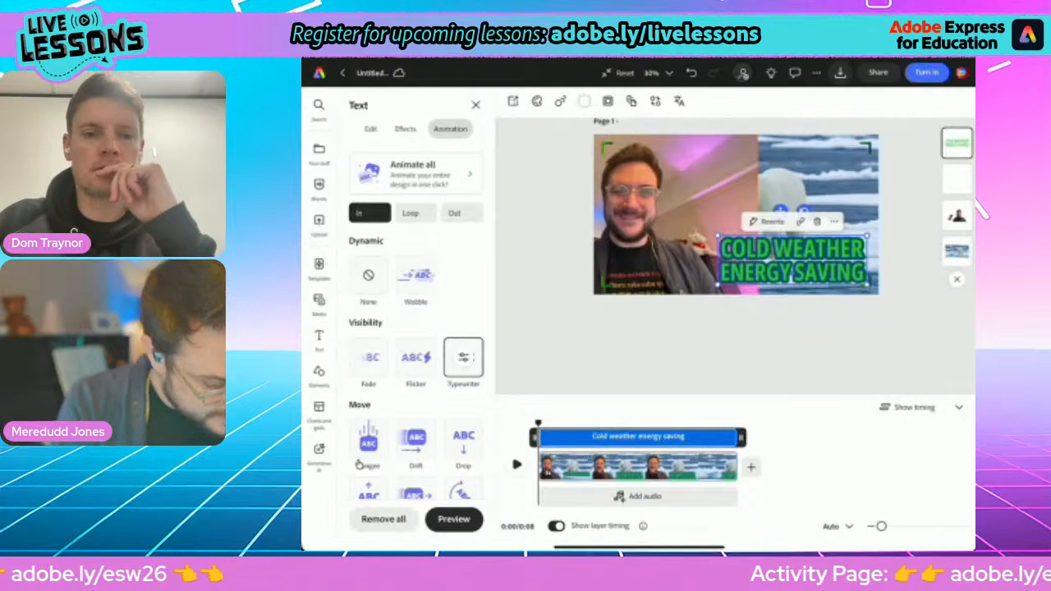
{"action": "left_click", "coordinate": [464, 357]}
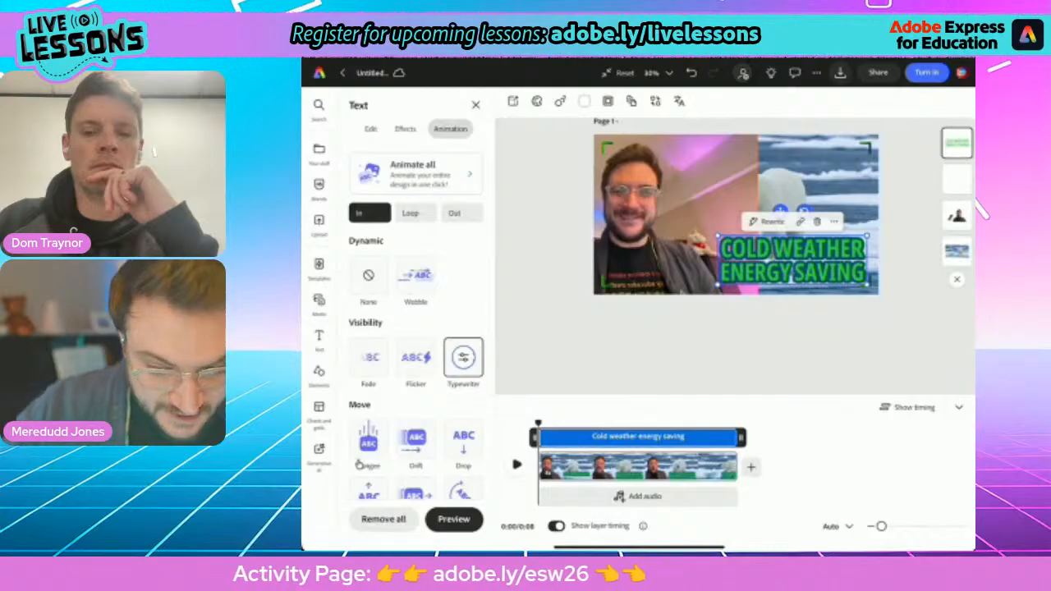
Apply a Pop entrance animation to the corner frame shape.
{"action": "left_click", "coordinate": [957, 179]}
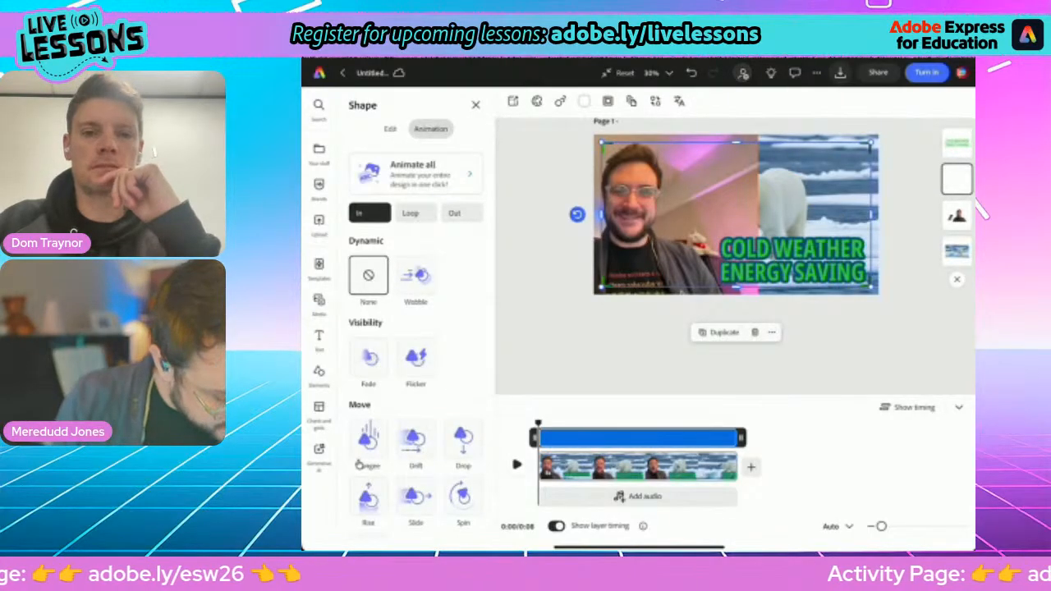
{"action": "scroll", "coordinate": [359, 465], "scroll_direction": "down", "scroll_amount": 2}
{"action": "scroll", "coordinate": [362, 464], "scroll_direction": "down", "scroll_amount": 1}
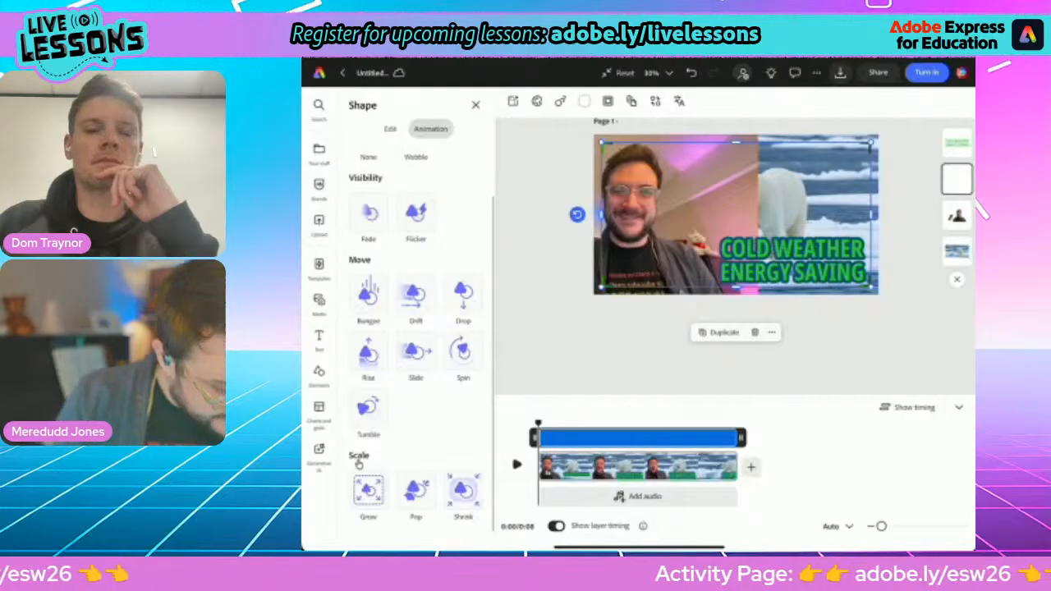
{"action": "scroll", "coordinate": [359, 464], "scroll_direction": "down", "scroll_amount": 1}
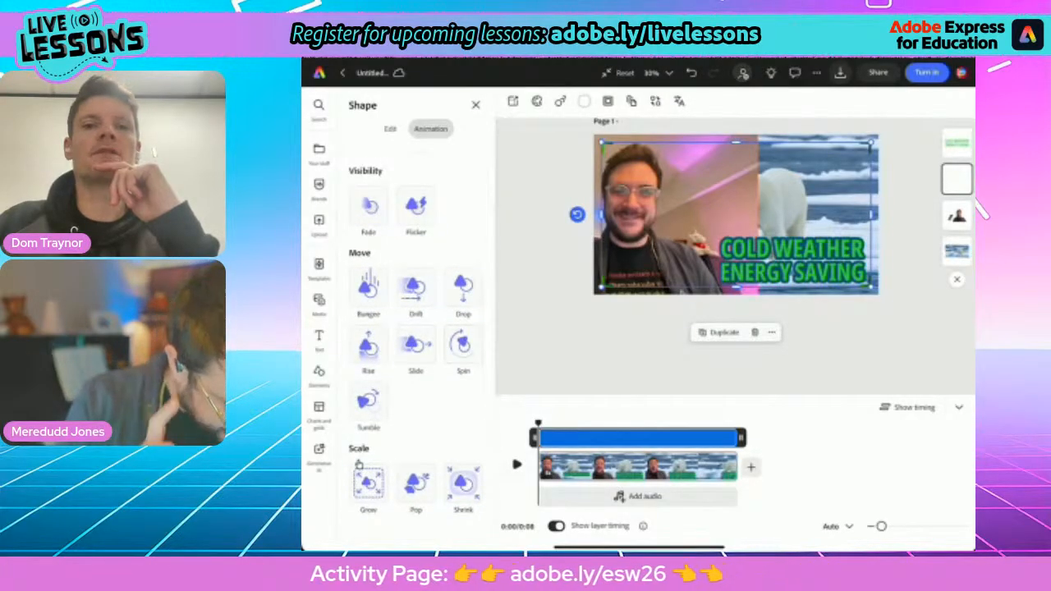
{"action": "left_click", "coordinate": [416, 483]}
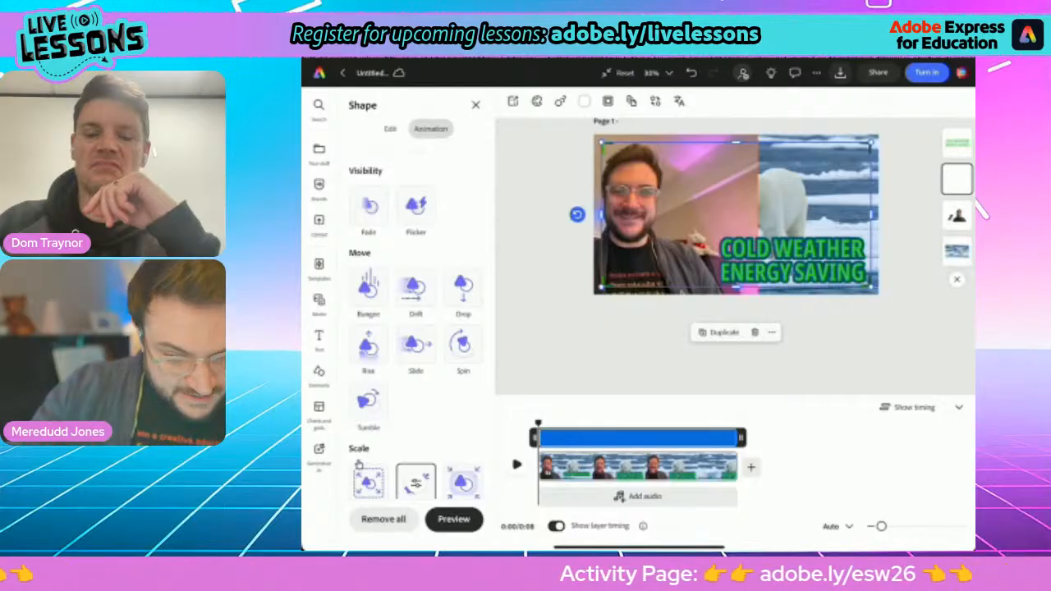
Apply a Rise entrance animation to the webcam clip, with Fade off, upward direction and Start outside page enabled.
{"action": "left_click", "coordinate": [977, 207]}
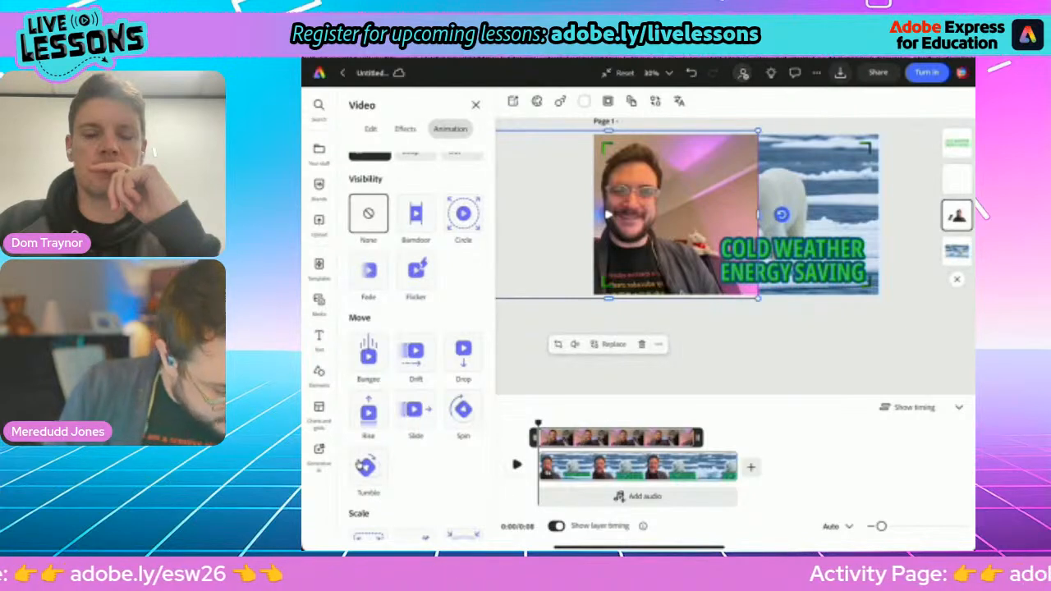
{"action": "left_click", "coordinate": [368, 410]}
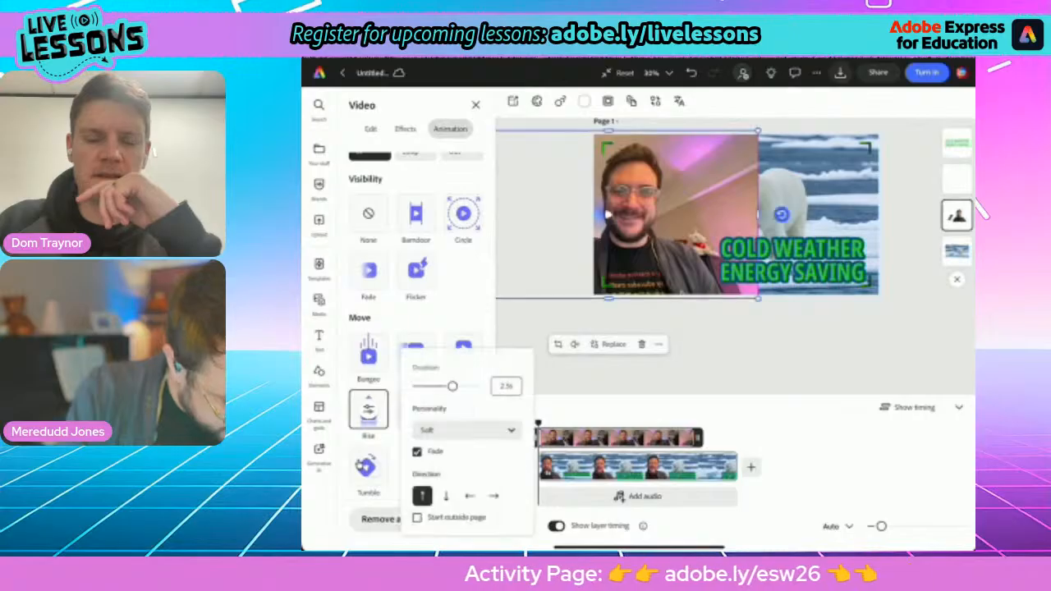
{"action": "left_click", "coordinate": [416, 451]}
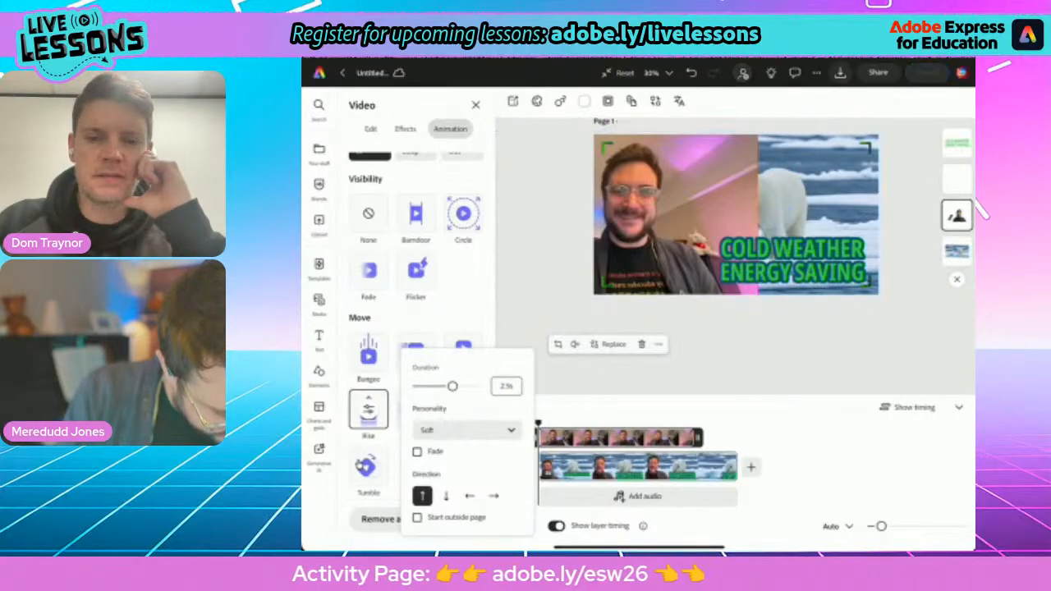
{"action": "left_click", "coordinate": [417, 517]}
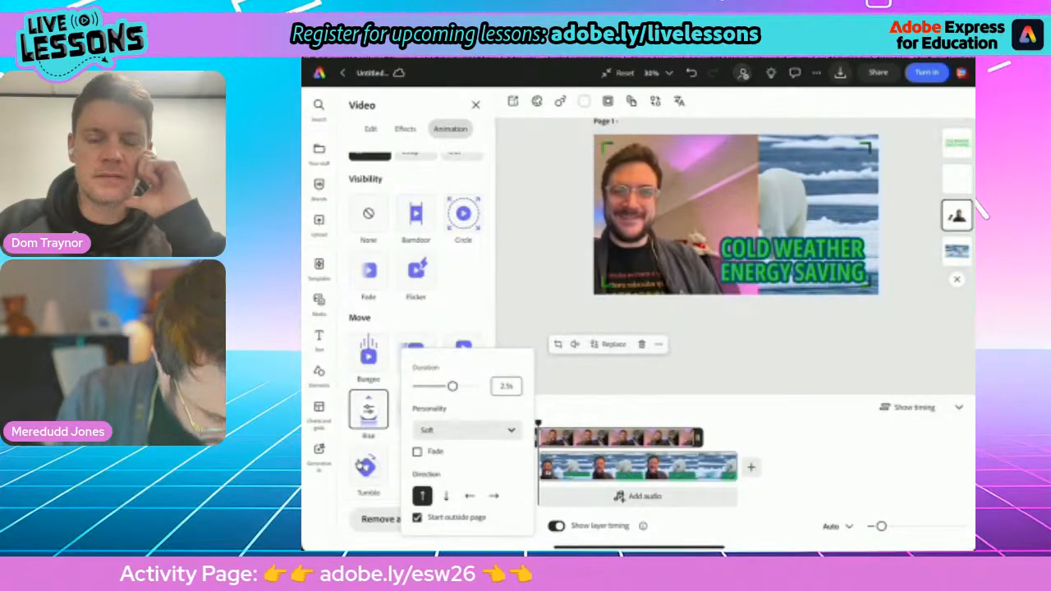
{"action": "left_click", "coordinate": [369, 409]}
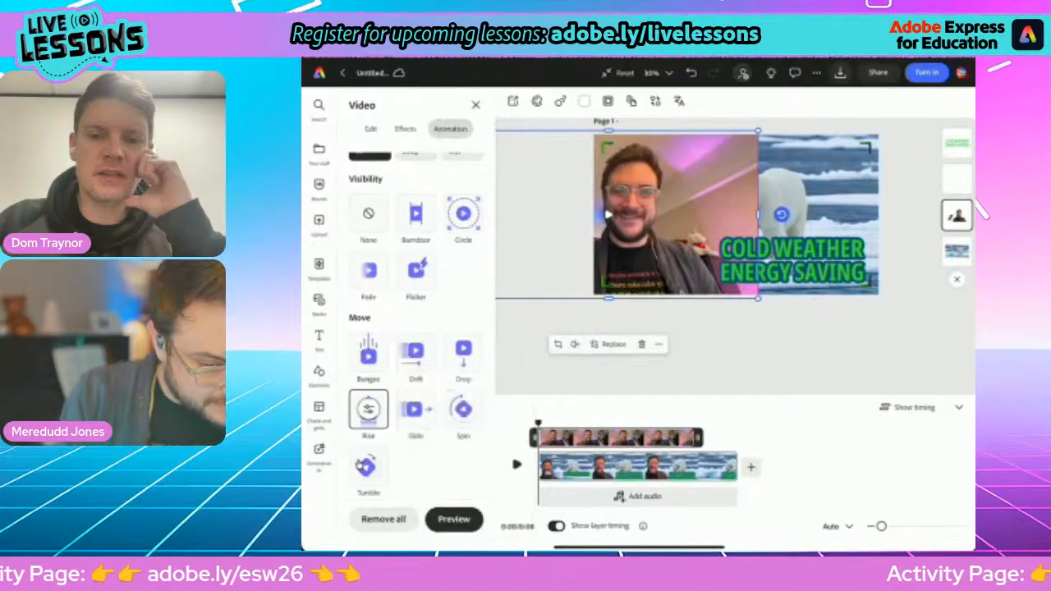
{"action": "key", "text": "Escape"}
Review the corner frame and webcam layers, then play back the animated page.
{"action": "left_click", "coordinate": [957, 179]}
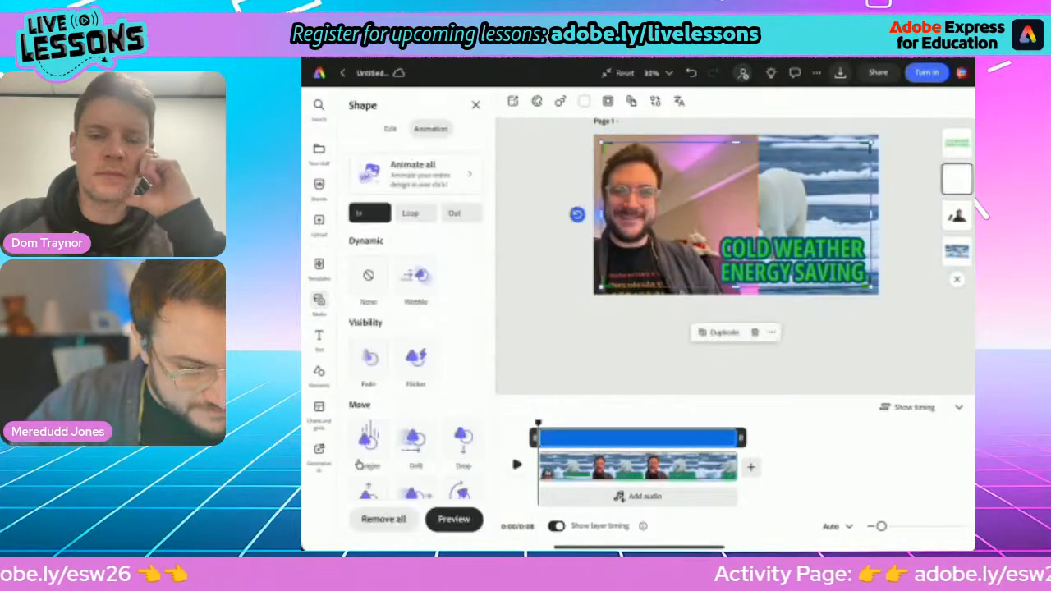
{"action": "left_click", "coordinate": [957, 216]}
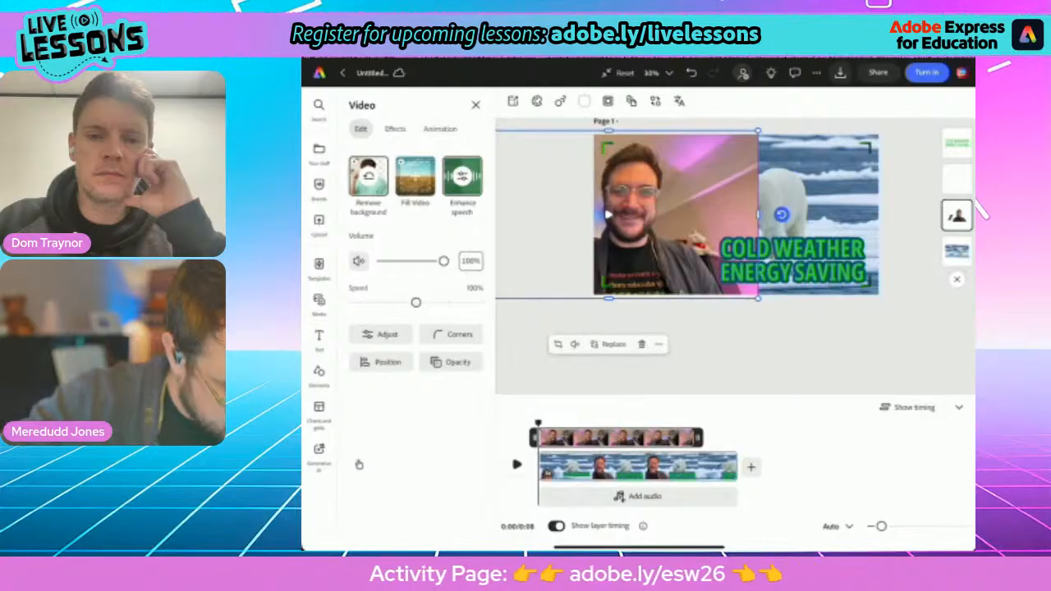
{"action": "key", "text": "Escape"}
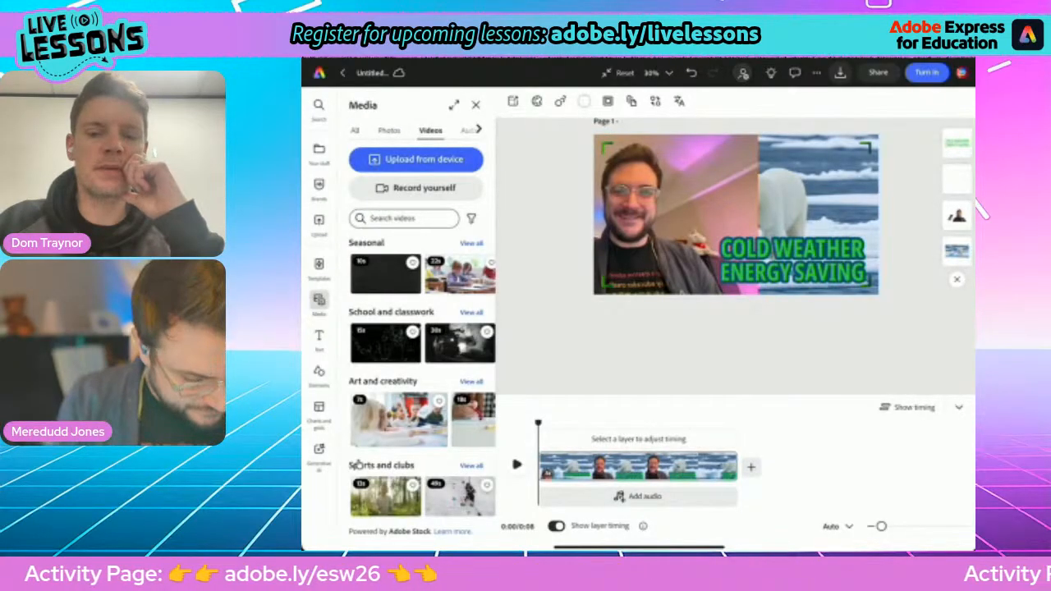
{"action": "key", "text": "space"}
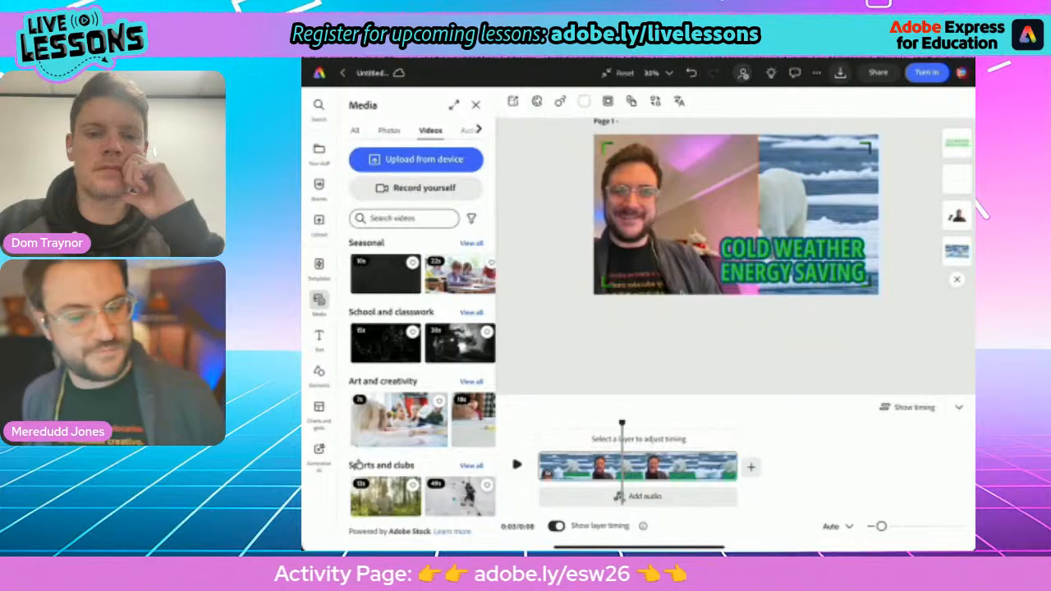
Leave the project for the home page, reopen it and play the polar bear page, stopping at about 3 seconds.
{"action": "key", "text": "alt+Left"}
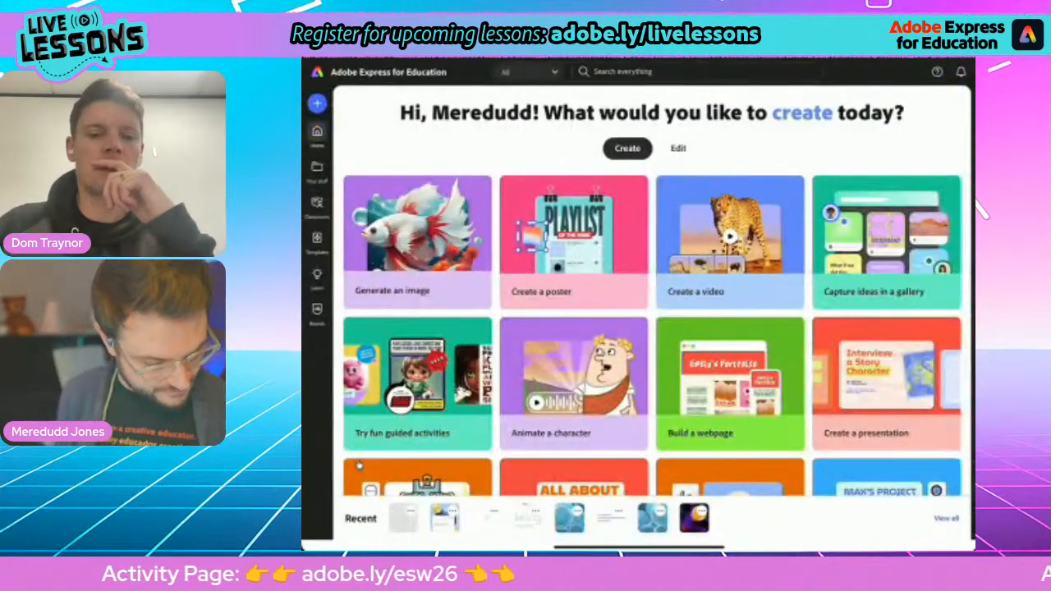
{"action": "key", "text": "alt+Right"}
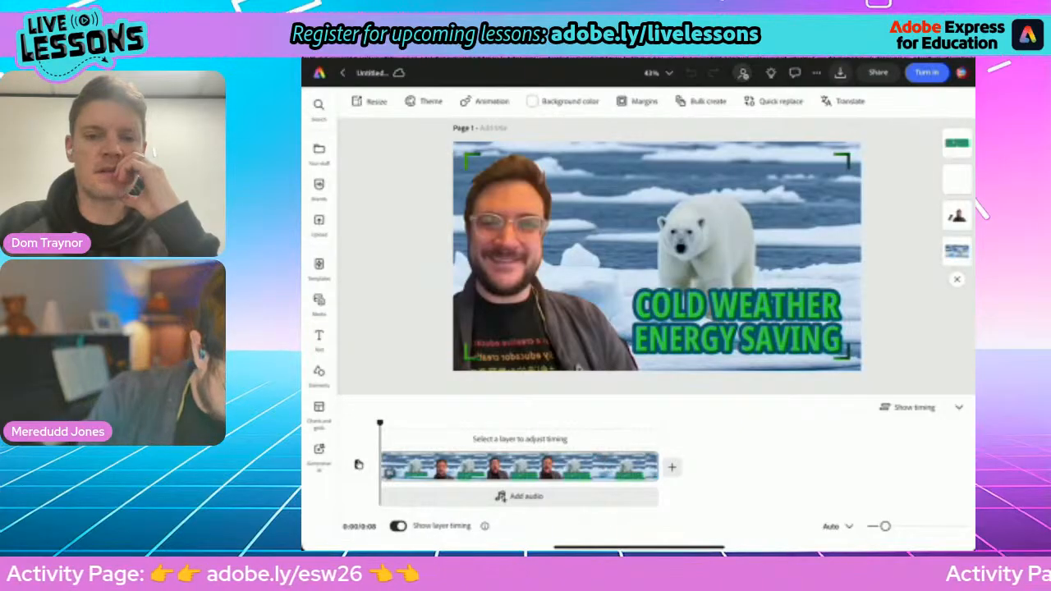
{"action": "key", "text": "space"}
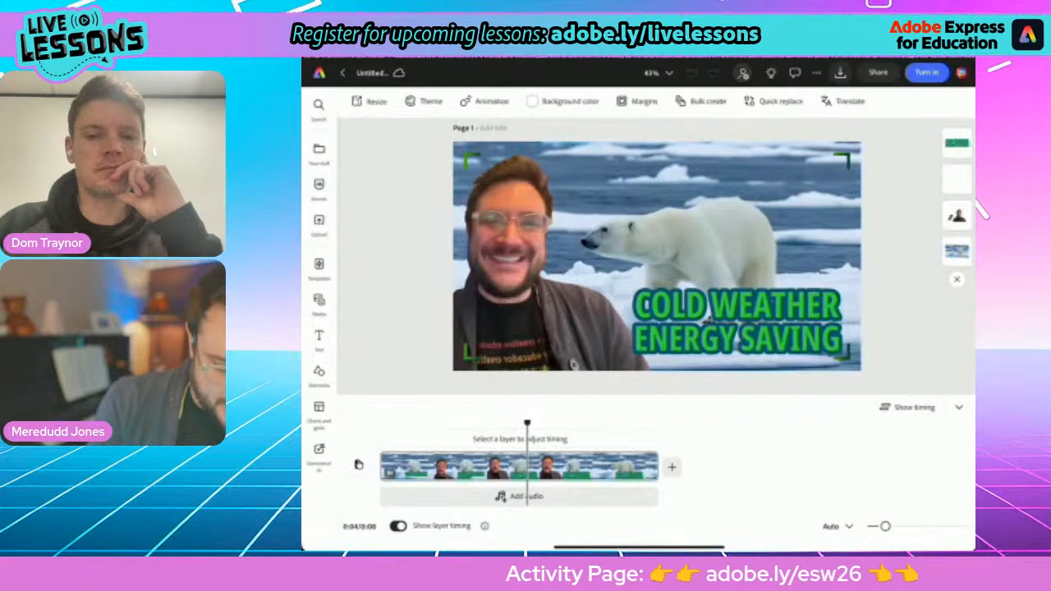
{"action": "left_click_drag", "start_coordinate": [527, 423], "coordinate": [490, 422]}
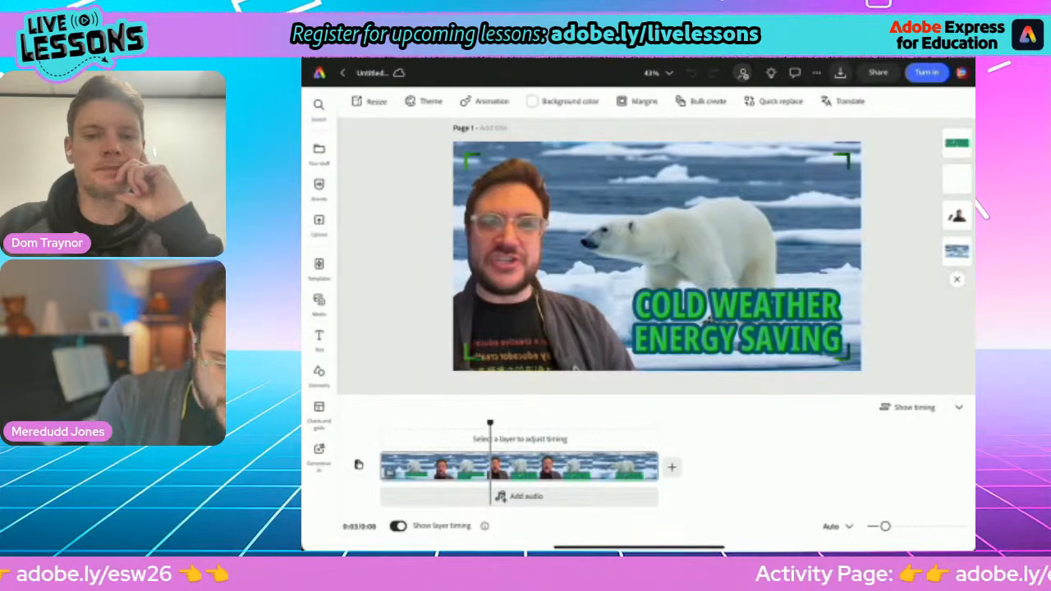
Shorten the polar bear page to about 6 seconds so it ends with the webcam clip, and play it back.
{"action": "left_click", "coordinate": [957, 178]}
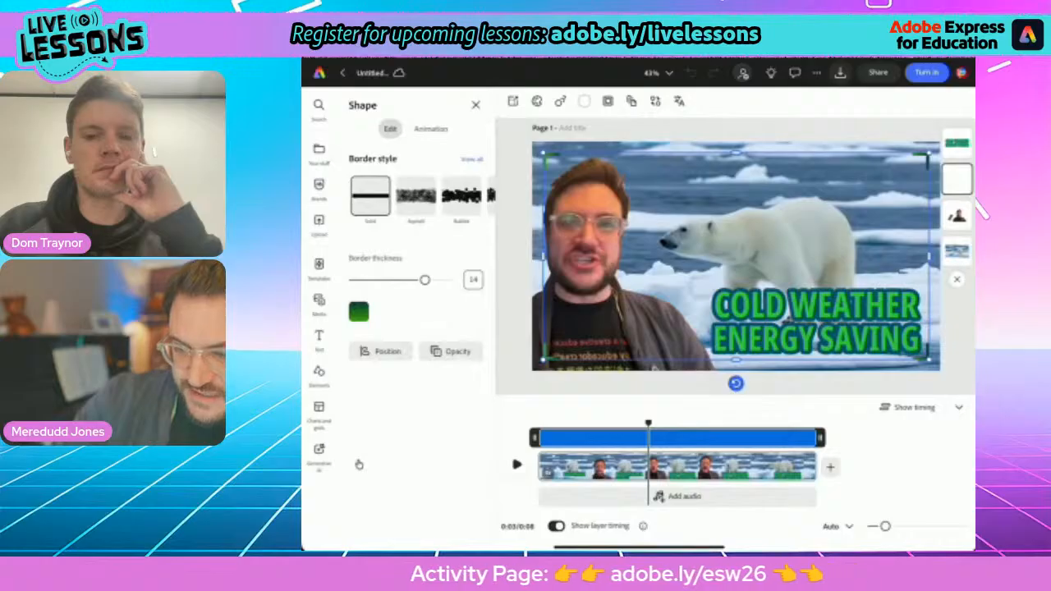
{"action": "left_click", "coordinate": [957, 215]}
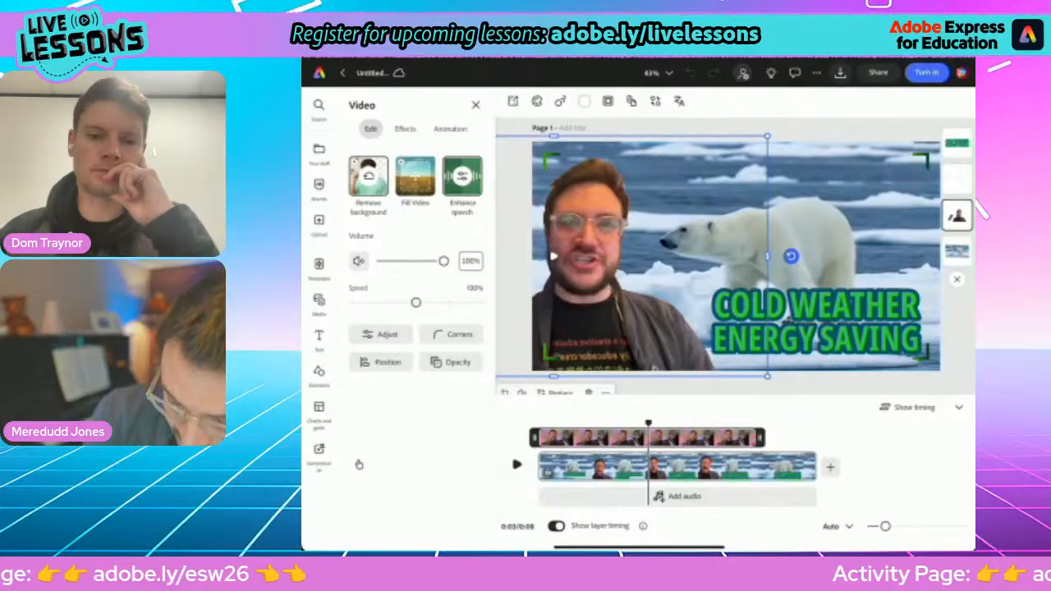
{"action": "left_click", "coordinate": [805, 467]}
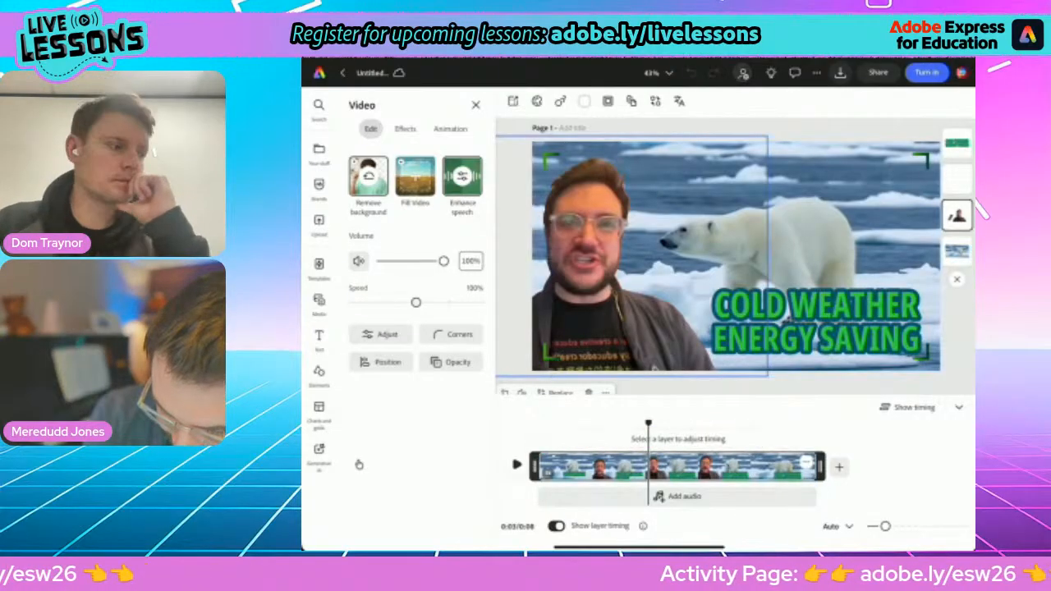
{"action": "right_click", "coordinate": [754, 276]}
{"action": "key", "text": "Escape"}
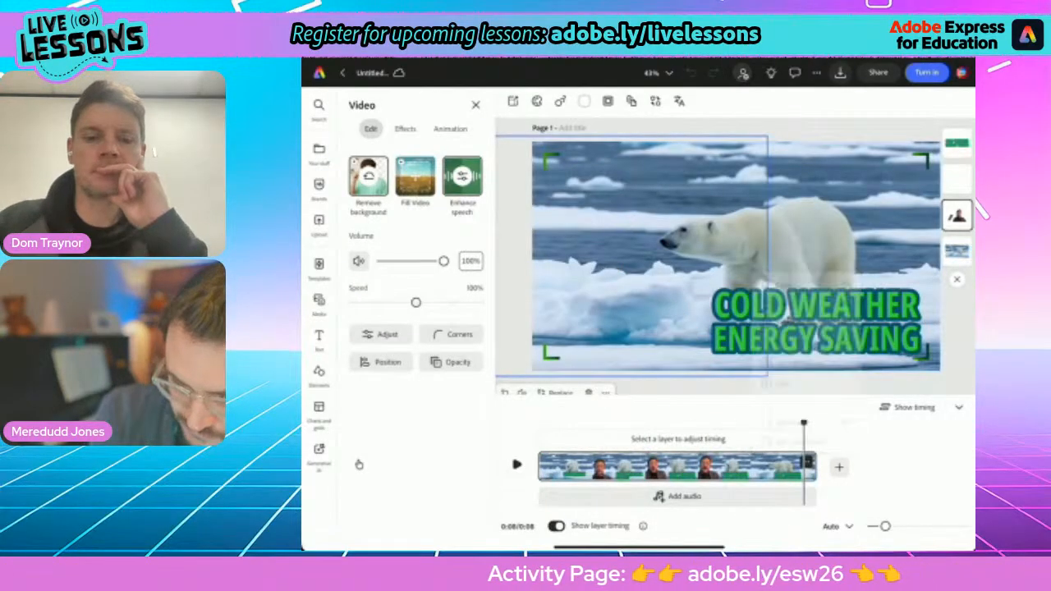
{"action": "key", "text": "Escape"}
{"action": "left_click", "coordinate": [956, 216]}
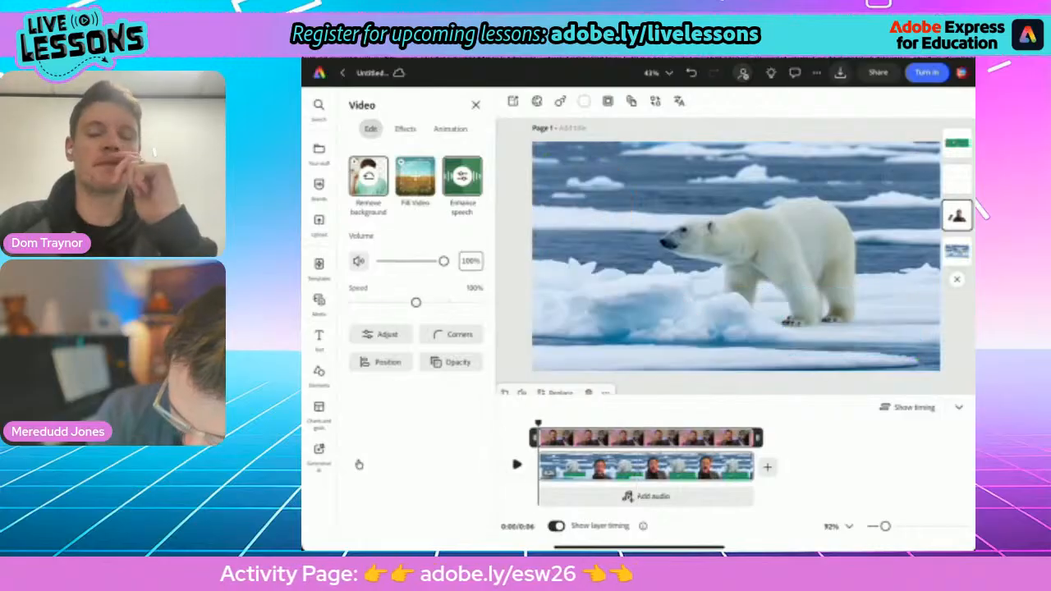
{"action": "key", "text": "space"}
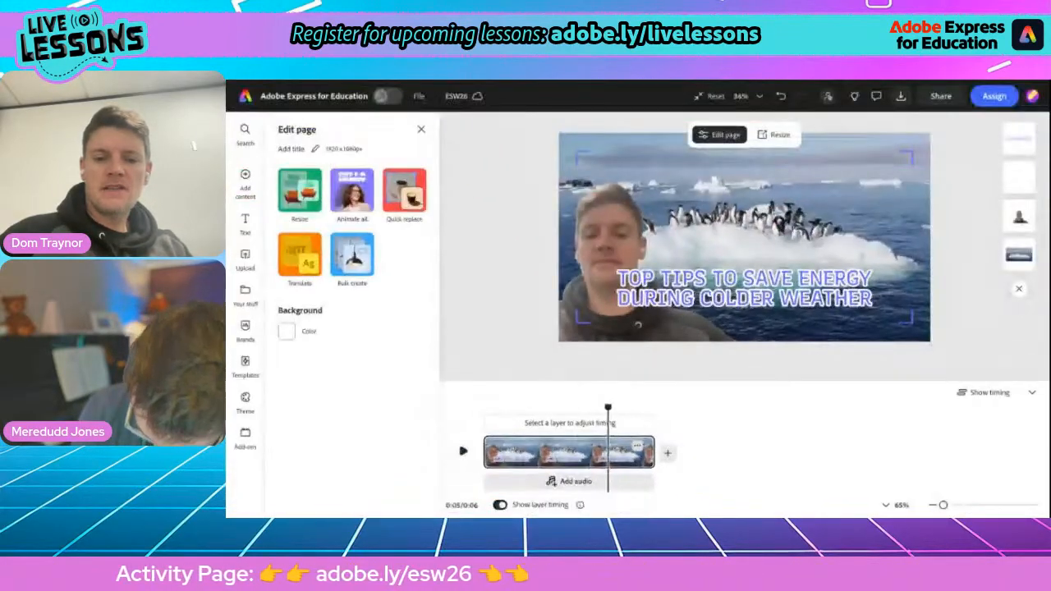
Duplicate the penguin page of the ESW26 video in the timeline.
{"action": "right_click", "coordinate": [638, 325]}
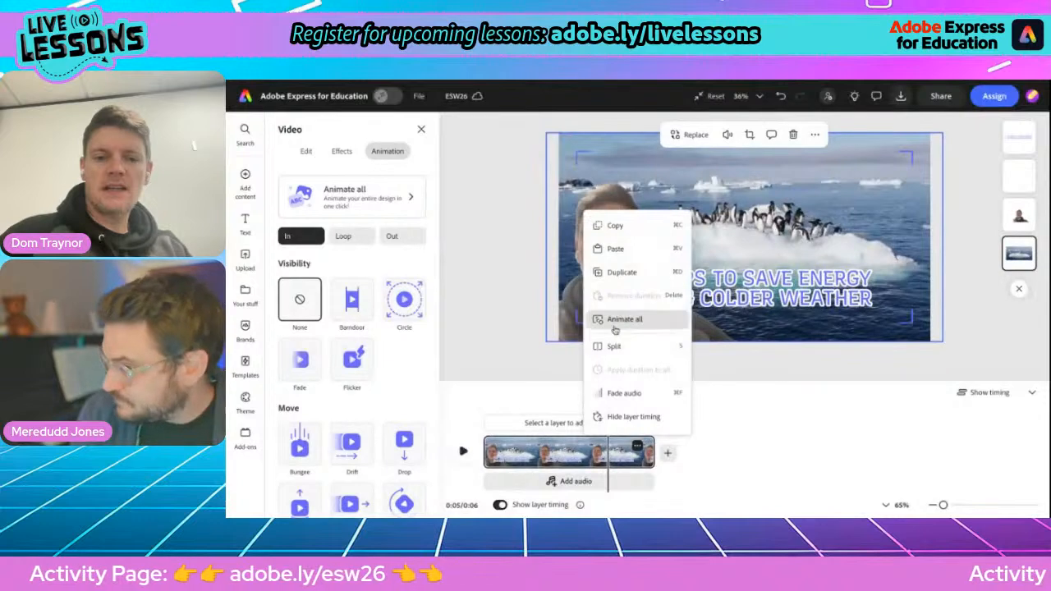
{"action": "left_click", "coordinate": [622, 272]}
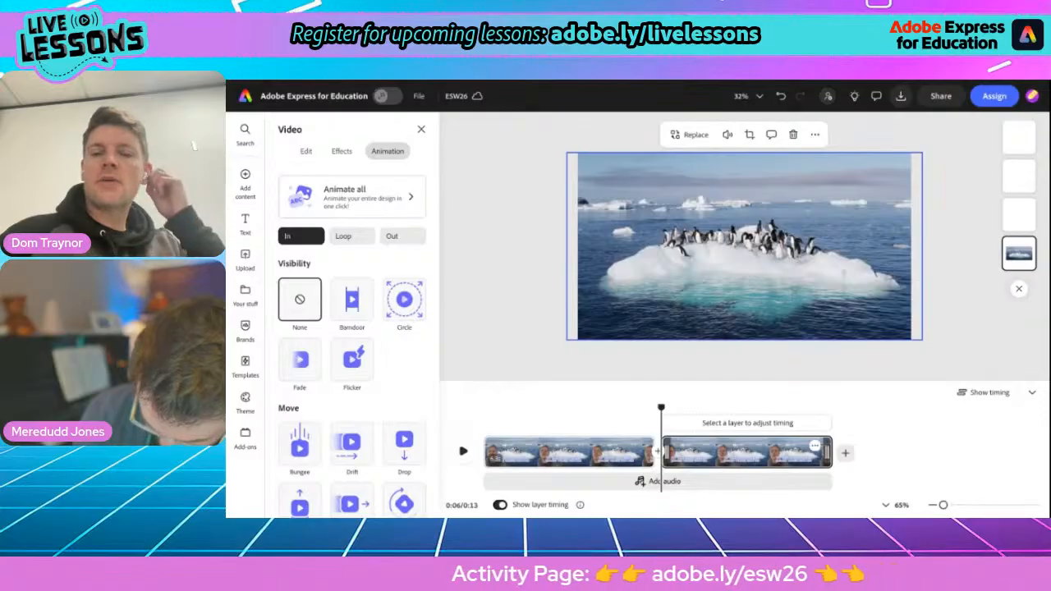
Copy "Keep your radiators working effectively" from the activity web page and paste it over the duplicated page's title.
{"action": "left_click", "coordinate": [508, 80]}
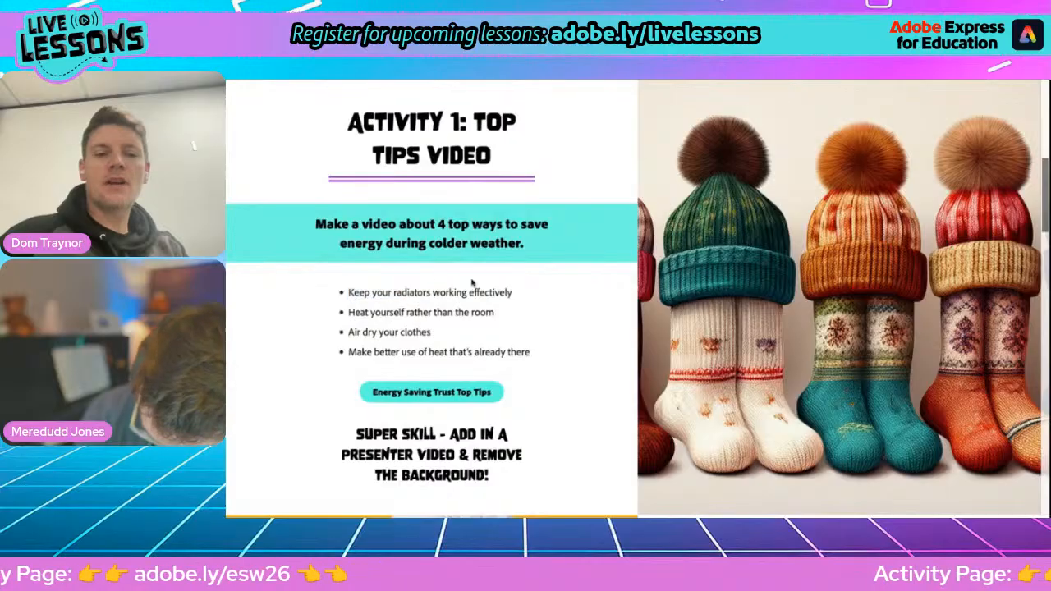
{"action": "left_click_drag", "start_coordinate": [348, 292], "coordinate": [510, 293]}
{"action": "key", "text": "ctrl+c"}
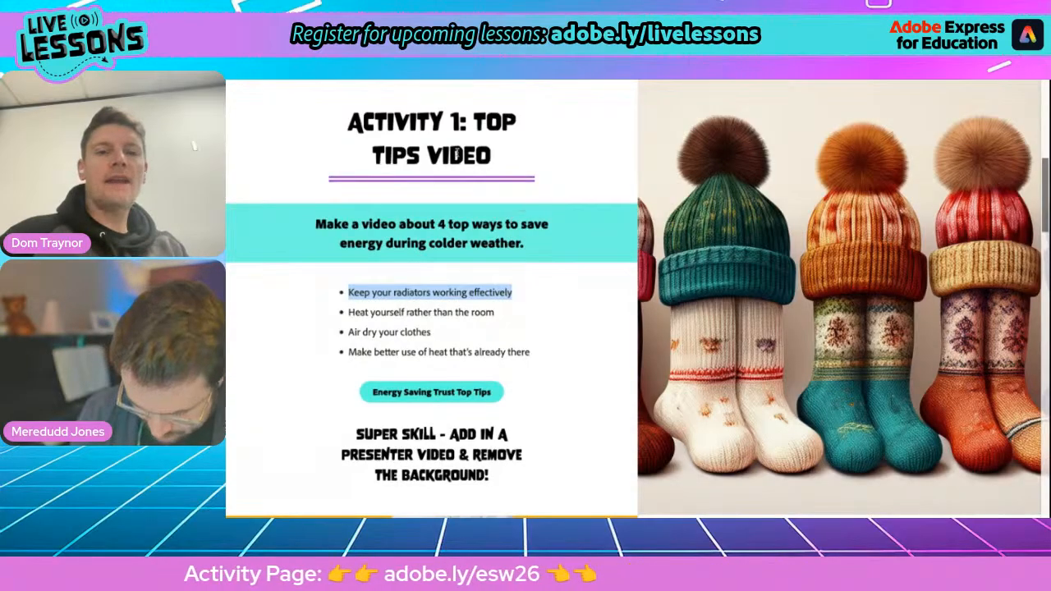
{"action": "key", "text": "alt+Tab"}
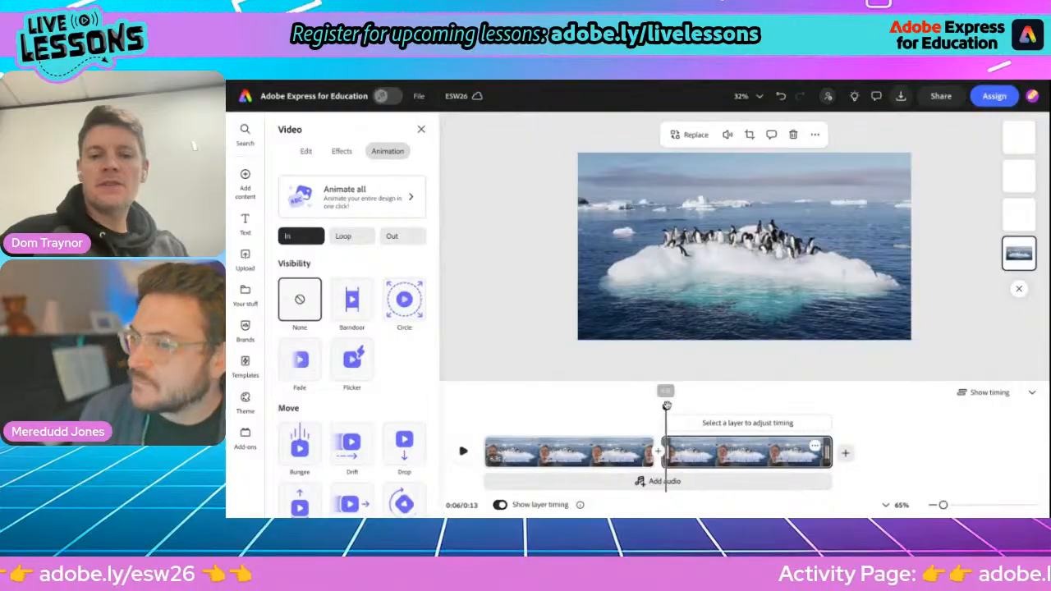
{"action": "left_click_drag", "start_coordinate": [662, 405], "coordinate": [706, 407]}
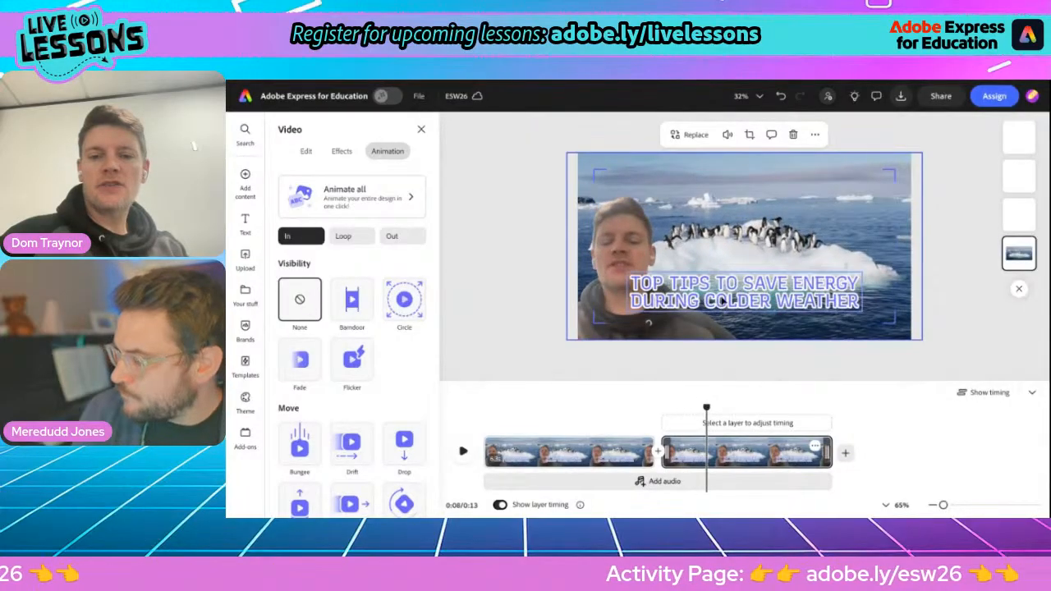
{"action": "left_click", "coordinate": [721, 303]}
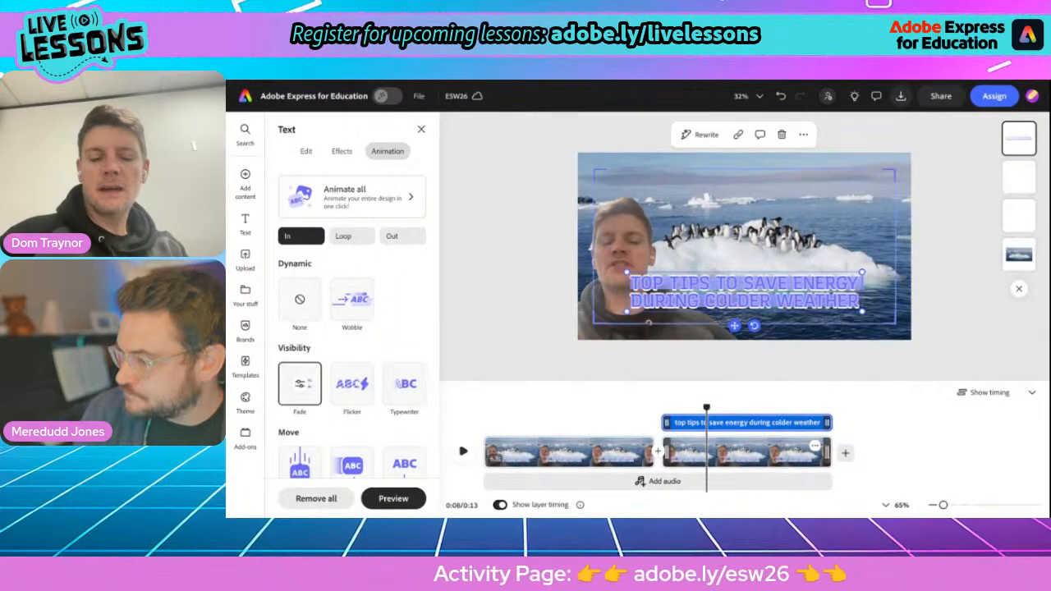
{"action": "key", "text": "ctrl+v"}
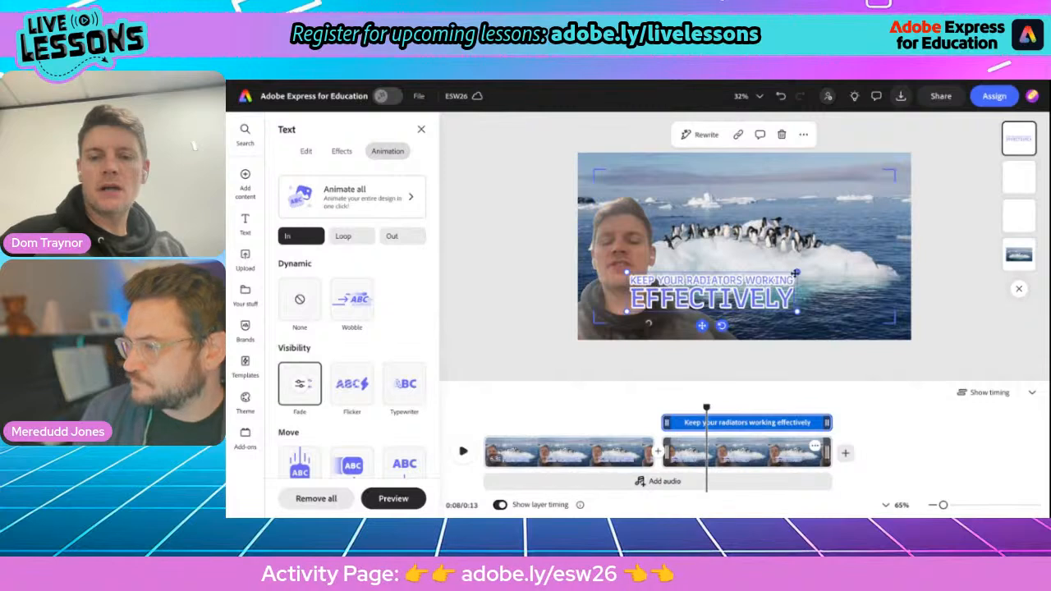
Even out the new title over two lines, enlarge it and centre it inside the lower part of the corner frame.
{"action": "left_click_drag", "start_coordinate": [799, 272], "coordinate": [765, 265]}
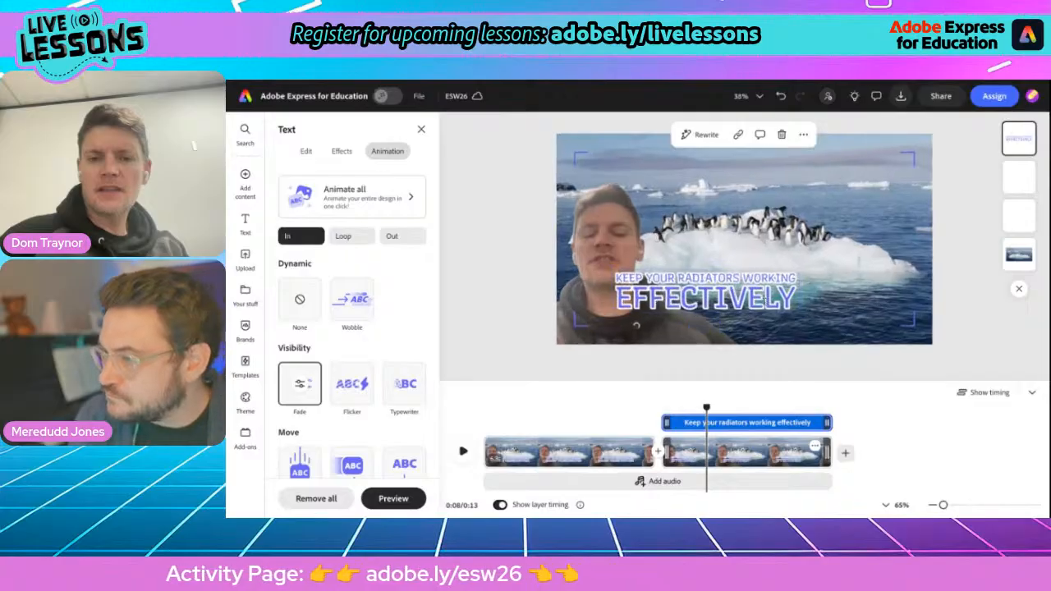
{"action": "scroll", "coordinate": [744, 280], "scroll_direction": "up", "scroll_amount": 5}
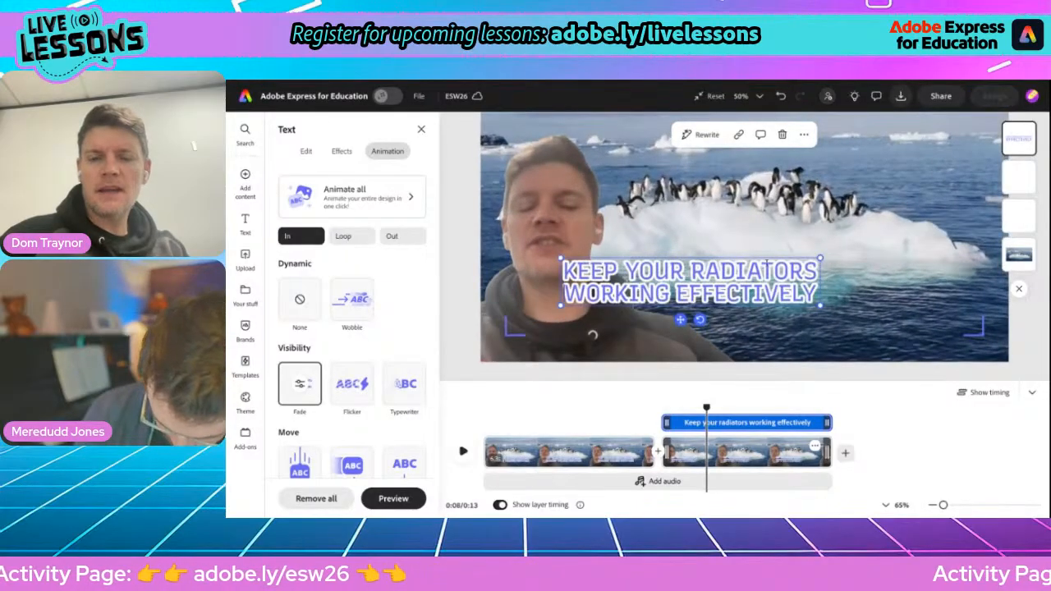
{"action": "left_click_drag", "start_coordinate": [820, 257], "coordinate": [943, 238]}
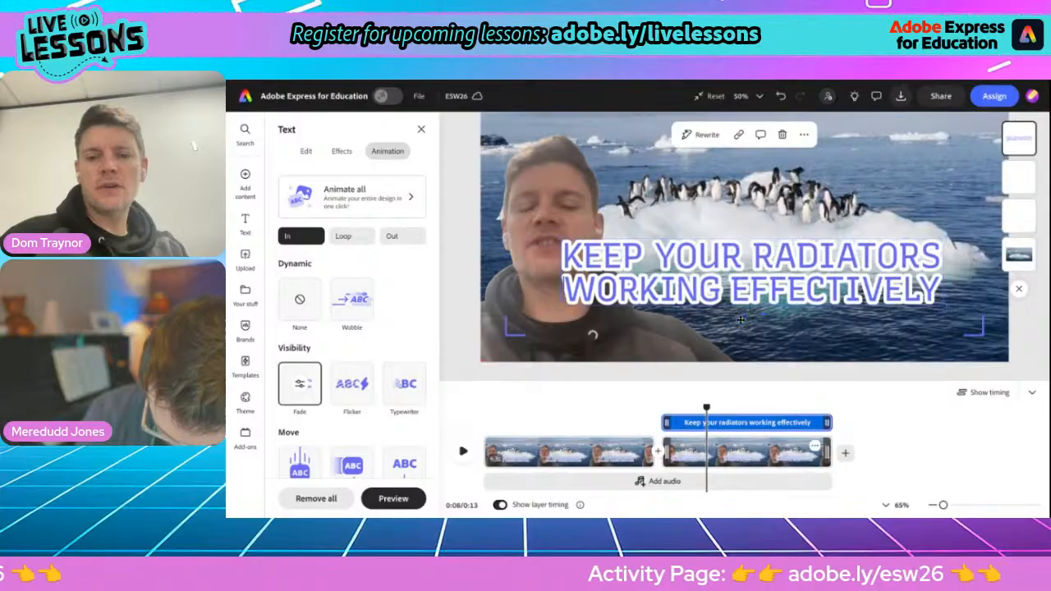
{"action": "left_click_drag", "start_coordinate": [742, 320], "coordinate": [735, 334]}
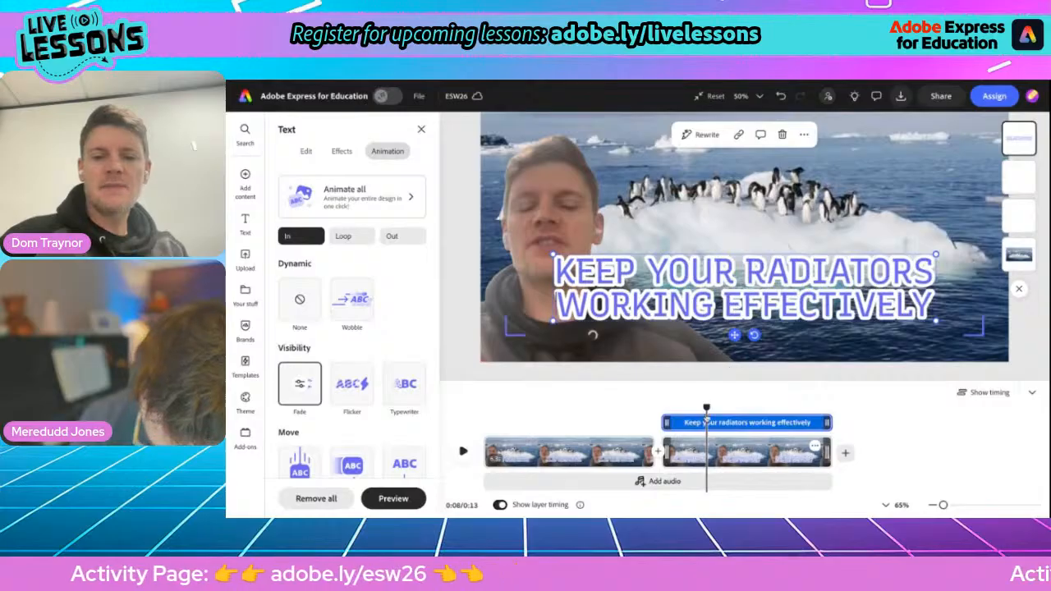
Delete the presenter's webcam clip from the duplicated penguin page.
{"action": "mouse_move", "coordinate": [706, 411]}
{"action": "left_mouse_down"}
{"action": "mouse_move", "coordinate": [663, 409]}
{"action": "mouse_move", "coordinate": [693, 404]}
{"action": "left_mouse_up"}
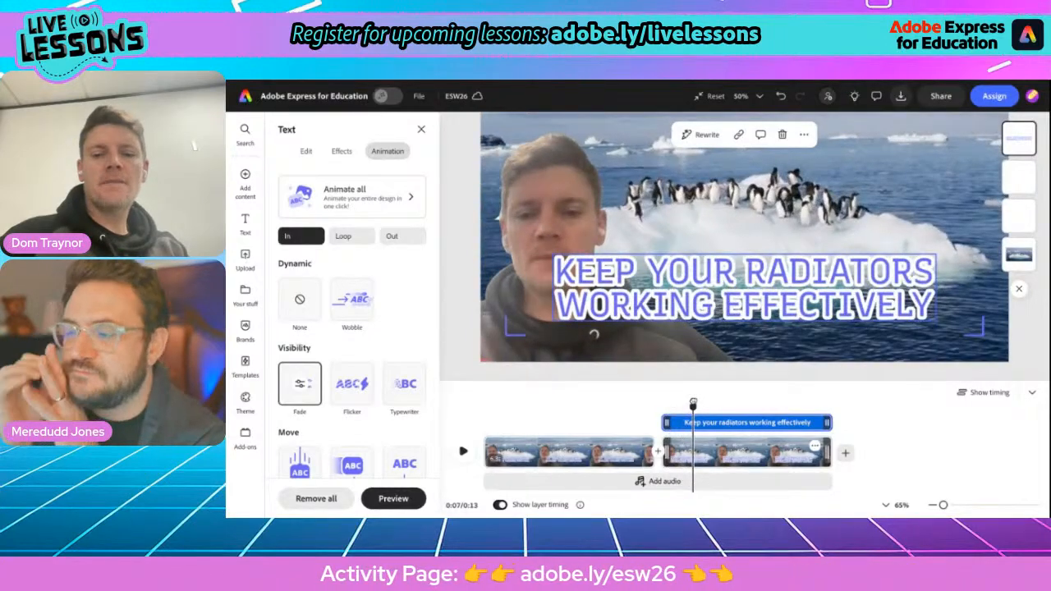
{"action": "left_click", "coordinate": [711, 96]}
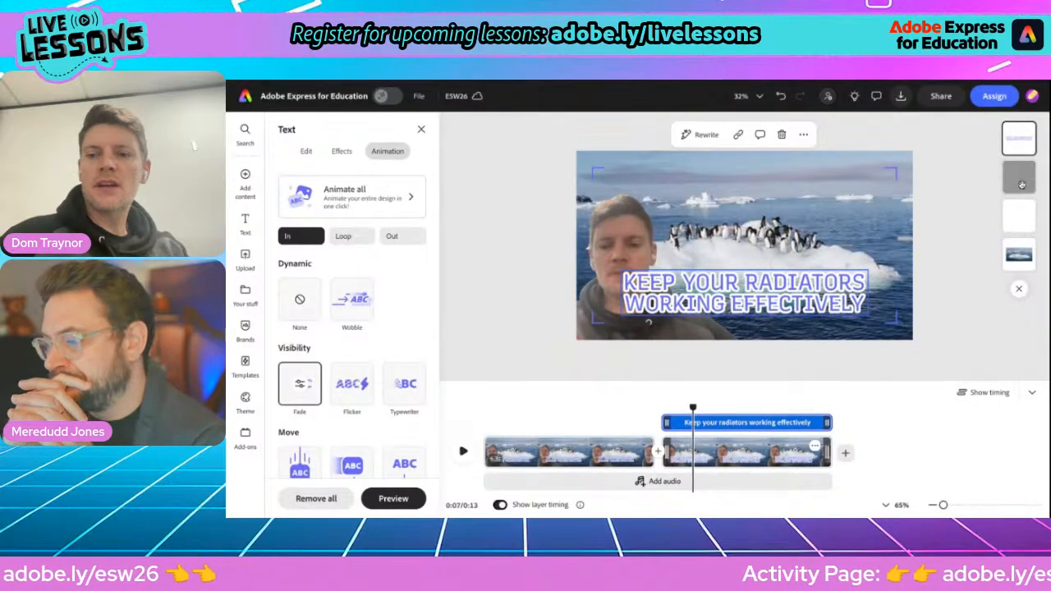
{"action": "left_click", "coordinate": [1019, 220]}
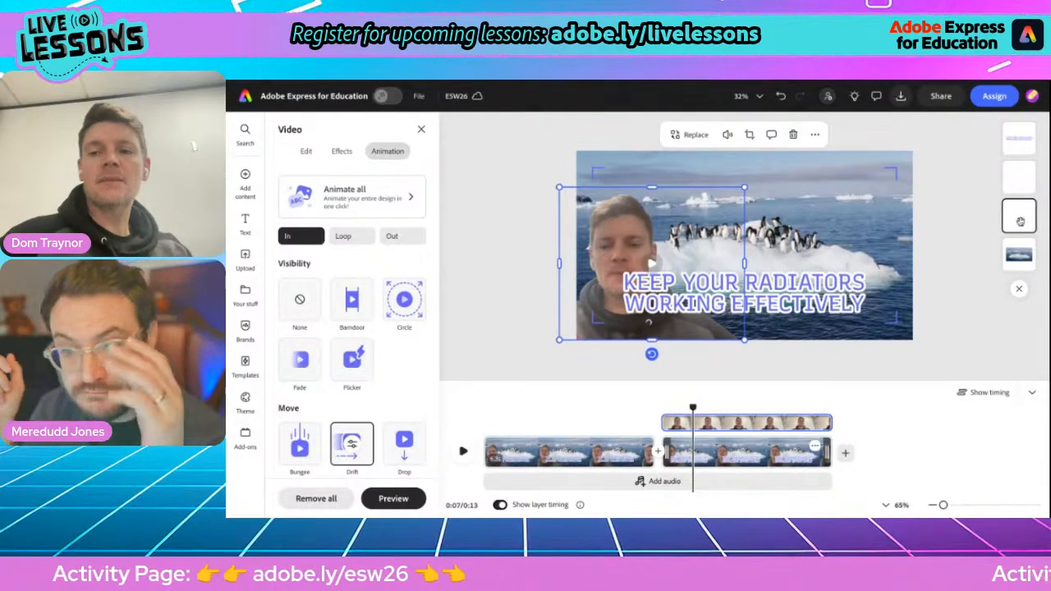
{"action": "left_click", "coordinate": [793, 136]}
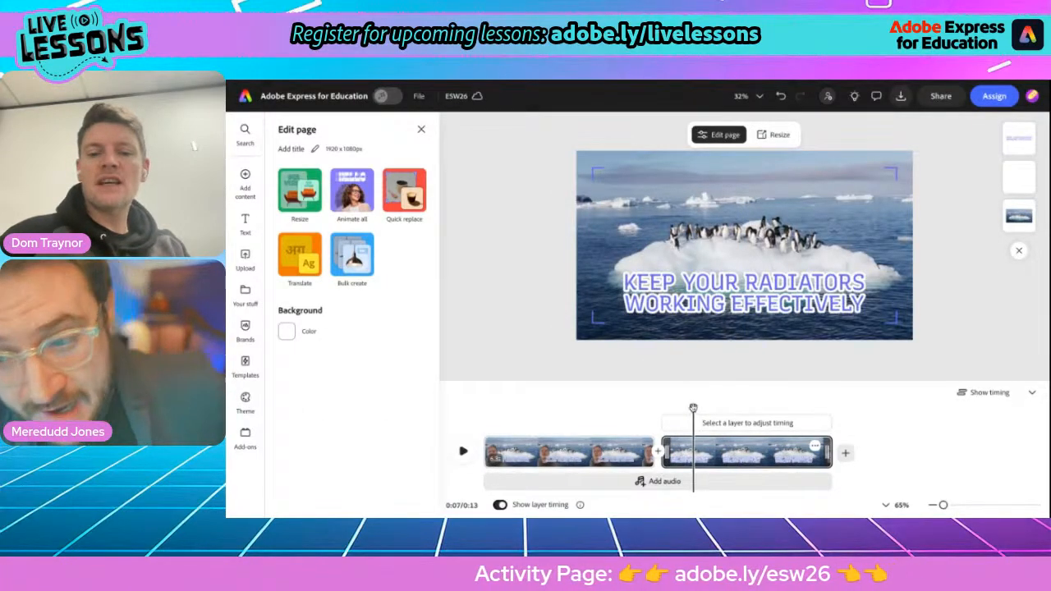
Replace the penguin background video on the second page with a "radiator" stock clip of a hand at a radiator valve.
{"action": "left_click_drag", "start_coordinate": [693, 409], "coordinate": [720, 408]}
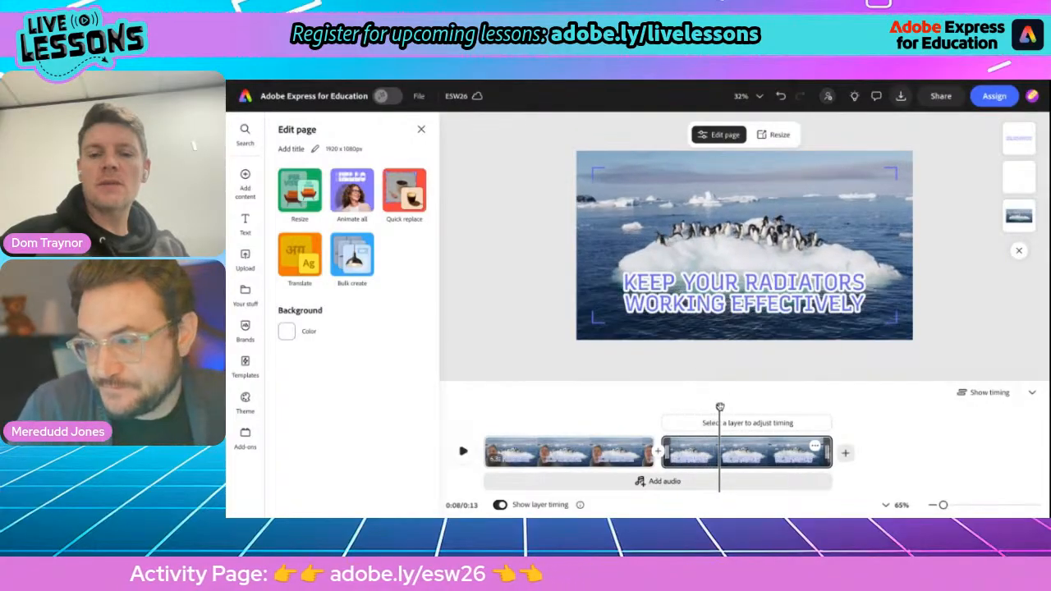
{"action": "left_click", "coordinate": [1016, 224]}
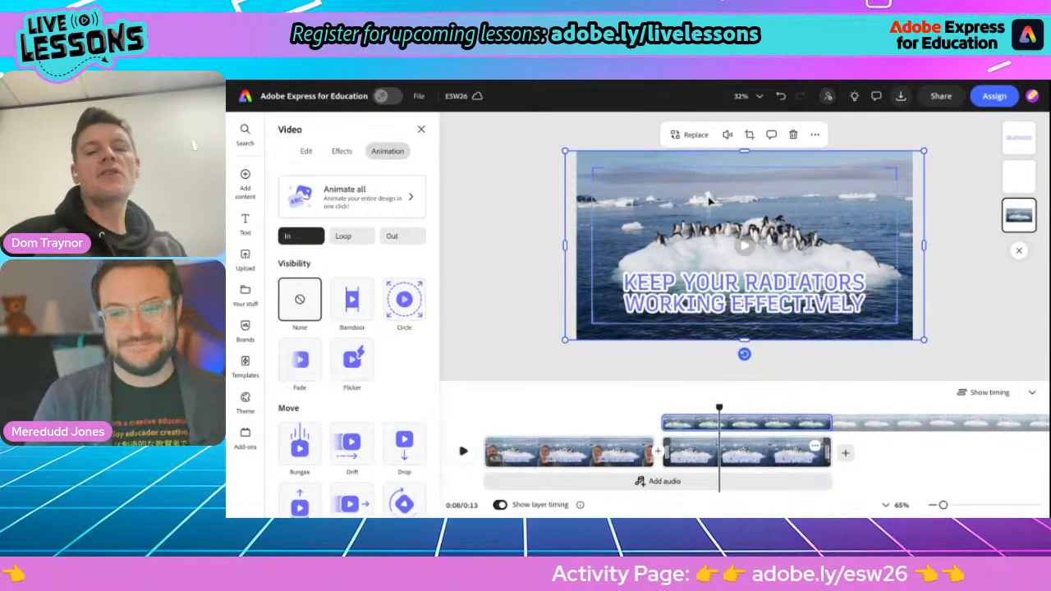
{"action": "left_click", "coordinate": [692, 137]}
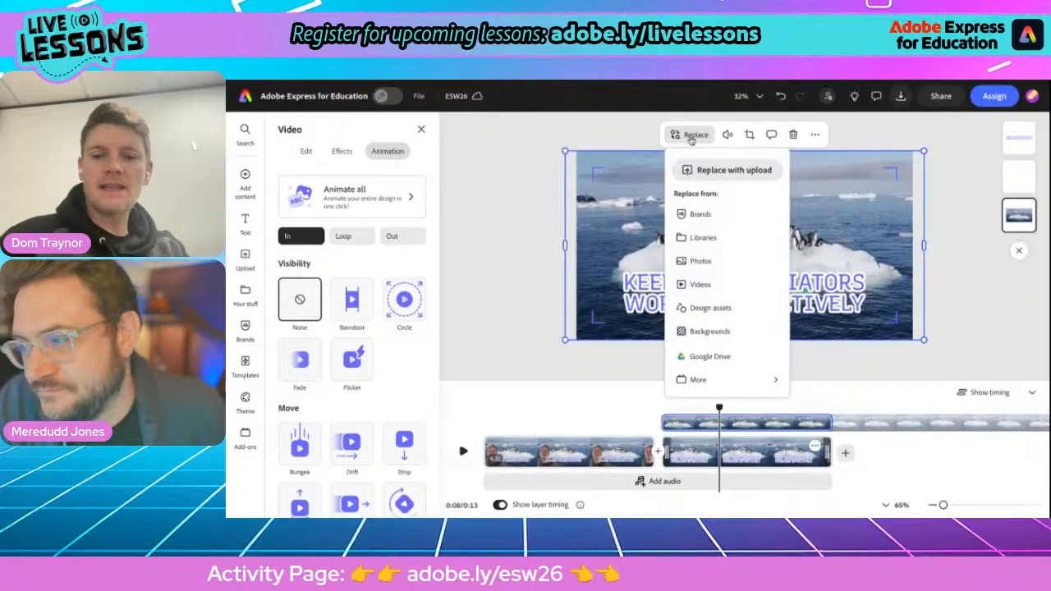
{"action": "left_click", "coordinate": [700, 284]}
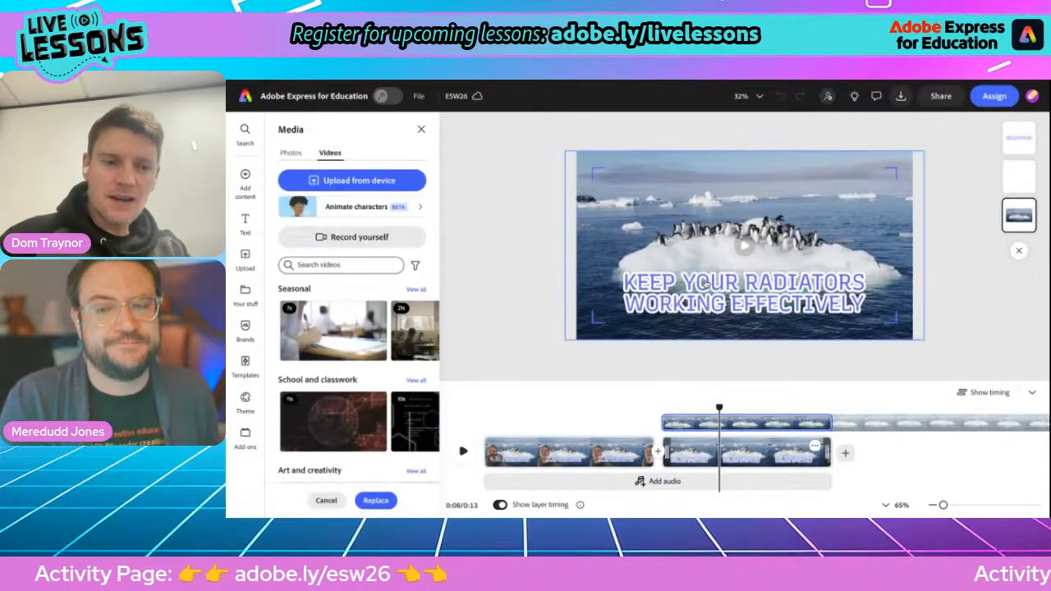
{"action": "left_click", "coordinate": [306, 264]}
{"action": "type", "text": "ra"}
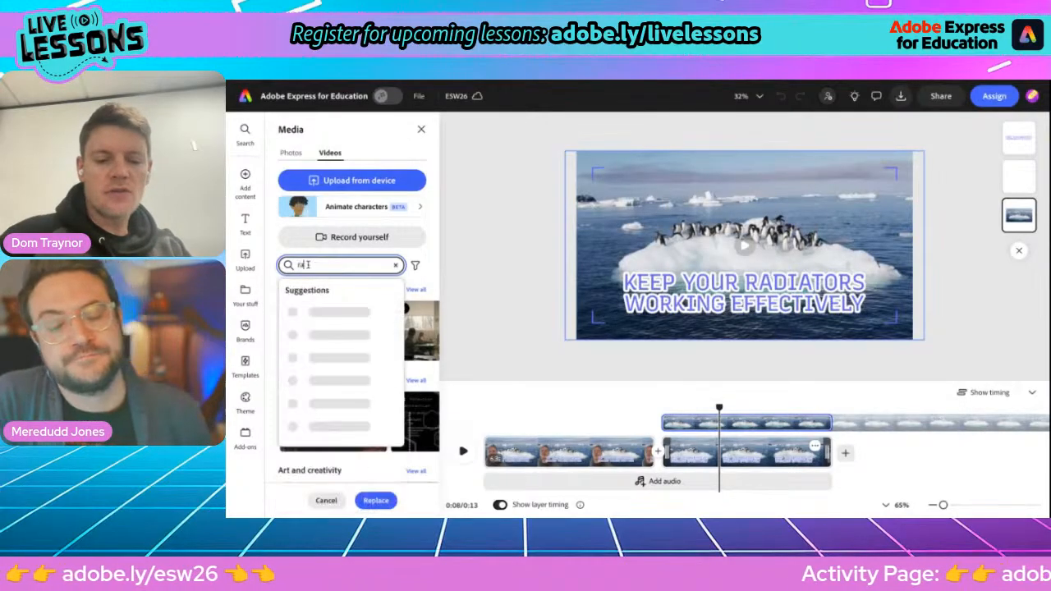
{"action": "type", "text": "diator"}
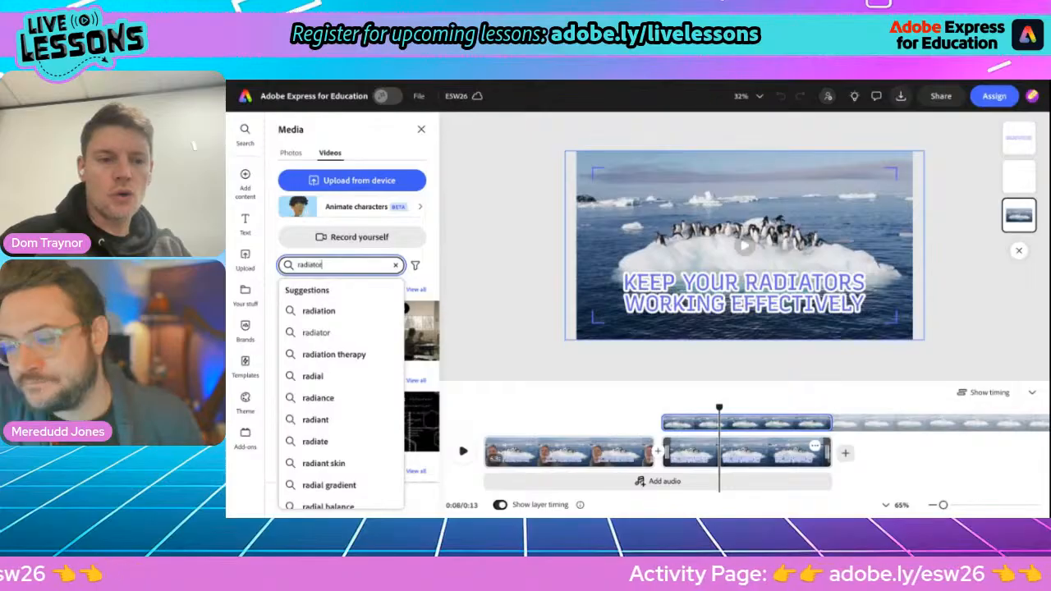
{"action": "key", "text": "Return"}
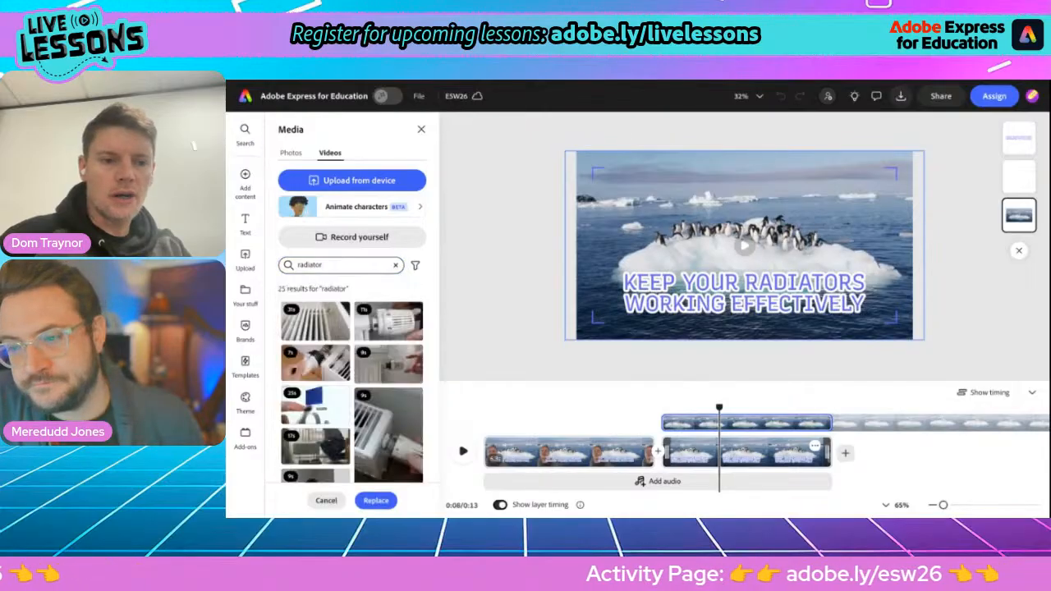
{"action": "left_click", "coordinate": [388, 363]}
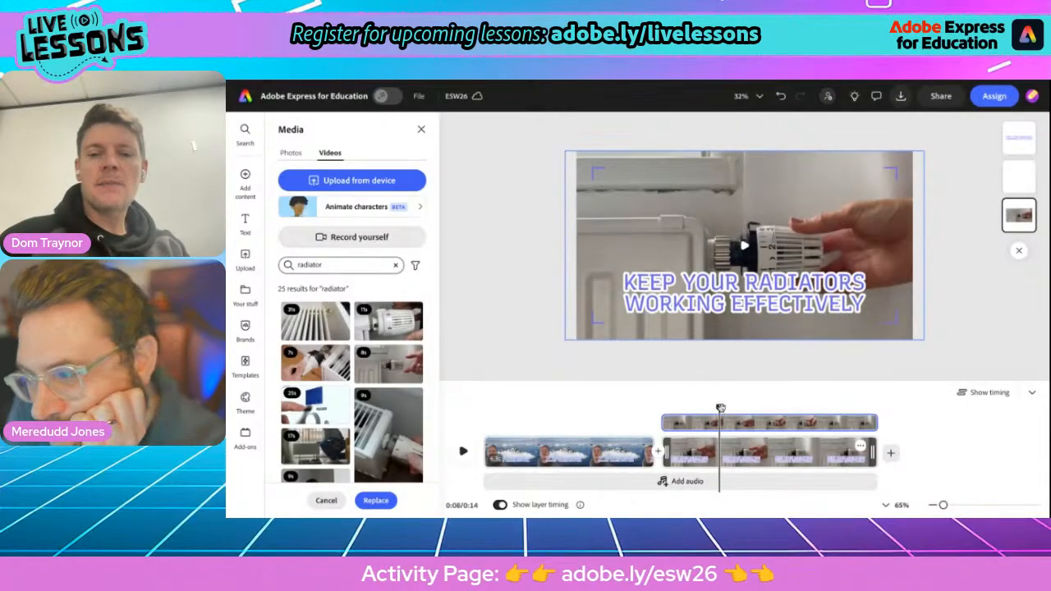
Set up a webcam self-recording at the start of the radiator page, placing the camera preview above the title.
{"action": "left_click_drag", "start_coordinate": [721, 408], "coordinate": [665, 405]}
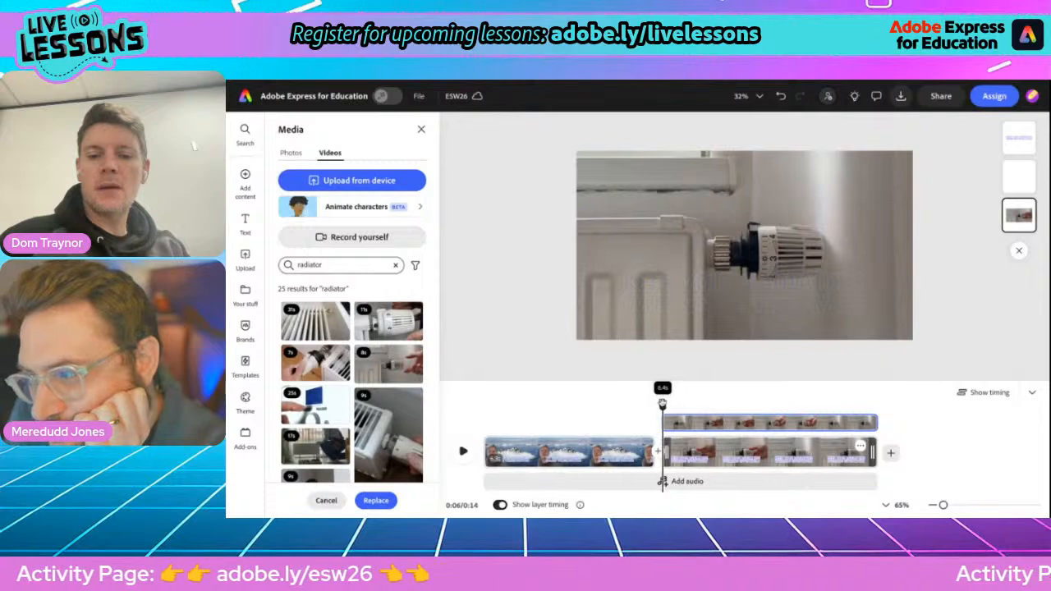
{"action": "mouse_move", "coordinate": [667, 404]}
{"action": "left_mouse_down"}
{"action": "mouse_move", "coordinate": [687, 404]}
{"action": "mouse_move", "coordinate": [665, 400]}
{"action": "left_mouse_up"}
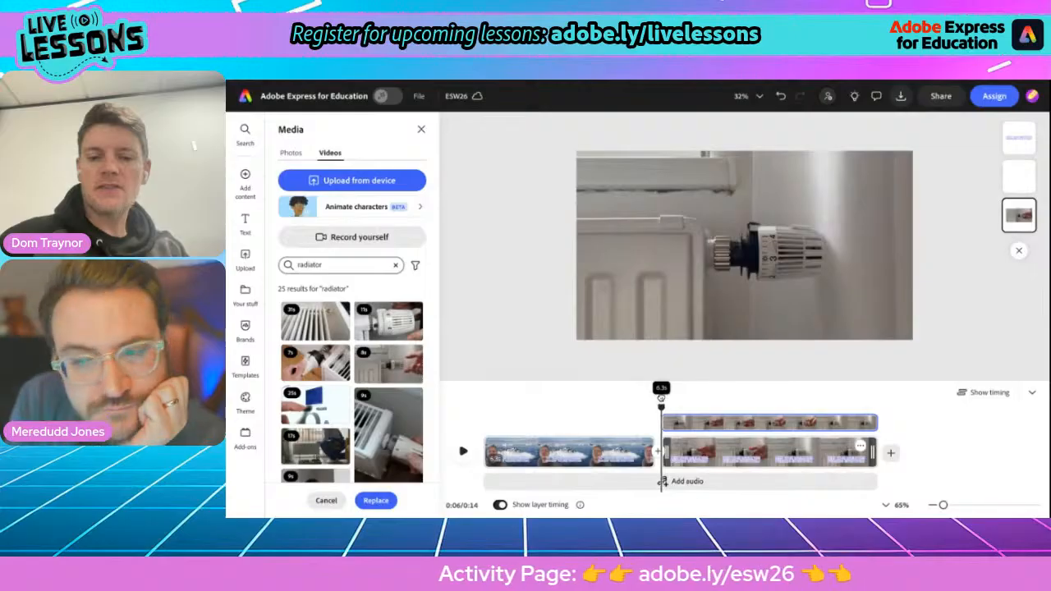
{"action": "mouse_move", "coordinate": [661, 397]}
{"action": "left_mouse_down"}
{"action": "mouse_move", "coordinate": [649, 399]}
{"action": "mouse_move", "coordinate": [659, 399]}
{"action": "left_mouse_up"}
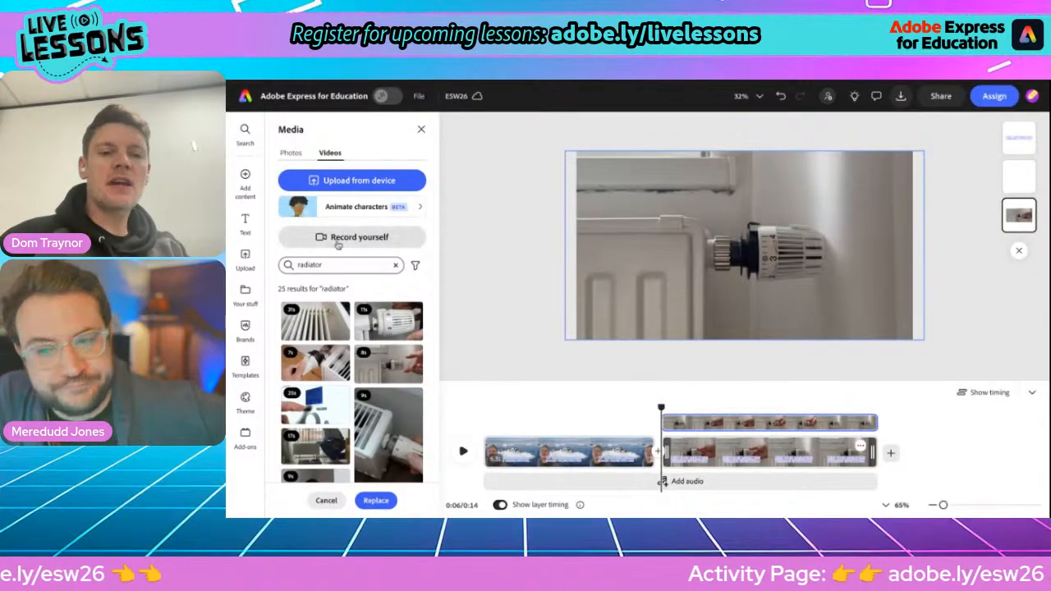
{"action": "left_click", "coordinate": [422, 129]}
{"action": "mouse_move", "coordinate": [247, 188]}
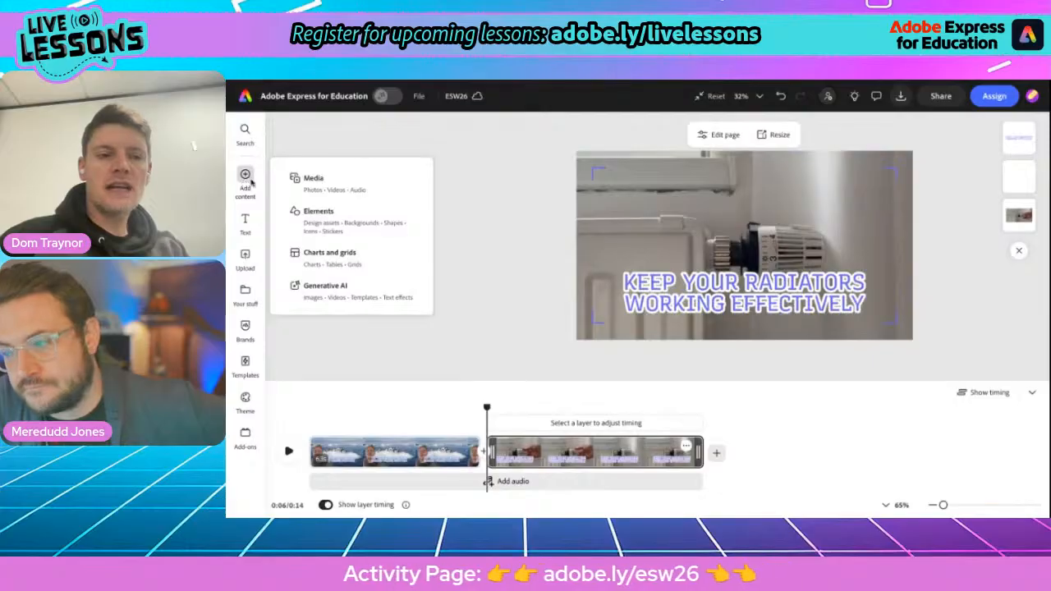
{"action": "left_click", "coordinate": [313, 179]}
{"action": "left_click", "coordinate": [341, 236]}
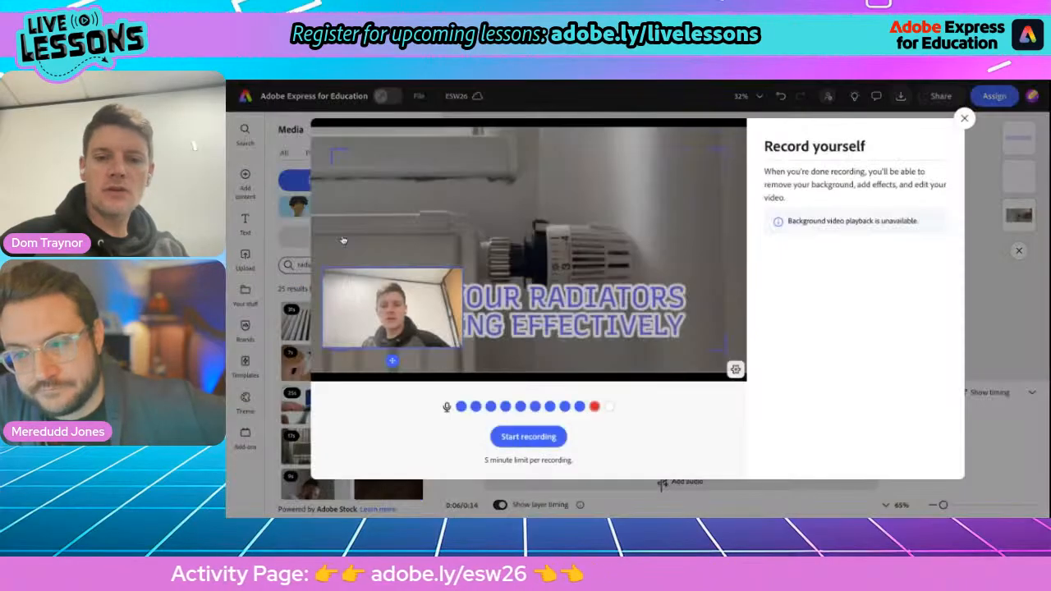
{"action": "left_click_drag", "start_coordinate": [400, 343], "coordinate": [400, 228]}
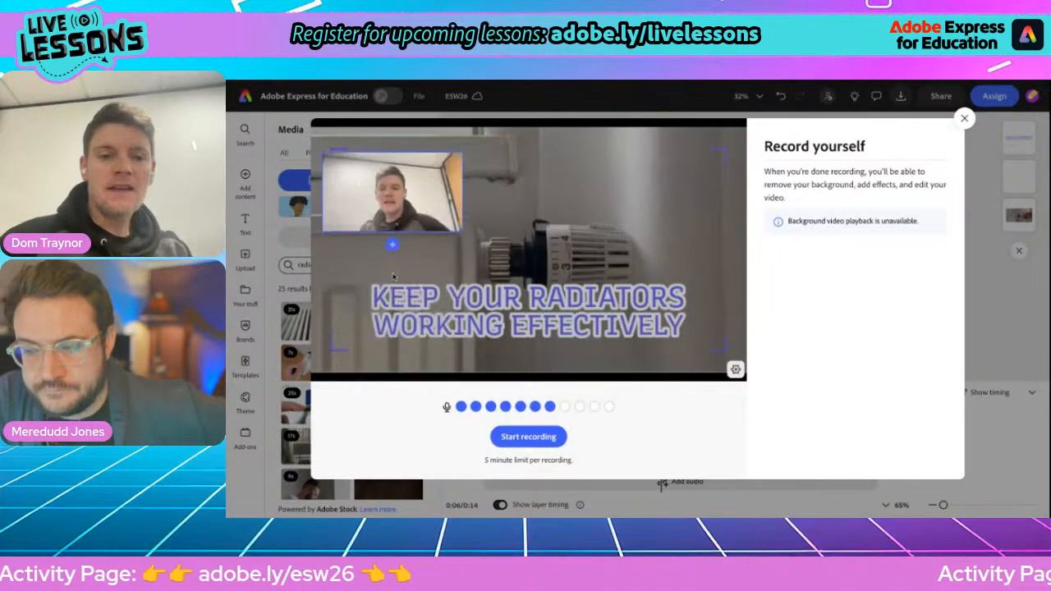
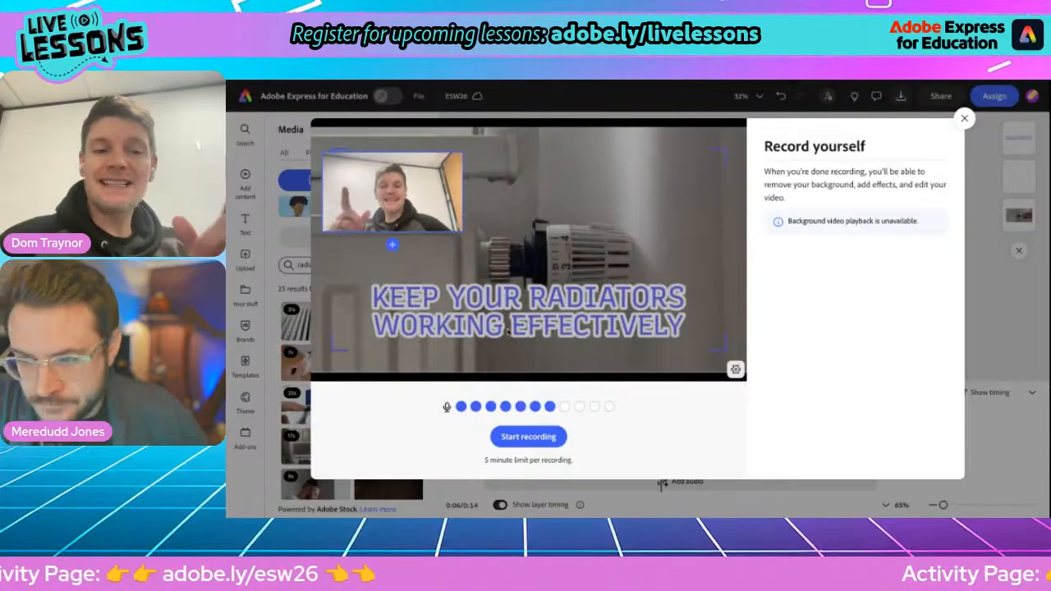
Record the presenter's webcam clip for the radiator tip and add it to the page.
{"action": "left_click", "coordinate": [526, 438]}
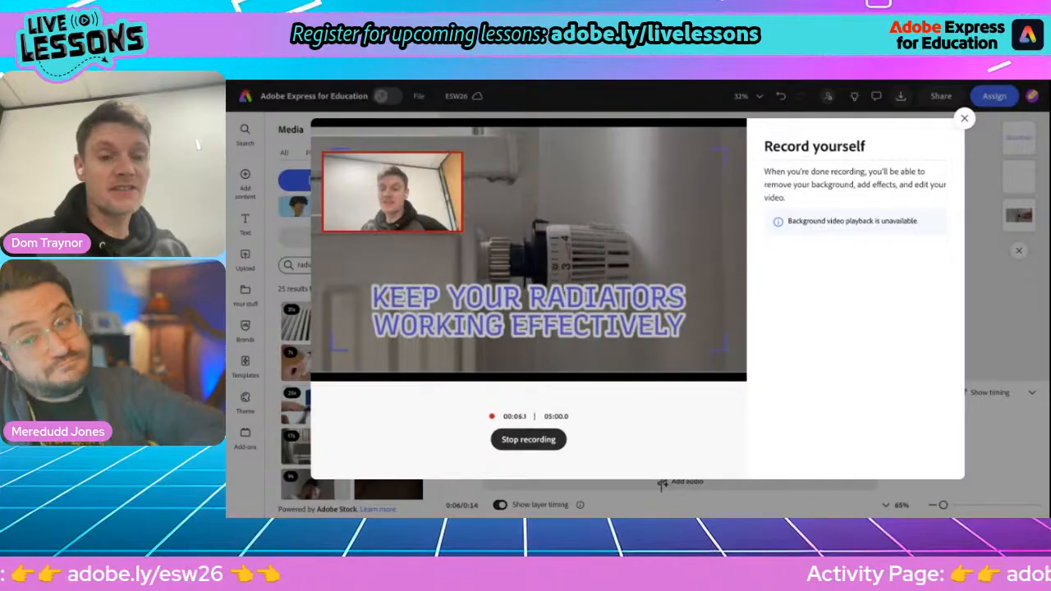
{"action": "left_click", "coordinate": [535, 442]}
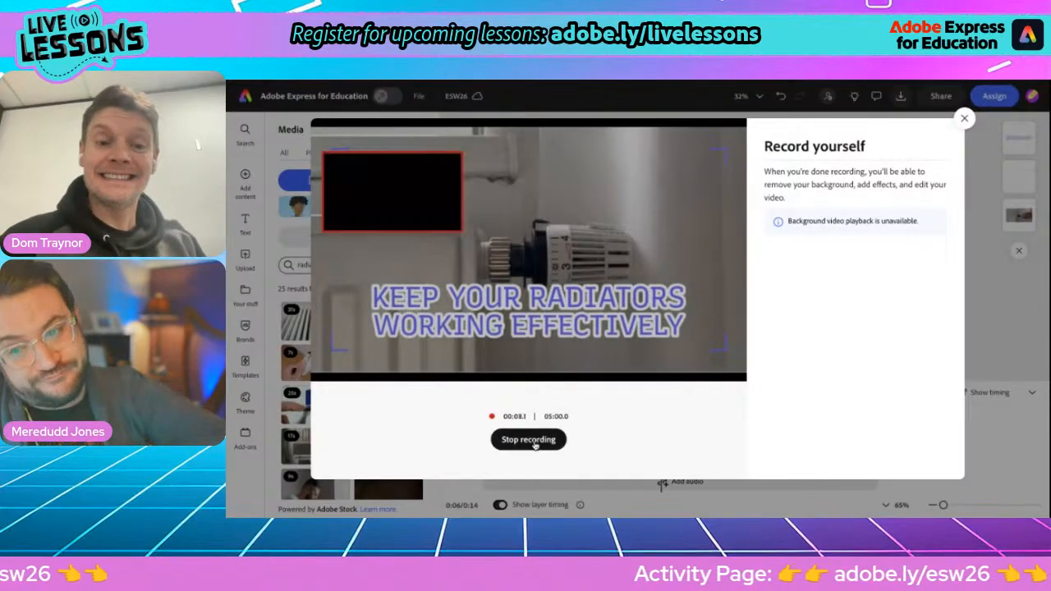
{"action": "left_click", "coordinate": [558, 422]}
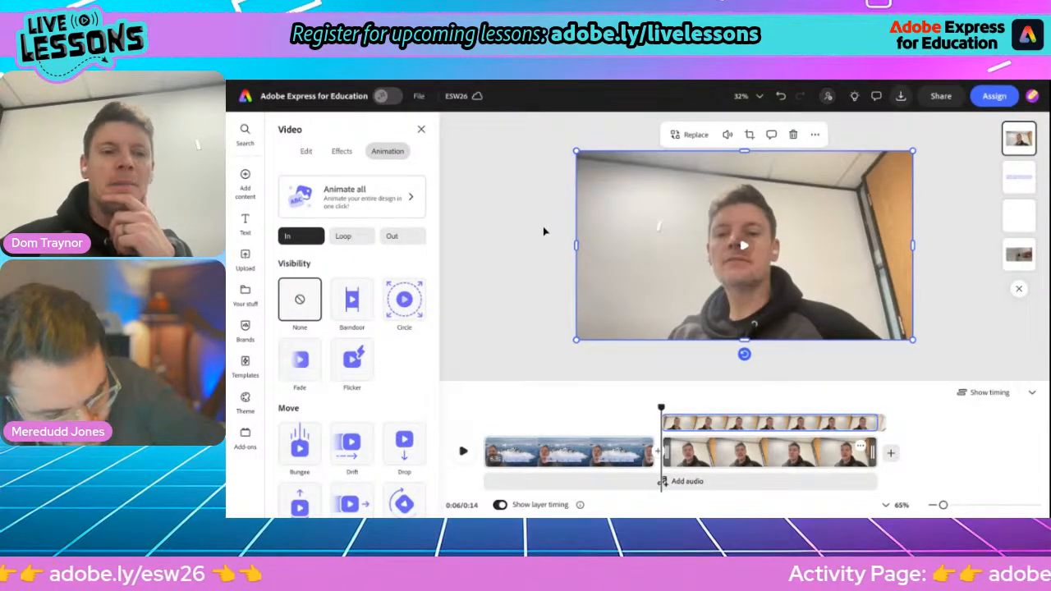
Give the webcam clip a Drift entrance animation with leftward direction, Soft personality and a duration of 1 s.
{"action": "scroll", "coordinate": [400, 404], "scroll_direction": "down", "scroll_amount": 2}
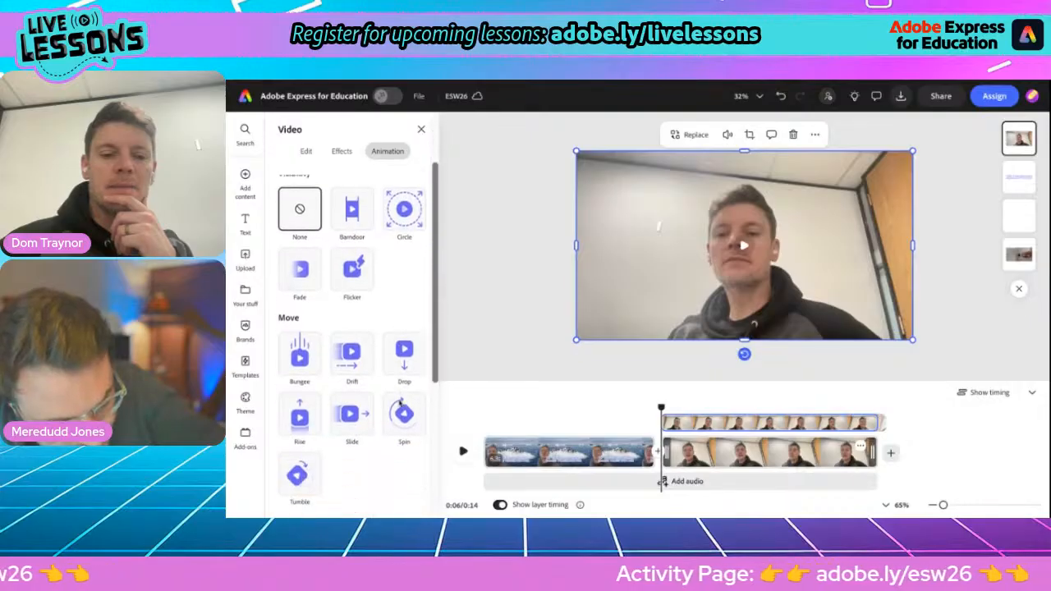
{"action": "scroll", "coordinate": [400, 404], "scroll_direction": "down", "scroll_amount": 1}
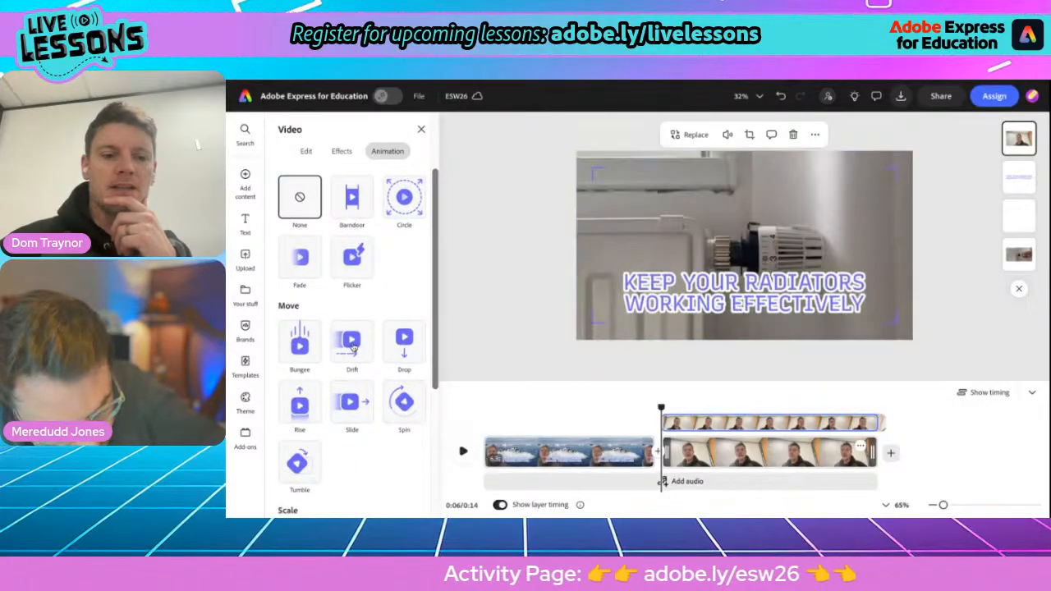
{"action": "left_click", "coordinate": [351, 344]}
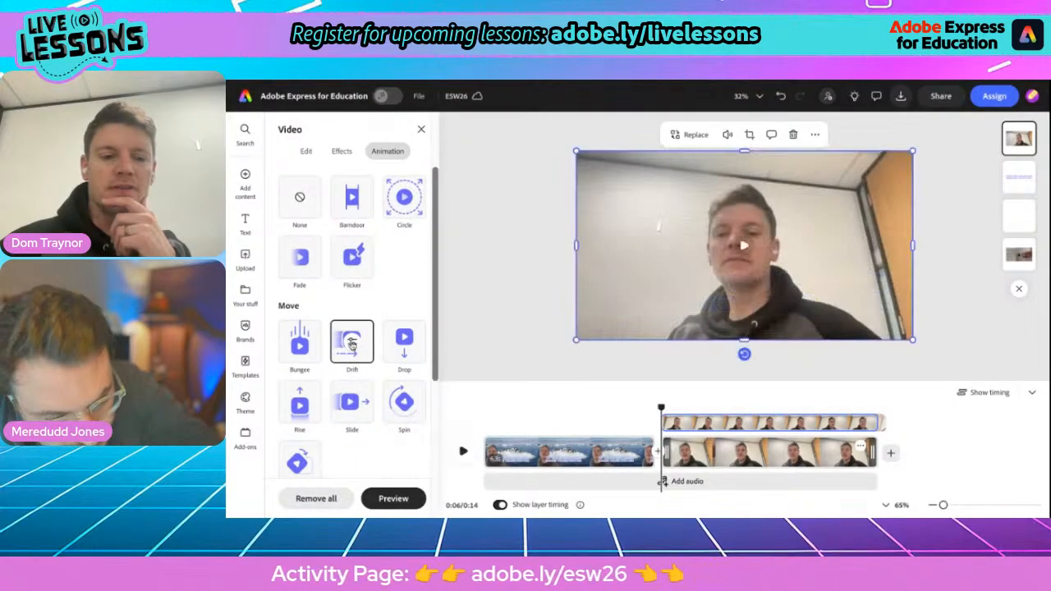
{"action": "left_click", "coordinate": [352, 344]}
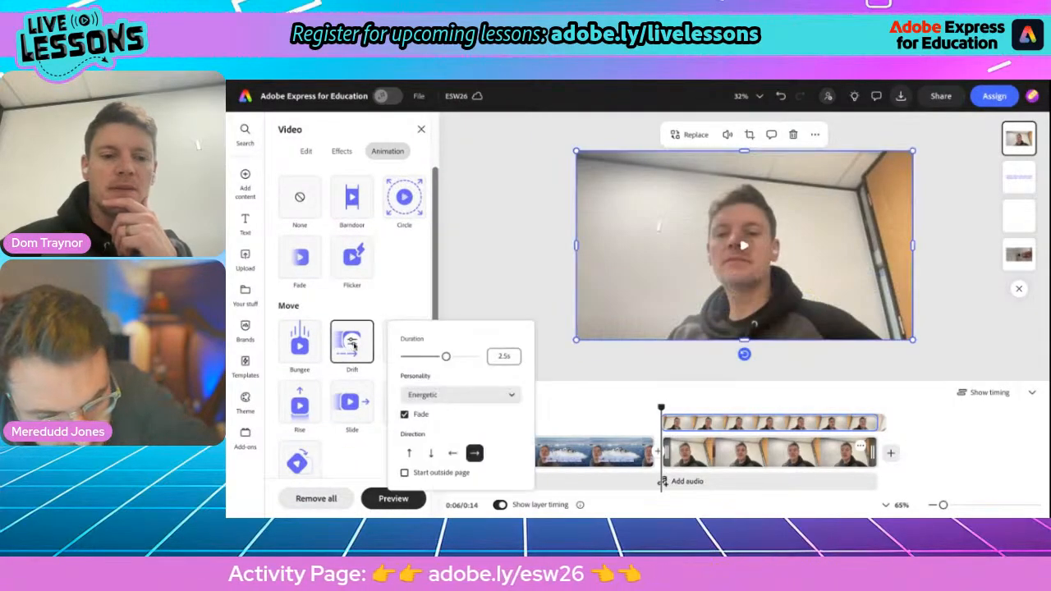
{"action": "left_click", "coordinate": [453, 455]}
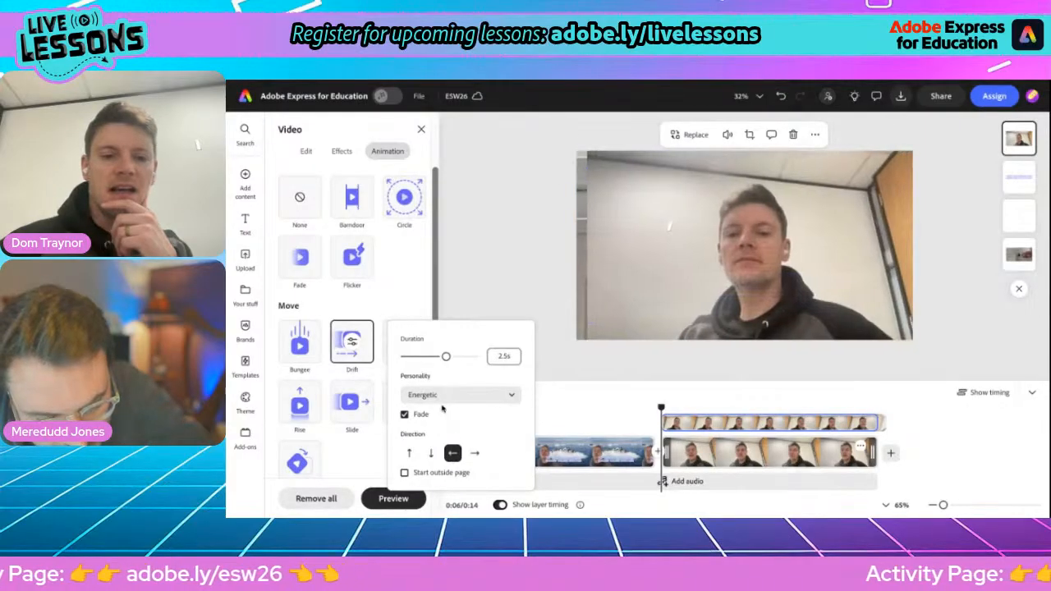
{"action": "left_click", "coordinate": [448, 395]}
{"action": "left_click", "coordinate": [437, 415]}
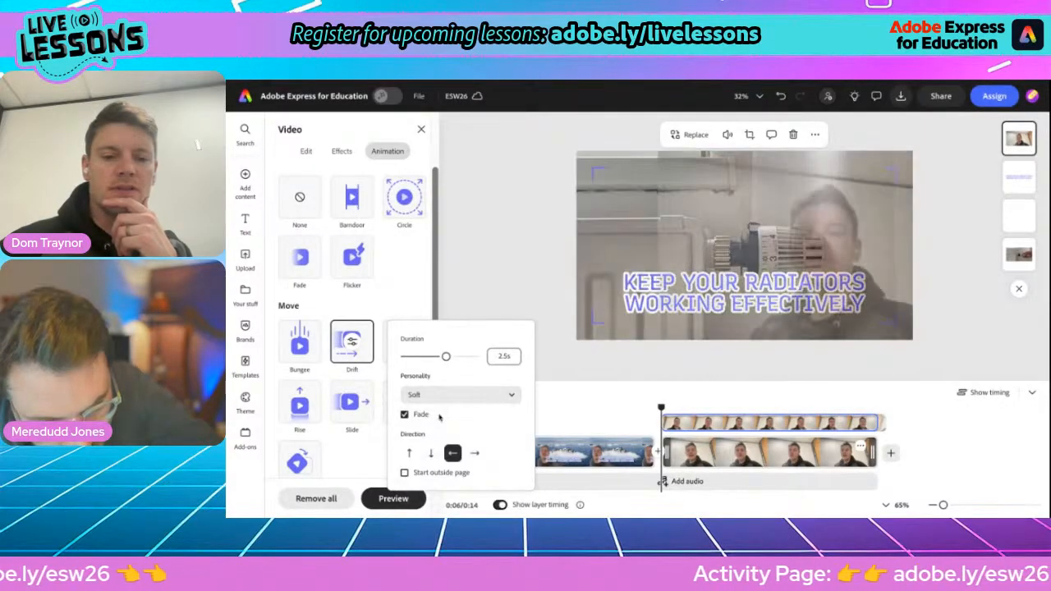
{"action": "left_click", "coordinate": [503, 355]}
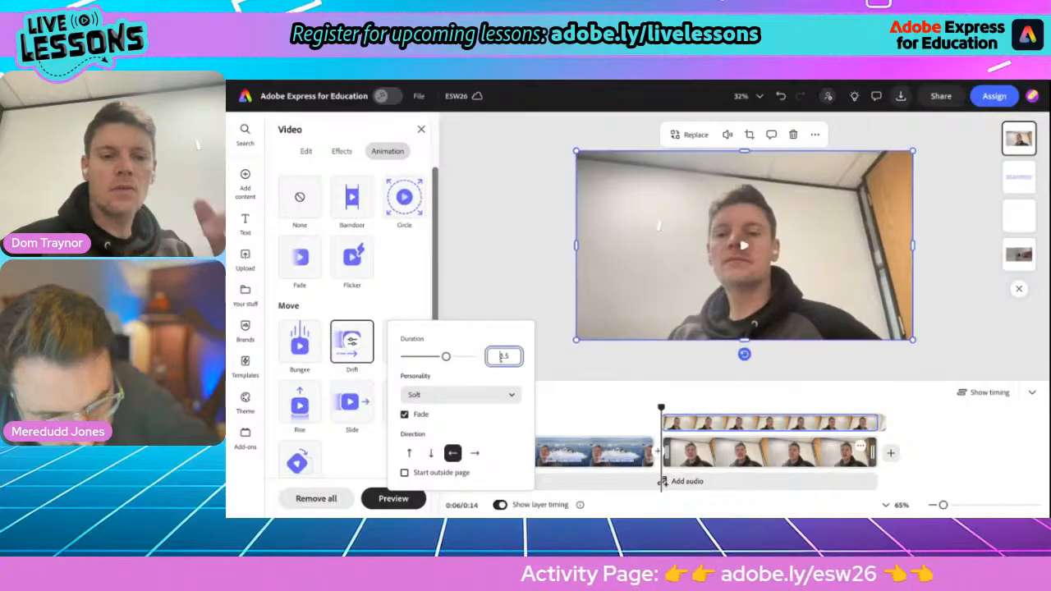
{"action": "type", "text": "1"}
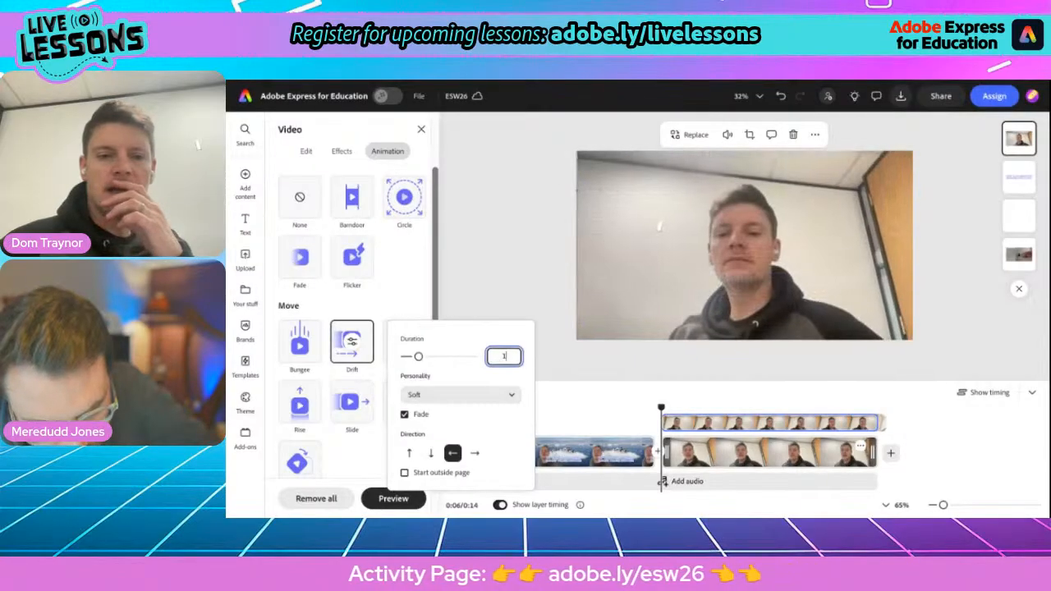
Remove the background from the webcam clip and enhance its speech.
{"action": "left_click", "coordinate": [310, 151]}
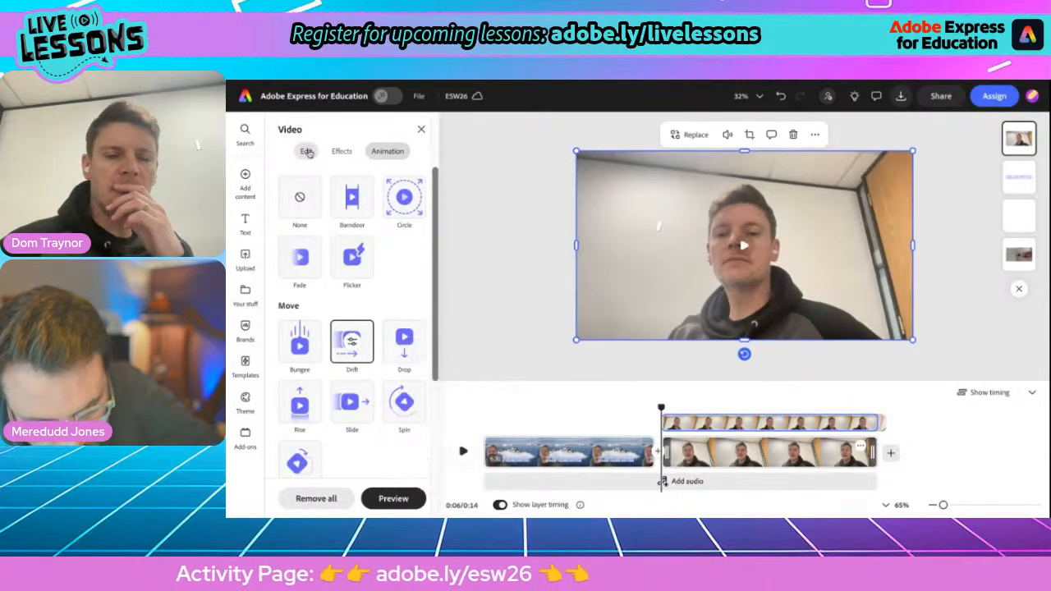
{"action": "left_click", "coordinate": [306, 151]}
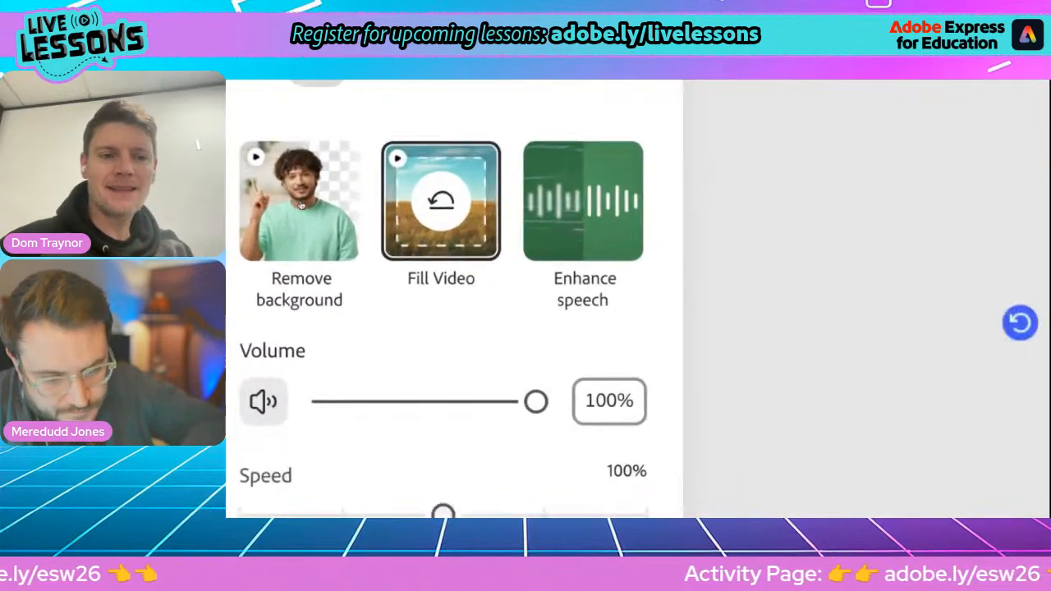
{"action": "left_click", "coordinate": [302, 206]}
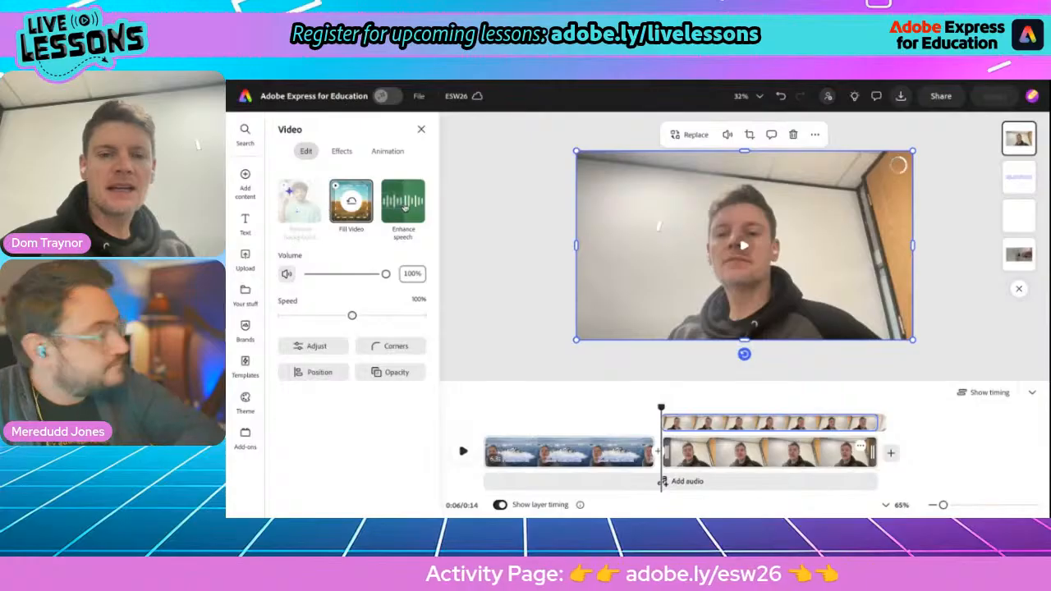
{"action": "left_click", "coordinate": [404, 208]}
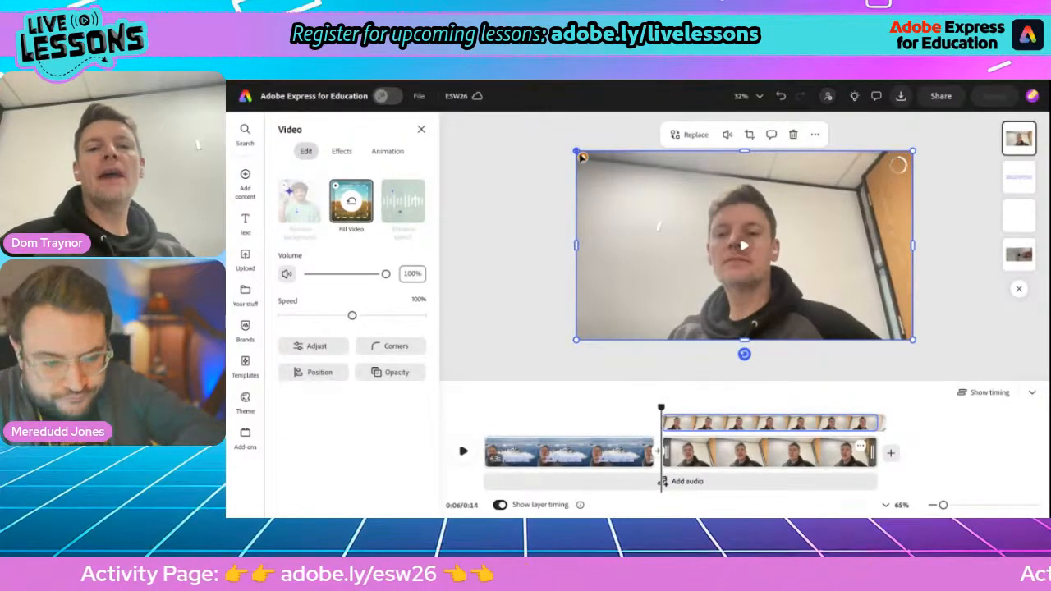
Move the cut-out webcam clip to the right side of the radiator page and play the video to check it.
{"action": "left_click_drag", "start_coordinate": [666, 235], "coordinate": [791, 232]}
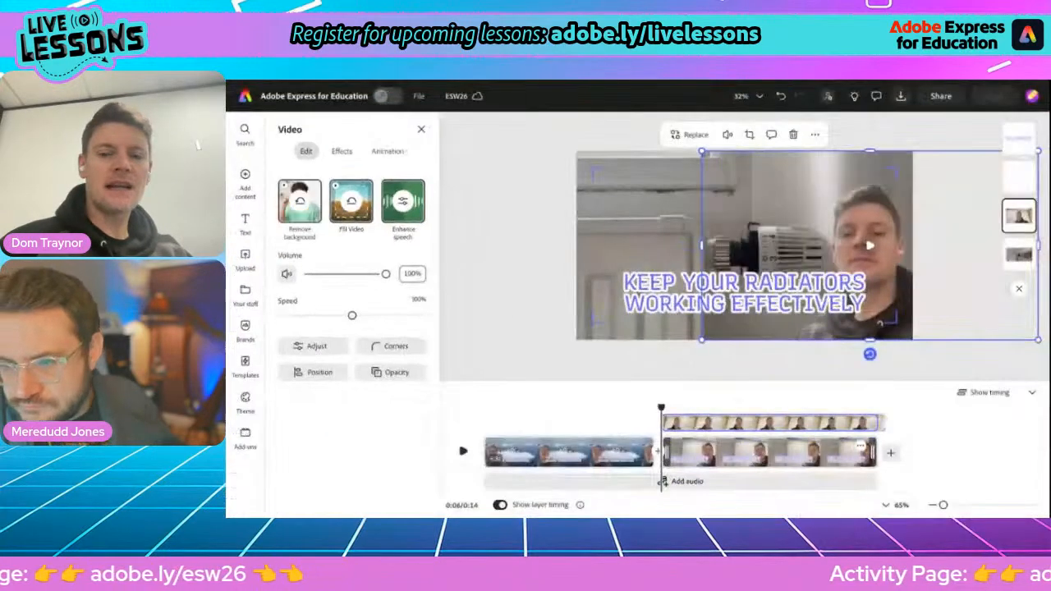
{"action": "left_click", "coordinate": [543, 326]}
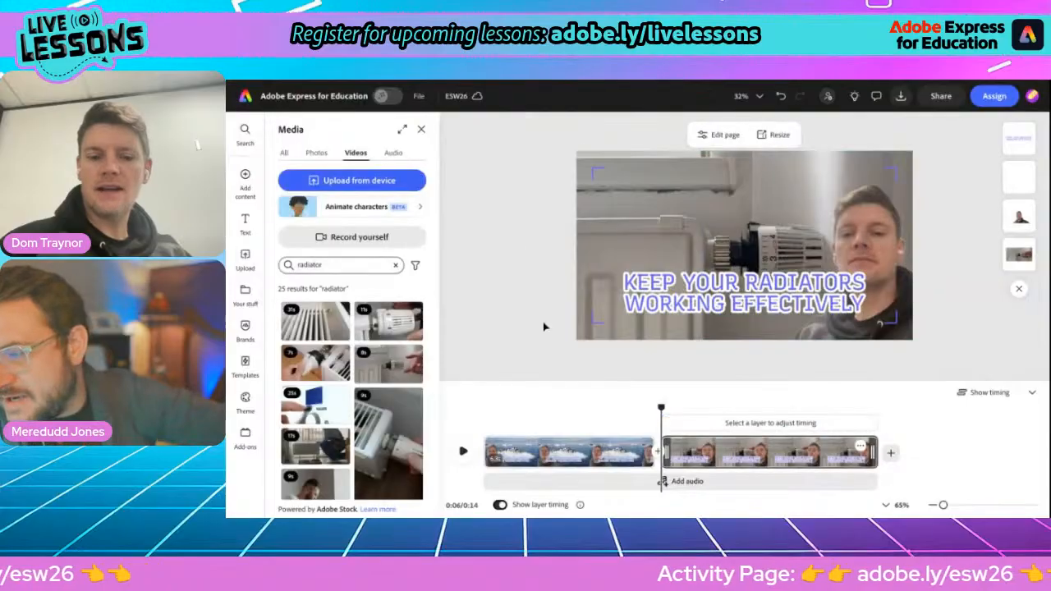
{"action": "left_click", "coordinate": [463, 452]}
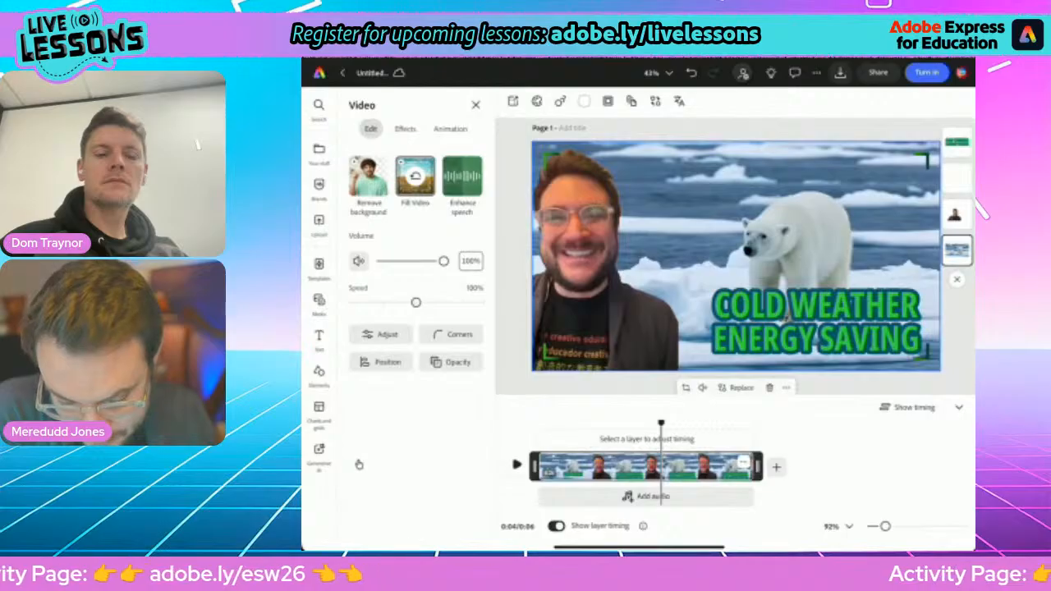
Open the page options of the "Cold weather energy saving" polar bear page in the other video's timeline.
{"action": "left_click", "coordinate": [744, 463]}
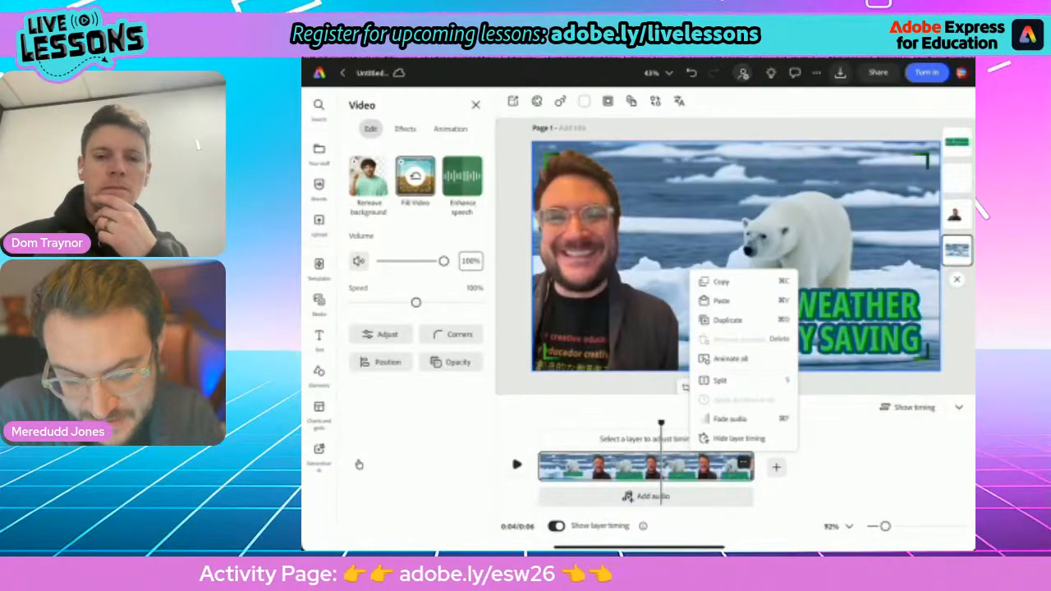
Duplicate the polar bear scene and replace the copy's title with "KEEP RADIATORS WORKING PROPERLY".
{"action": "left_click", "coordinate": [727, 319]}
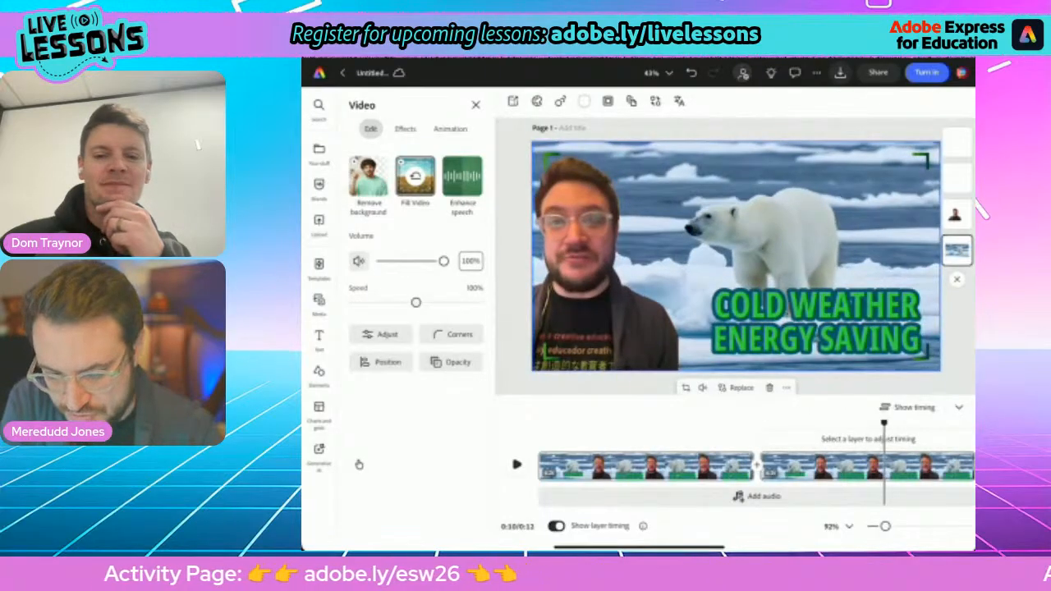
{"action": "left_click", "coordinate": [817, 320]}
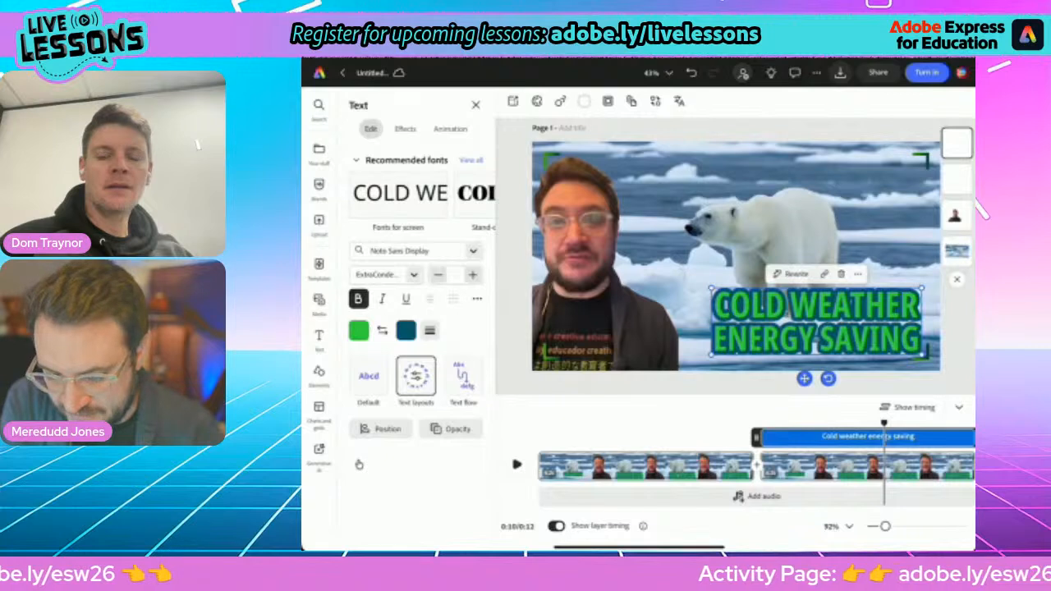
{"action": "left_click", "coordinate": [817, 320]}
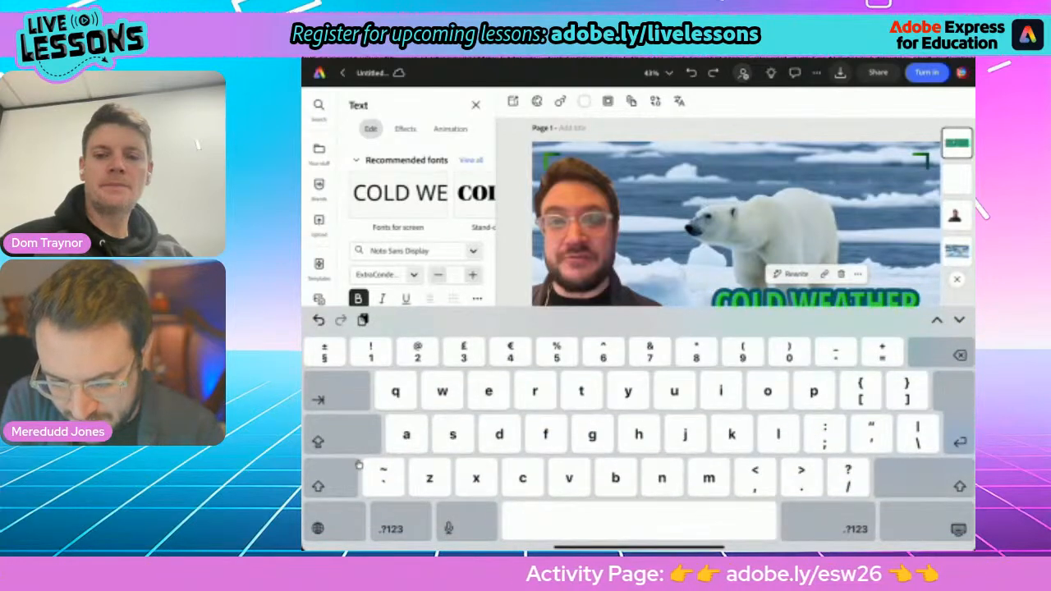
{"action": "key", "text": "super+a"}
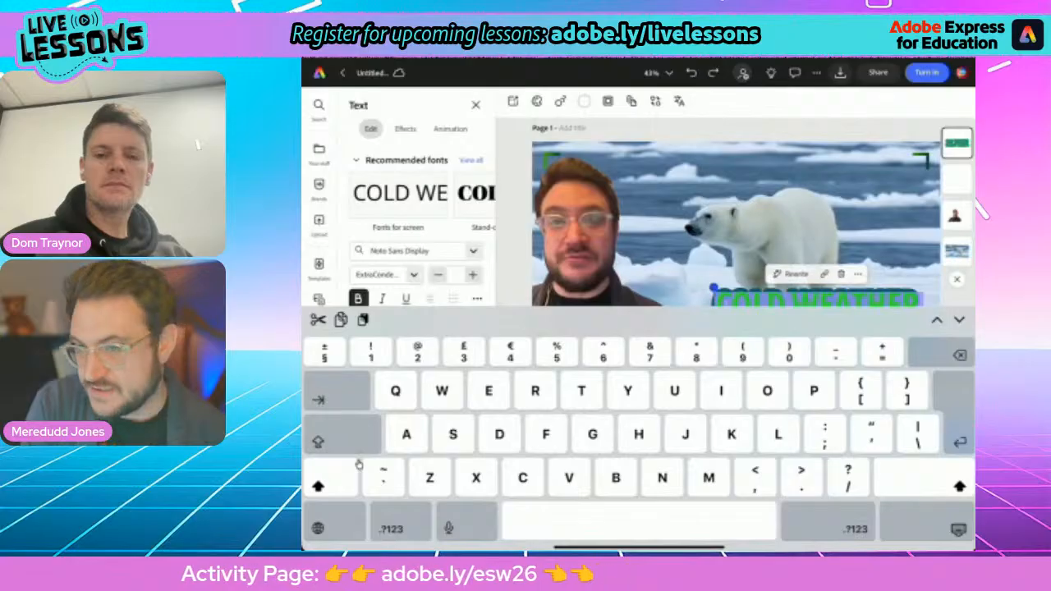
{"action": "type", "text": "K"}
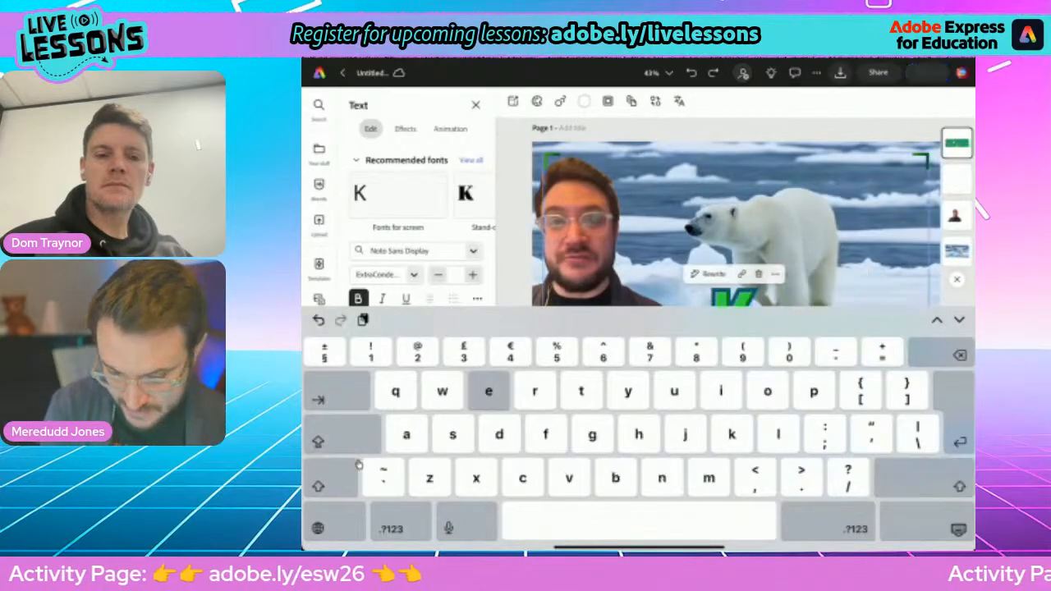
{"action": "type", "text": "EEP RA"}
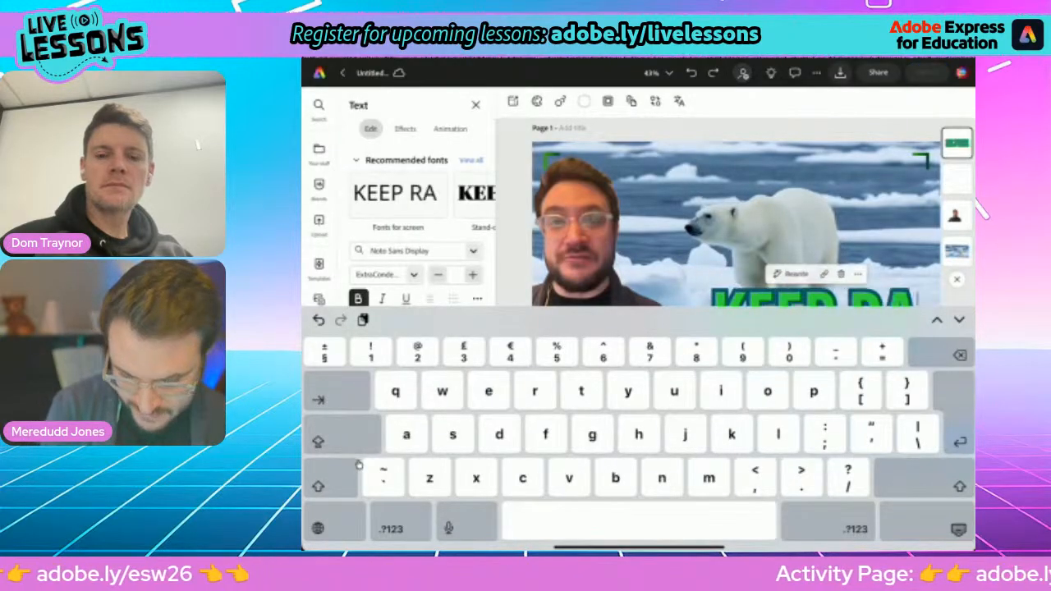
{"action": "type", "text": "DIATOR"}
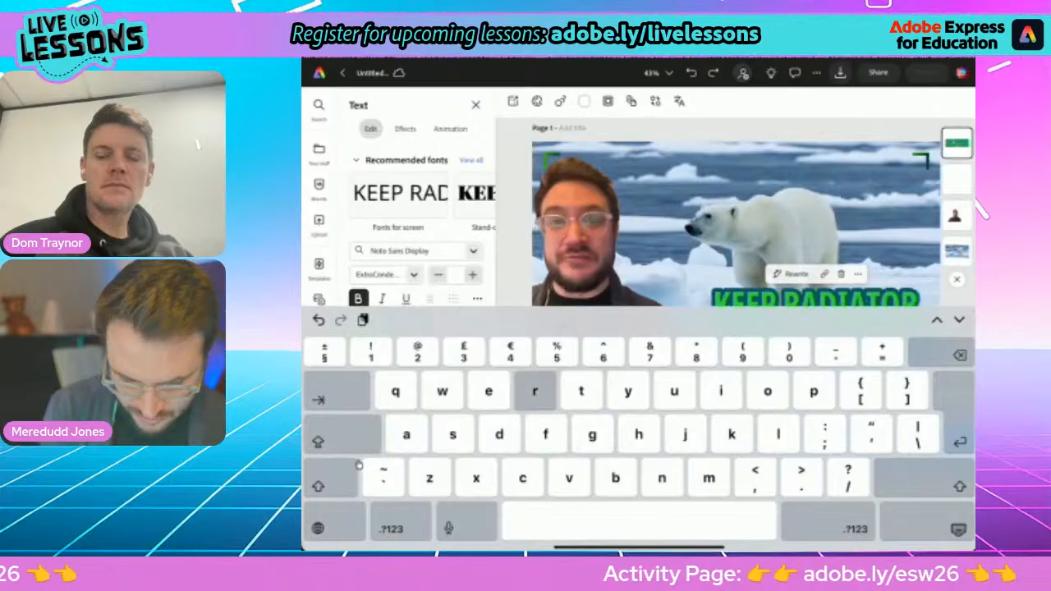
{"action": "type", "text": "S WO"}
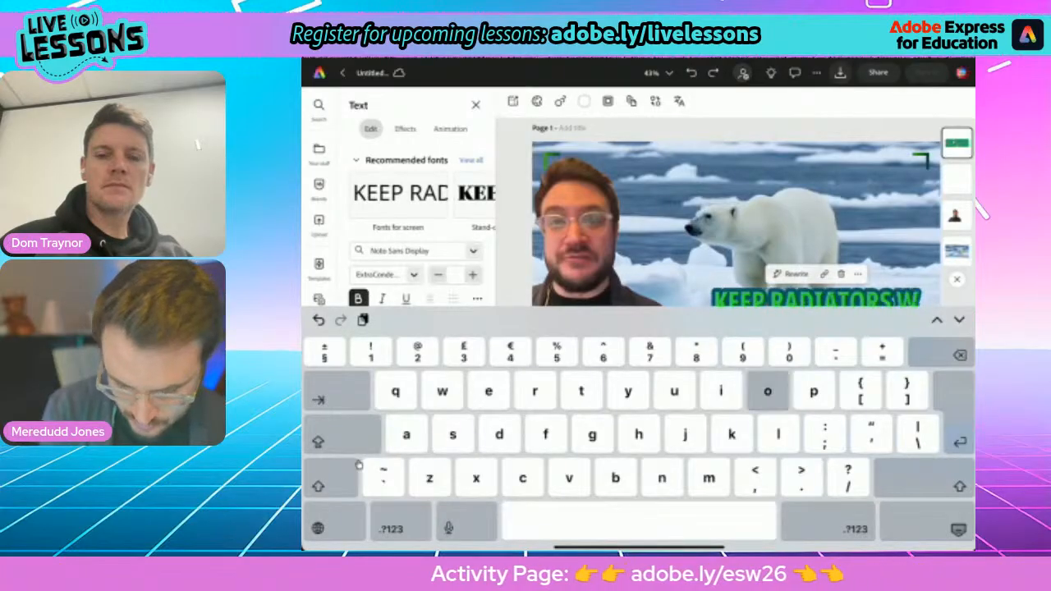
{"action": "key", "text": "BackSpace"}
{"action": "key", "text": "BackSpace"}
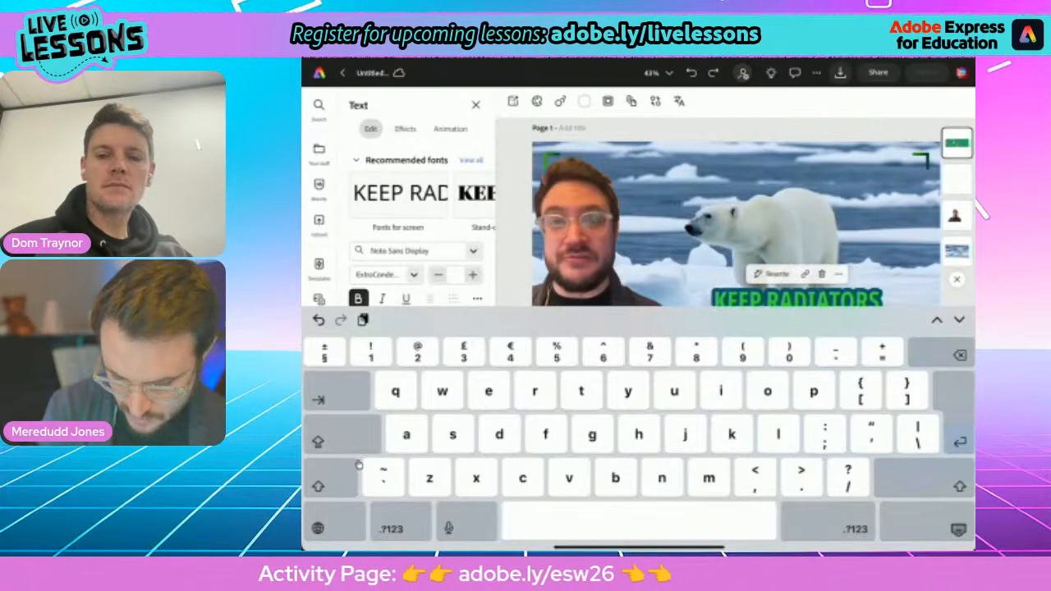
{"action": "type", "text": "OPERL"}
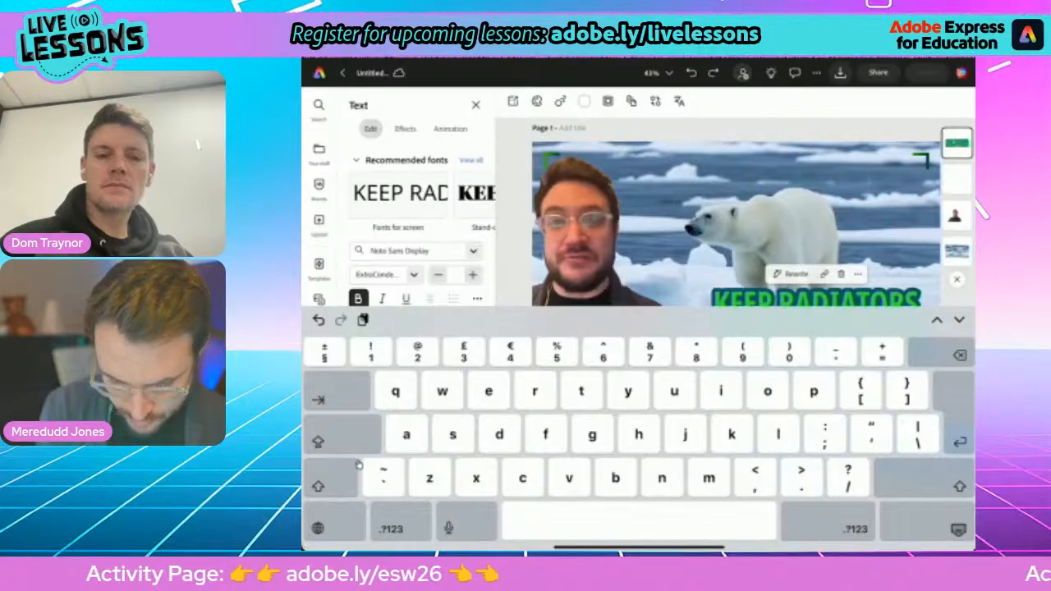
{"action": "type", "text": "Y"}
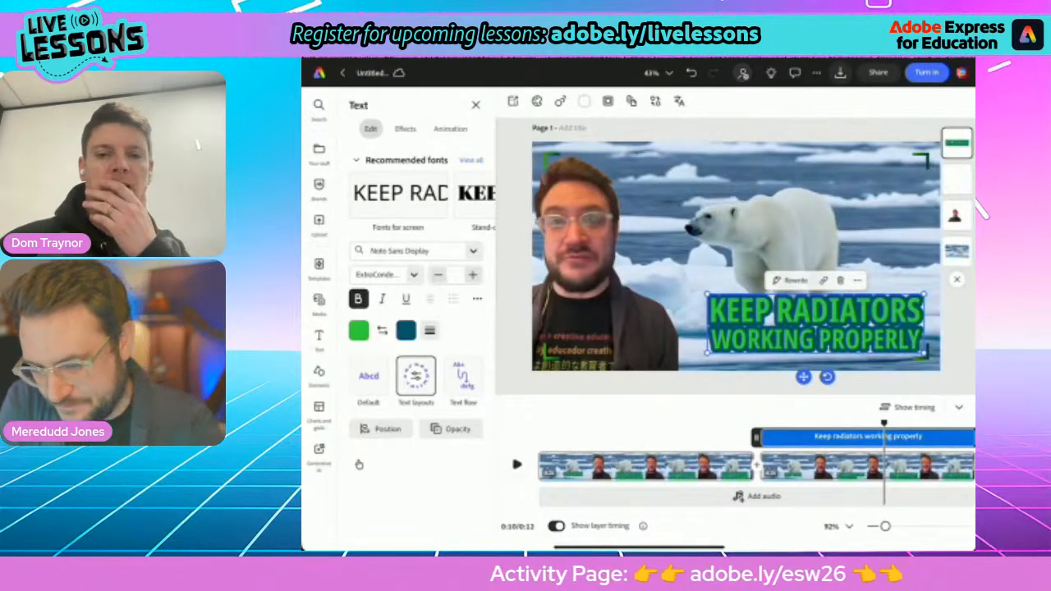
Delete the presenter's cut-out video from the duplicated scene.
{"action": "left_click", "coordinate": [955, 215]}
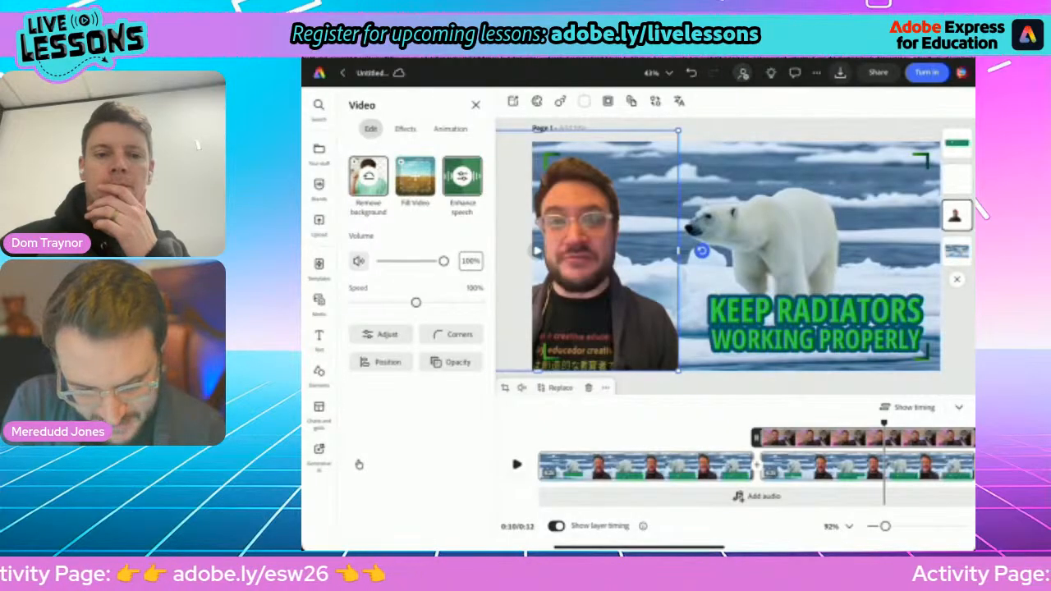
{"action": "key", "text": "Delete"}
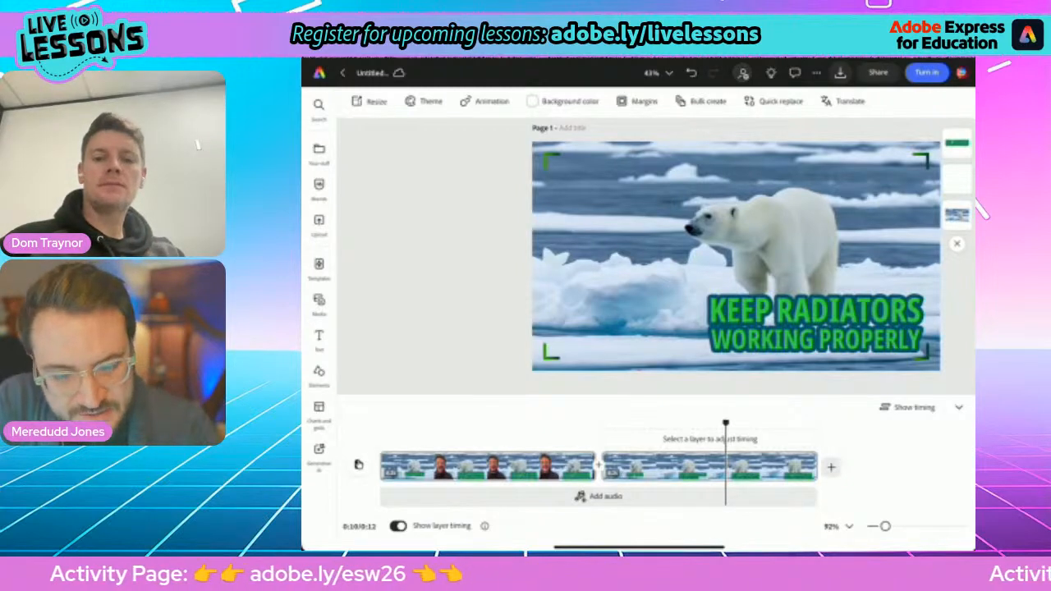
Search the stock videos for "Heating" to find a replacement for the duplicated scene's polar bear background.
{"action": "key", "text": "Tab"}
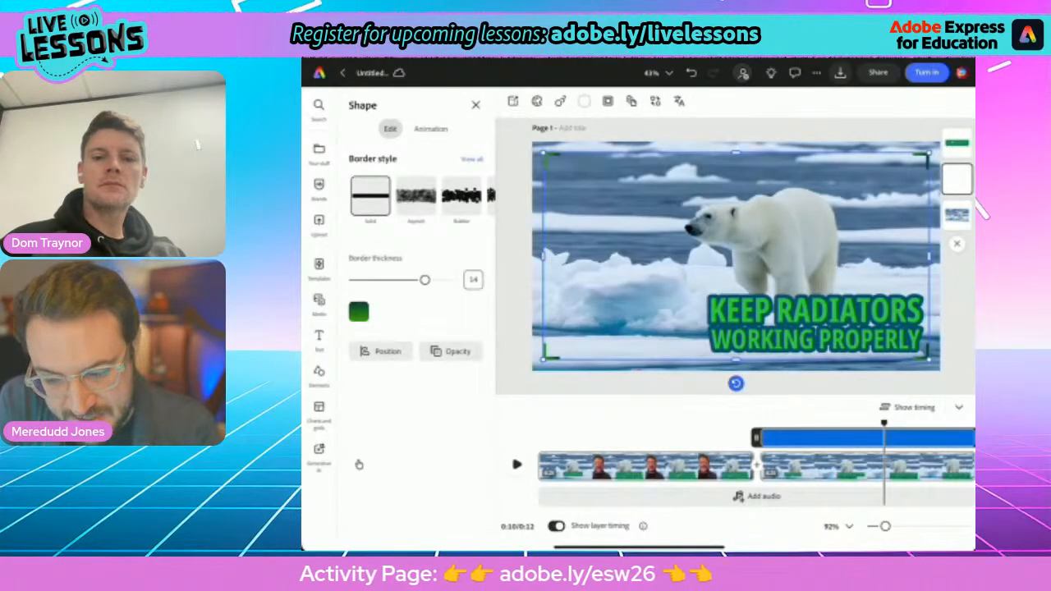
{"action": "key", "text": "Tab"}
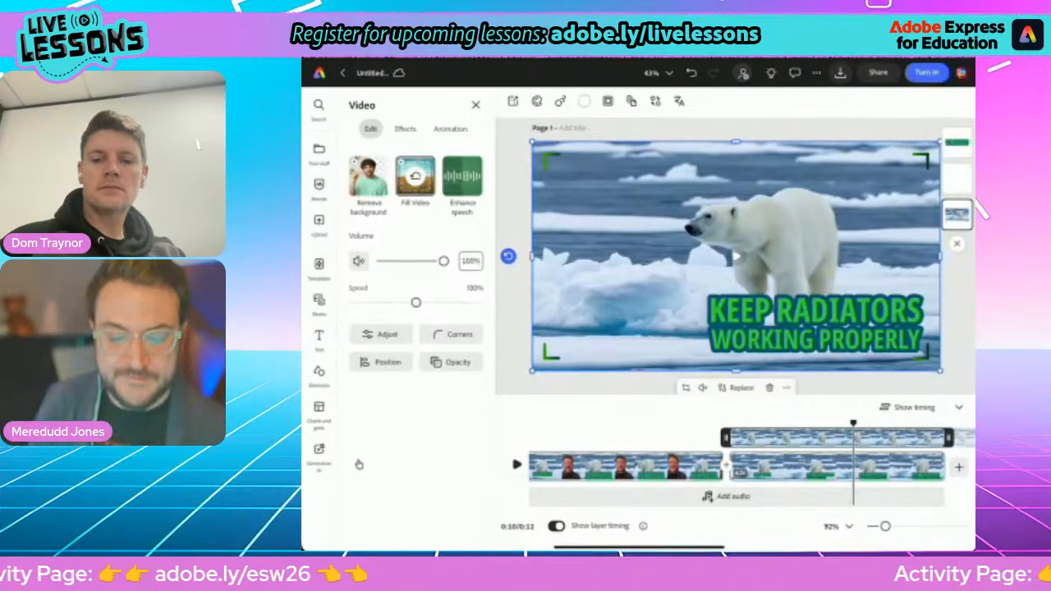
{"action": "left_click", "coordinate": [741, 387]}
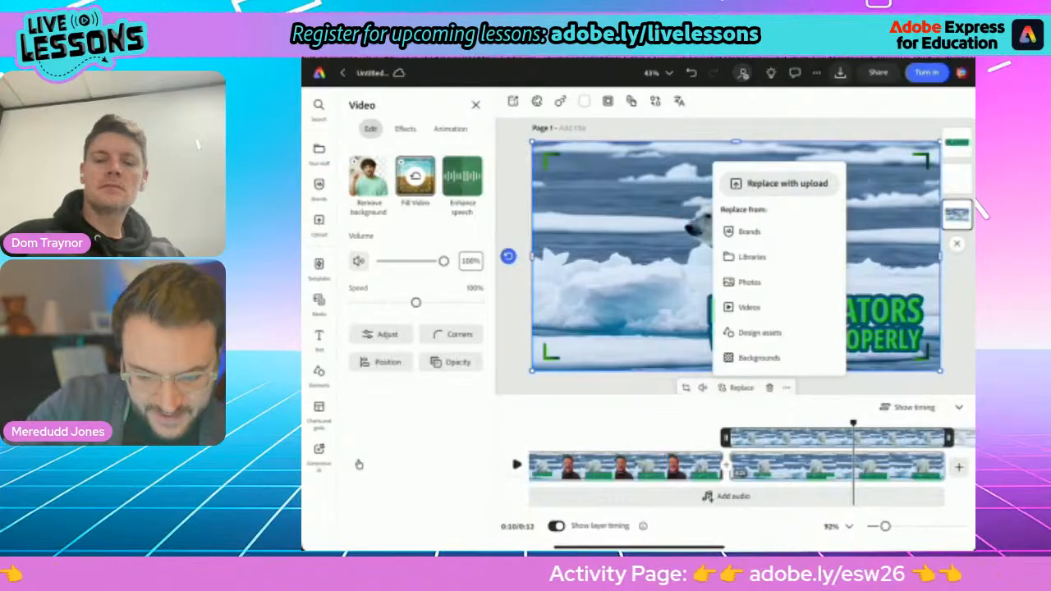
{"action": "left_click", "coordinate": [749, 307]}
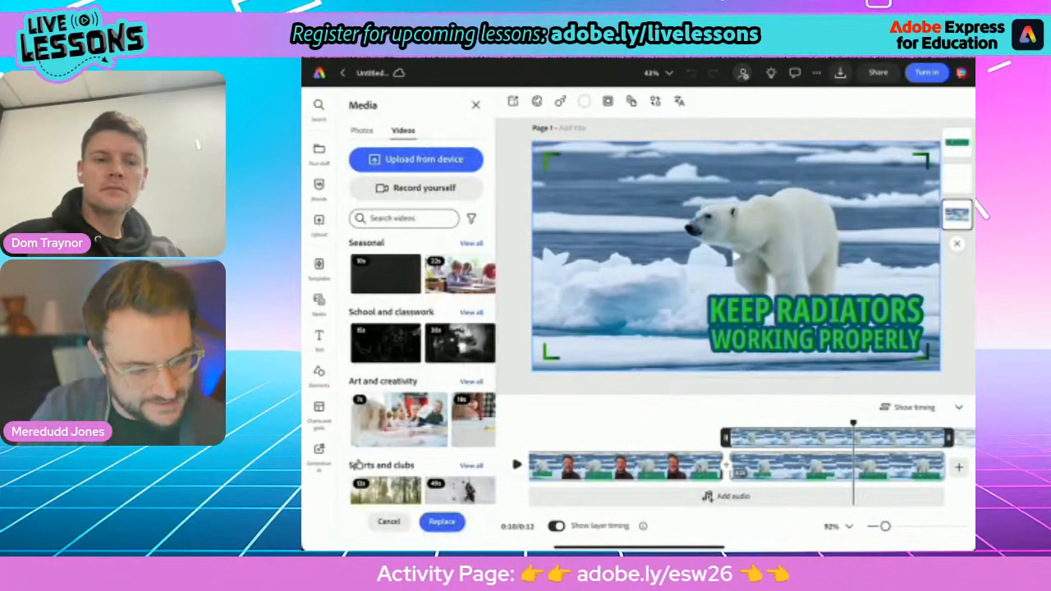
{"action": "left_click", "coordinate": [404, 218]}
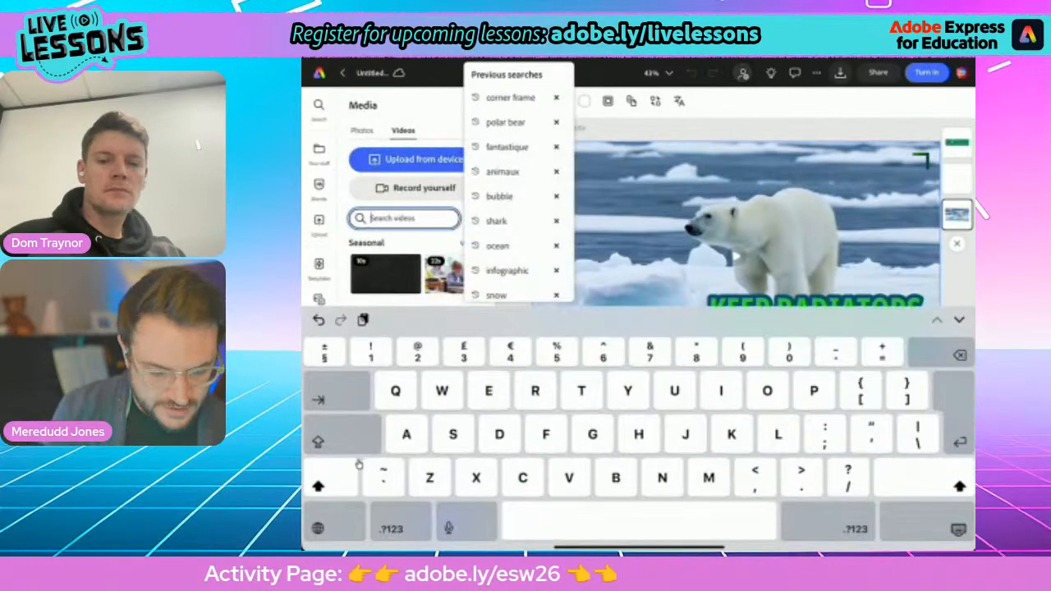
{"action": "type", "text": "Heating"}
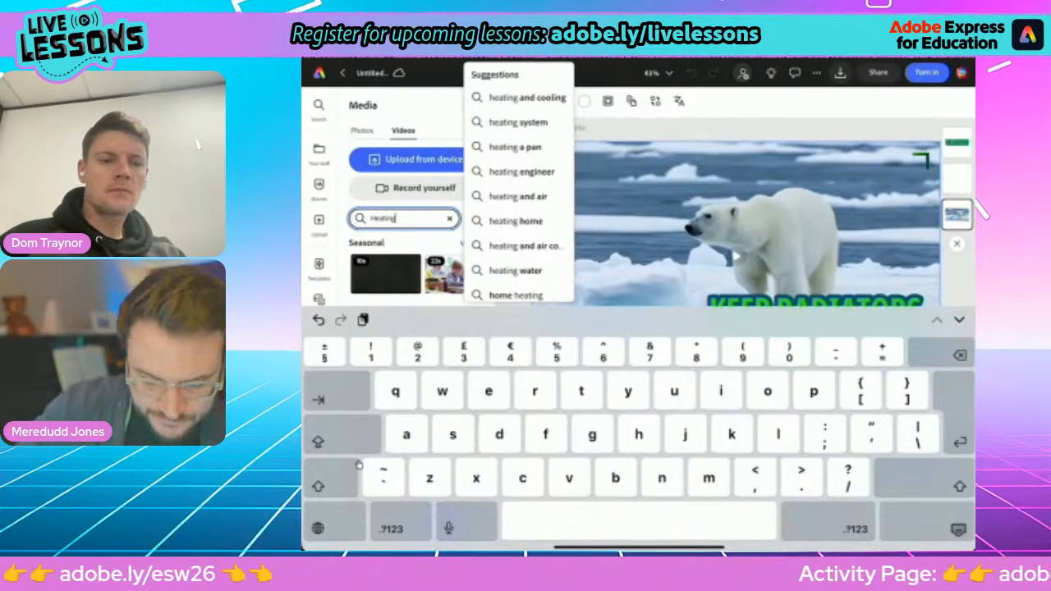
{"action": "key", "text": "Return"}
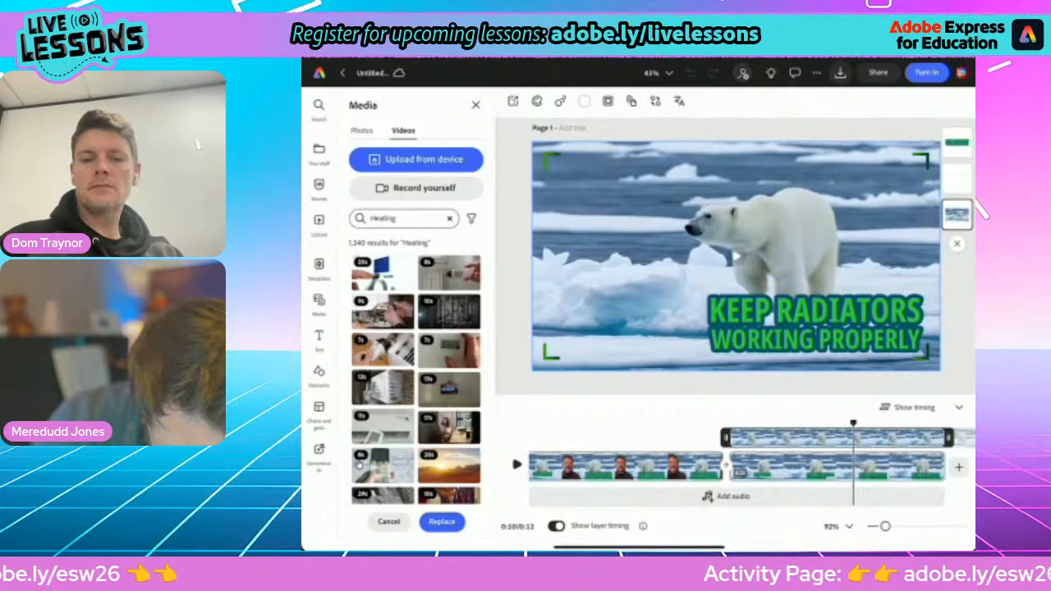
Replace the polar bear background with the clip of a round thermostat on turquoise wooden boards.
{"action": "scroll", "coordinate": [359, 464], "scroll_direction": "down", "scroll_amount": 1}
{"action": "scroll", "coordinate": [358, 464], "scroll_direction": "down", "scroll_amount": 3}
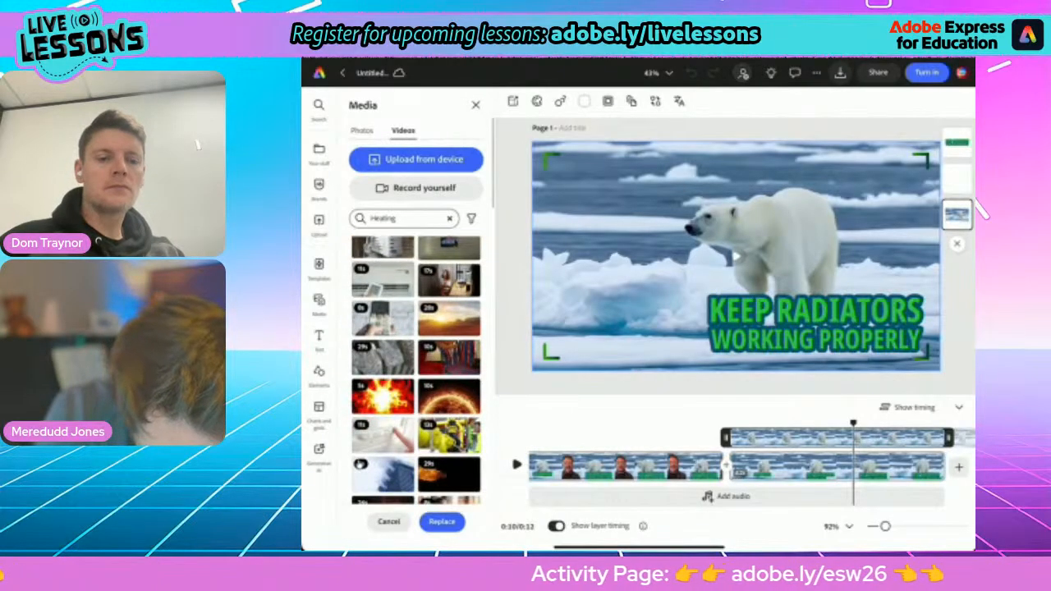
{"action": "scroll", "coordinate": [358, 464], "scroll_direction": "down", "scroll_amount": 3}
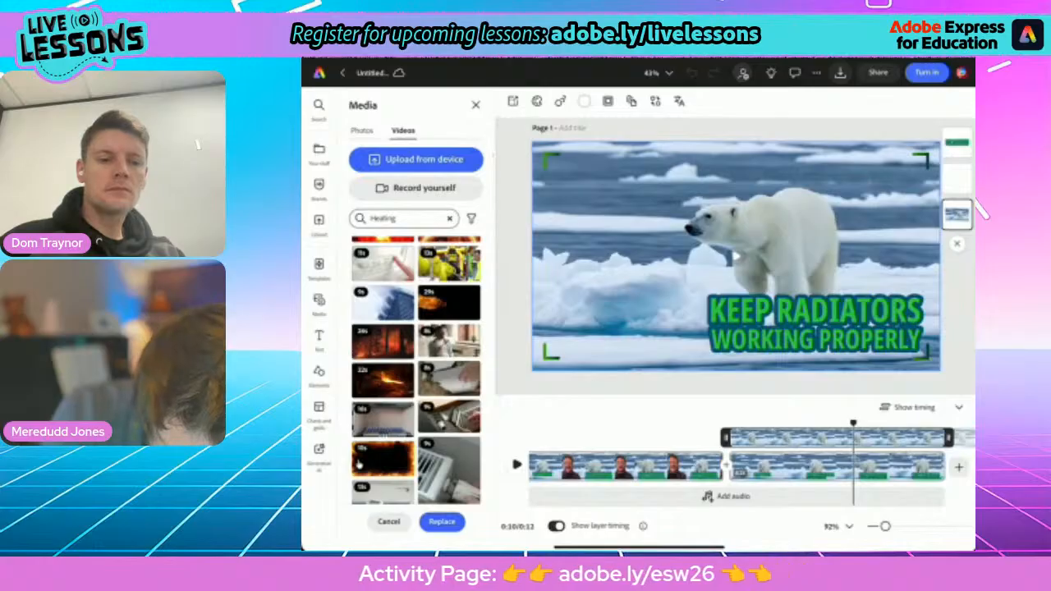
{"action": "scroll", "coordinate": [359, 464], "scroll_direction": "down", "scroll_amount": 2}
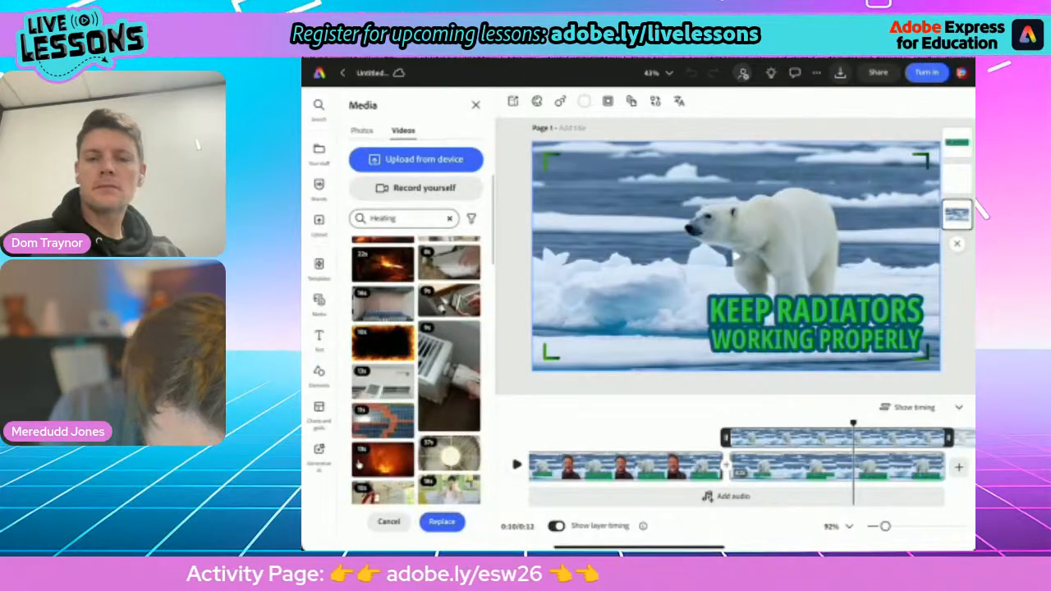
{"action": "scroll", "coordinate": [358, 464], "scroll_direction": "down", "scroll_amount": 3}
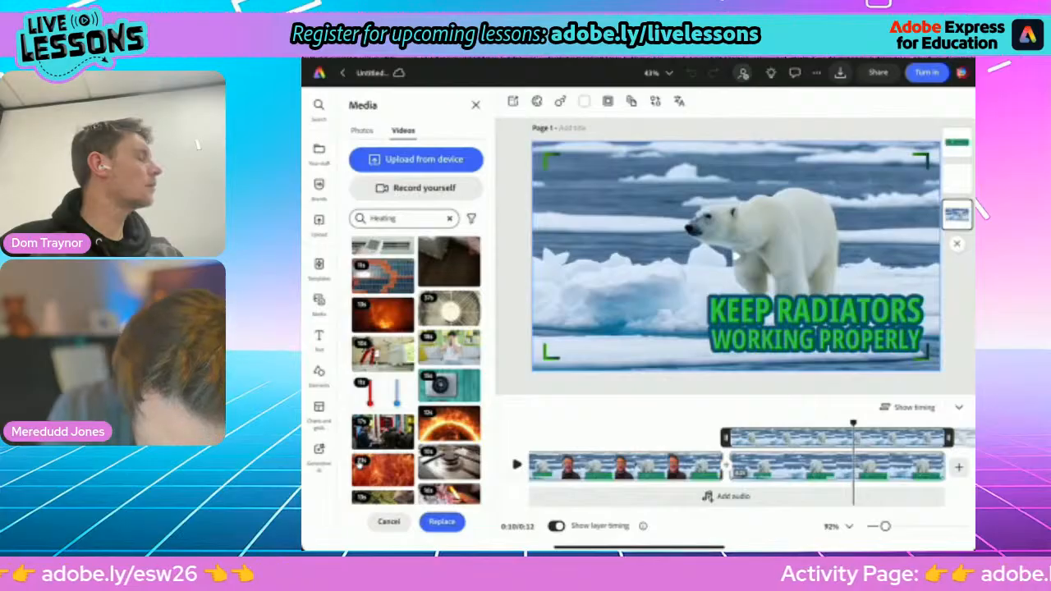
{"action": "key", "text": "Delete"}
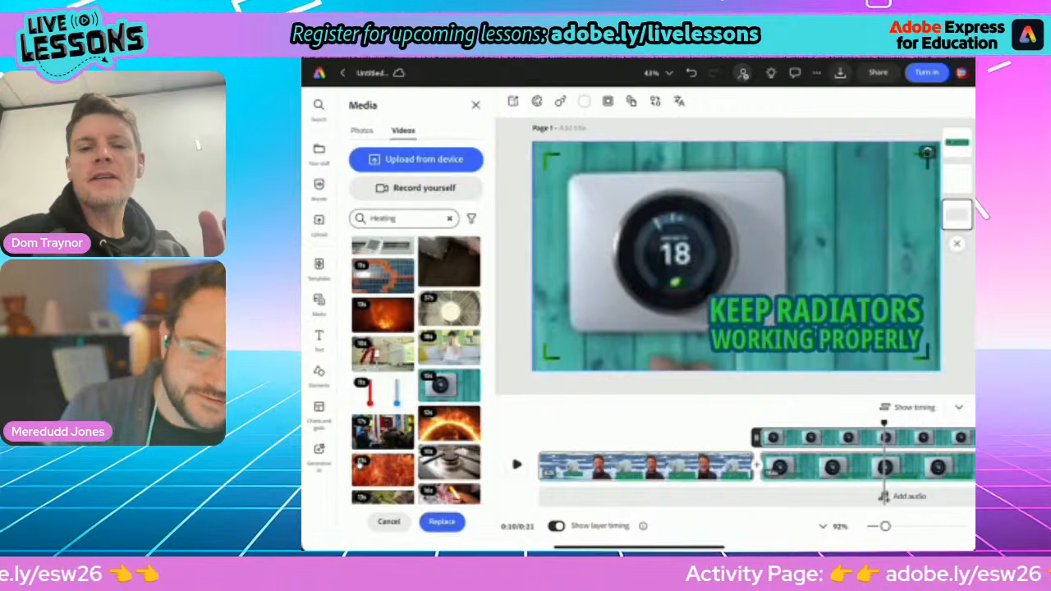
Move the radiator title into the lower-left corner of the corner frame and shrink it to cover less of the thermostat.
{"action": "left_click", "coordinate": [816, 324]}
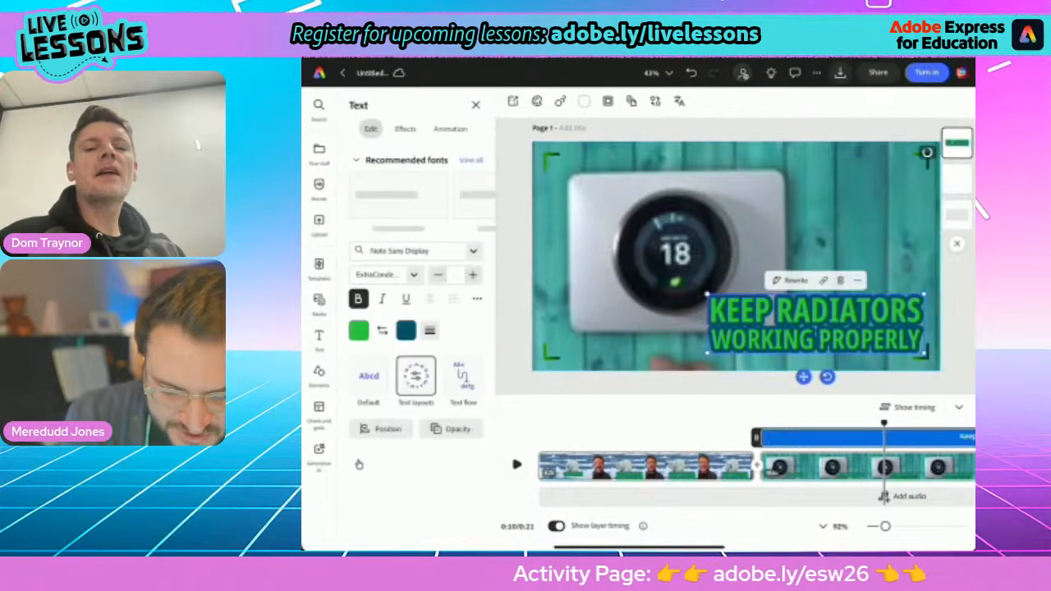
{"action": "left_click_drag", "start_coordinate": [817, 325], "coordinate": [657, 325]}
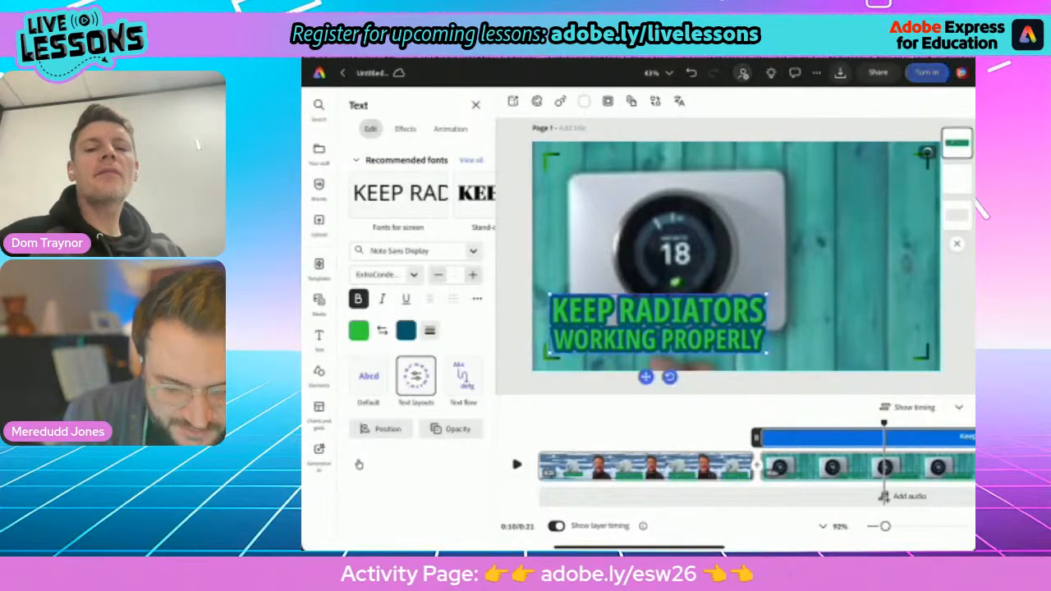
{"action": "left_click_drag", "start_coordinate": [767, 293], "coordinate": [732, 307]}
{"action": "mouse_move", "coordinate": [632, 330]}
{"action": "left_mouse_down"}
{"action": "mouse_move", "coordinate": [654, 328]}
{"action": "mouse_move", "coordinate": [637, 330]}
{"action": "left_mouse_up"}
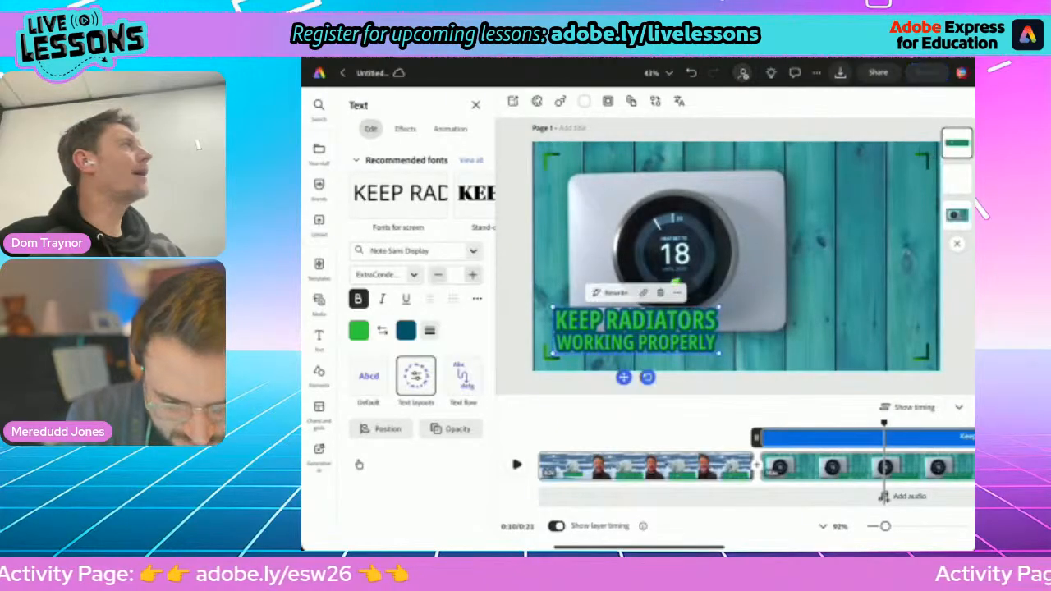
{"action": "key", "text": "Escape"}
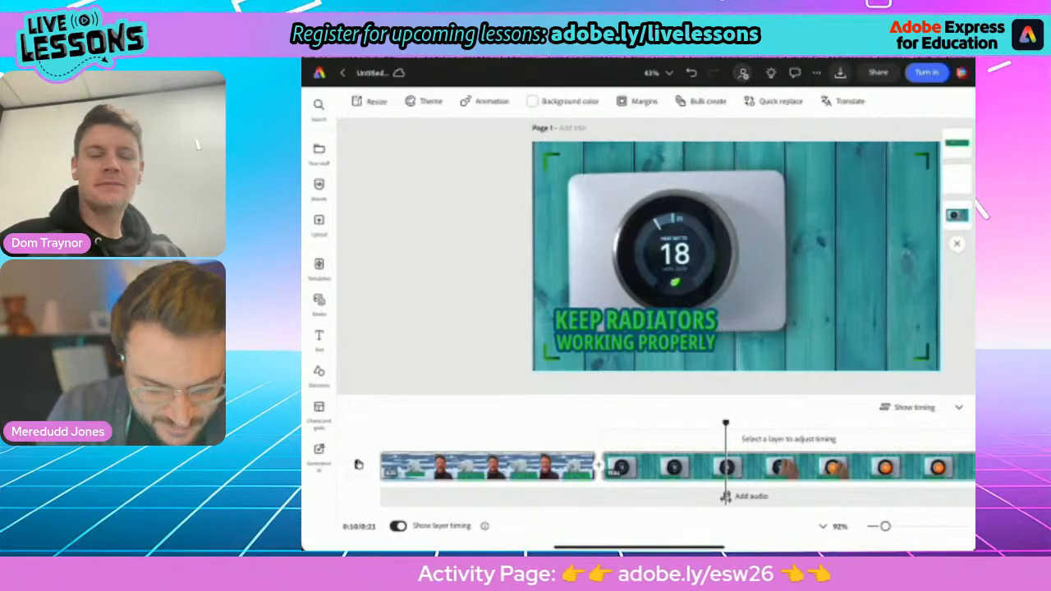
Trim the thermostat scene on the timeline so that the whole video lasts 16 seconds.
{"action": "left_click_drag", "start_coordinate": [725, 423], "coordinate": [534, 423]}
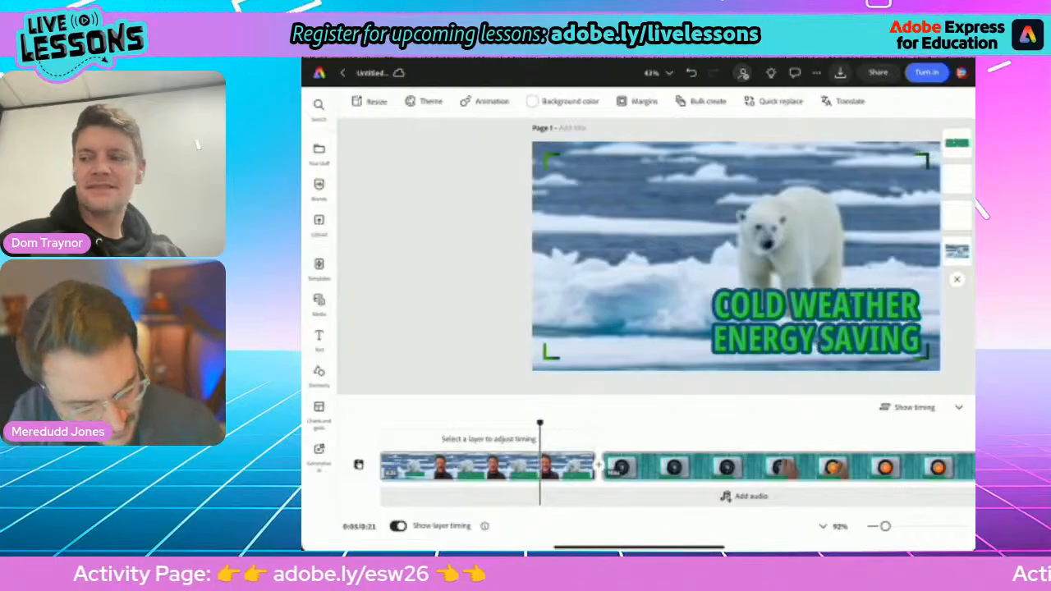
{"action": "left_click_drag", "start_coordinate": [534, 423], "coordinate": [632, 424]}
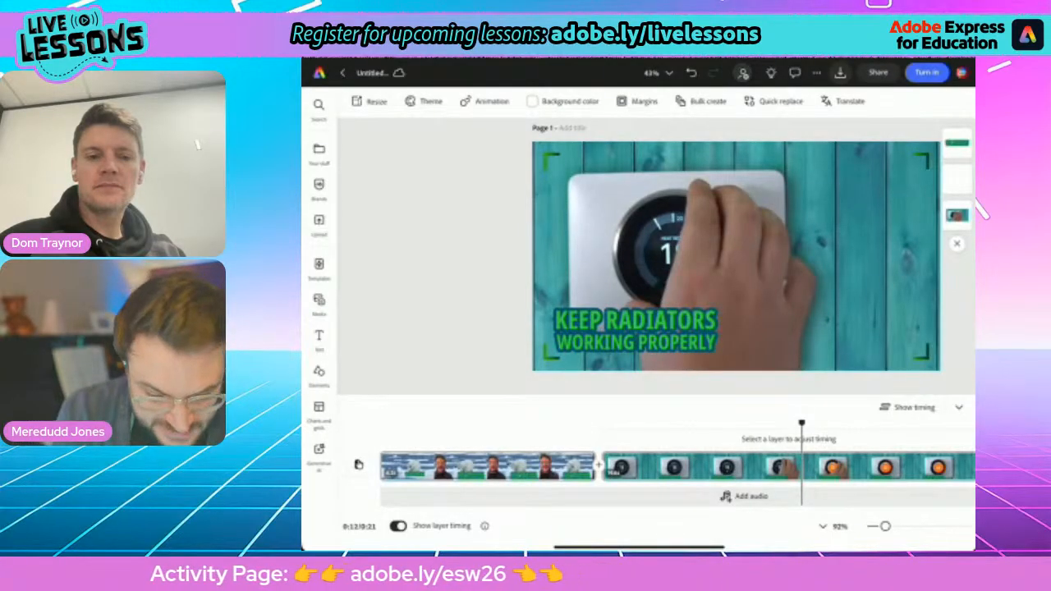
{"action": "scroll", "coordinate": [673, 468], "scroll_direction": "right", "scroll_amount": 2}
{"action": "scroll", "coordinate": [673, 468], "scroll_direction": "right", "scroll_amount": 3}
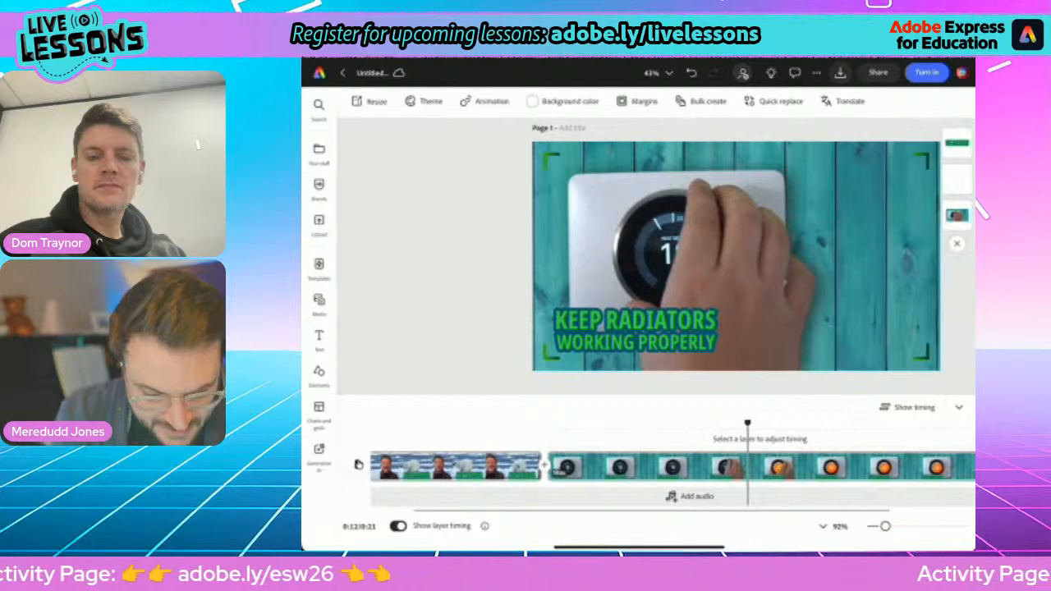
{"action": "left_click_drag", "start_coordinate": [684, 423], "coordinate": [643, 407]}
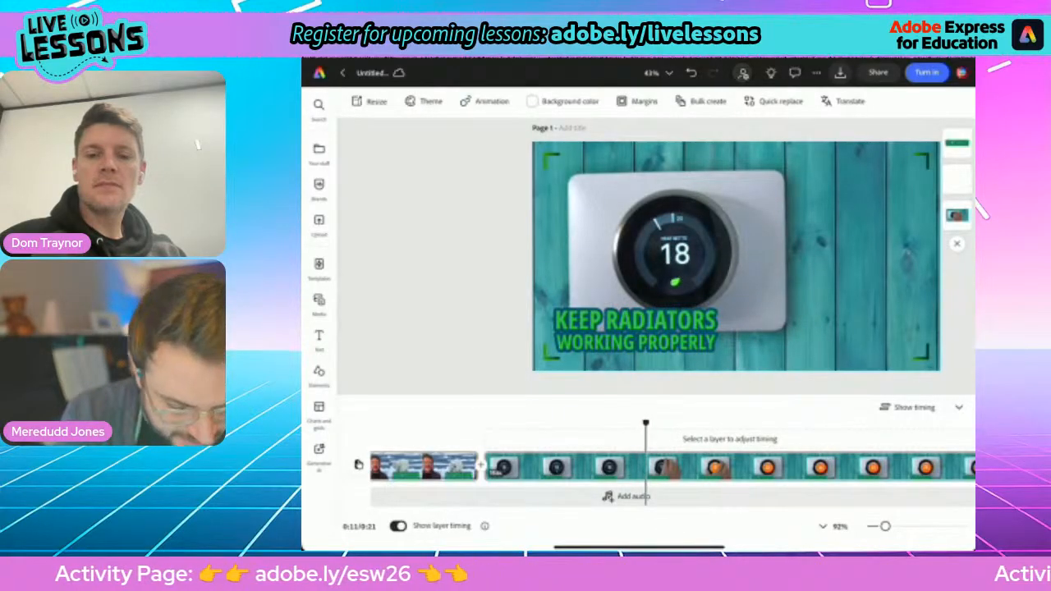
{"action": "left_click", "coordinate": [575, 467]}
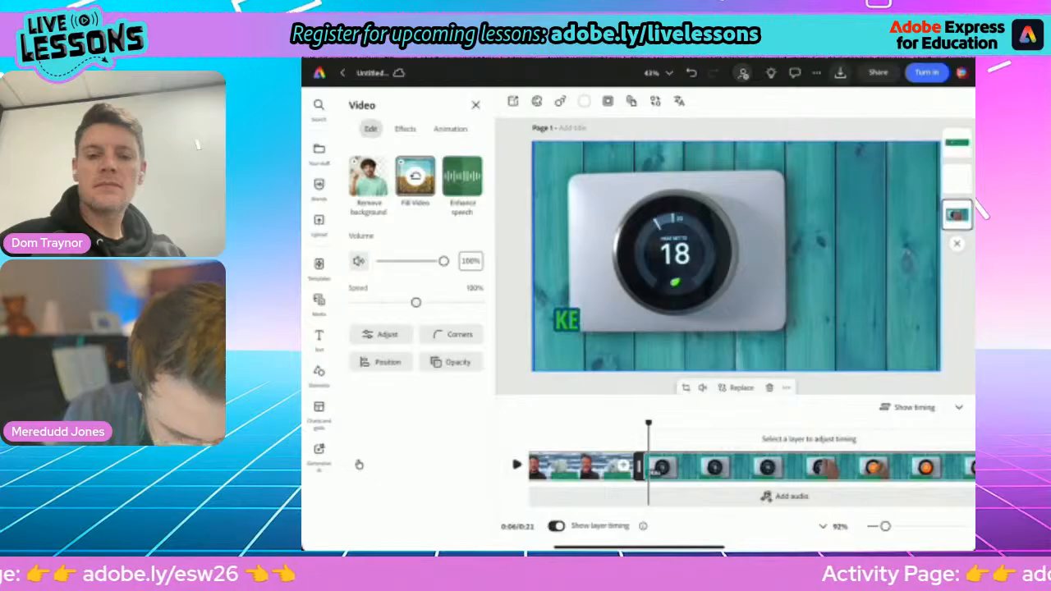
{"action": "left_click_drag", "start_coordinate": [828, 469], "coordinate": [928, 468]}
{"action": "mouse_move", "coordinate": [782, 468]}
{"action": "left_mouse_down"}
{"action": "mouse_move", "coordinate": [826, 468]}
{"action": "mouse_move", "coordinate": [801, 468]}
{"action": "left_mouse_up"}
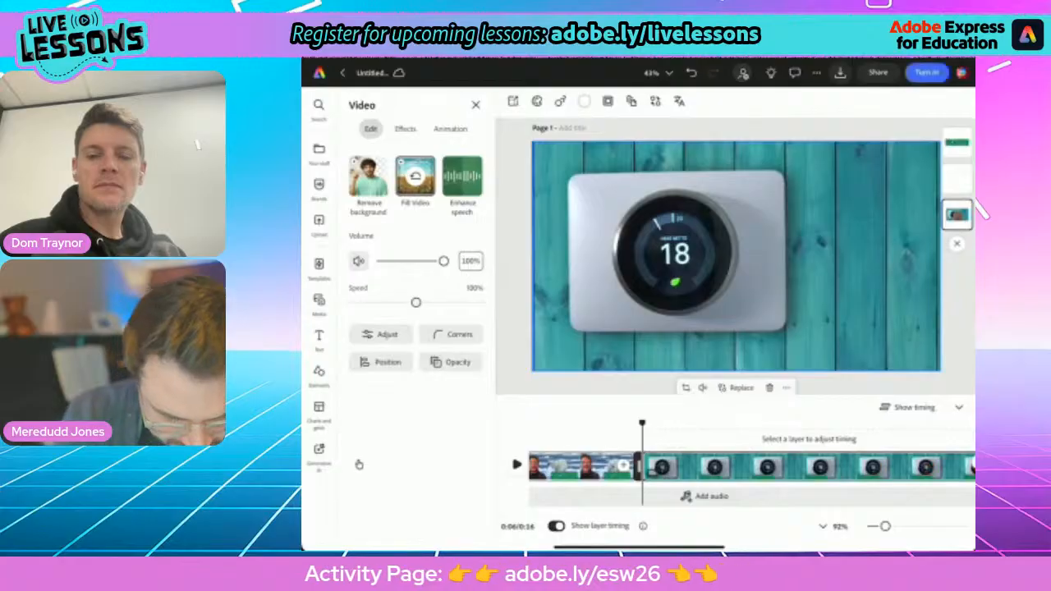
Scrub through the thermostat scene on the timeline to preview its title and background clip, returning near the scene's start.
{"action": "left_click_drag", "start_coordinate": [643, 423], "coordinate": [724, 423]}
{"action": "left_click", "coordinate": [597, 427]}
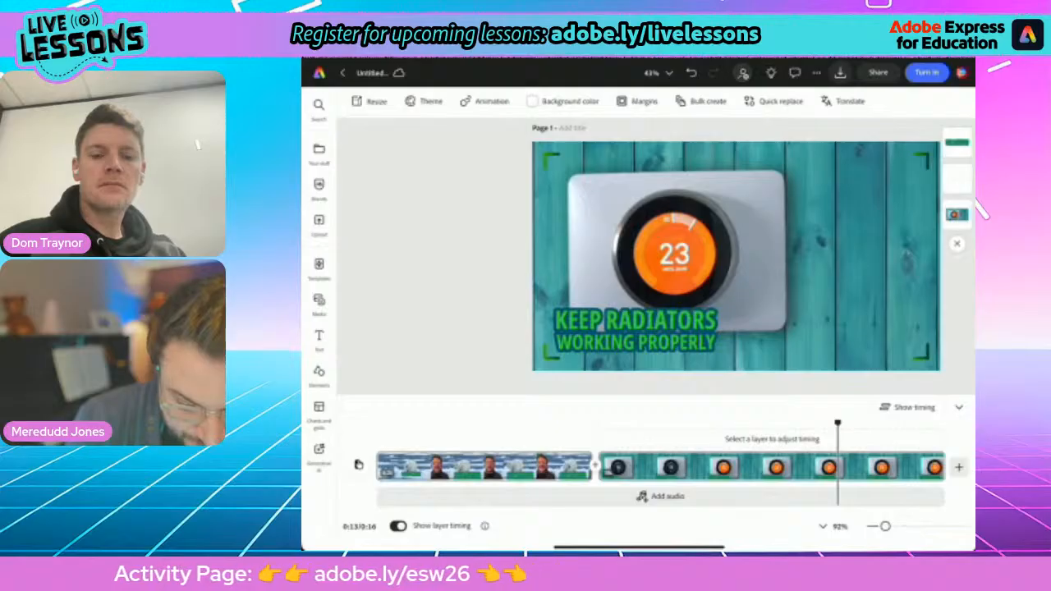
{"action": "left_click_drag", "start_coordinate": [821, 423], "coordinate": [613, 424]}
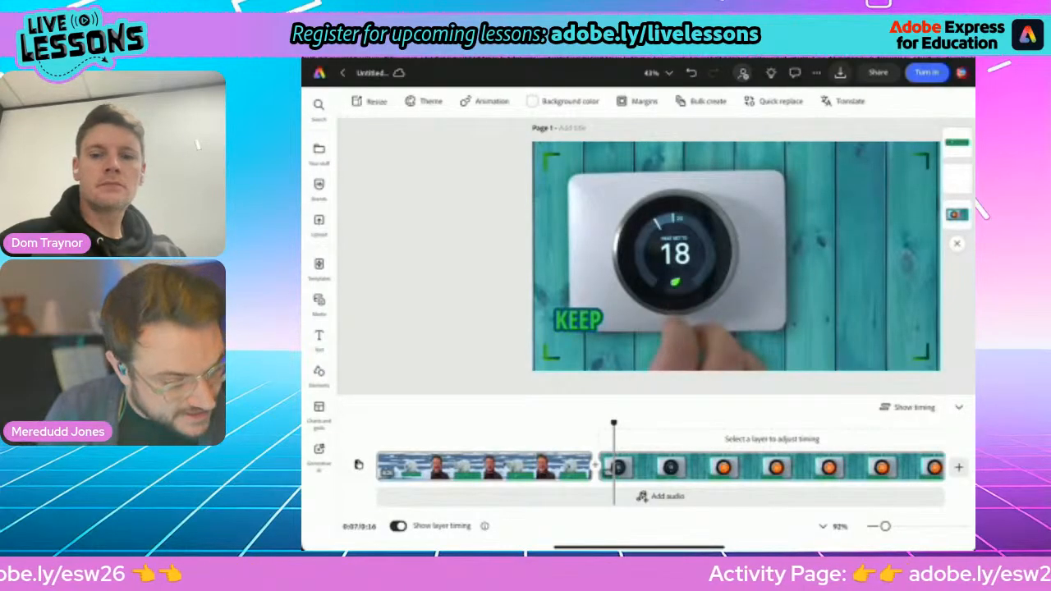
{"action": "left_click", "coordinate": [359, 465]}
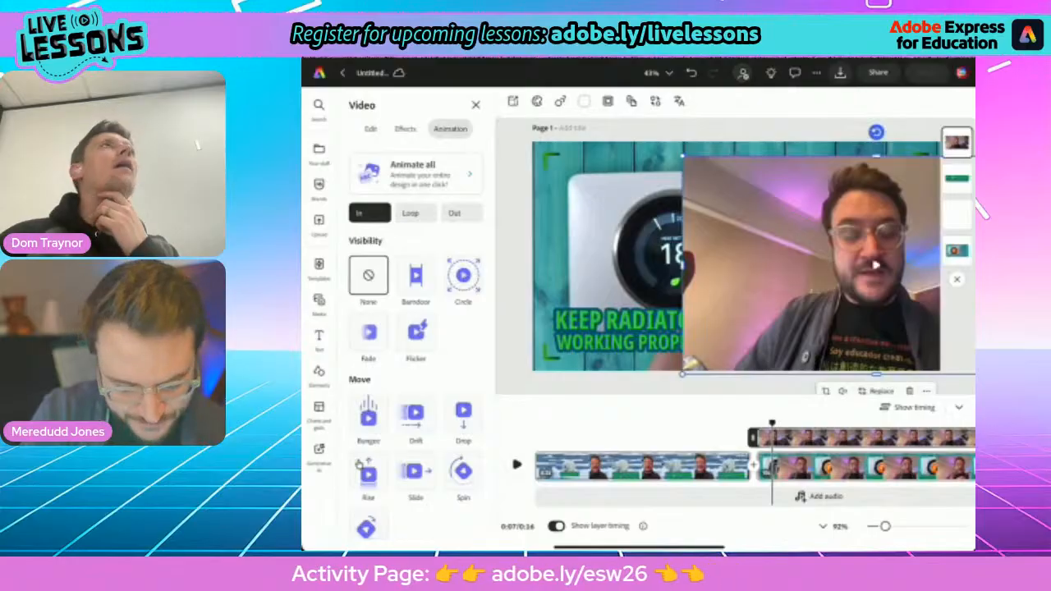
Apply the Rise entrance animation to the presenter video in the thermostat scene, starting outside the page with Fade turned off.
{"action": "scroll", "coordinate": [359, 466], "scroll_direction": "down", "scroll_amount": 2}
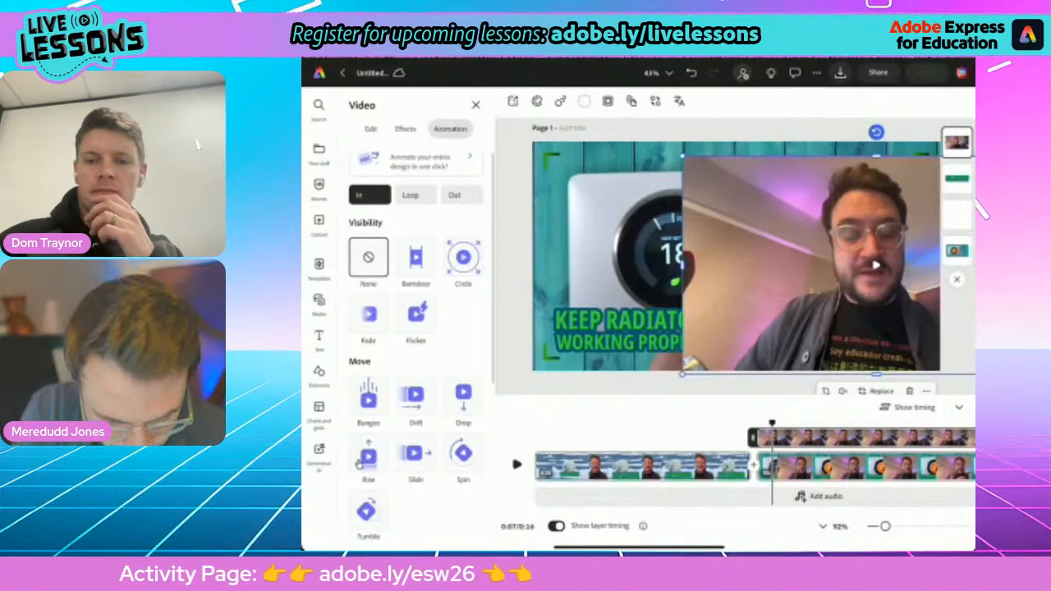
{"action": "left_click", "coordinate": [368, 414]}
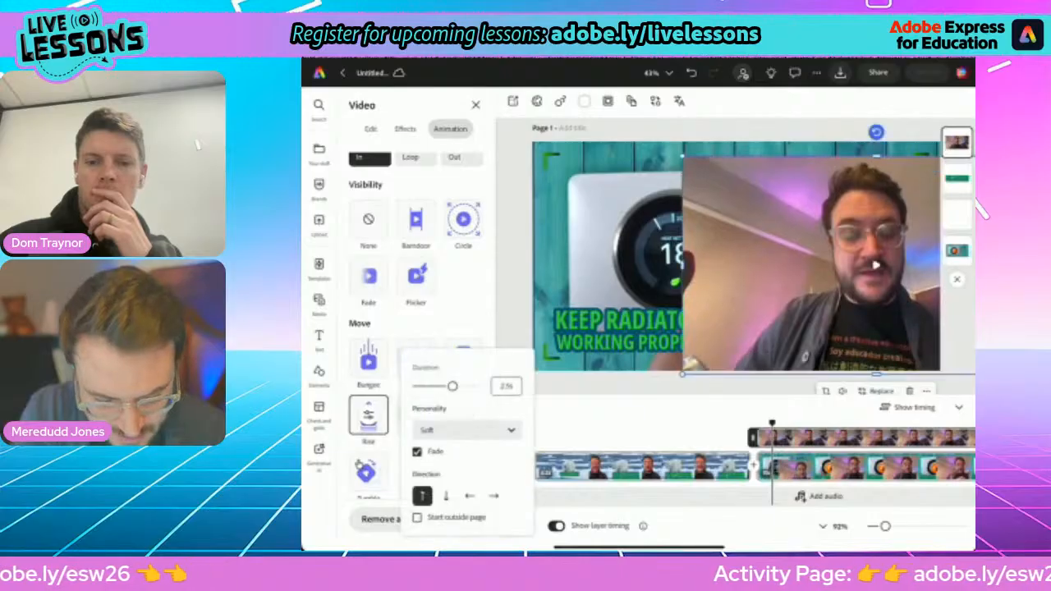
{"action": "left_click", "coordinate": [417, 518]}
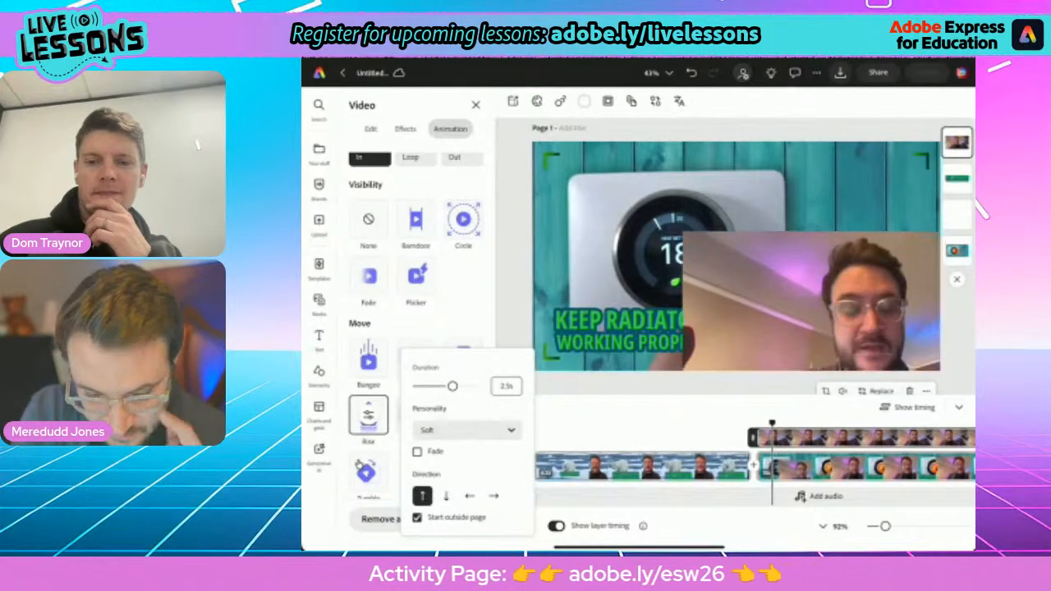
{"action": "left_click", "coordinate": [876, 264]}
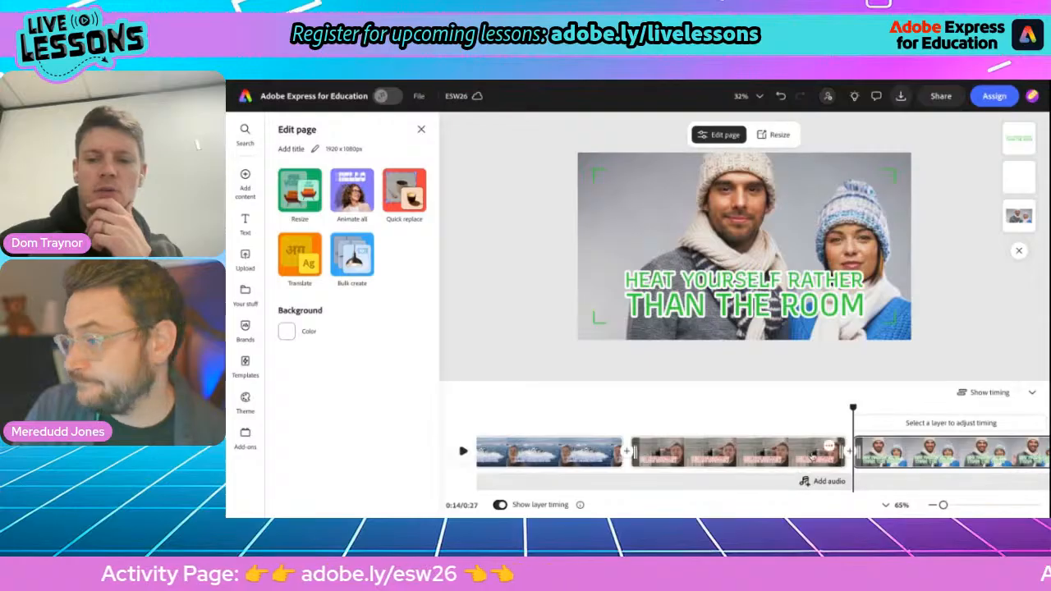
Review the penguin, radiator and hat-and-scarf scenes of the ESW26 video, checking their titles, frames and presenter clips.
{"action": "right_click", "coordinate": [829, 448]}
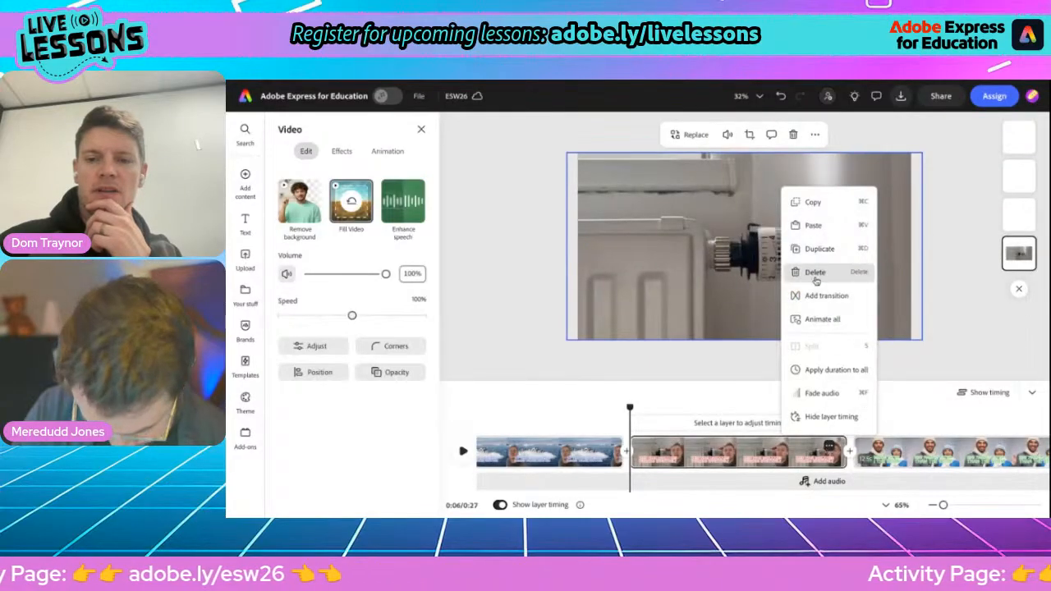
{"action": "left_click", "coordinate": [721, 377]}
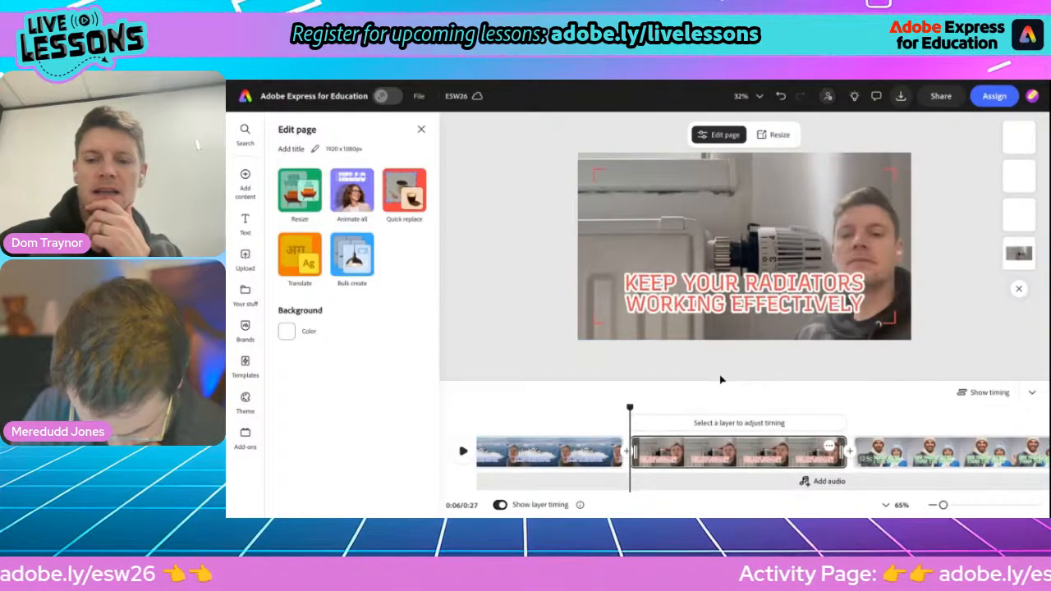
{"action": "left_click", "coordinate": [903, 443]}
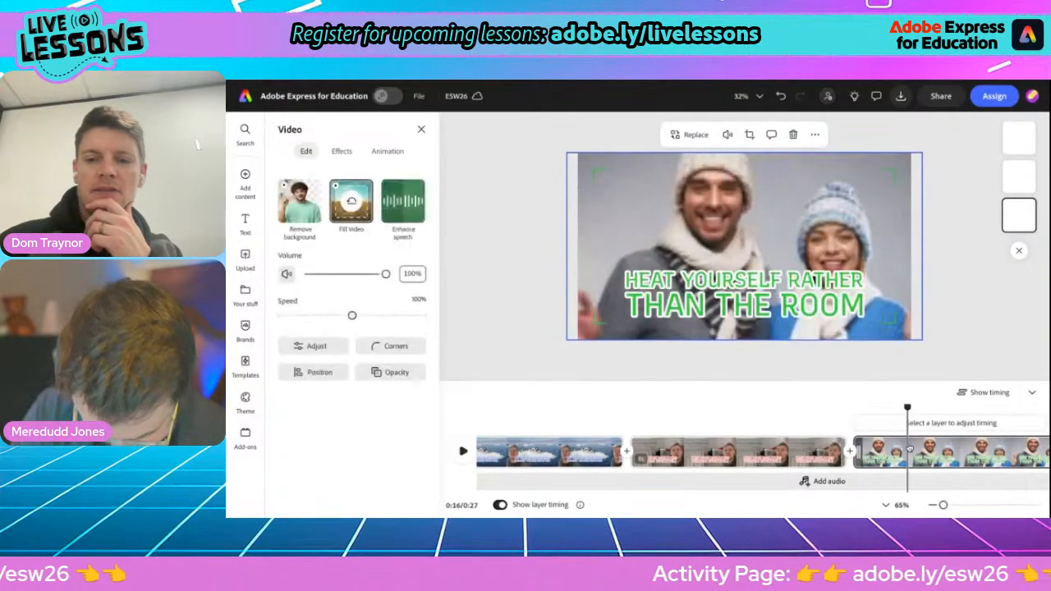
{"action": "left_click", "coordinate": [751, 299]}
{"action": "left_click", "coordinate": [592, 325]}
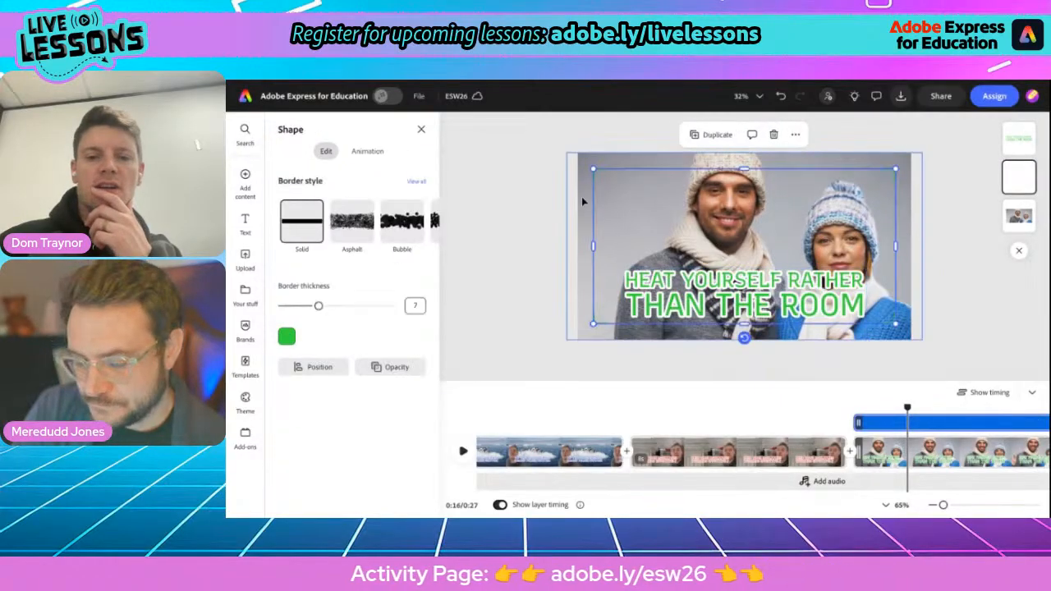
{"action": "left_click", "coordinate": [675, 456]}
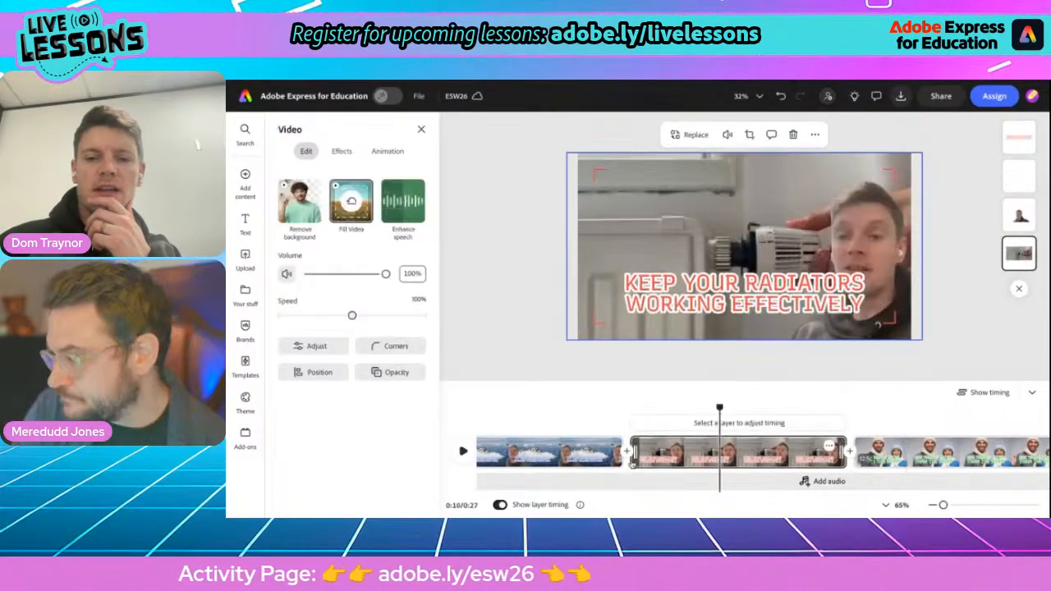
{"action": "left_click", "coordinate": [540, 464]}
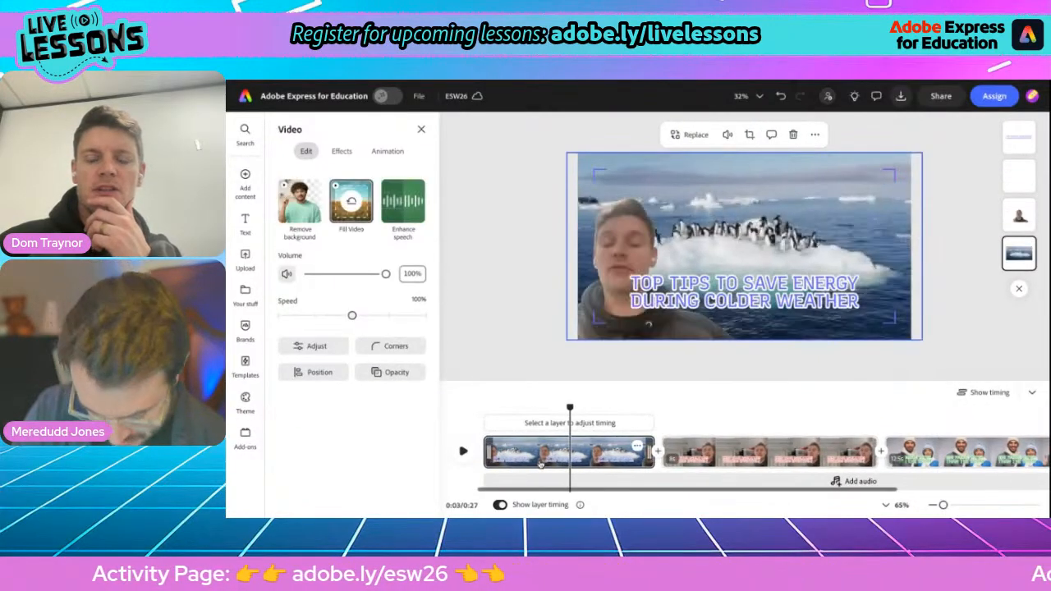
{"action": "left_click", "coordinate": [713, 461]}
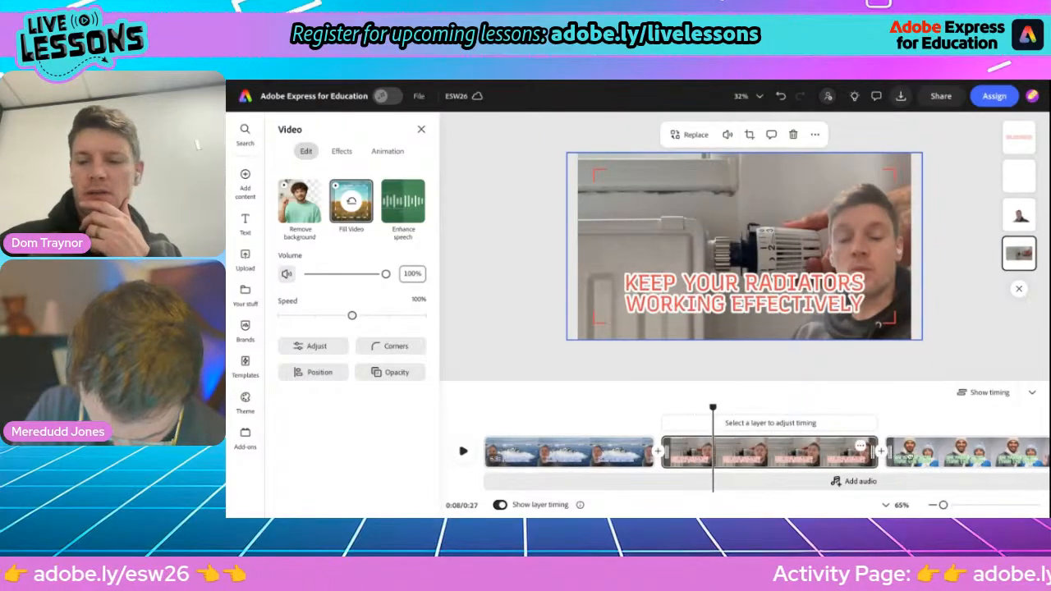
{"action": "left_click", "coordinate": [908, 454]}
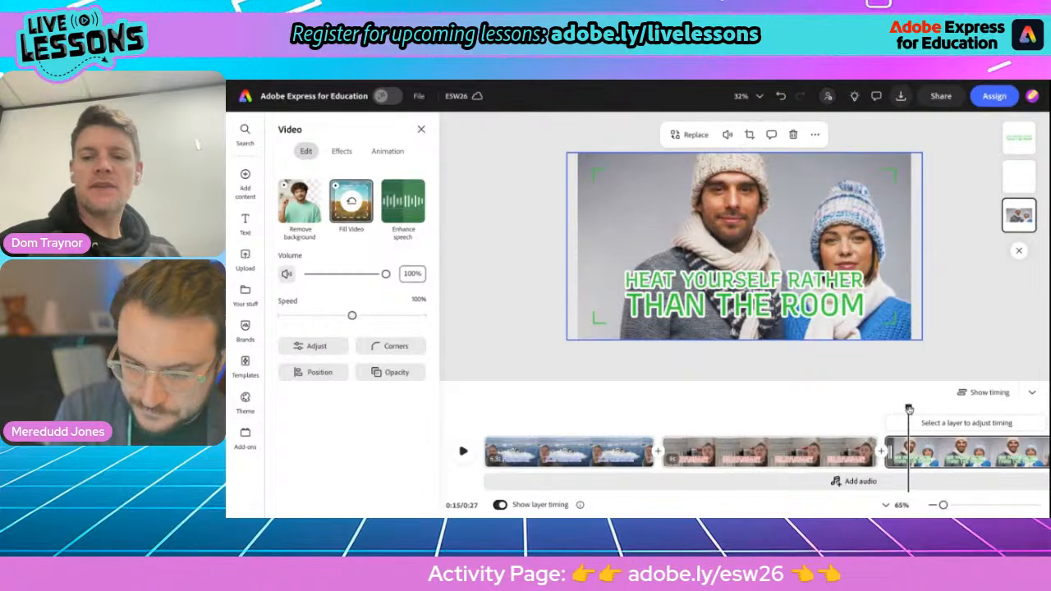
{"action": "left_click_drag", "start_coordinate": [908, 408], "coordinate": [1000, 408]}
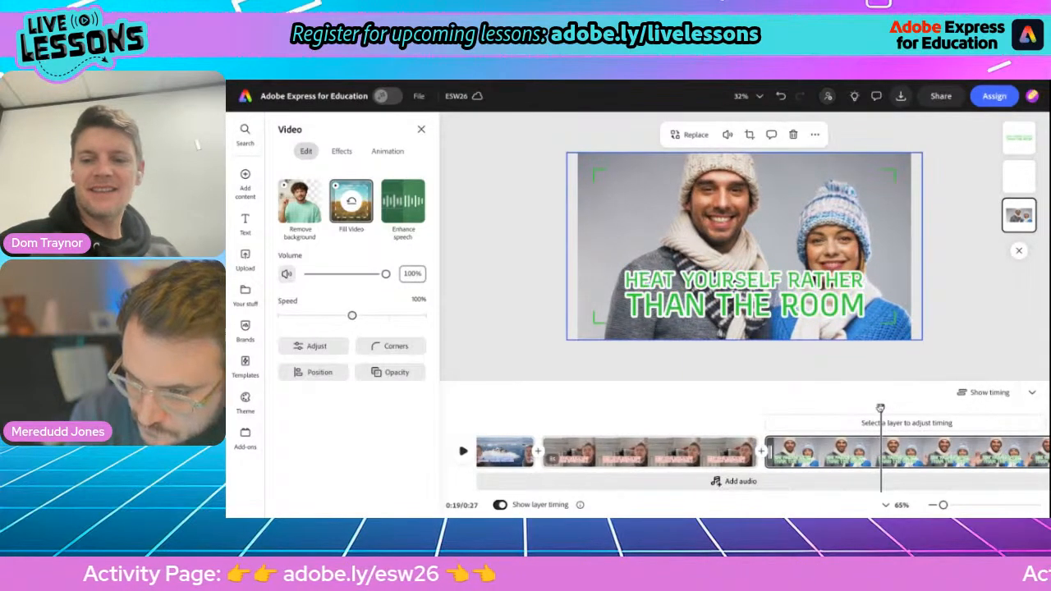
Record a voiceover of about 6 seconds with Enhance speech on, starting at the beginning of the "Heat yourself rather than the room" scene.
{"action": "left_click_drag", "start_coordinate": [881, 408], "coordinate": [764, 402]}
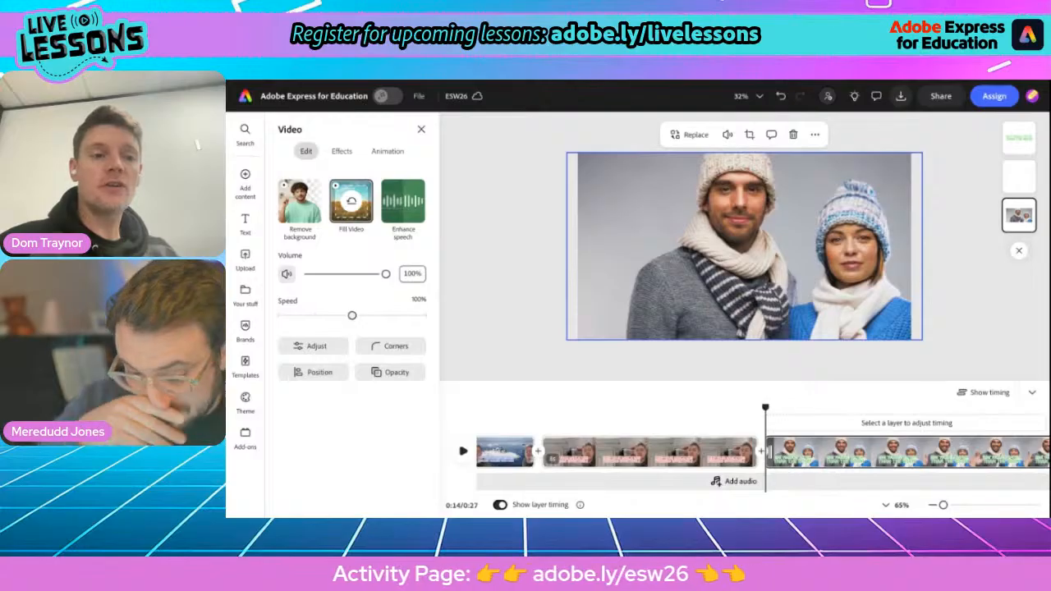
{"action": "mouse_move", "coordinate": [244, 187]}
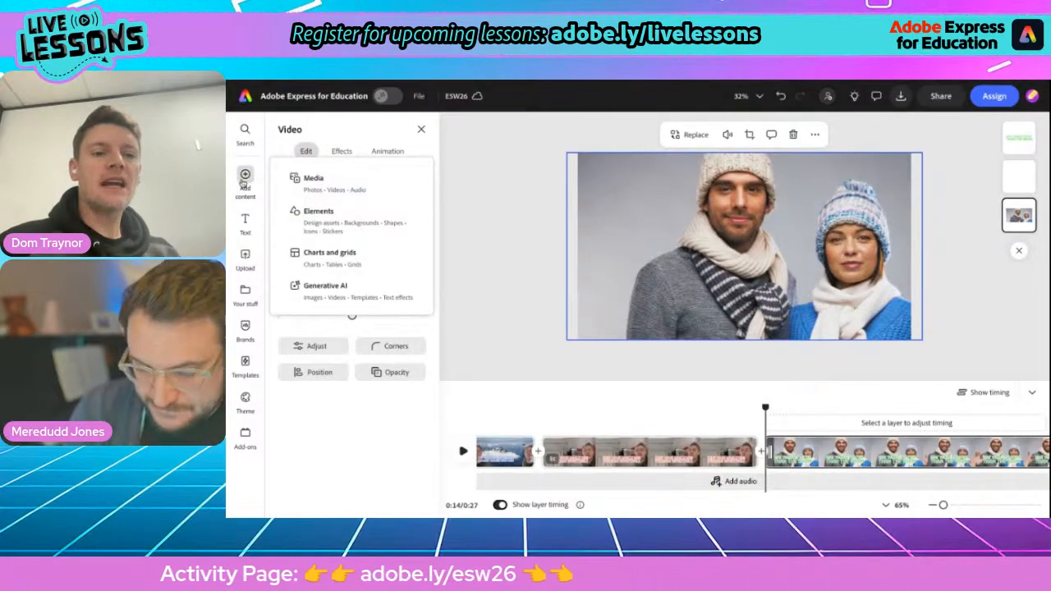
{"action": "left_click", "coordinate": [324, 182]}
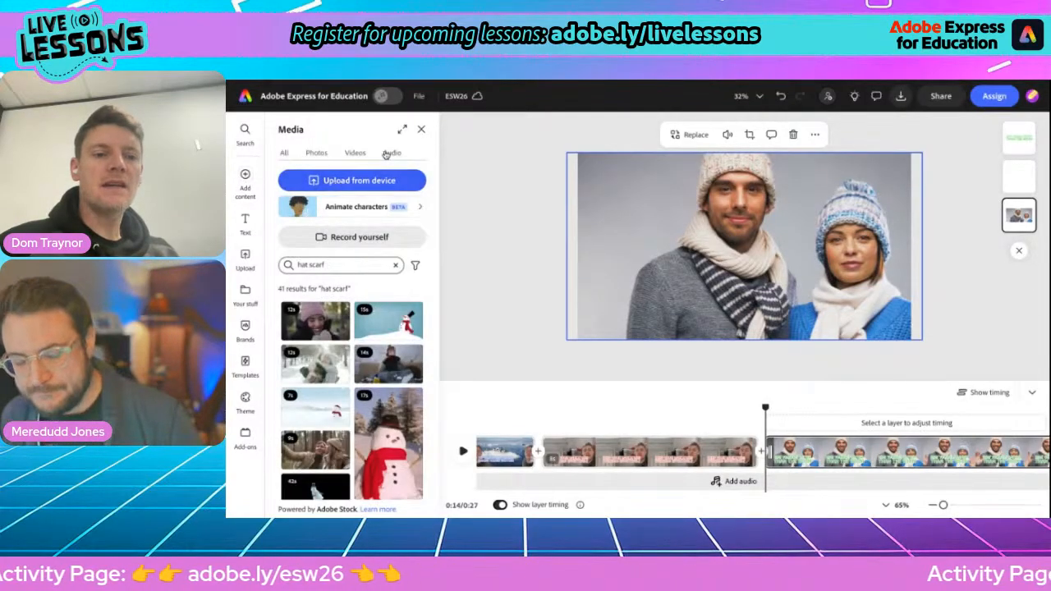
{"action": "left_click", "coordinate": [391, 153]}
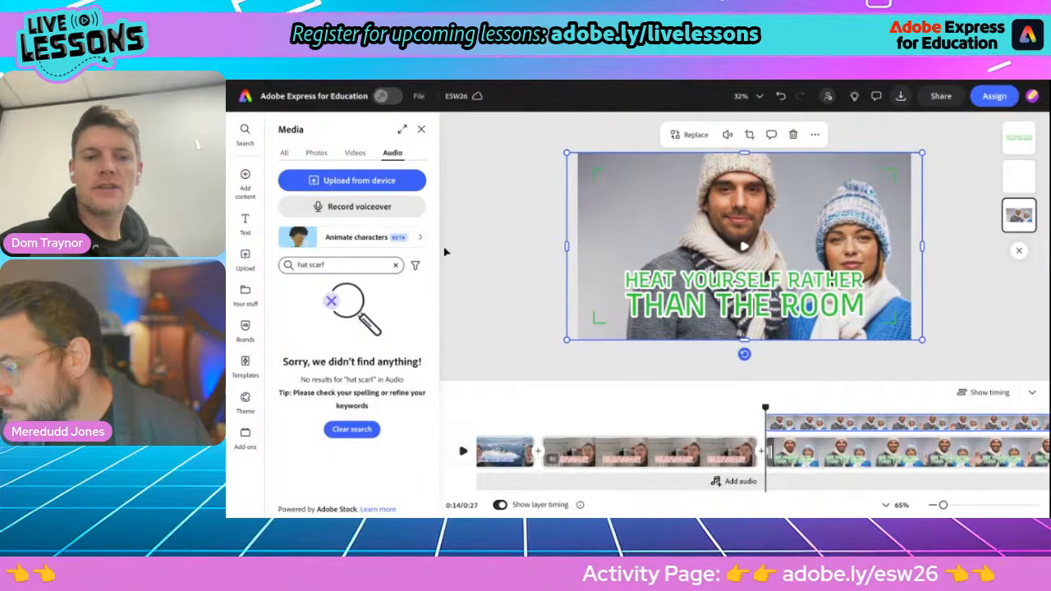
{"action": "left_click", "coordinate": [333, 208]}
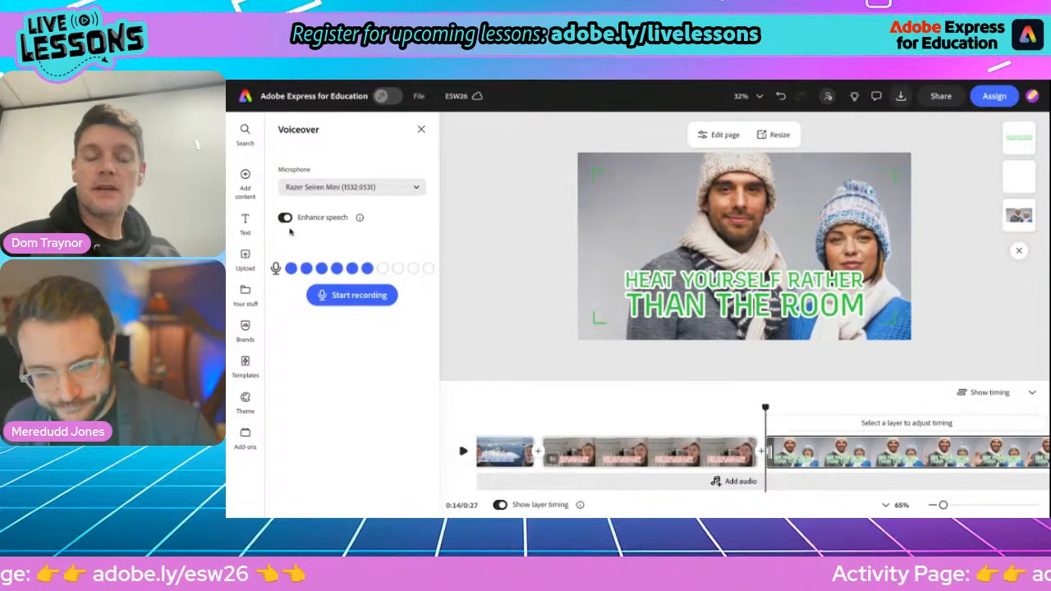
{"action": "left_click", "coordinate": [349, 297]}
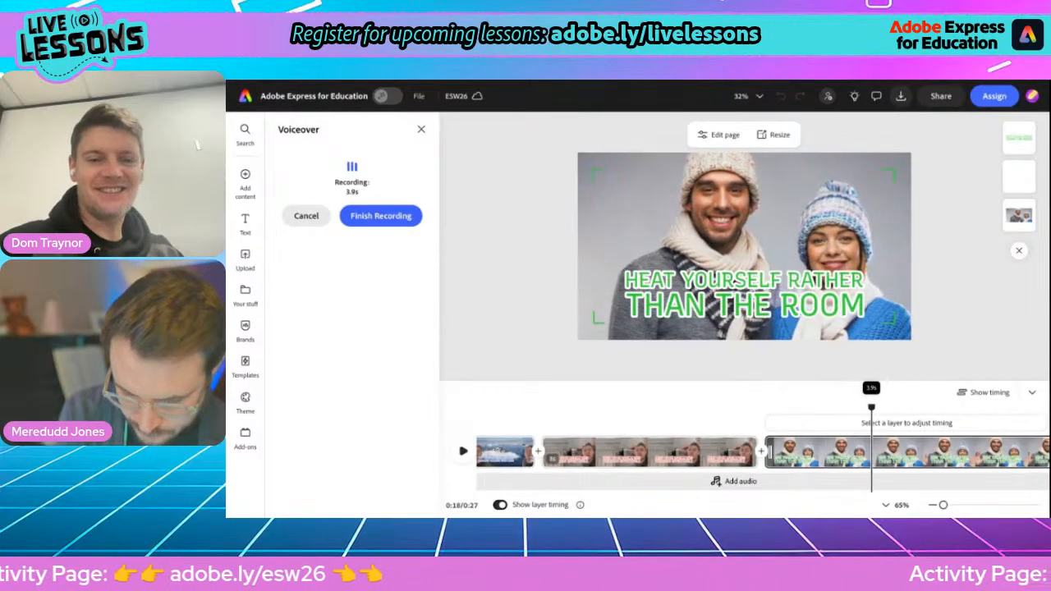
{"action": "left_click", "coordinate": [380, 216]}
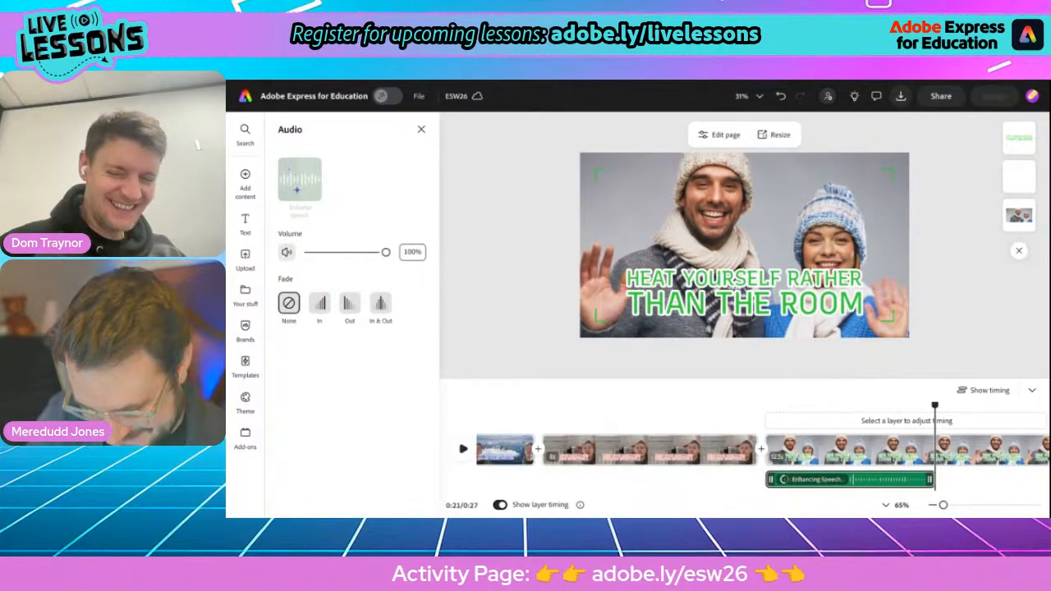
Trim the "Heat yourself rather than the room" scene to just past its voiceover, making the video 21 seconds long, and duplicate the scene.
{"action": "scroll", "coordinate": [847, 434], "scroll_direction": "right", "scroll_amount": 2}
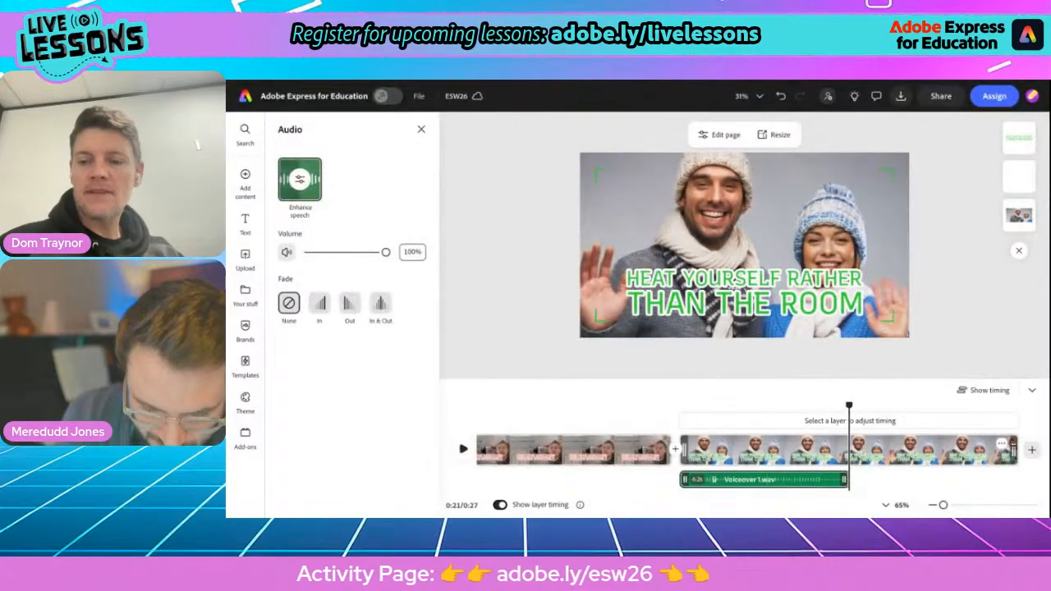
{"action": "left_click_drag", "start_coordinate": [1016, 455], "coordinate": [861, 457]}
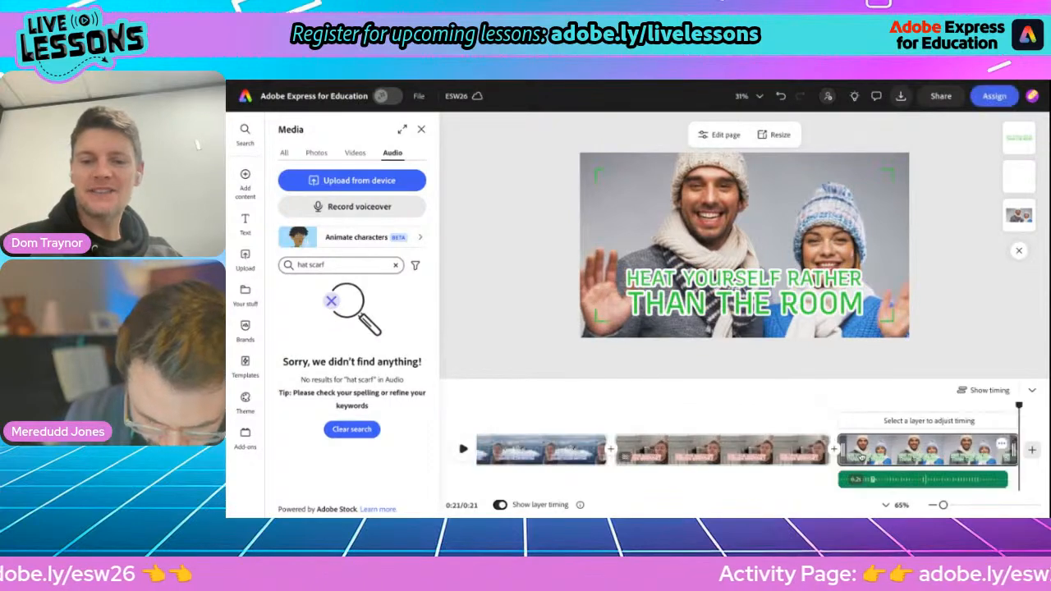
{"action": "left_click_drag", "start_coordinate": [1016, 404], "coordinate": [876, 424]}
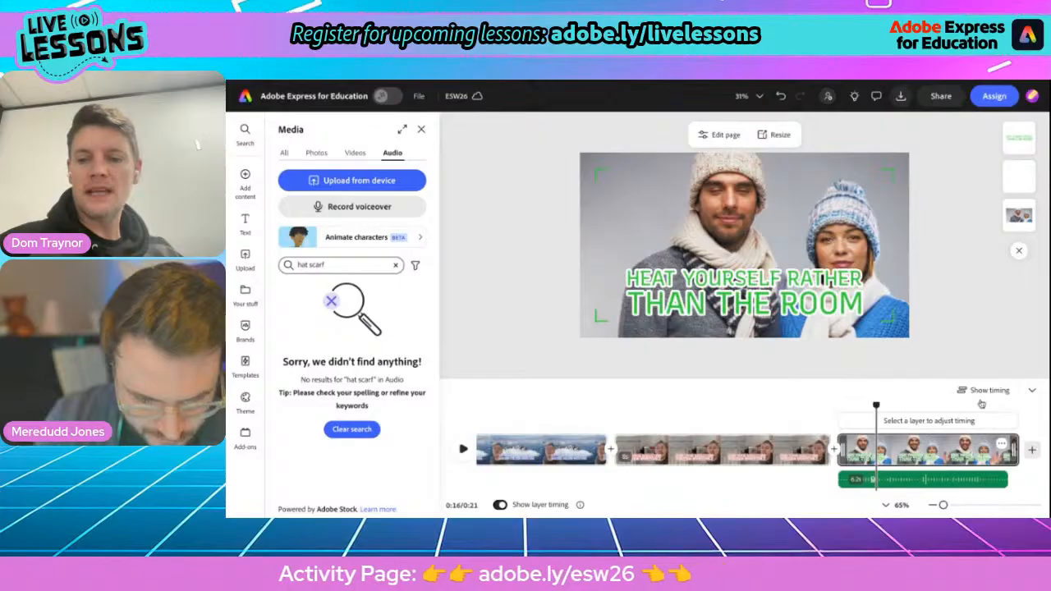
{"action": "right_click", "coordinate": [948, 480]}
{"action": "left_click", "coordinate": [973, 272]}
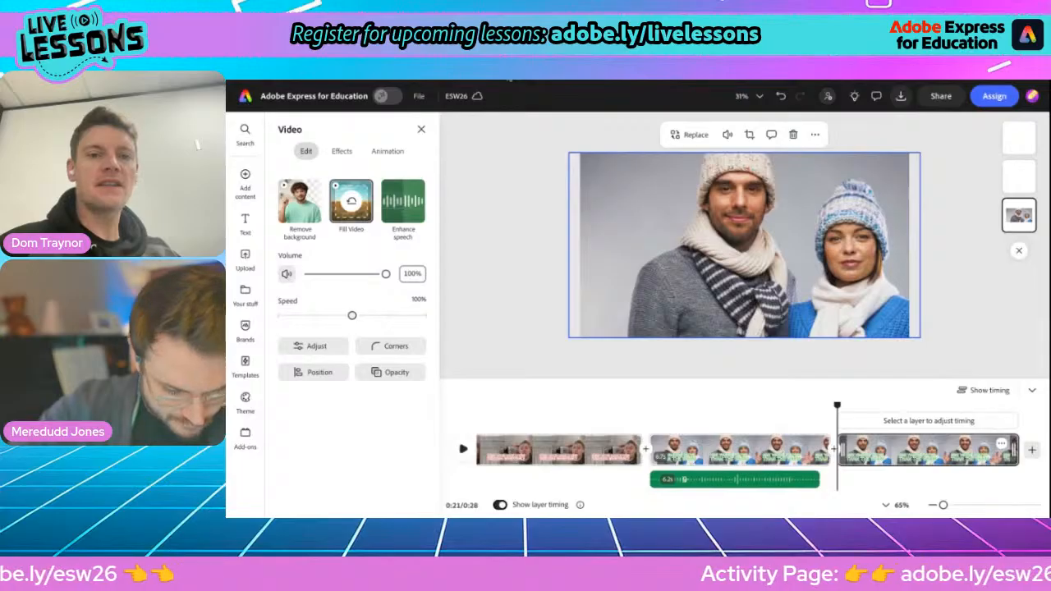
Switch to the Activity 1 web page and copy the tip "Air dry your clothes", returning to the video project.
{"action": "key", "text": "alt+Tab"}
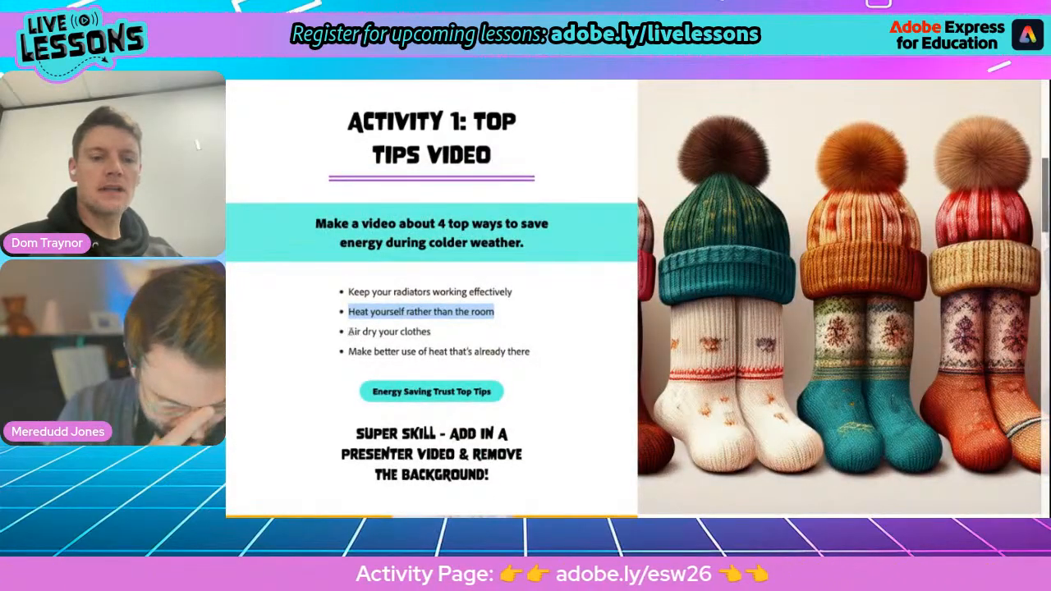
{"action": "double_click", "coordinate": [415, 331]}
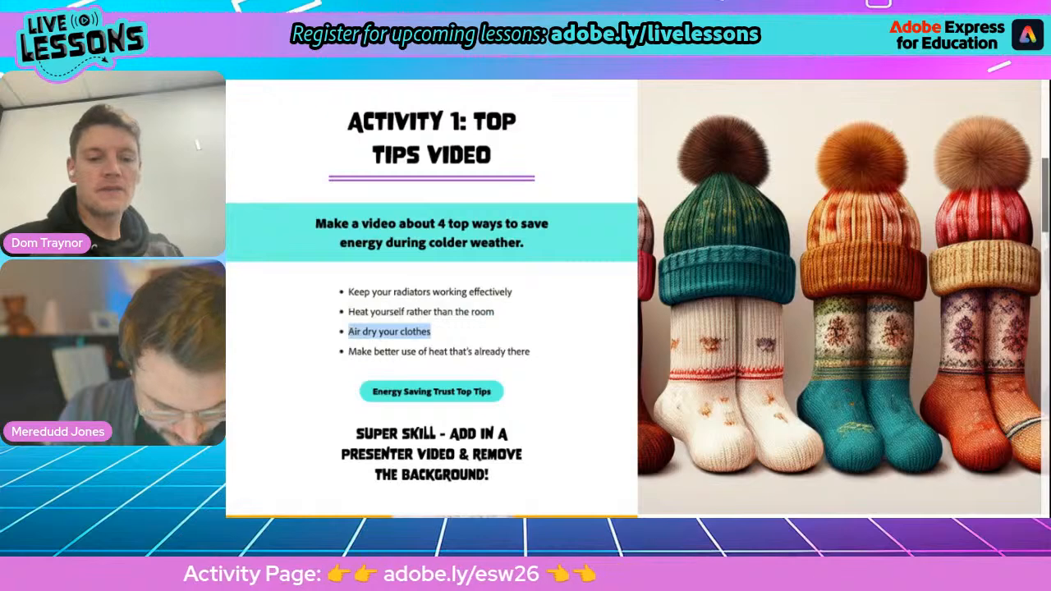
{"action": "mouse_move", "coordinate": [372, 82]}
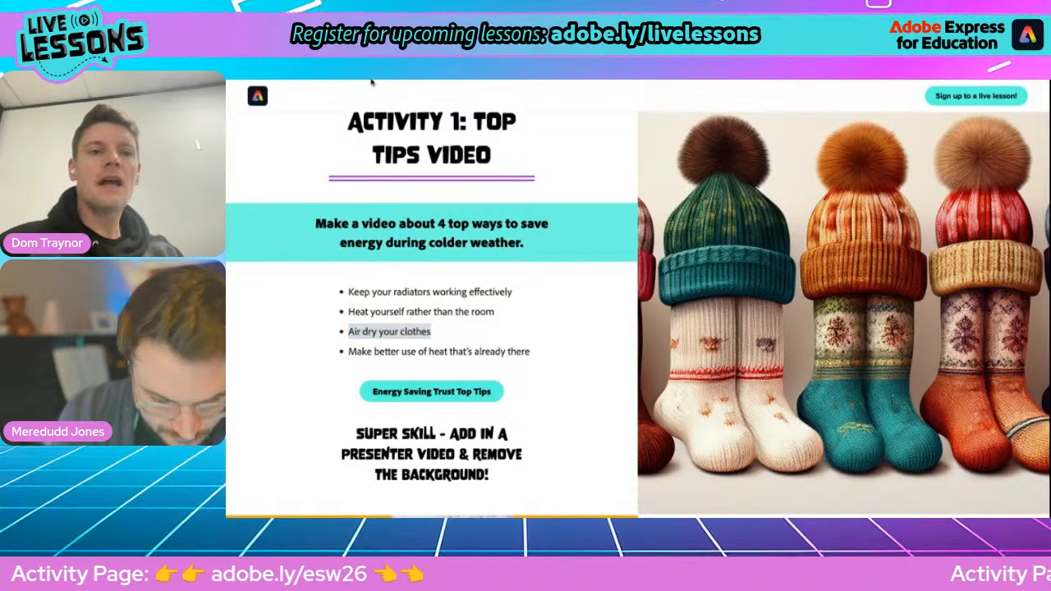
{"action": "key", "text": "alt+Tab"}
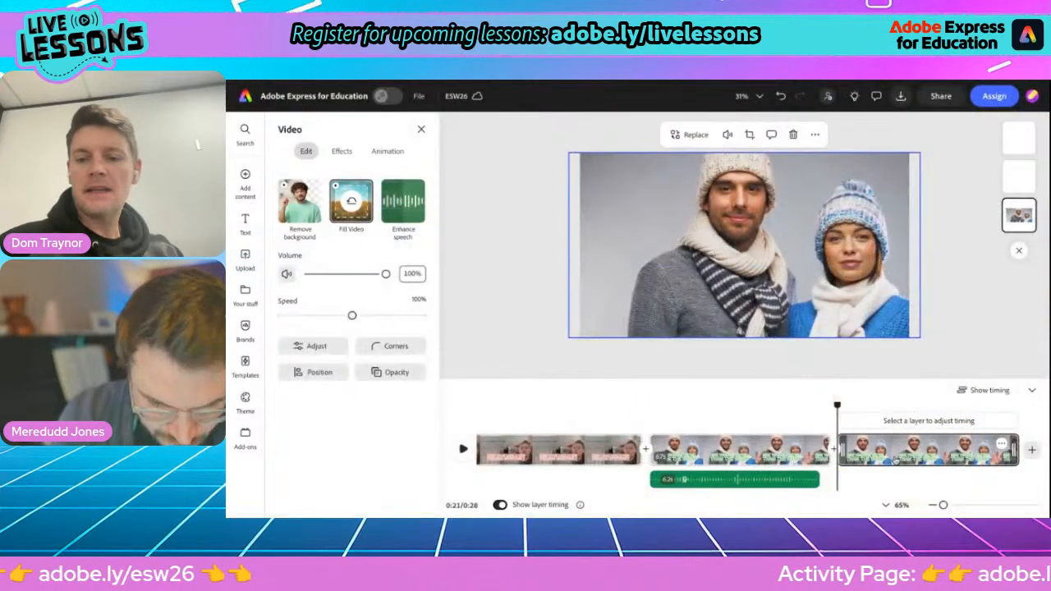
Replace the title text in the duplicated last scene with "Air dry your clothes".
{"action": "left_click", "coordinate": [893, 435]}
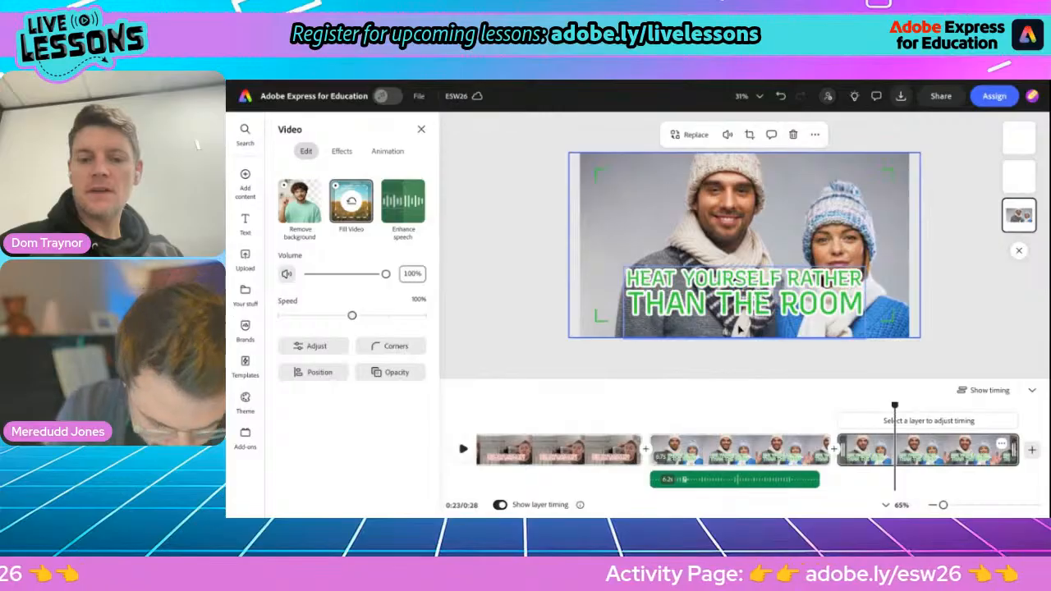
{"action": "scroll", "coordinate": [702, 483], "scroll_direction": "left", "scroll_amount": 5}
{"action": "scroll", "coordinate": [701, 483], "scroll_direction": "right", "scroll_amount": 5}
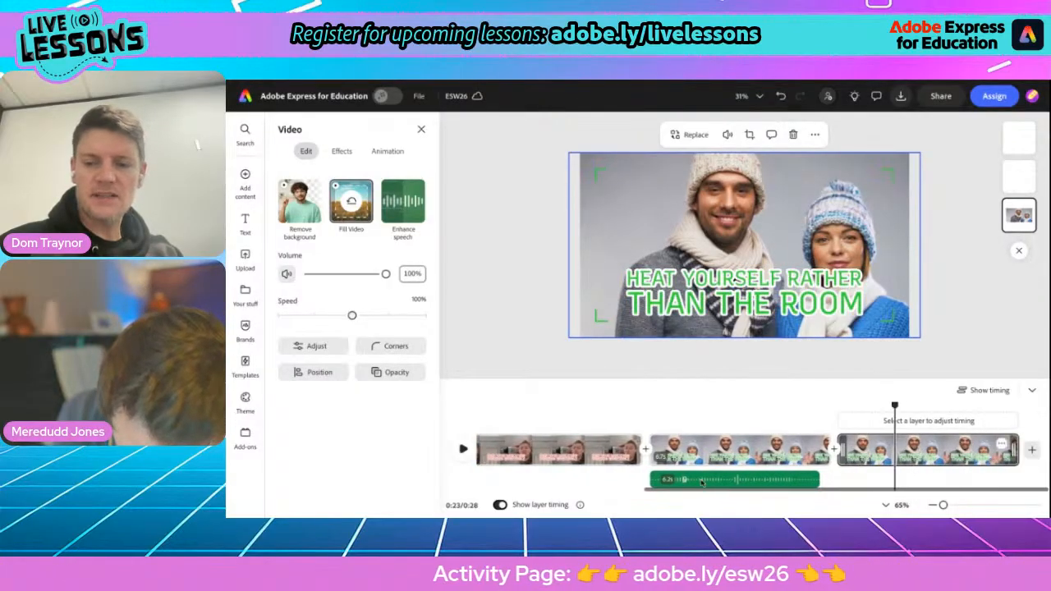
{"action": "left_click", "coordinate": [704, 293]}
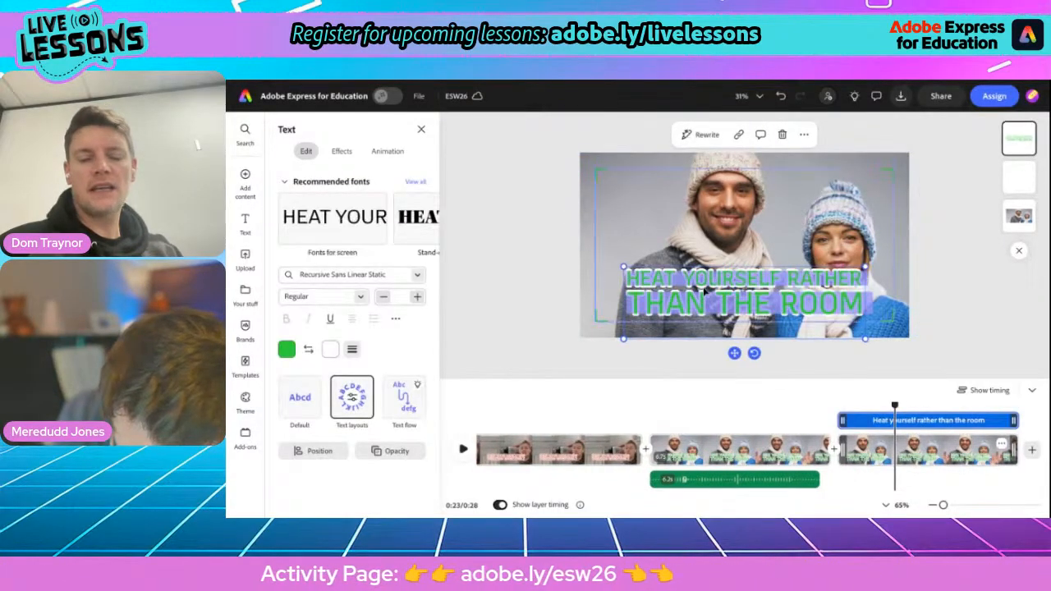
{"action": "type", "text": "Air dry your clothes"}
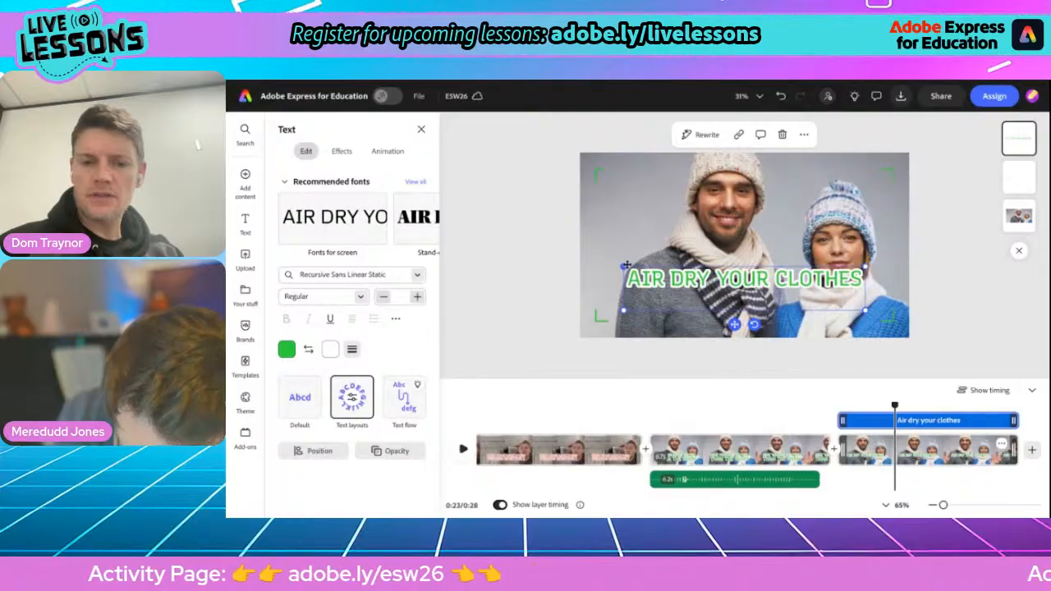
Move the "Air dry your clothes" title lower in the frame and change its text colour to orange.
{"action": "left_click_drag", "start_coordinate": [734, 324], "coordinate": [735, 346]}
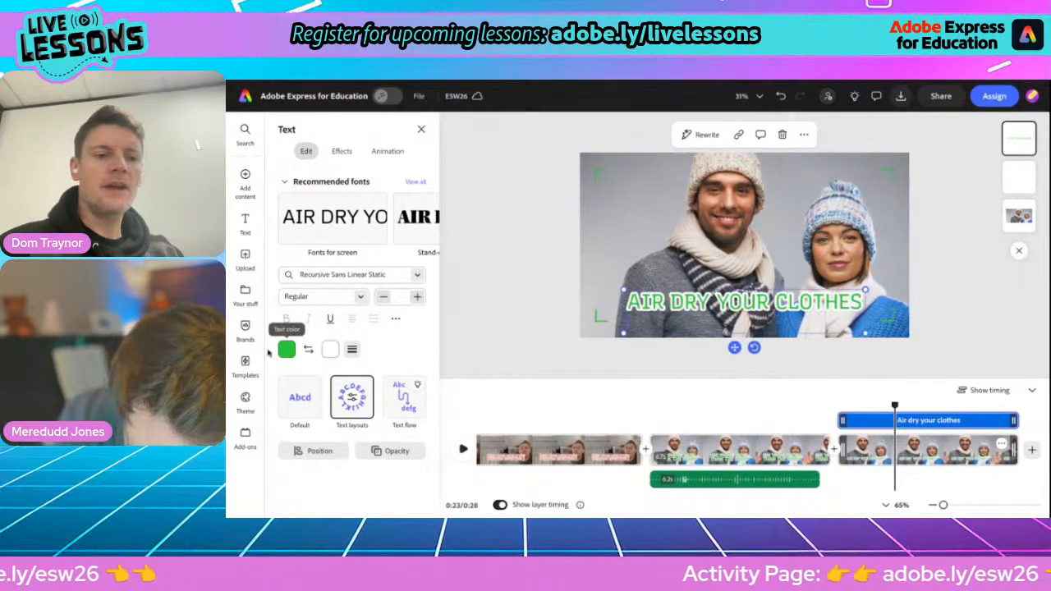
{"action": "left_click", "coordinate": [286, 351]}
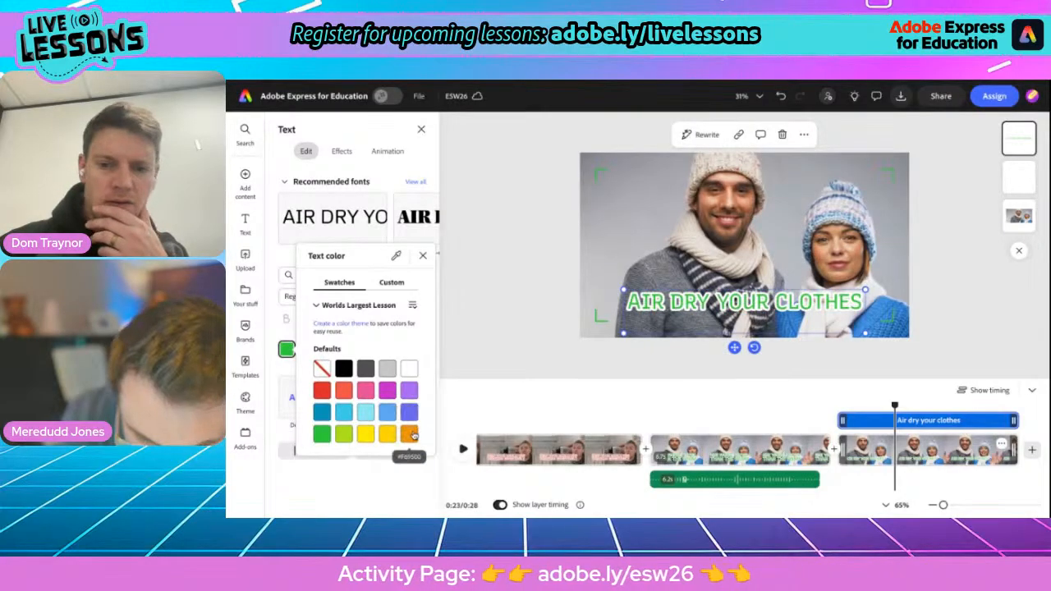
{"action": "key", "text": "Escape"}
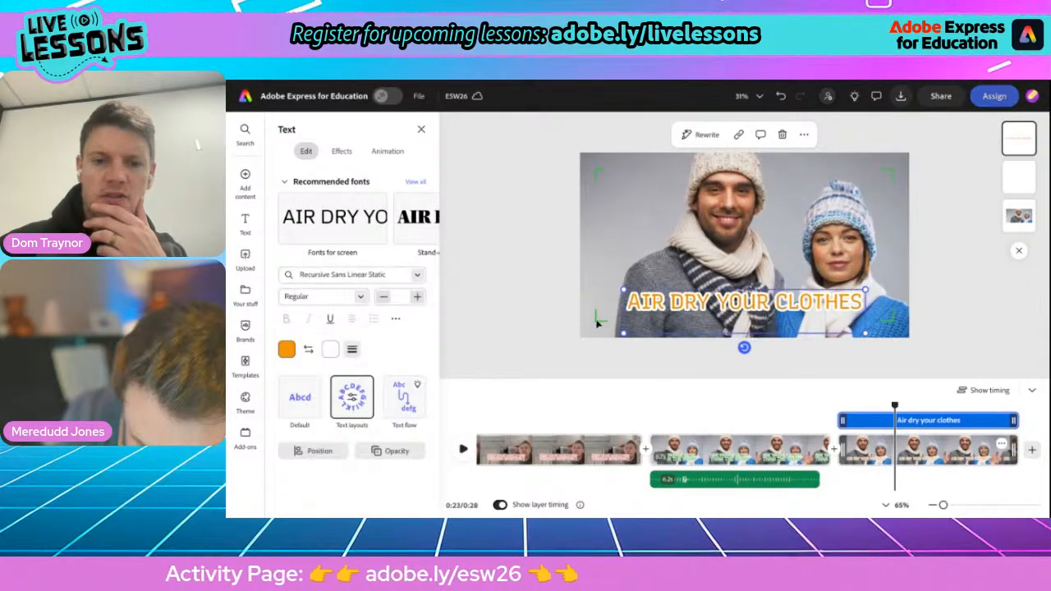
Change the border colour of the corner frame in the "Air dry your clothes" scene to orange.
{"action": "left_click", "coordinate": [598, 321]}
{"action": "left_click", "coordinate": [288, 336]}
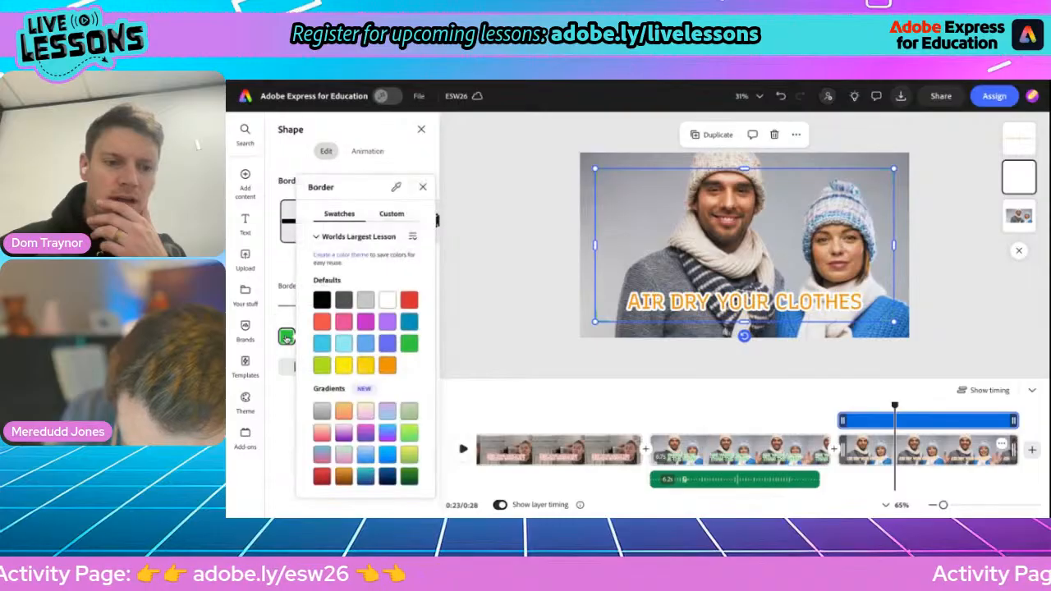
{"action": "left_click", "coordinate": [386, 365]}
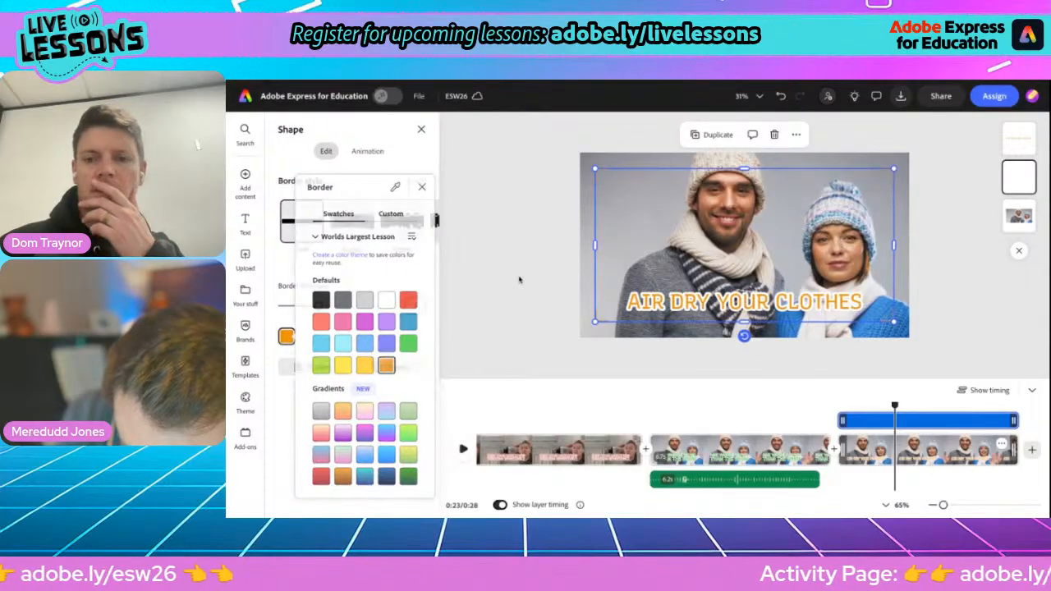
{"action": "key", "text": "Escape"}
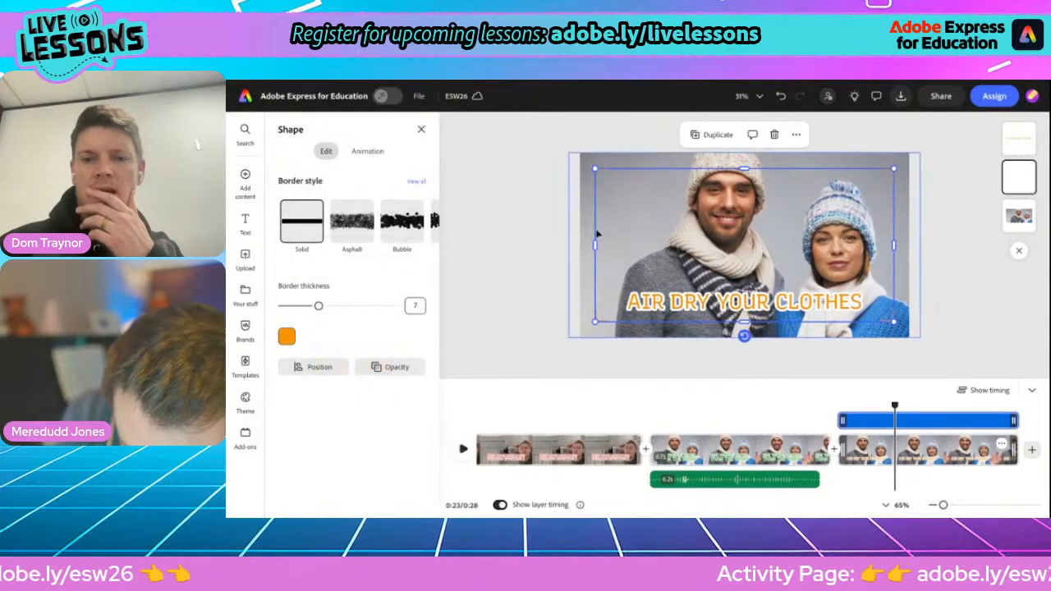
Replace the scene's background video with a "washing line" stock clip of hands at a clothesline.
{"action": "left_click", "coordinate": [699, 166]}
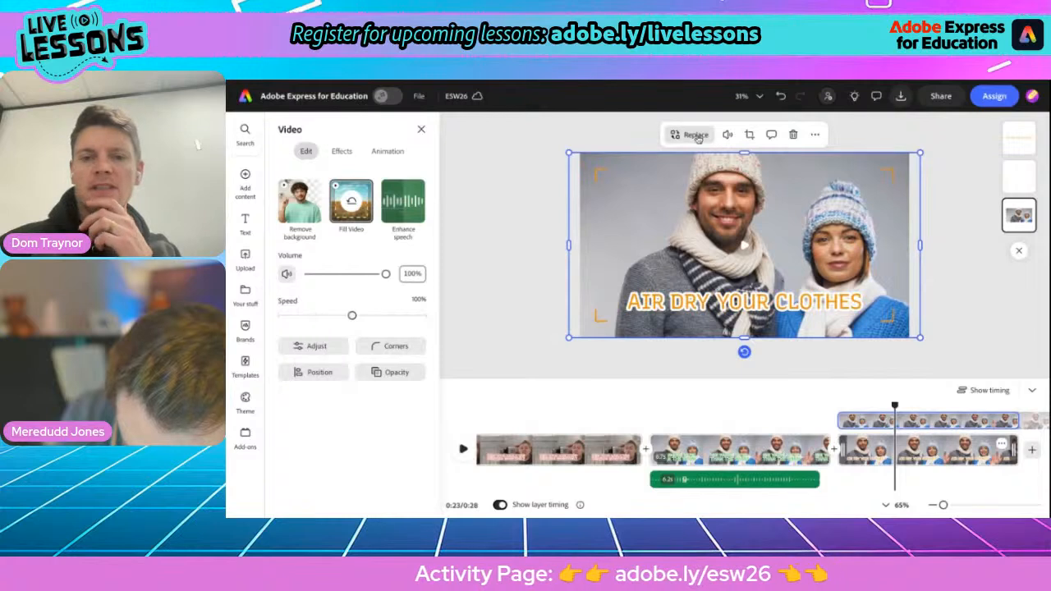
{"action": "left_click", "coordinate": [694, 135]}
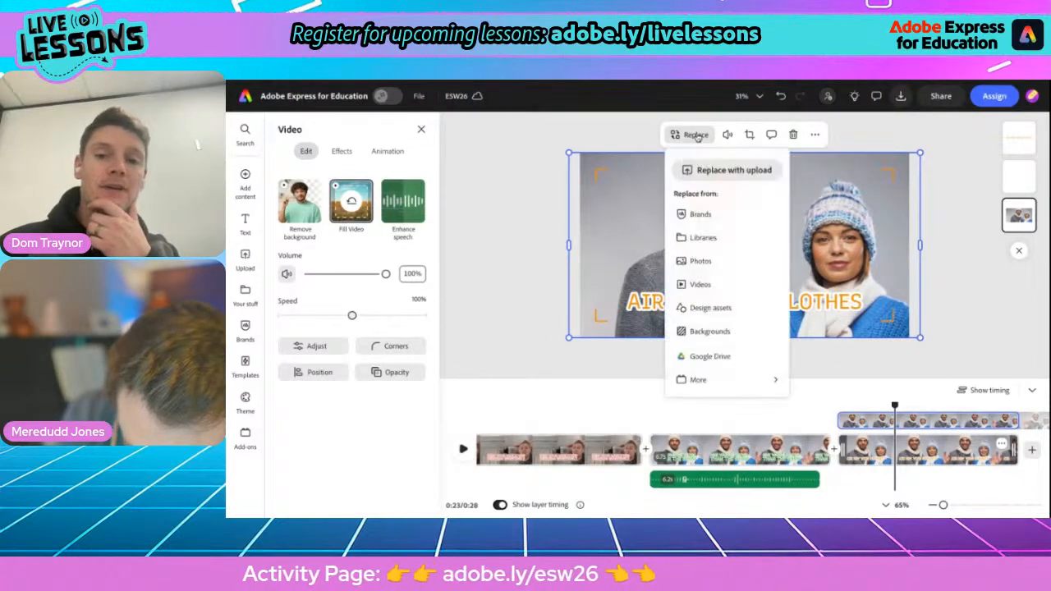
{"action": "left_click", "coordinate": [701, 285]}
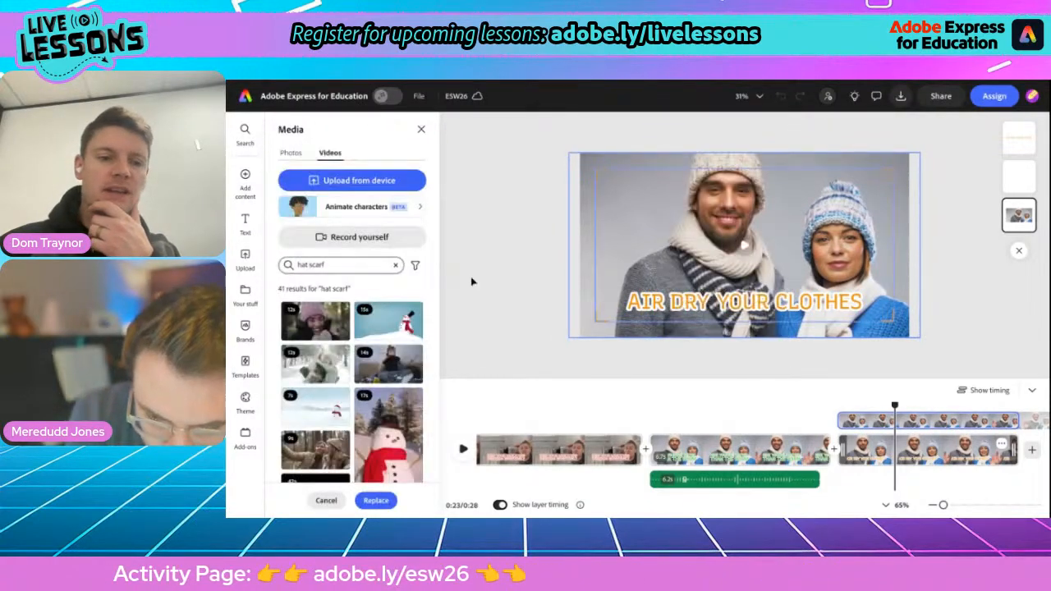
{"action": "left_click", "coordinate": [310, 265]}
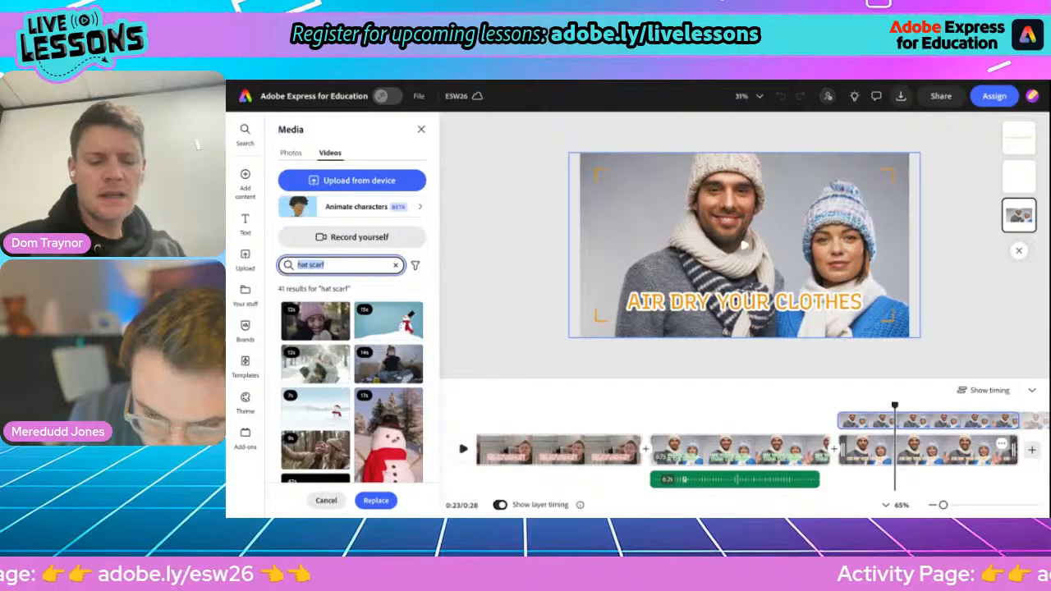
{"action": "type", "text": "washing line"}
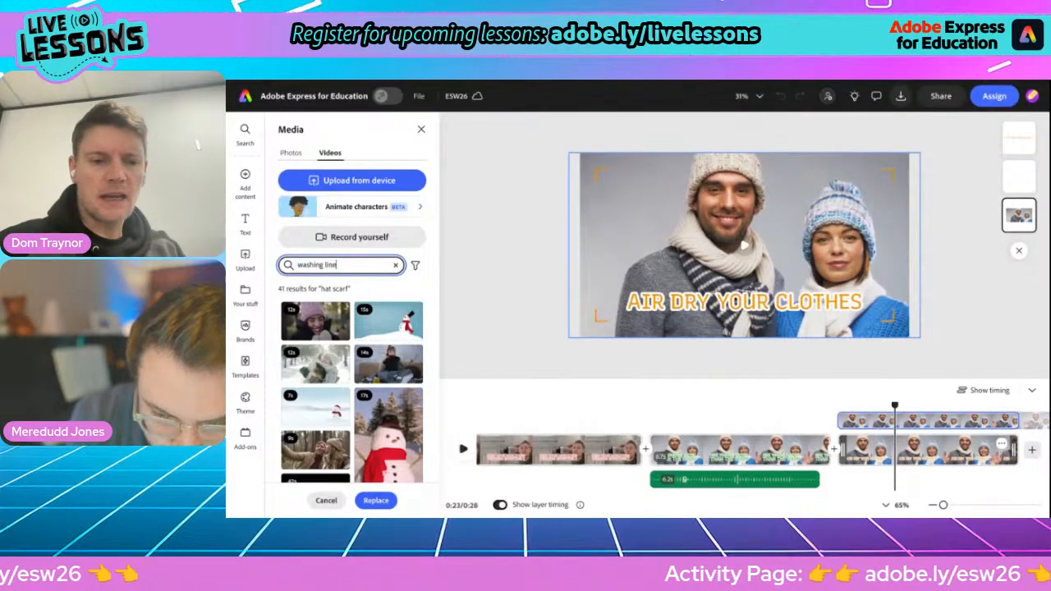
{"action": "key", "text": "Return"}
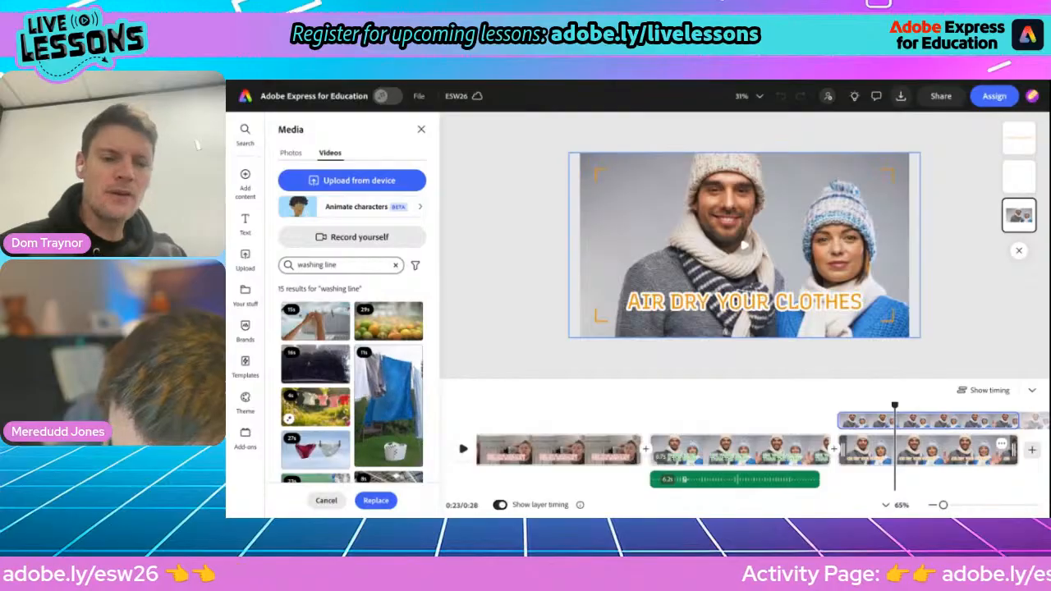
{"action": "left_click", "coordinate": [315, 325]}
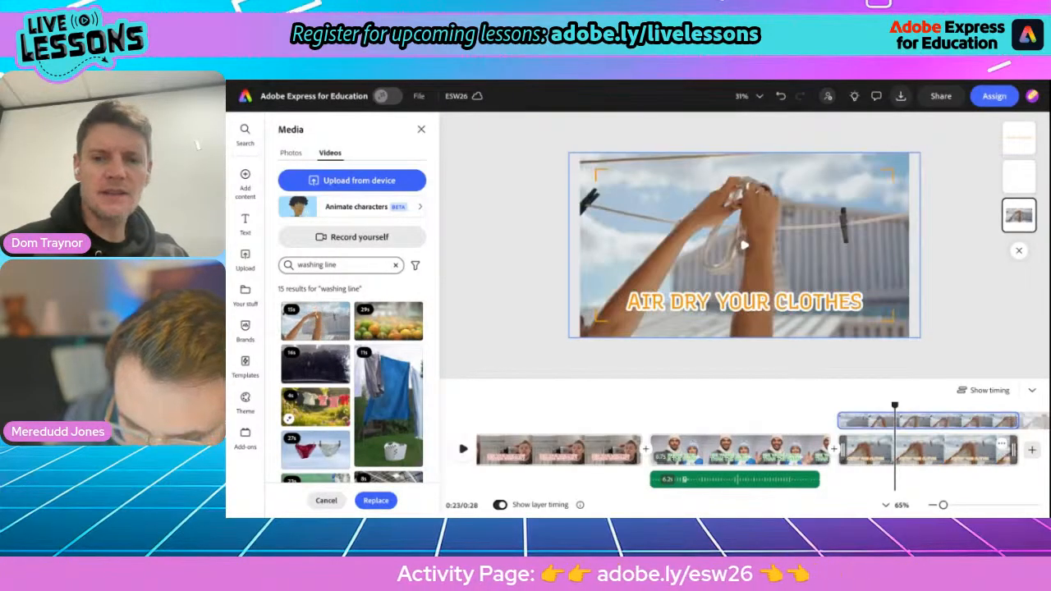
Place the playhead at 21 seconds, the start of the last scene, and begin an animated character with a Transparent background.
{"action": "left_click_drag", "start_coordinate": [894, 404], "coordinate": [834, 396]}
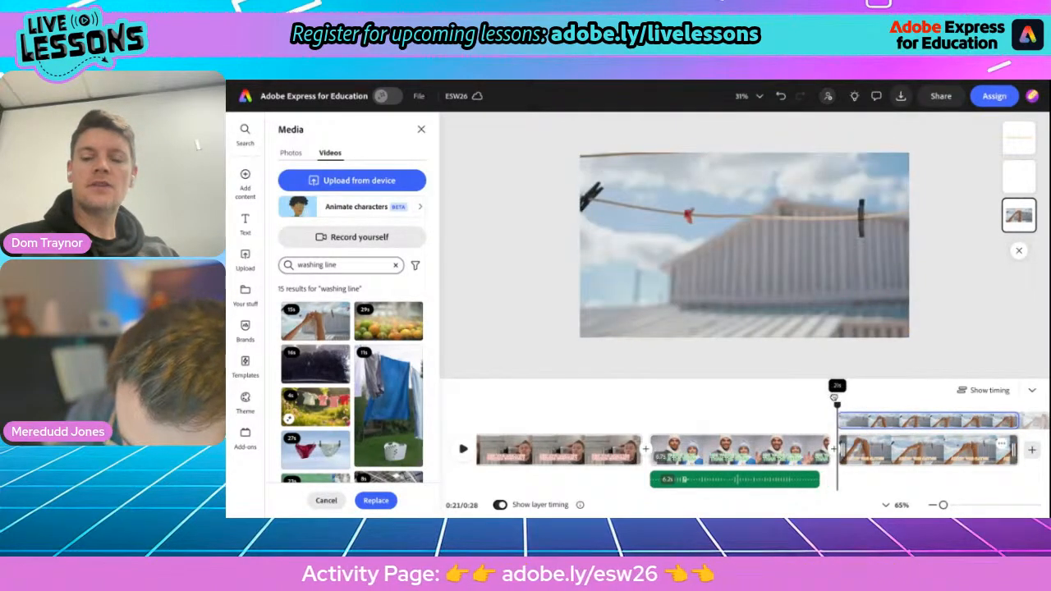
{"action": "left_click", "coordinate": [834, 398]}
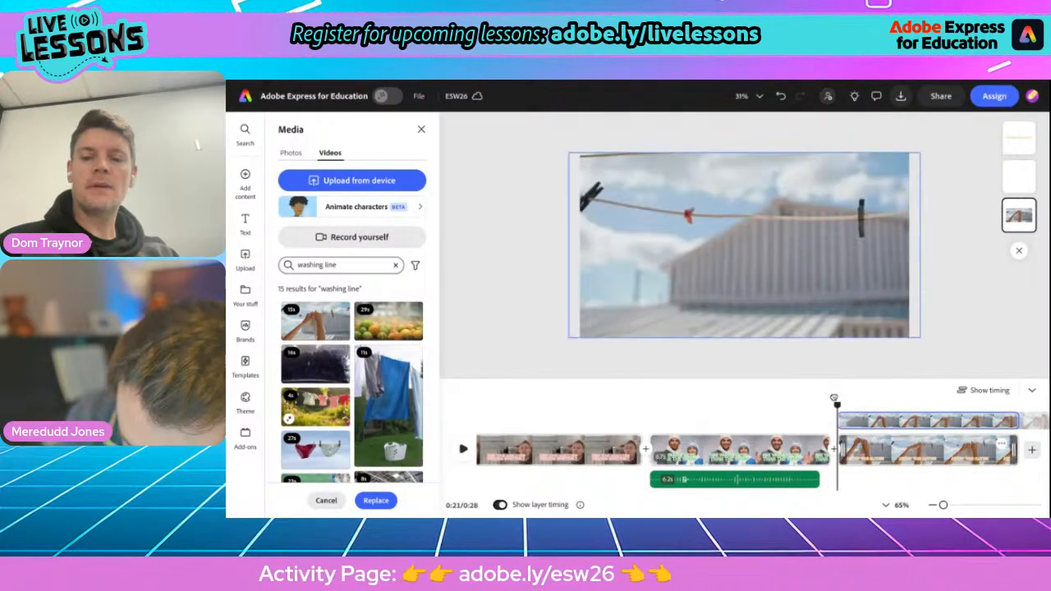
{"action": "left_click", "coordinate": [364, 208]}
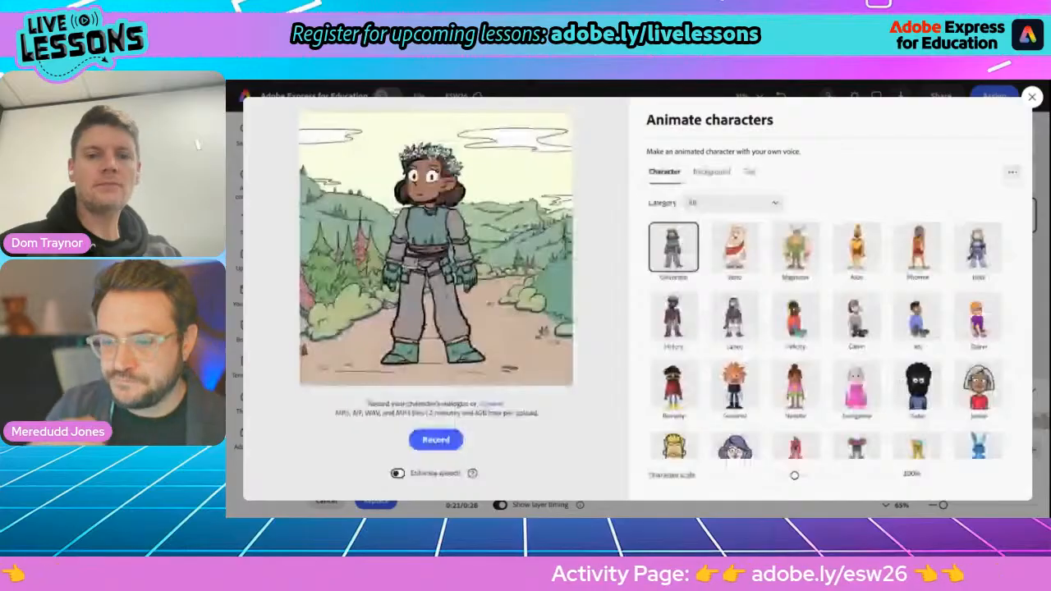
{"action": "left_click", "coordinate": [711, 174]}
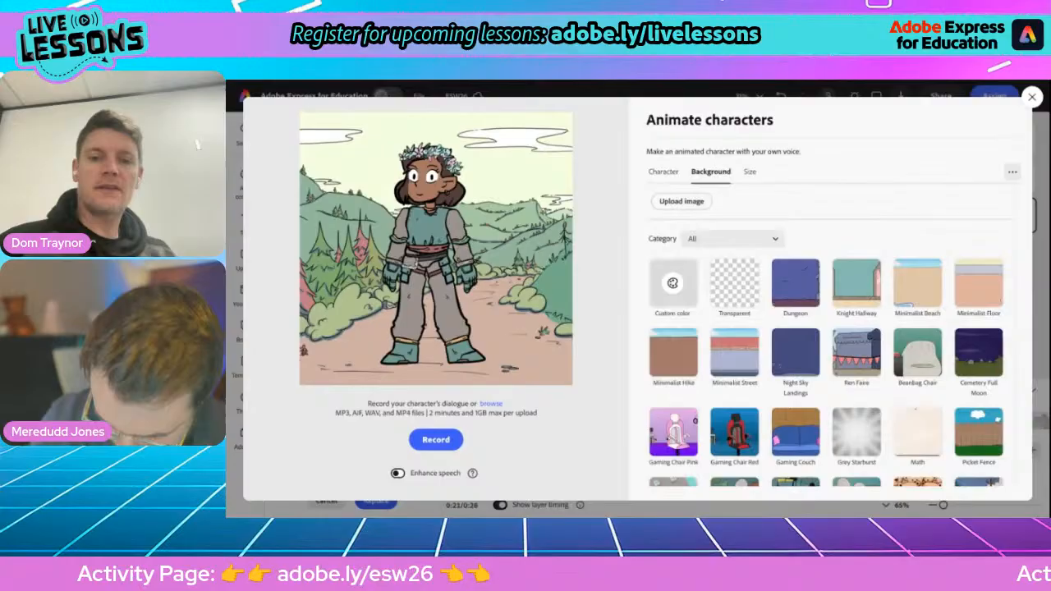
{"action": "left_click", "coordinate": [746, 284]}
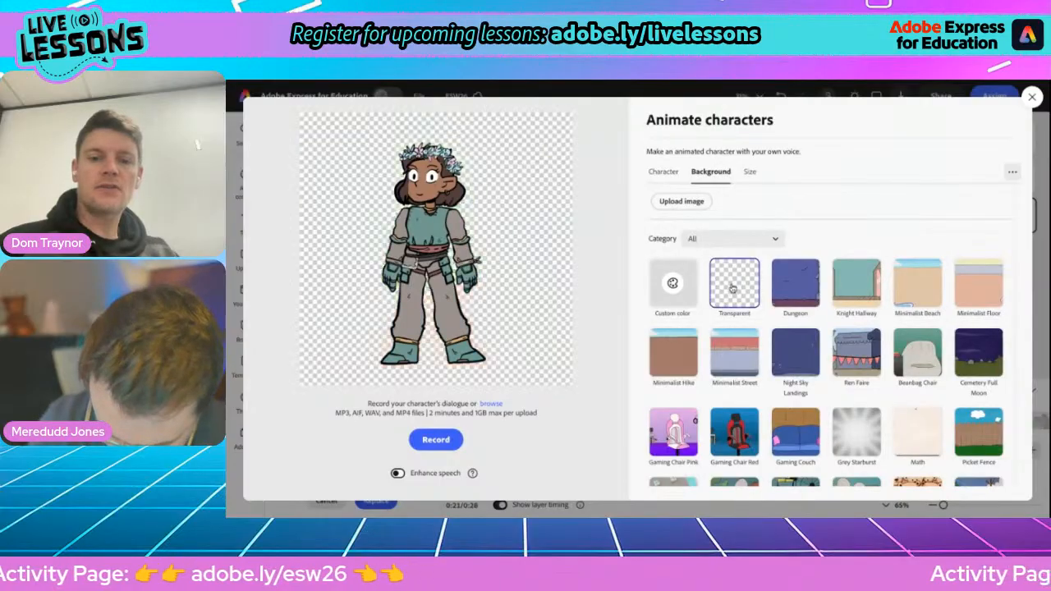
Choose the white-haired Cecil as the character to animate.
{"action": "left_click", "coordinate": [665, 174]}
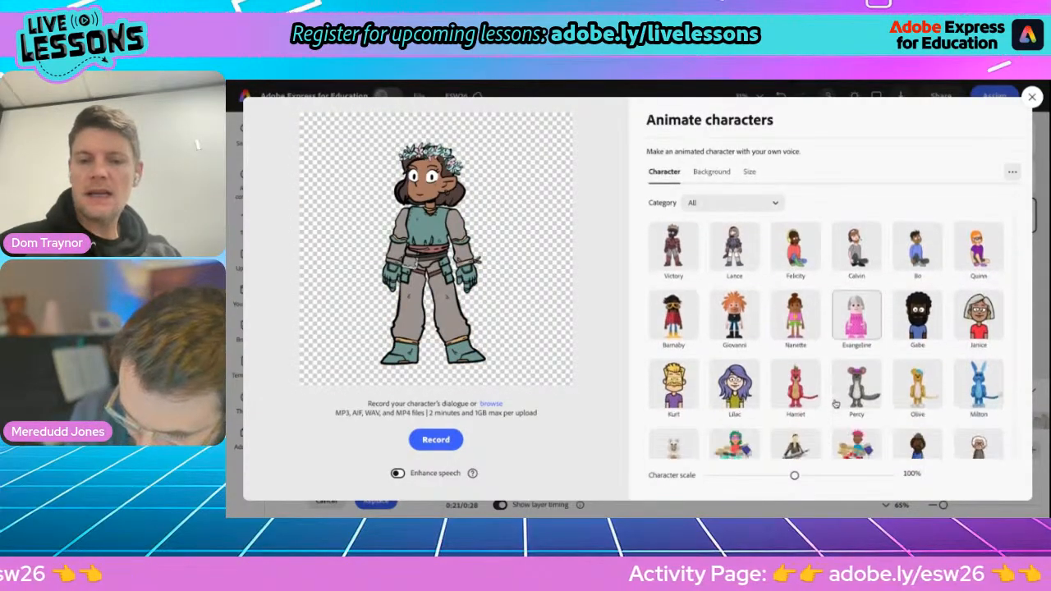
{"action": "scroll", "coordinate": [836, 403], "scroll_direction": "down", "scroll_amount": 1}
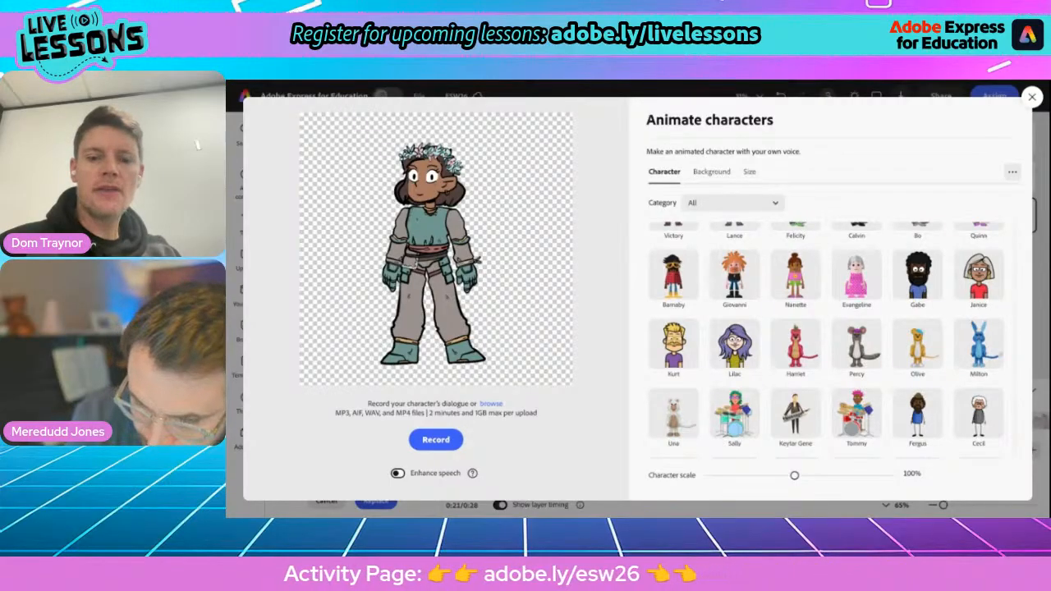
{"action": "scroll", "coordinate": [759, 325], "scroll_direction": "down", "scroll_amount": 2}
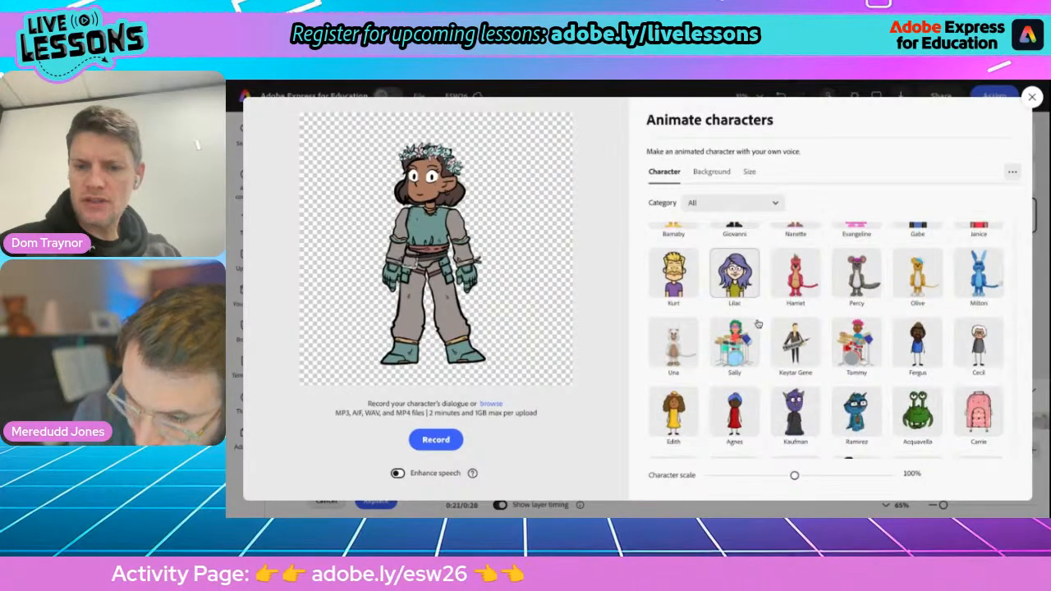
{"action": "left_click", "coordinate": [795, 345]}
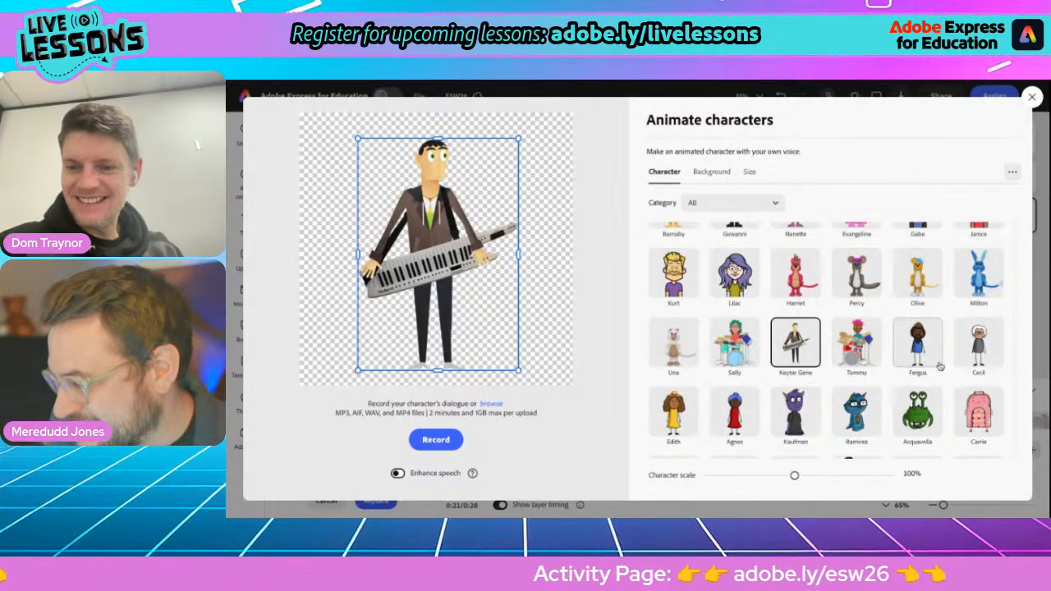
{"action": "left_click", "coordinate": [977, 348]}
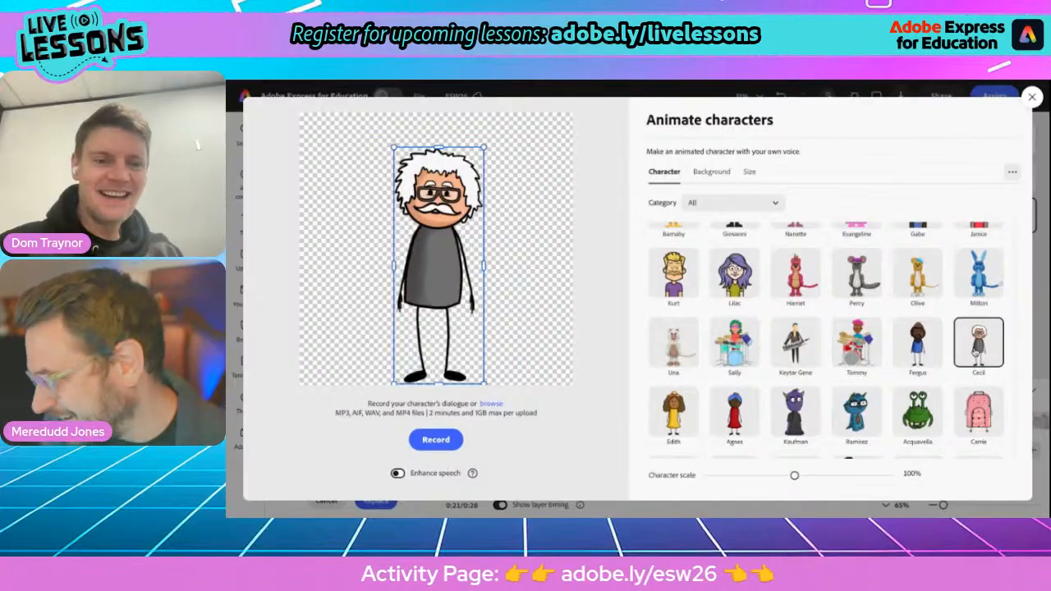
Record the animated character's dialogue with Enhance speech on.
{"action": "left_click", "coordinate": [397, 474]}
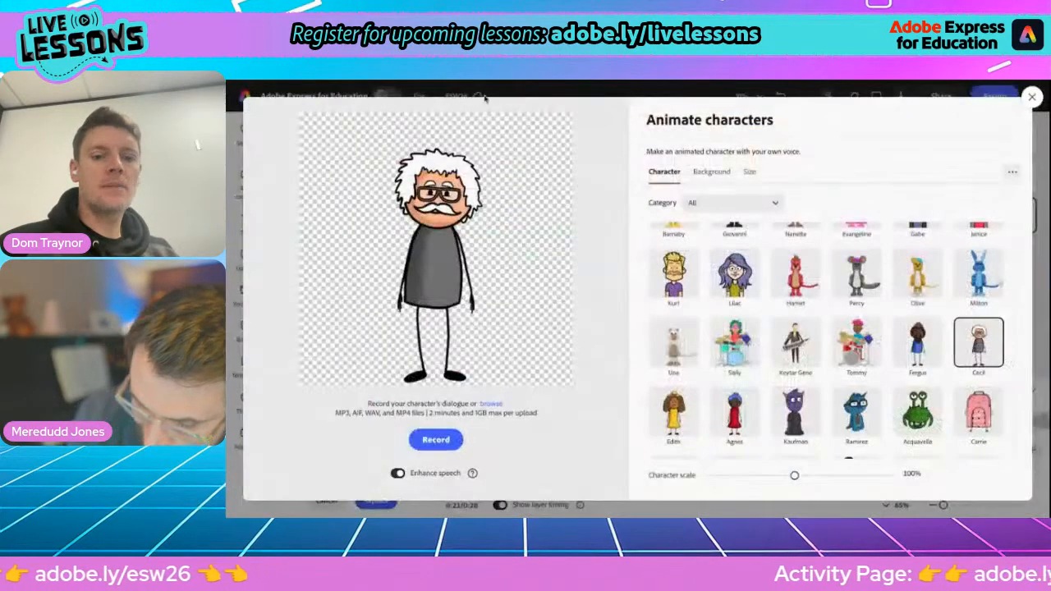
{"action": "left_click", "coordinate": [436, 440]}
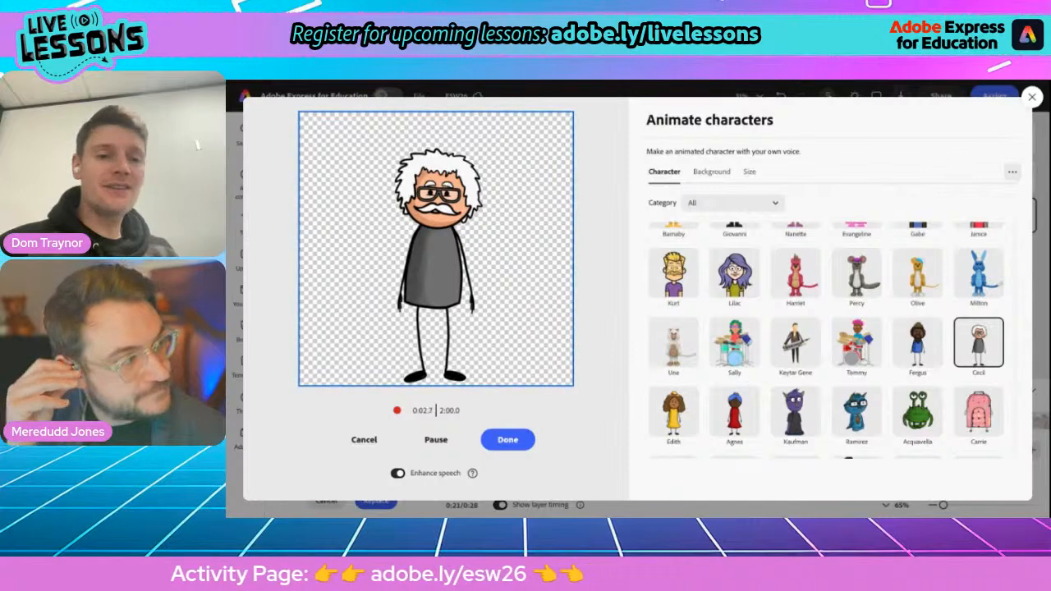
{"action": "left_click", "coordinate": [508, 439]}
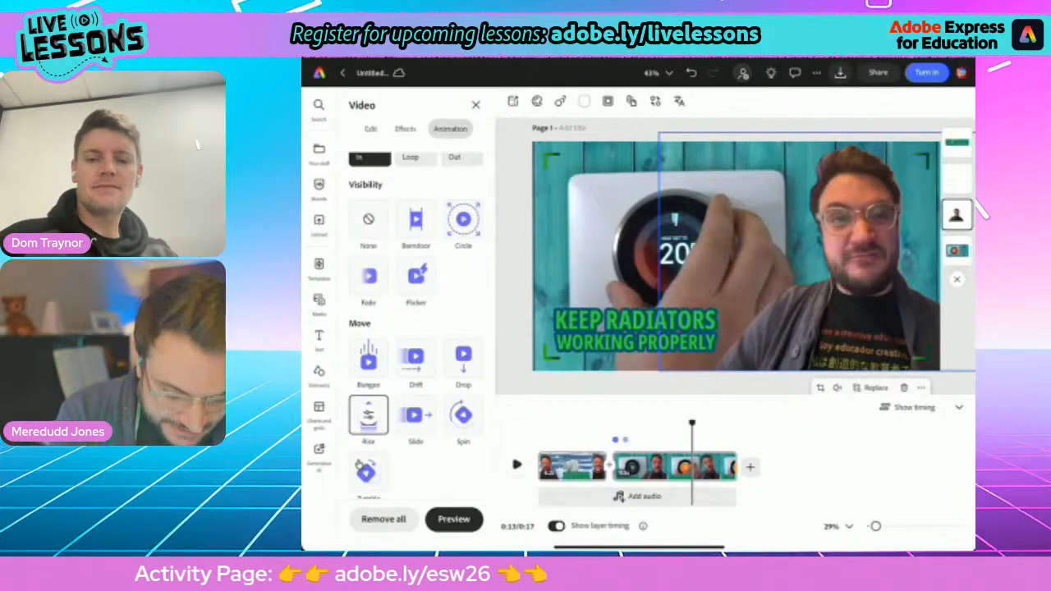
In the "Cold weather energy saving" video, return the playhead to 0 seconds and deselect the presenter clip.
{"action": "left_click_drag", "start_coordinate": [692, 423], "coordinate": [538, 423]}
{"action": "left_click", "coordinate": [682, 422]}
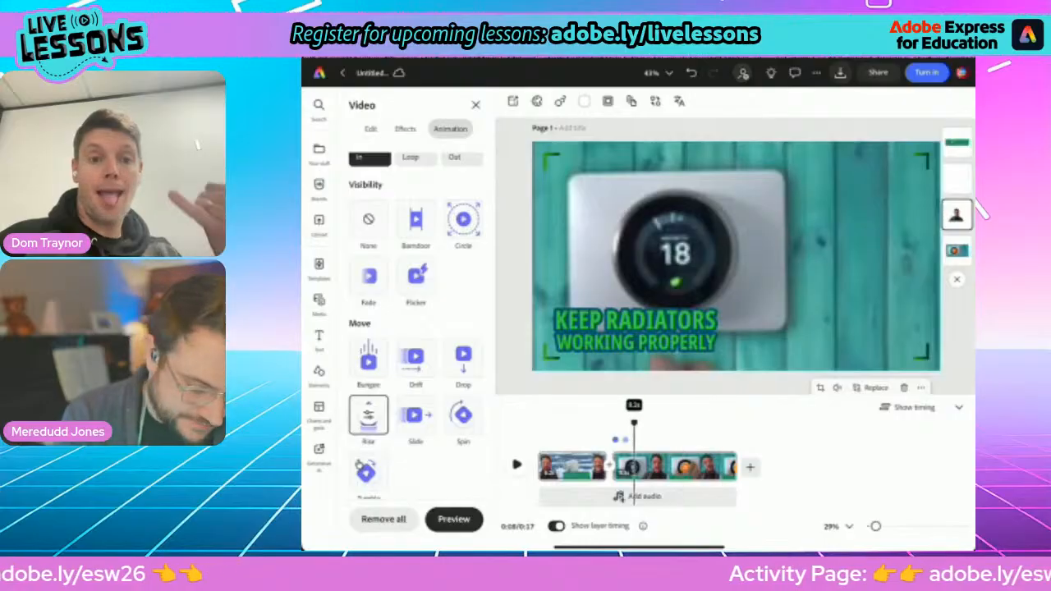
{"action": "mouse_move", "coordinate": [633, 423]}
{"action": "left_mouse_down"}
{"action": "mouse_move", "coordinate": [538, 423]}
{"action": "mouse_move", "coordinate": [659, 423]}
{"action": "mouse_move", "coordinate": [622, 423]}
{"action": "left_mouse_up"}
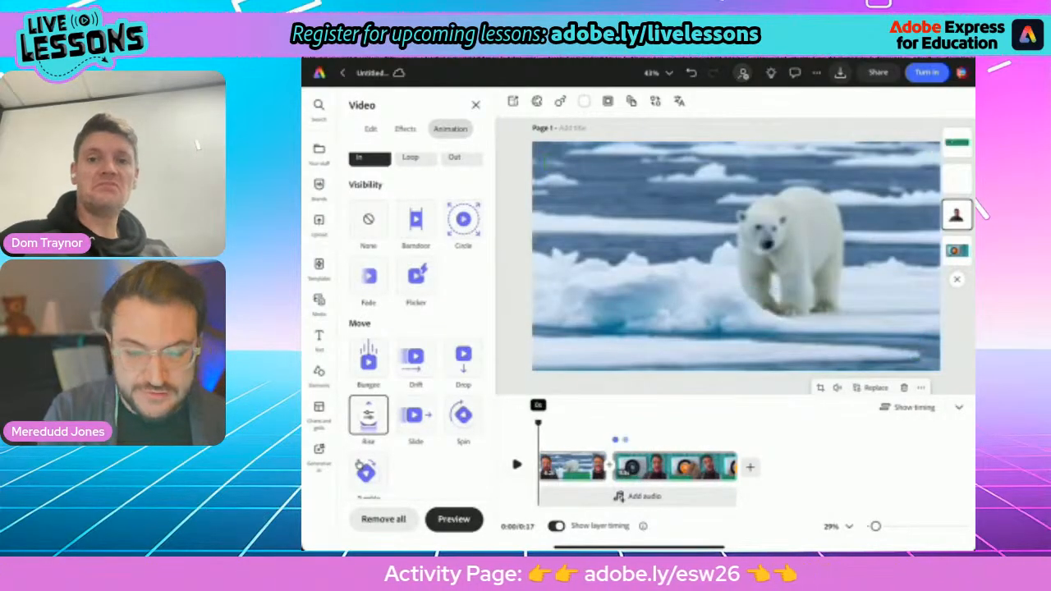
{"action": "key", "text": "Escape"}
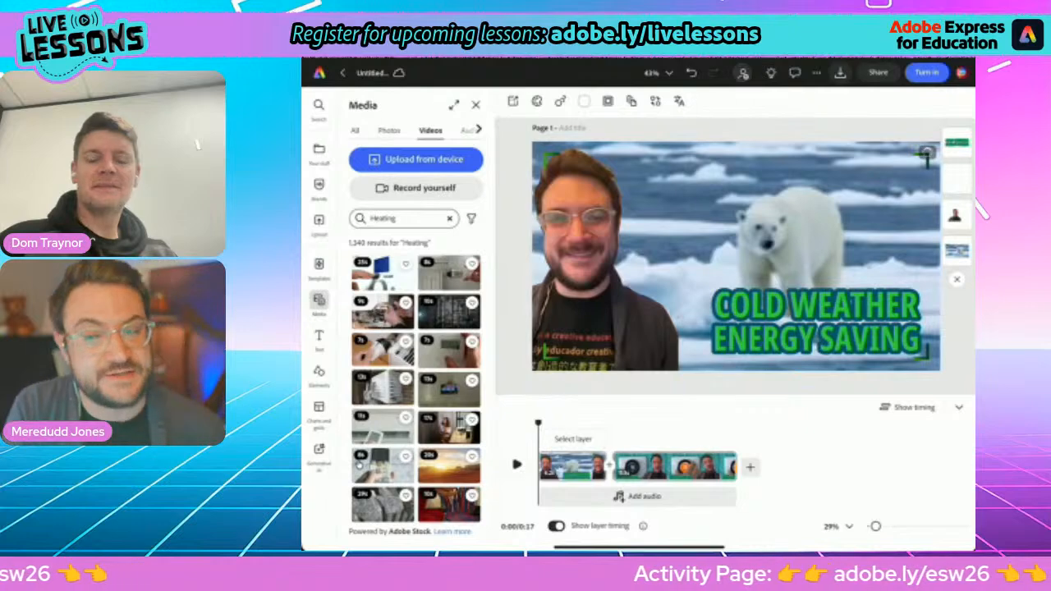
{"action": "mouse_move", "coordinate": [538, 422]}
{"action": "left_mouse_down"}
{"action": "mouse_move", "coordinate": [705, 423]}
{"action": "mouse_move", "coordinate": [538, 423]}
{"action": "left_mouse_up"}
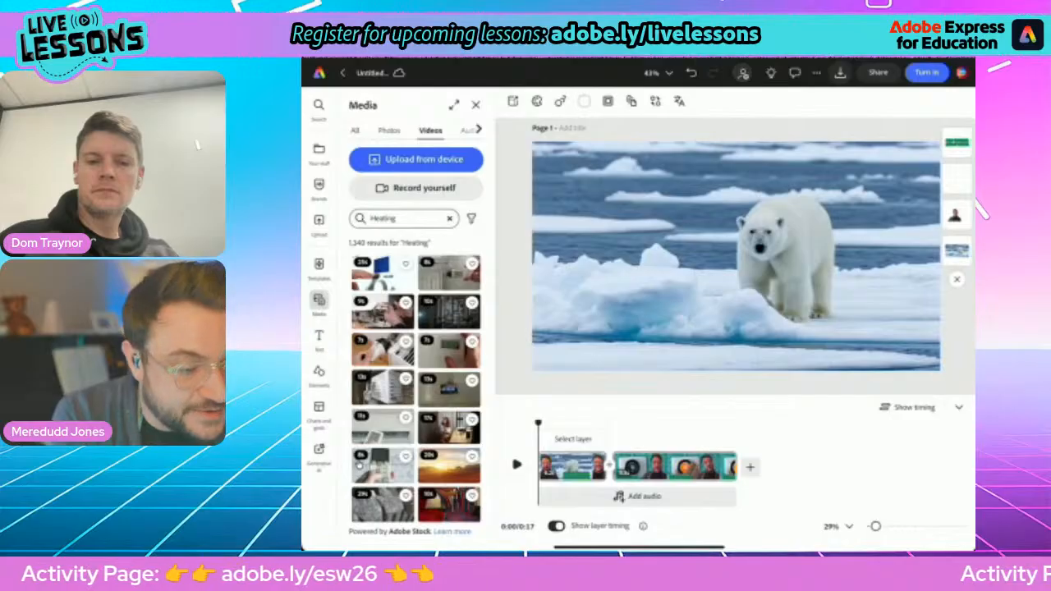
Switch the media library to audio, clear the "Heating" search and open the full list of Electronic tracks.
{"action": "scroll", "coordinate": [415, 129], "scroll_direction": "right", "scroll_amount": 2}
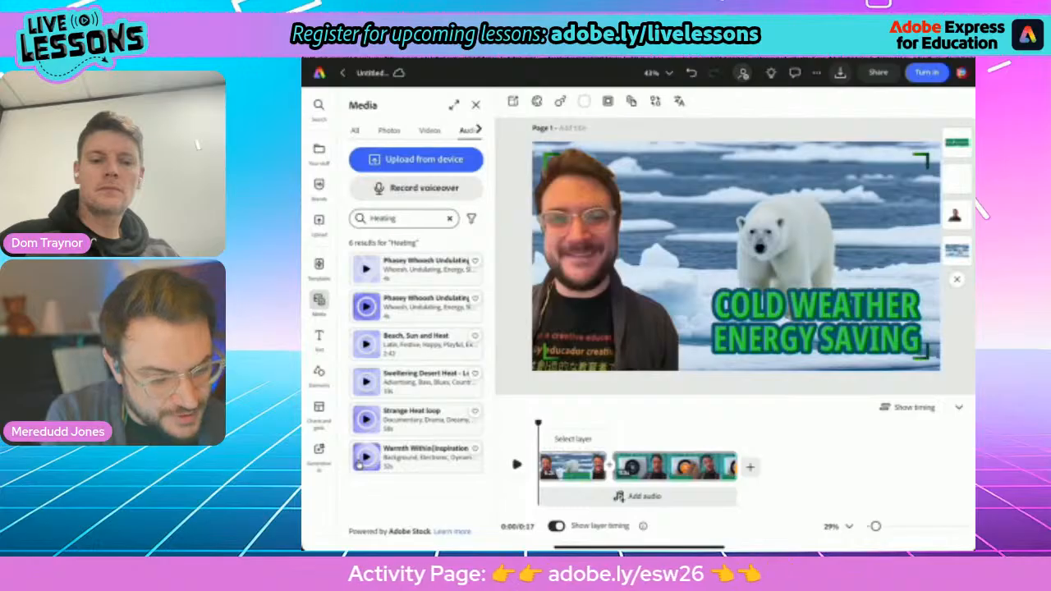
{"action": "left_click", "coordinate": [450, 218]}
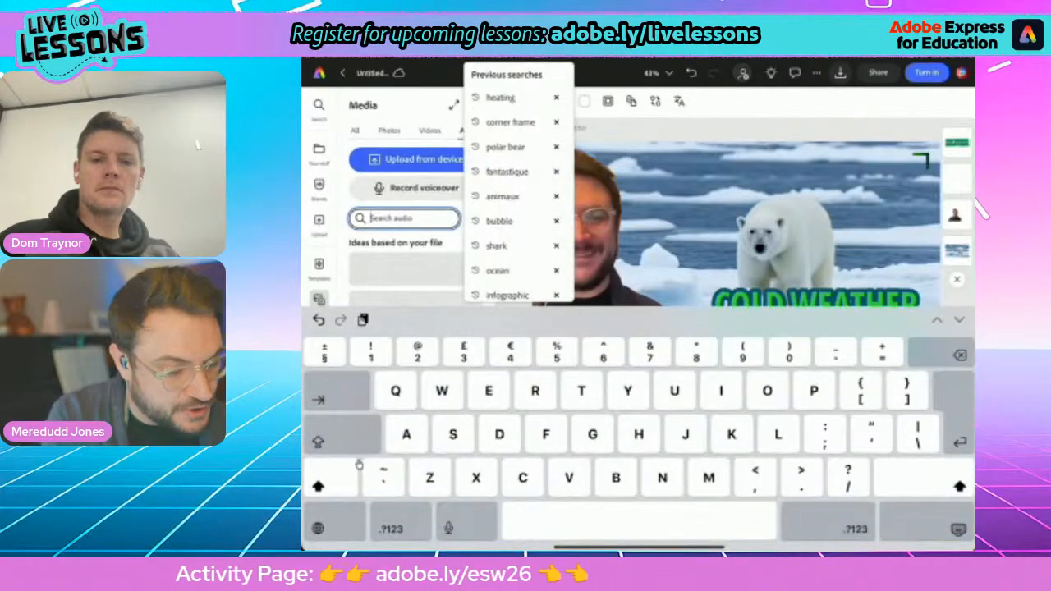
{"action": "key", "text": "Escape"}
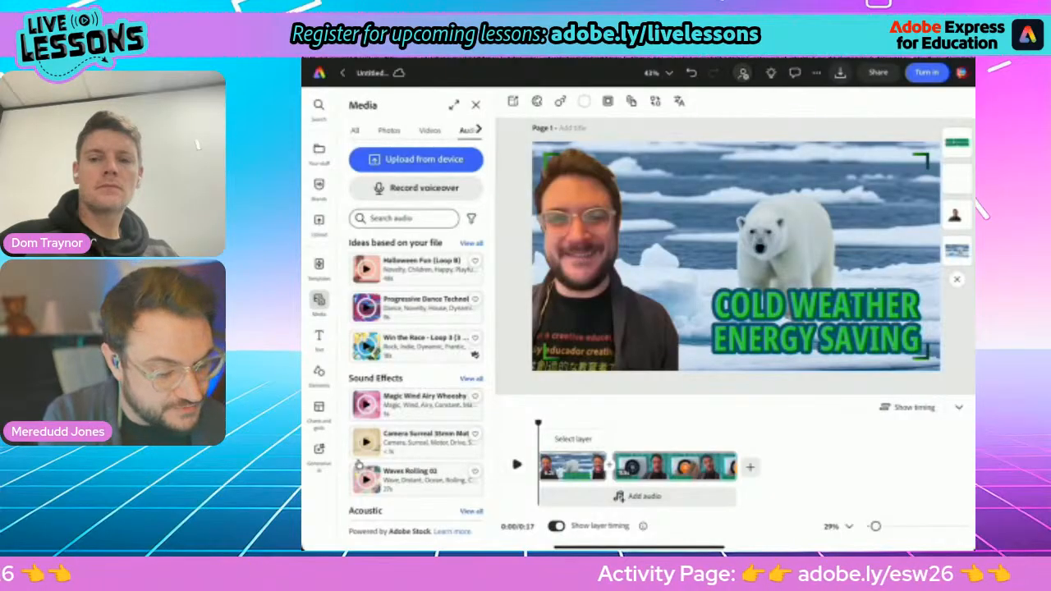
{"action": "scroll", "coordinate": [358, 465], "scroll_direction": "down", "scroll_amount": 5}
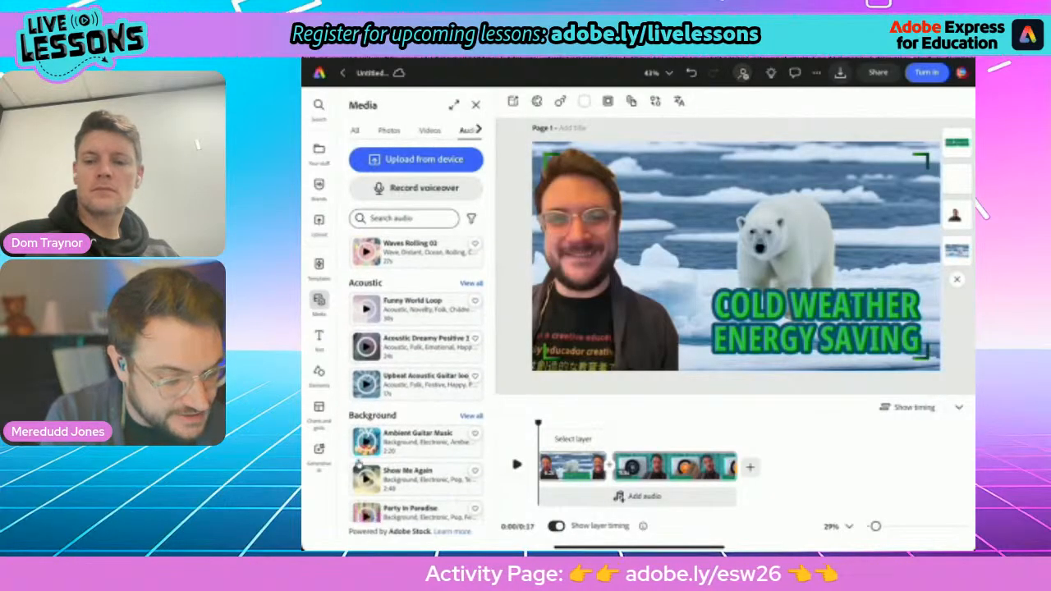
{"action": "scroll", "coordinate": [358, 464], "scroll_direction": "down", "scroll_amount": 2}
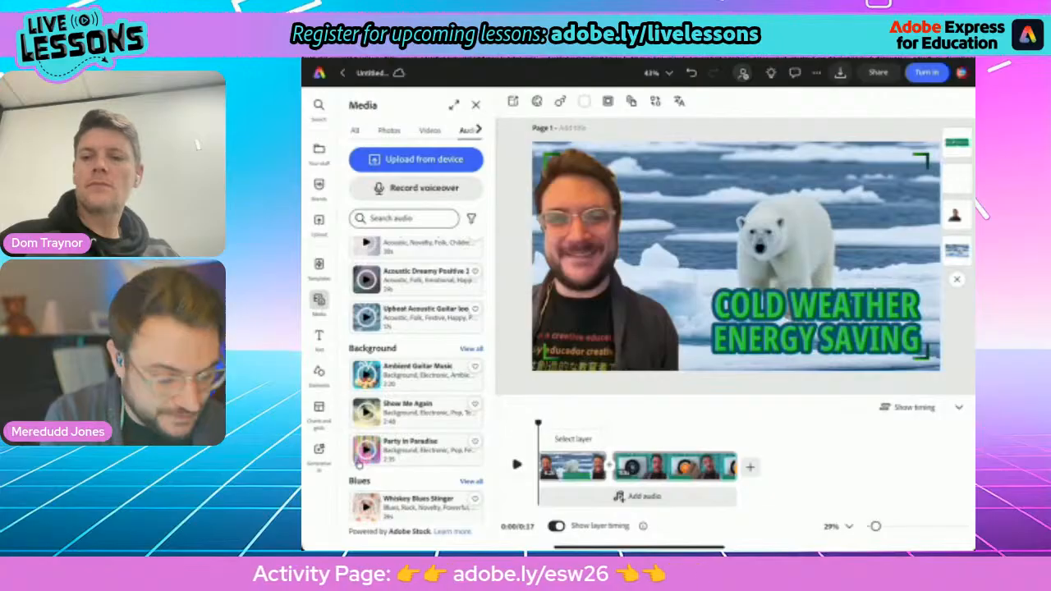
{"action": "scroll", "coordinate": [358, 465], "scroll_direction": "down", "scroll_amount": 10}
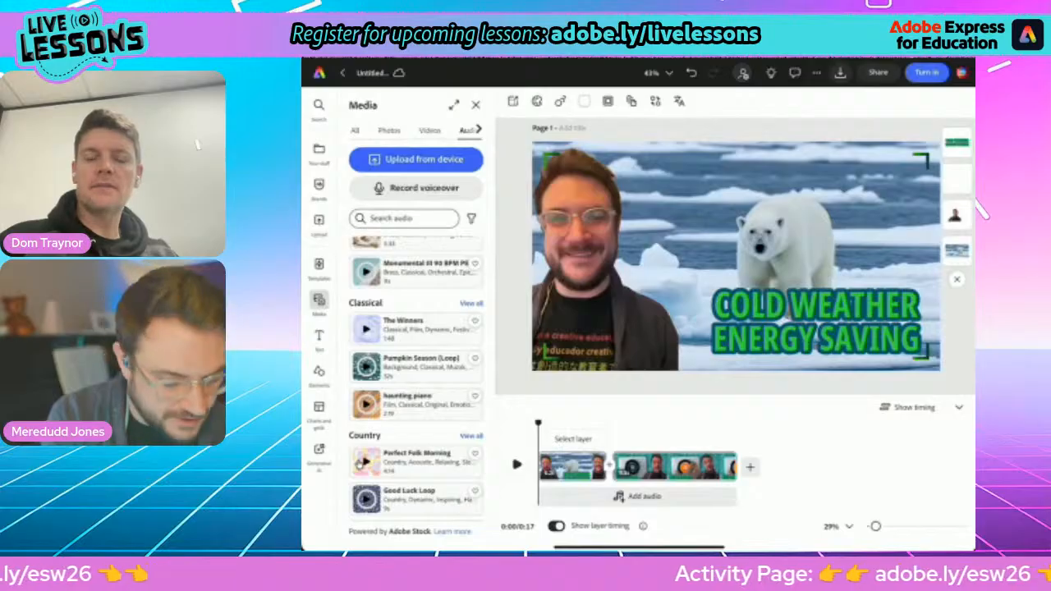
{"action": "scroll", "coordinate": [359, 463], "scroll_direction": "down", "scroll_amount": 3}
{"action": "scroll", "coordinate": [358, 465], "scroll_direction": "down", "scroll_amount": 1}
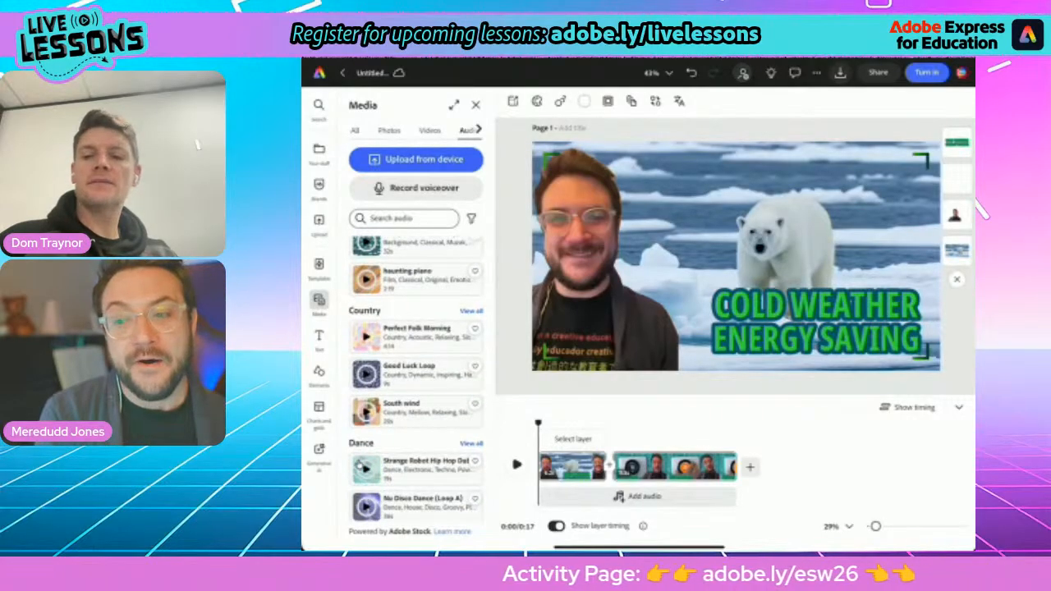
{"action": "scroll", "coordinate": [358, 465], "scroll_direction": "down", "scroll_amount": 3}
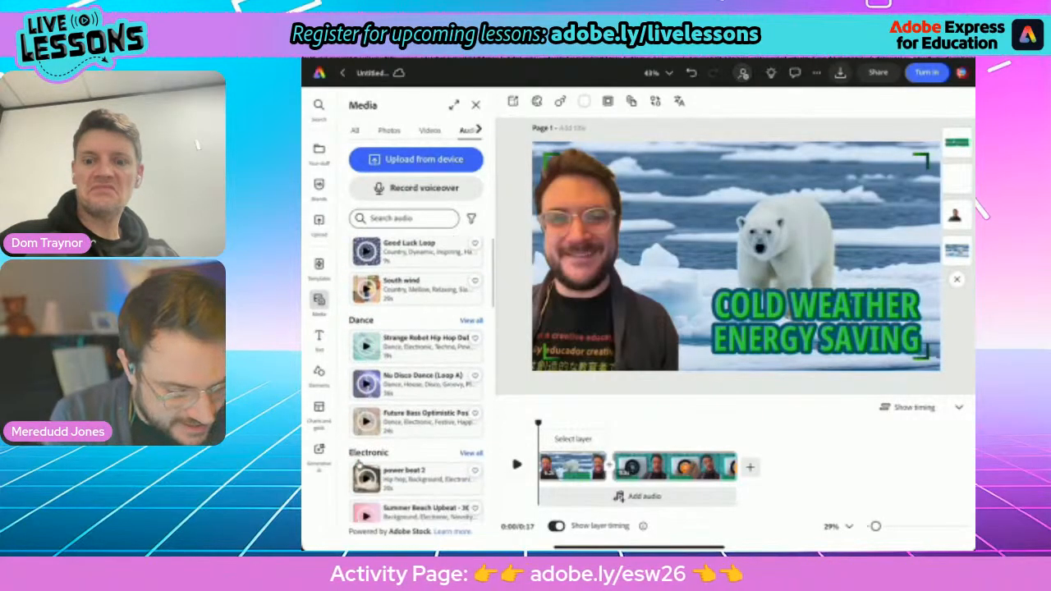
{"action": "scroll", "coordinate": [359, 465], "scroll_direction": "down", "scroll_amount": 3}
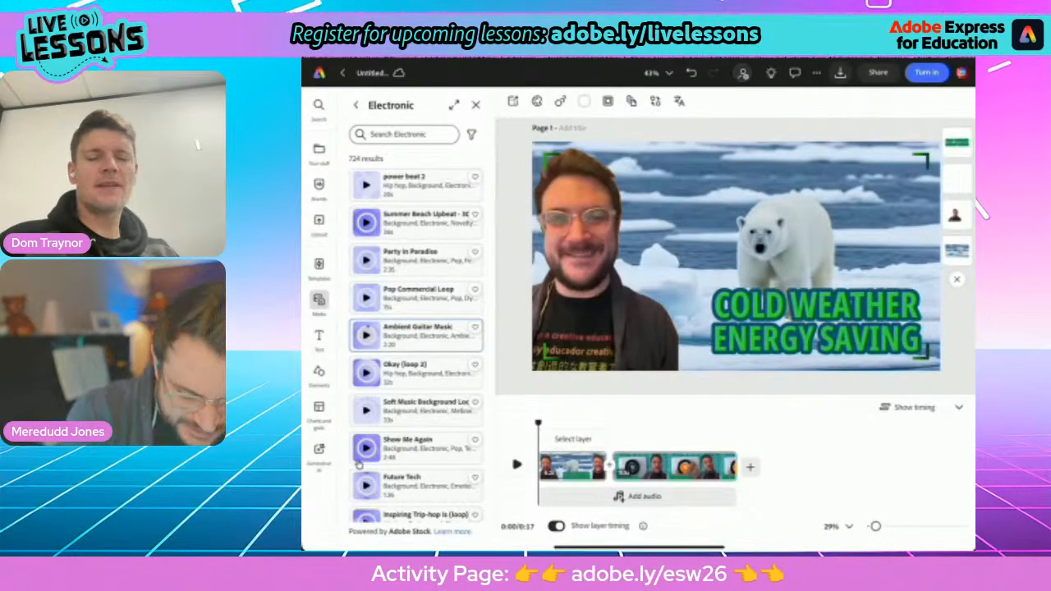
Look through the Electronic tracks for suitable background music and audition "Show Me Again".
{"action": "scroll", "coordinate": [359, 465], "scroll_direction": "down", "scroll_amount": 3}
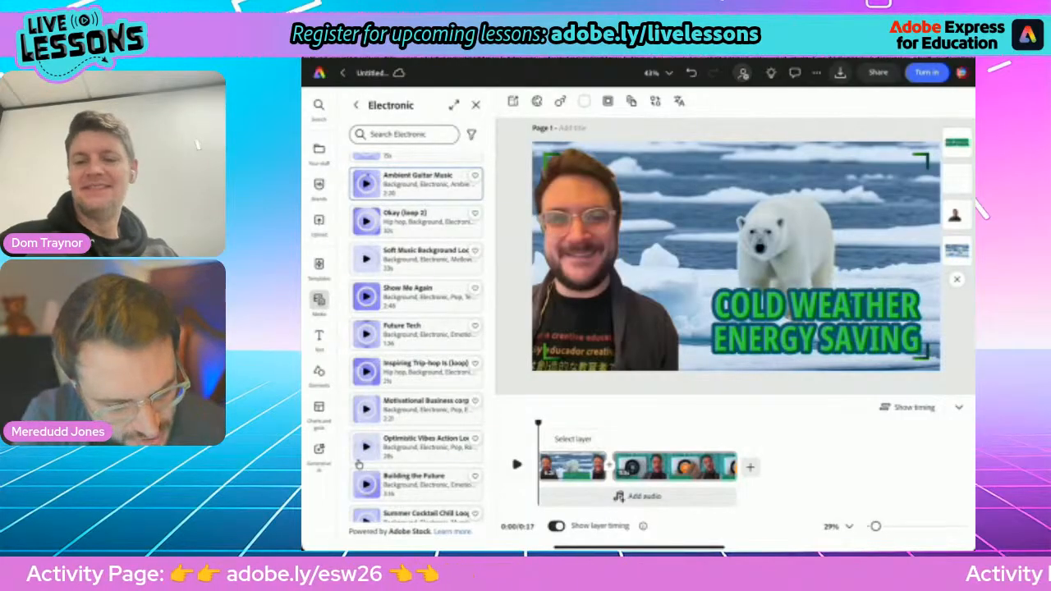
{"action": "left_click", "coordinate": [367, 296]}
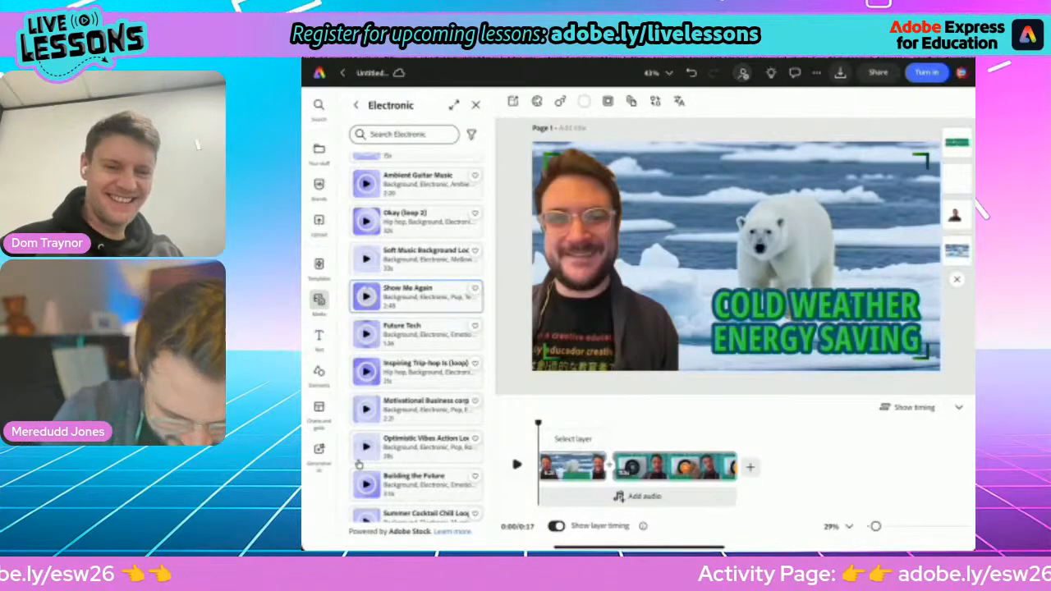
{"action": "scroll", "coordinate": [358, 465], "scroll_direction": "down", "scroll_amount": 10}
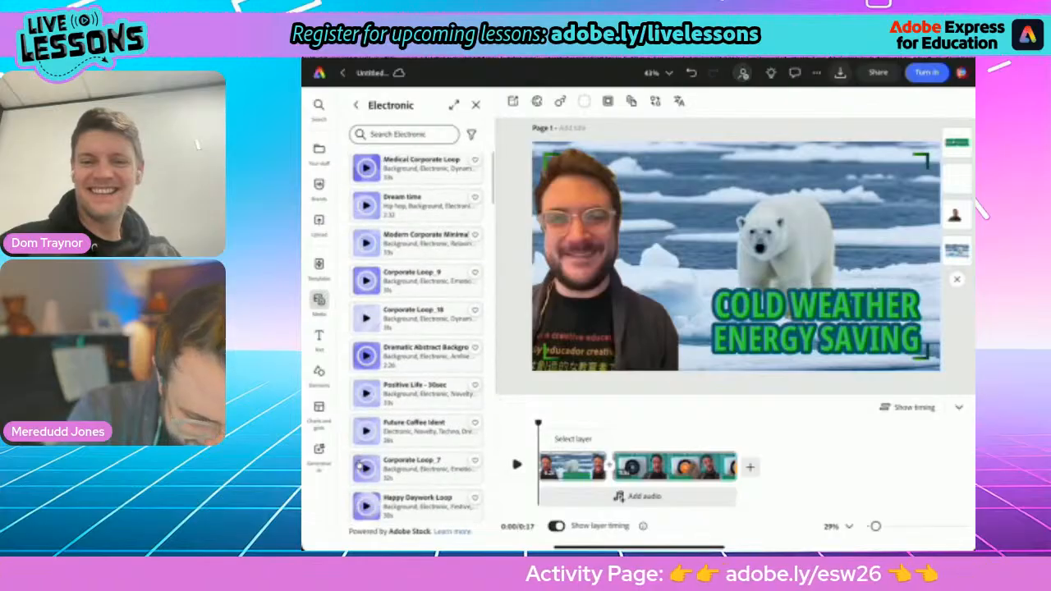
{"action": "scroll", "coordinate": [358, 465], "scroll_direction": "down", "scroll_amount": 4}
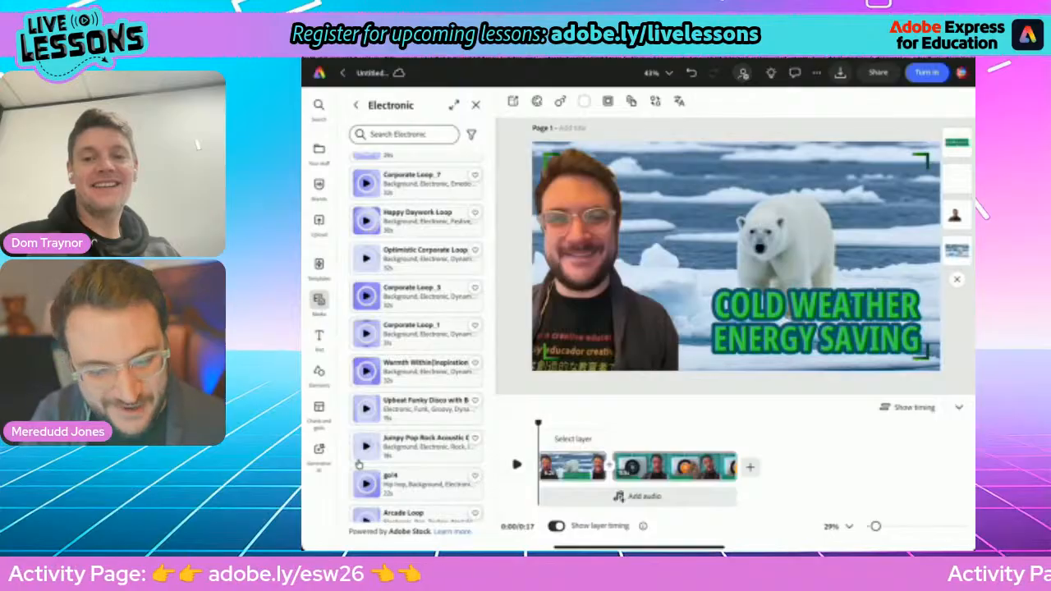
Browse the Dance genre instead and add "Arcade Upbeat EDM Rock - Loop" as the video's background music.
{"action": "key", "text": "Escape"}
{"action": "scroll", "coordinate": [358, 464], "scroll_direction": "down", "scroll_amount": 10}
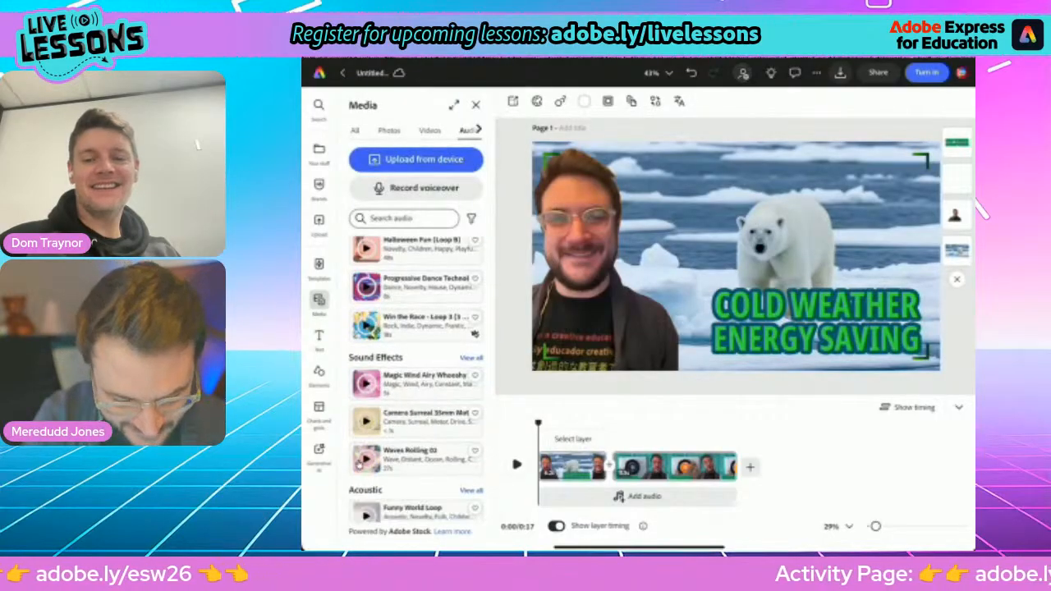
{"action": "scroll", "coordinate": [359, 465], "scroll_direction": "down", "scroll_amount": 10}
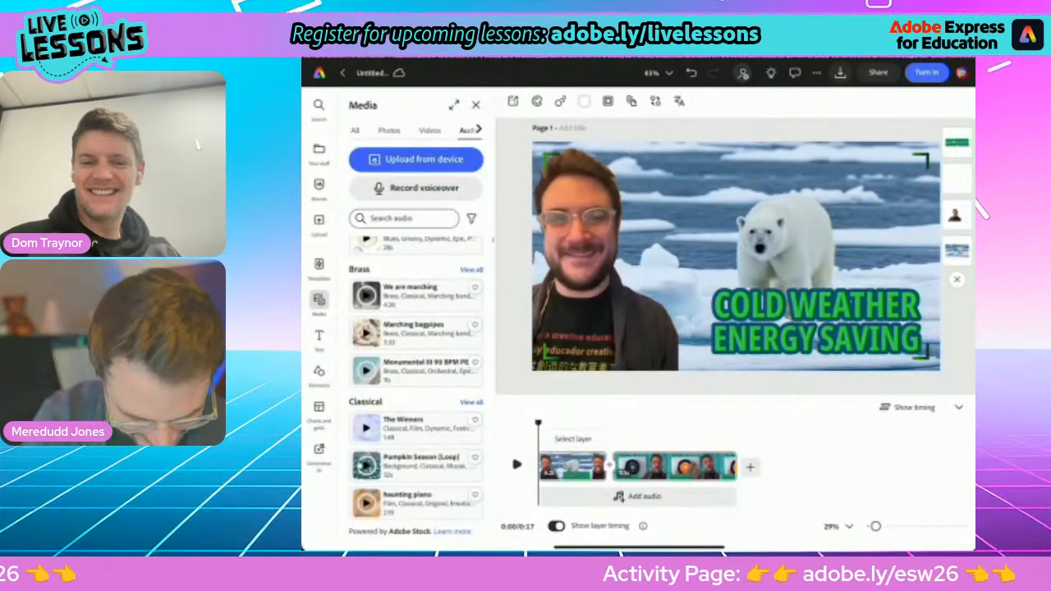
{"action": "scroll", "coordinate": [359, 465], "scroll_direction": "down", "scroll_amount": 5}
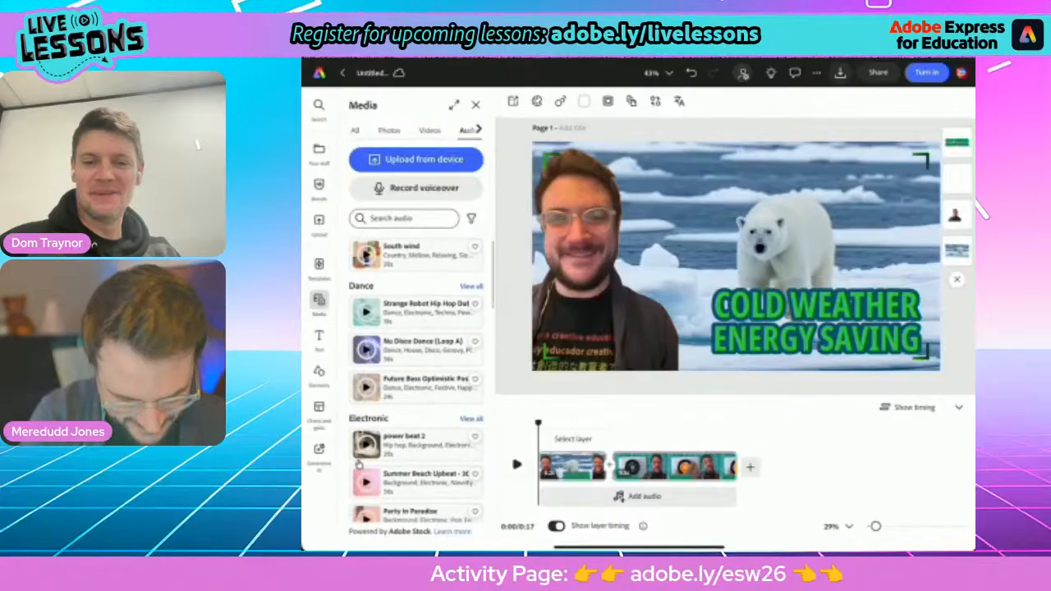
{"action": "left_click", "coordinate": [472, 269]}
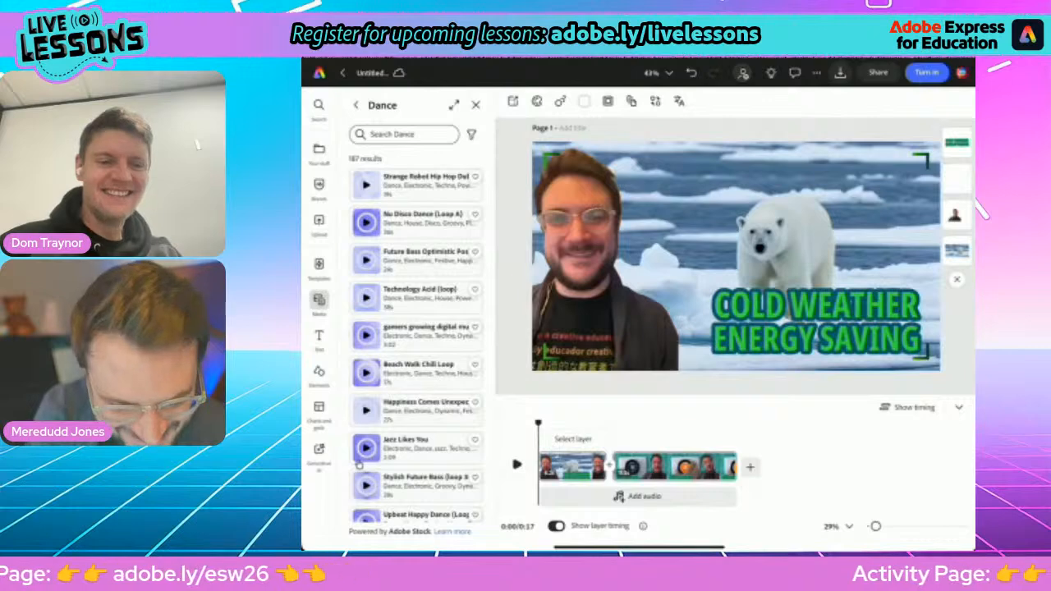
{"action": "scroll", "coordinate": [359, 465], "scroll_direction": "down", "scroll_amount": 5}
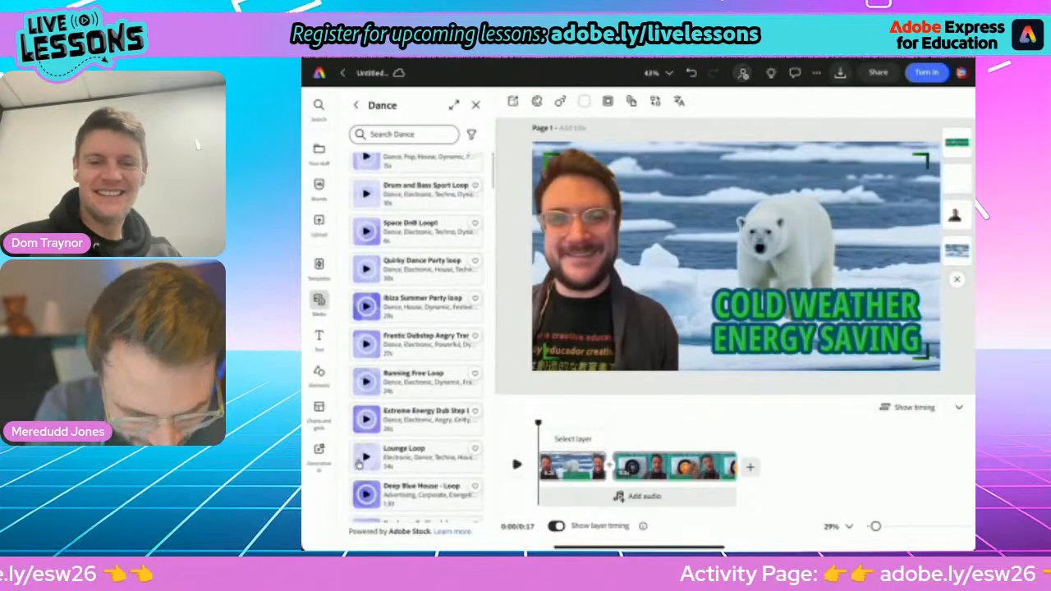
{"action": "scroll", "coordinate": [359, 465], "scroll_direction": "down", "scroll_amount": 5}
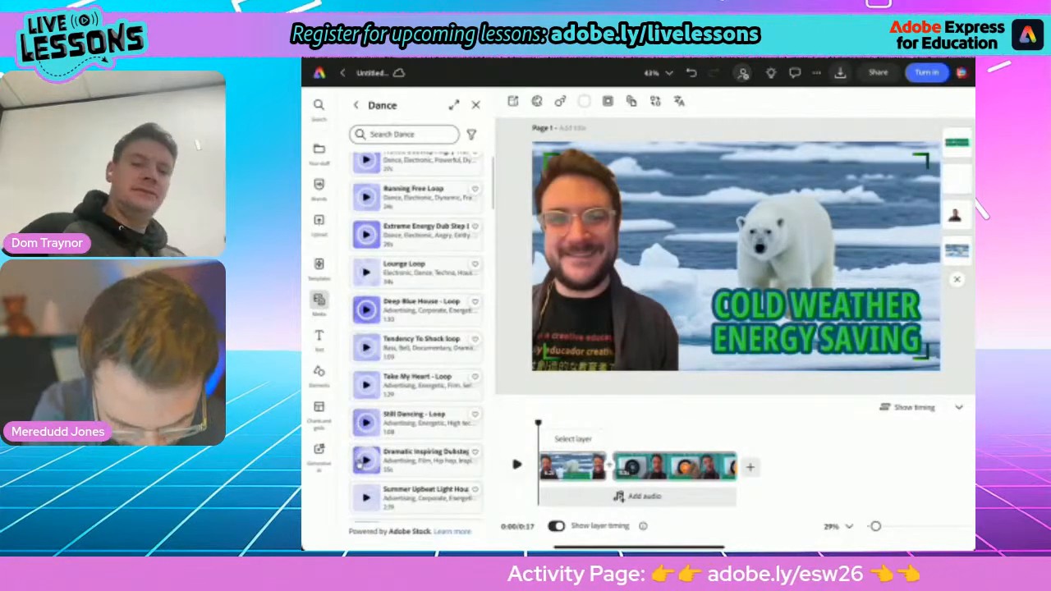
{"action": "scroll", "coordinate": [359, 465], "scroll_direction": "down", "scroll_amount": 3}
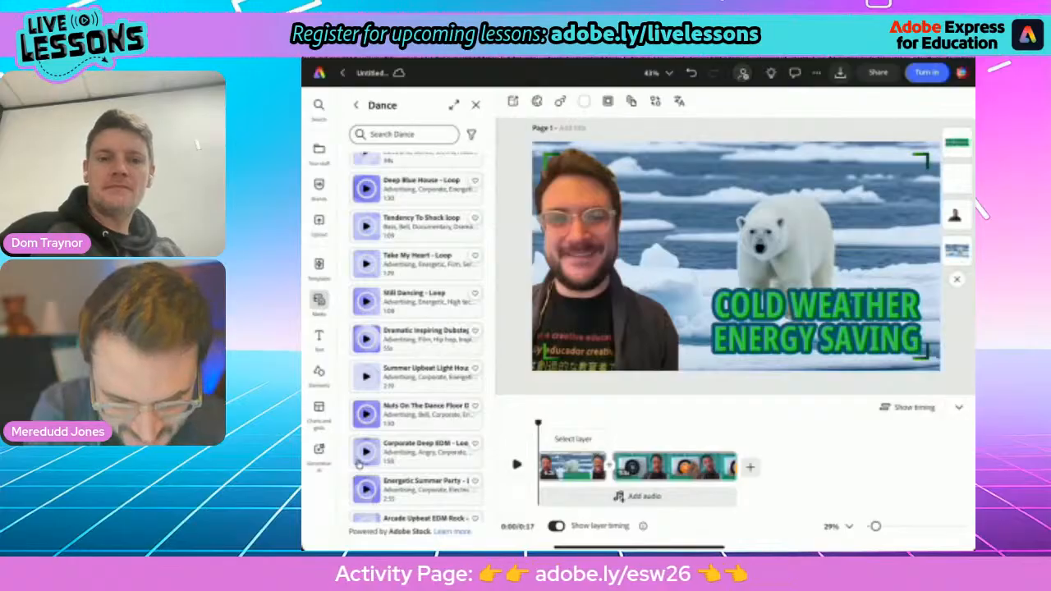
{"action": "scroll", "coordinate": [359, 465], "scroll_direction": "down", "scroll_amount": 8}
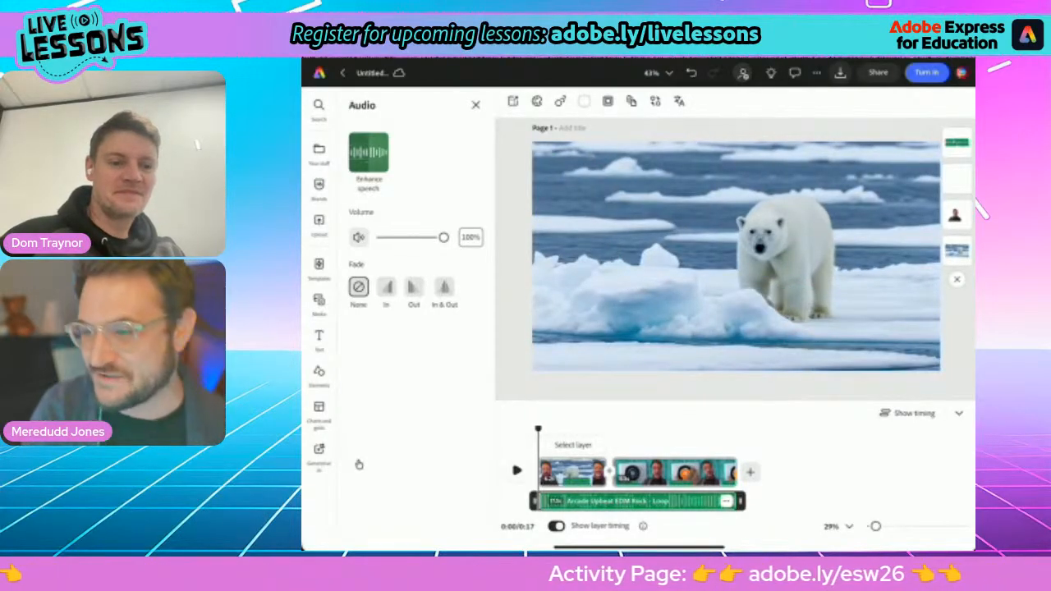
Check the music in playback, set its volume to 10%, and give it a 2-second fade-out.
{"action": "key", "text": "space"}
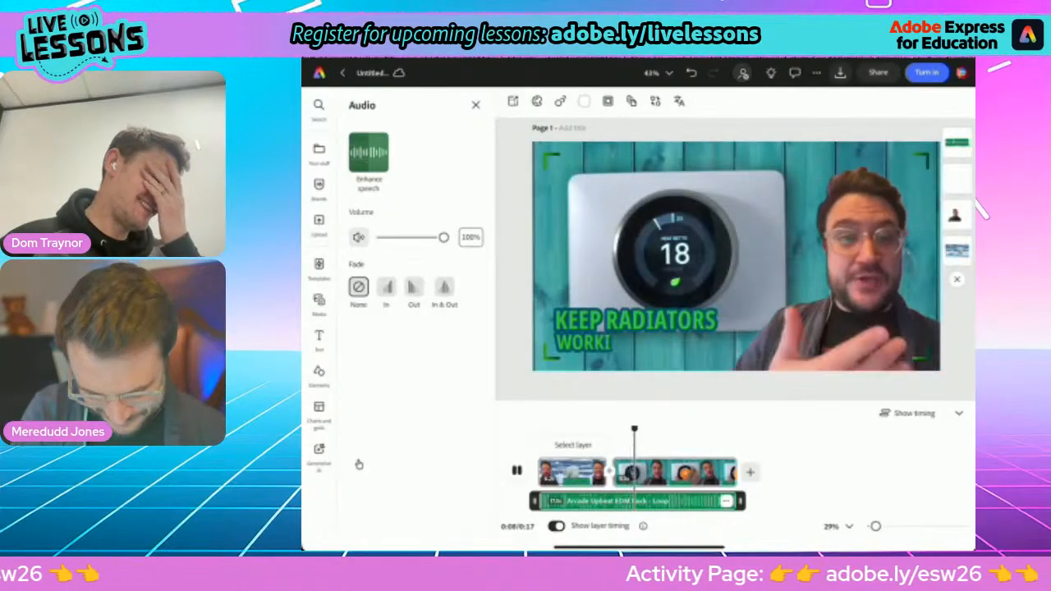
{"action": "key", "text": "space"}
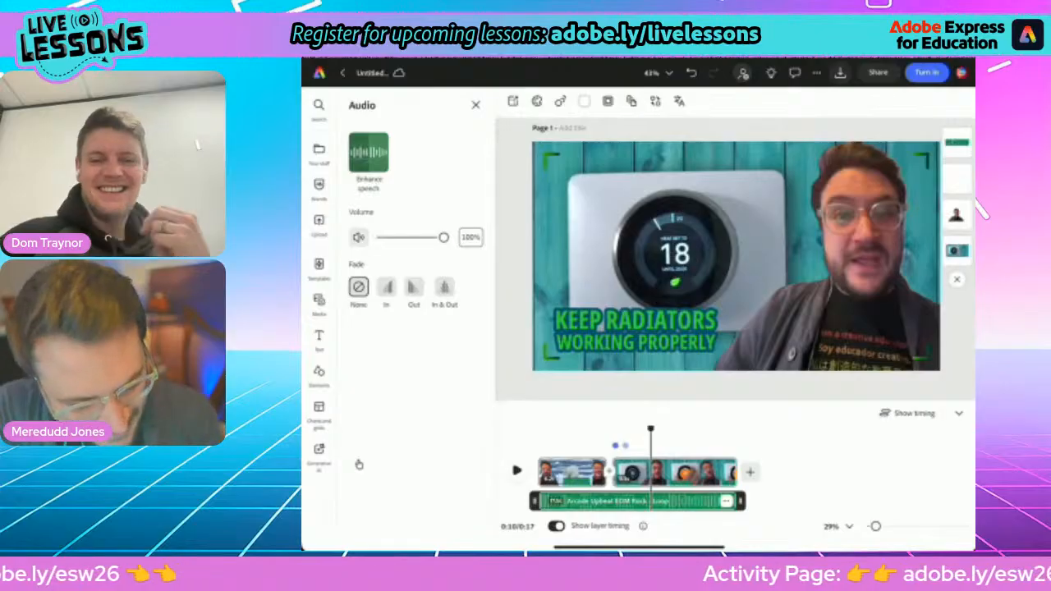
{"action": "left_click_drag", "start_coordinate": [444, 237], "coordinate": [395, 237]}
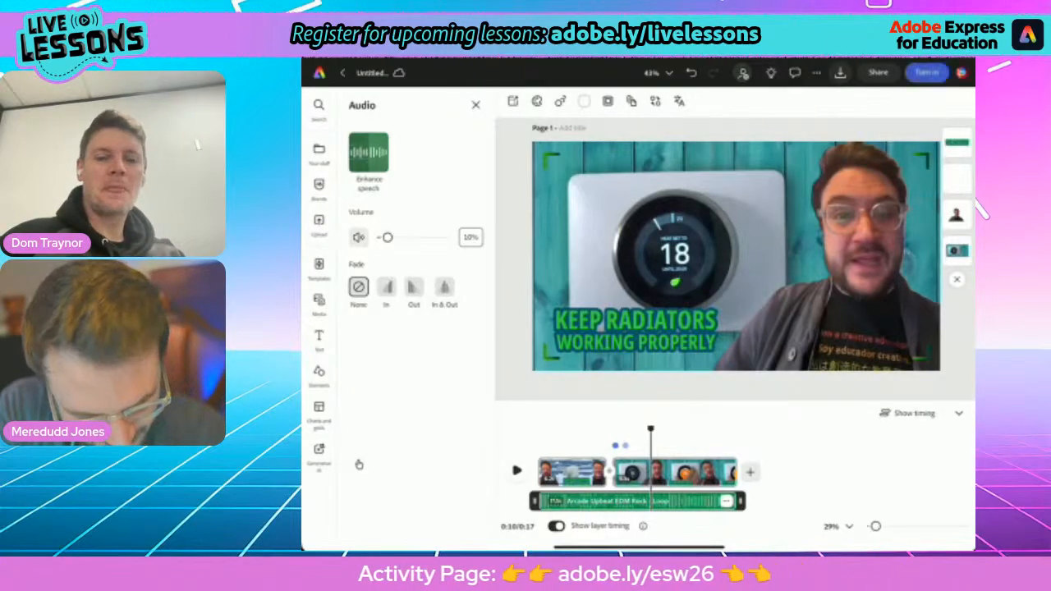
{"action": "left_click_drag", "start_coordinate": [650, 429], "coordinate": [538, 429]}
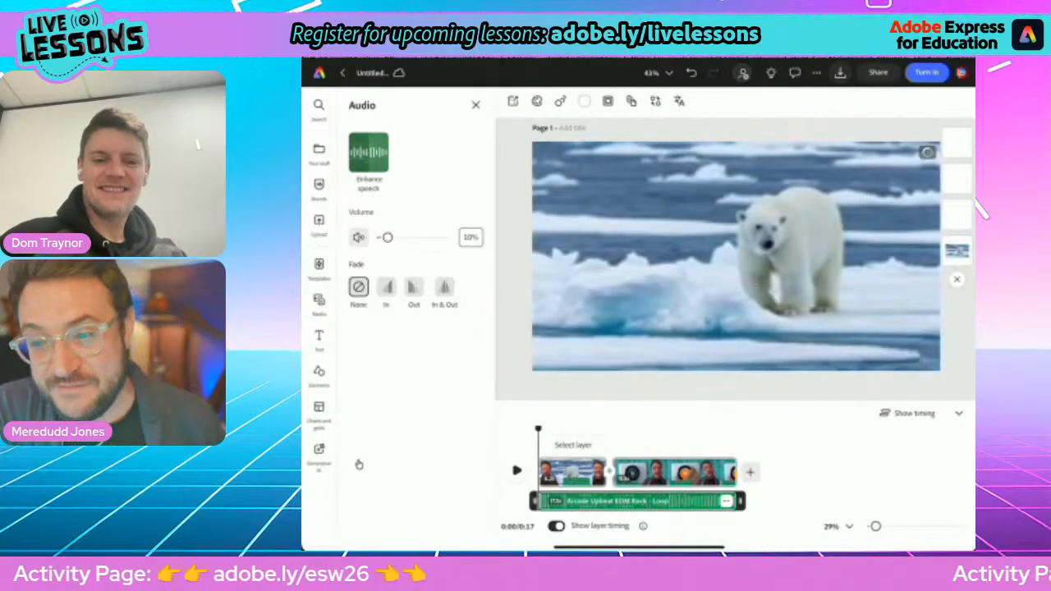
{"action": "left_click", "coordinate": [414, 285]}
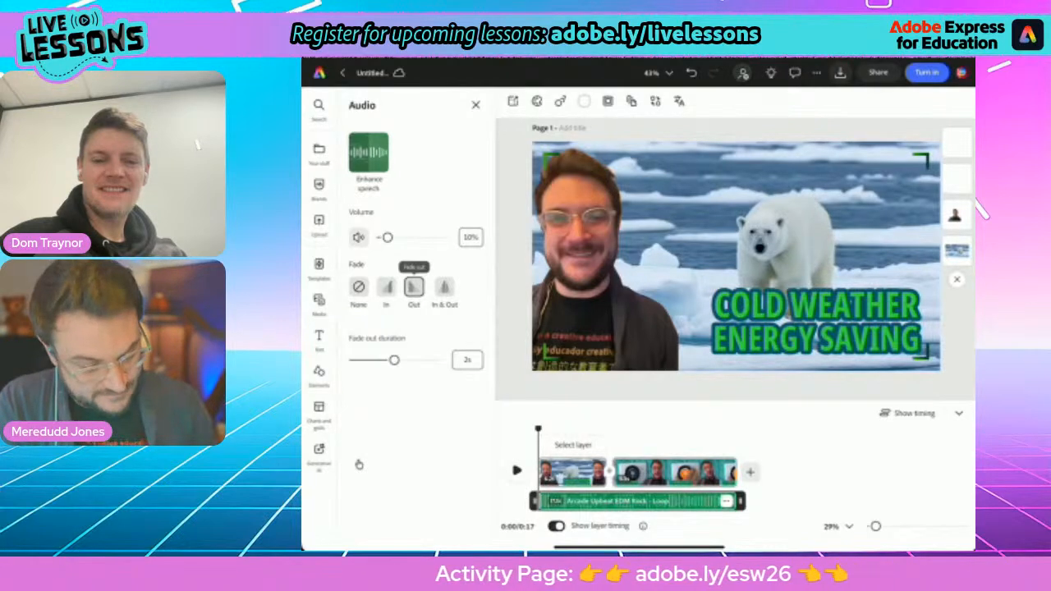
{"action": "key", "text": "space"}
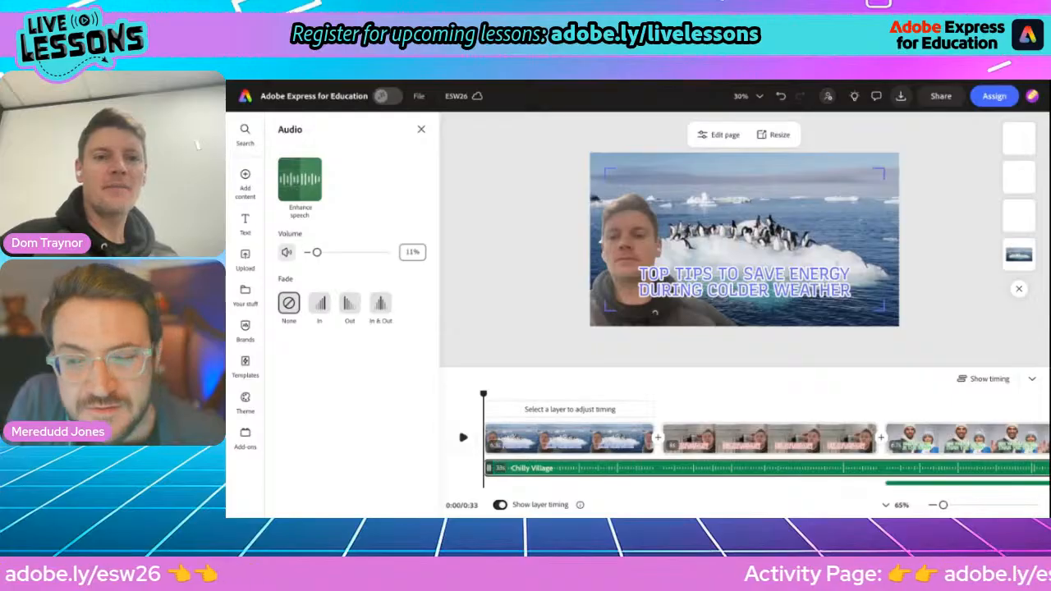
In the ESW26 video, preview the "Chilly Village" soundtrack and apply the Dissolve transition to all scenes.
{"action": "left_click", "coordinate": [464, 437]}
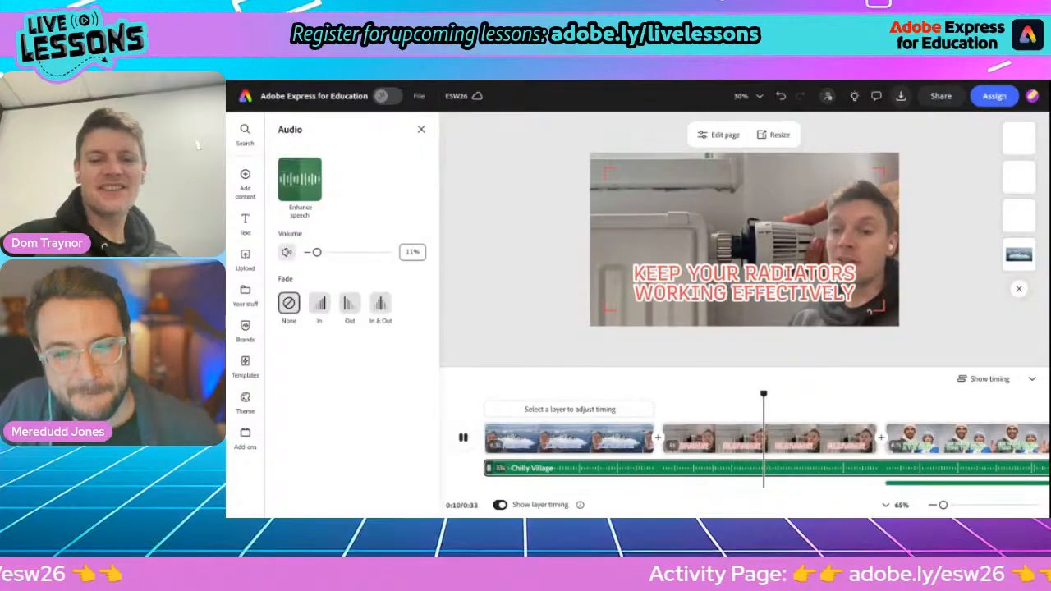
{"action": "key", "text": "space"}
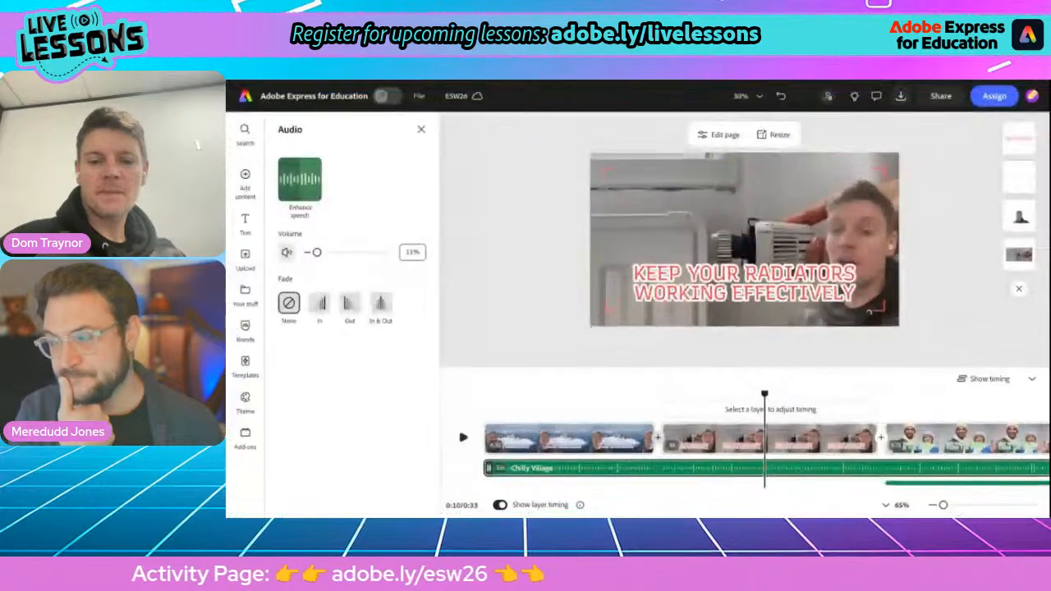
{"action": "left_click", "coordinate": [660, 431]}
{"action": "left_click", "coordinate": [708, 447]}
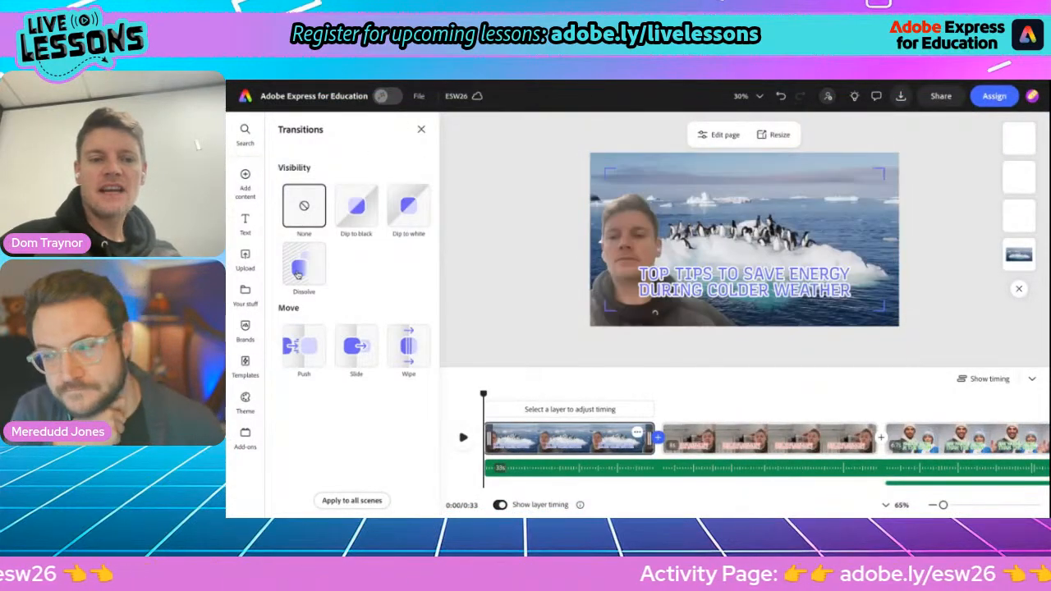
{"action": "left_click", "coordinate": [297, 274]}
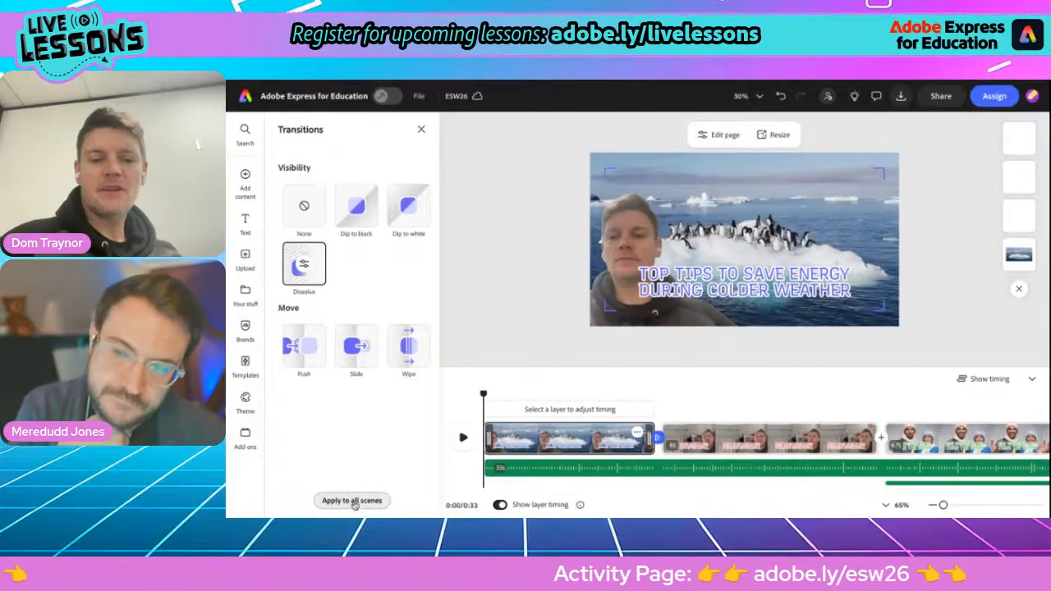
{"action": "left_click", "coordinate": [354, 501]}
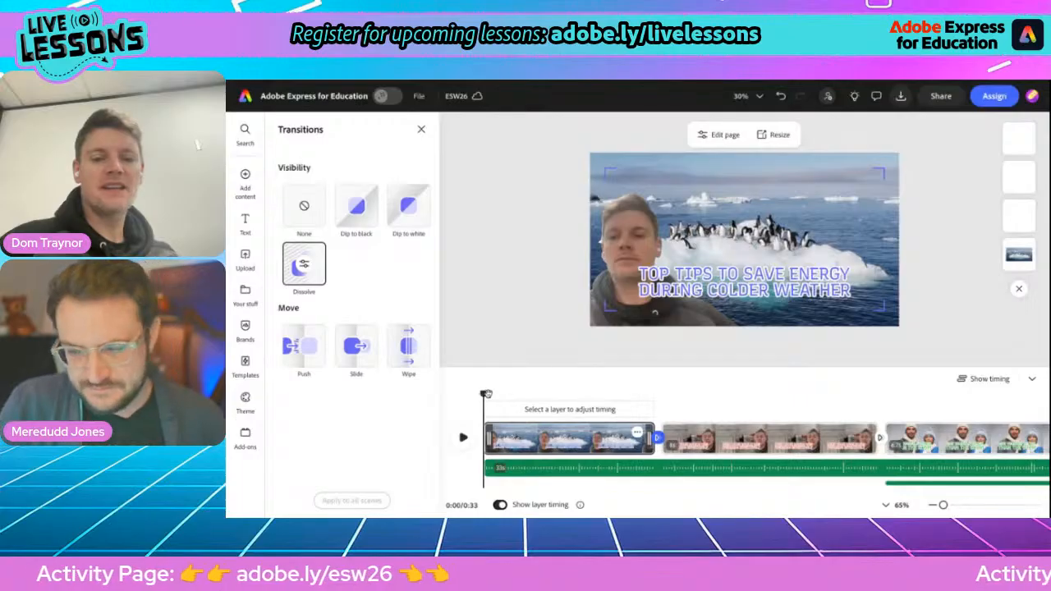
Play the video from partway through the first scene into the third to check the Dissolve transitions.
{"action": "left_click_drag", "start_coordinate": [486, 395], "coordinate": [603, 395]}
{"action": "left_click", "coordinate": [463, 437]}
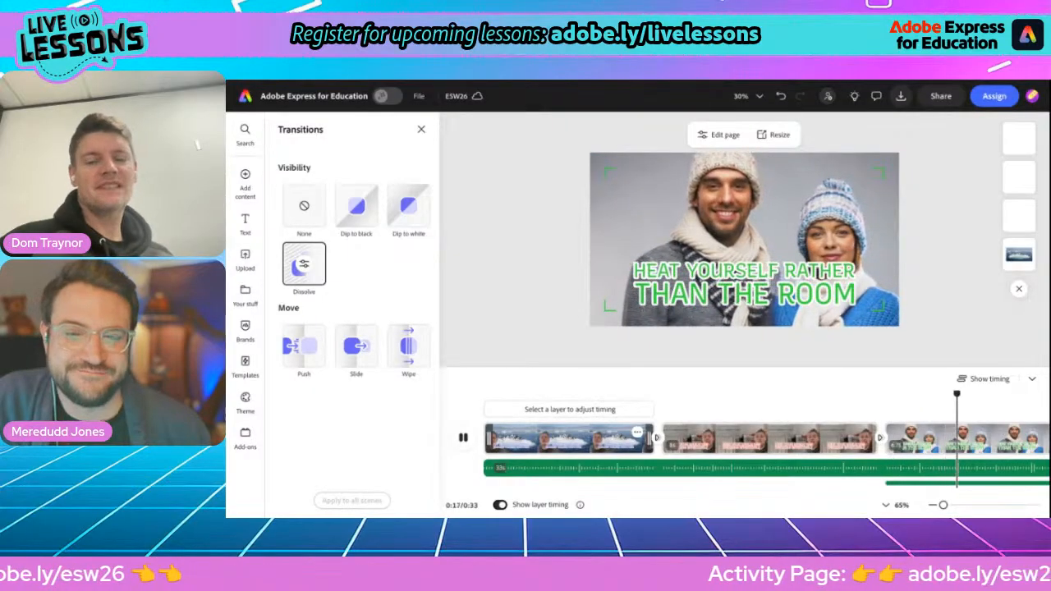
{"action": "key", "text": "space"}
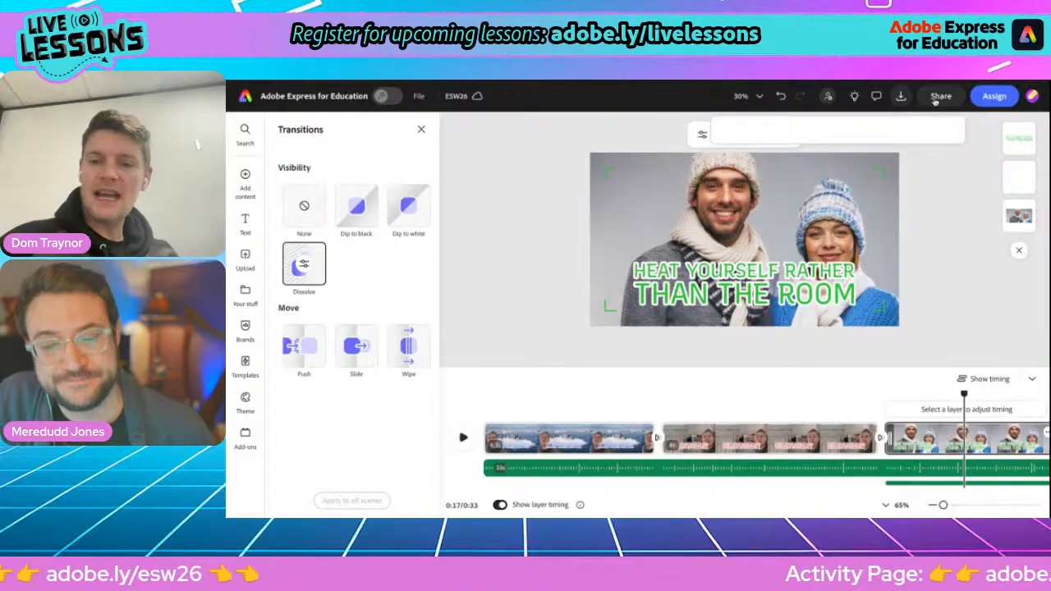
Create a view-only share link for the ESW26 video.
{"action": "left_click", "coordinate": [934, 99]}
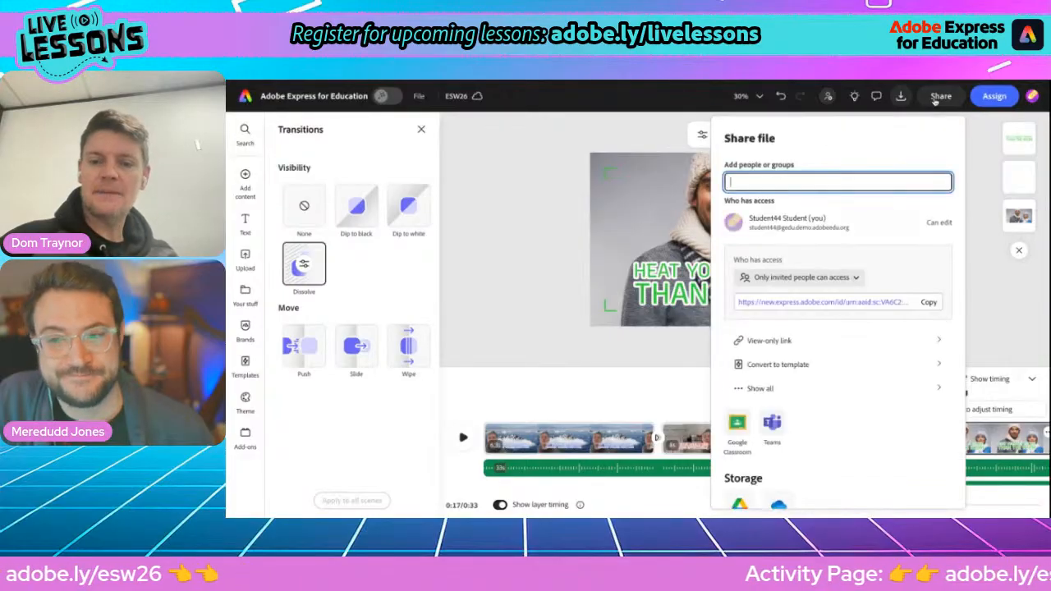
{"action": "left_click", "coordinate": [848, 345]}
{"action": "scroll", "coordinate": [839, 340], "scroll_direction": "down", "scroll_amount": 1}
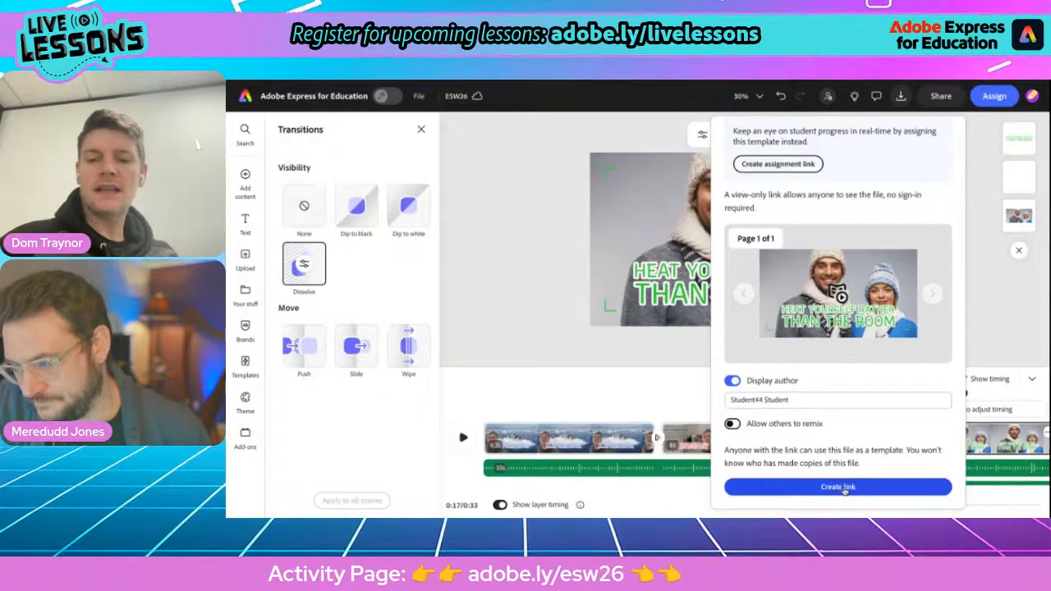
{"action": "left_click", "coordinate": [844, 488]}
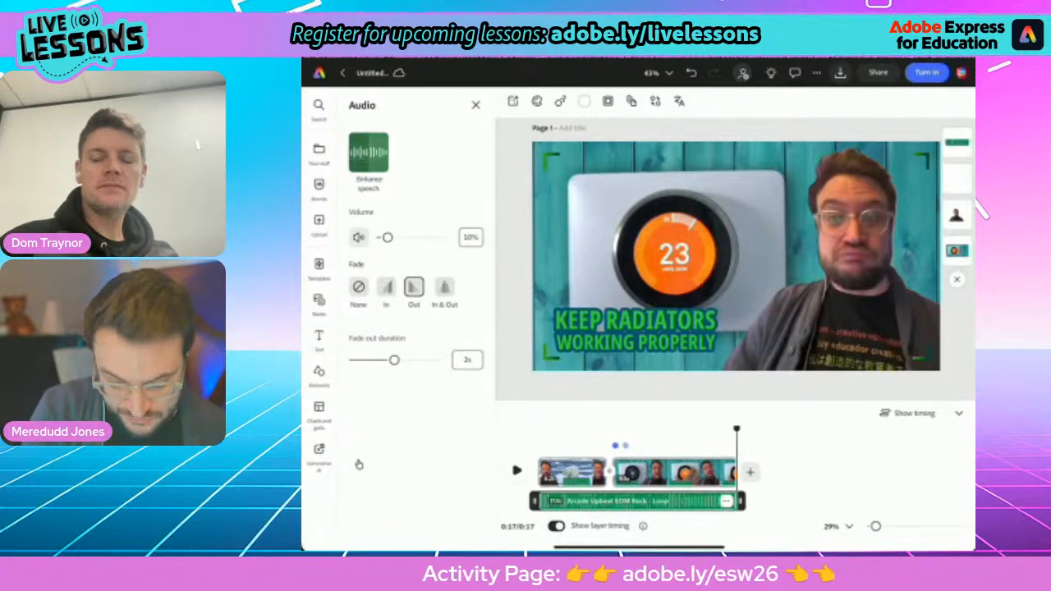
In the radiator tips video, add a Push transition between the first and second scenes.
{"action": "scroll", "coordinate": [641, 485], "scroll_direction": "up", "scroll_amount": 2}
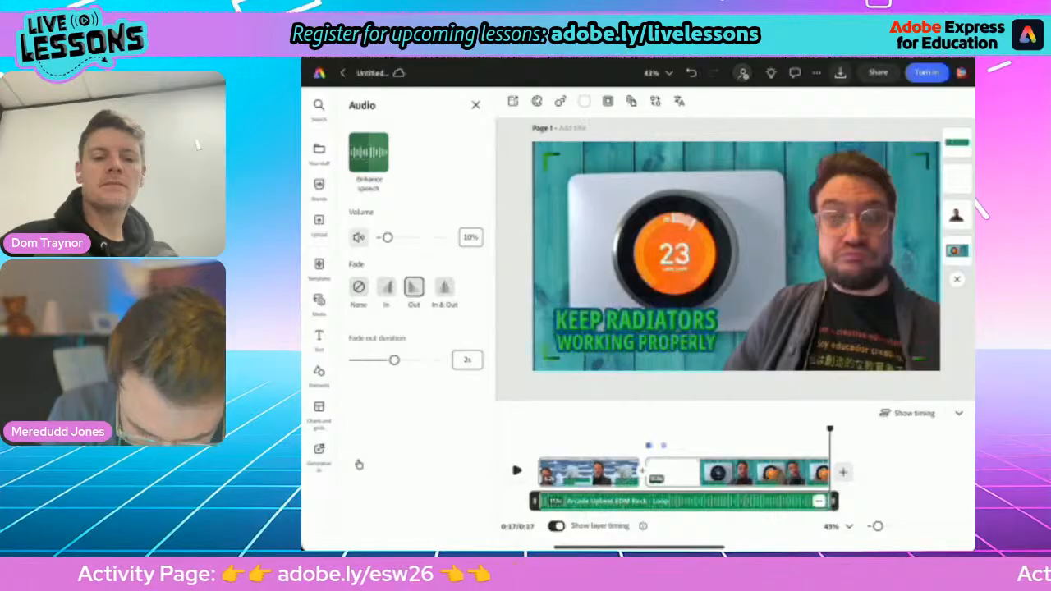
{"action": "left_click", "coordinate": [643, 471]}
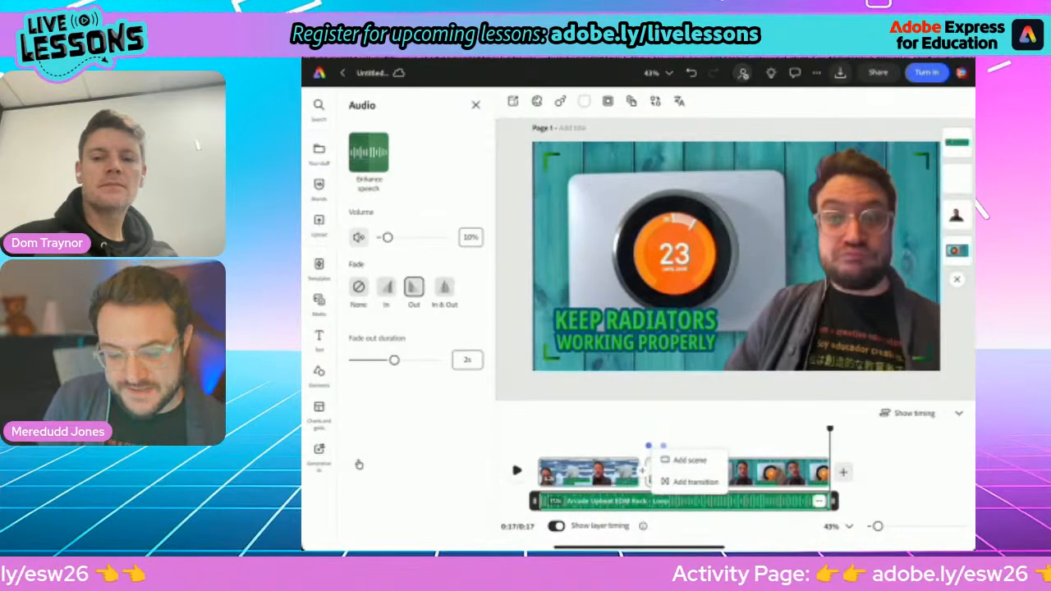
{"action": "left_click", "coordinate": [695, 481]}
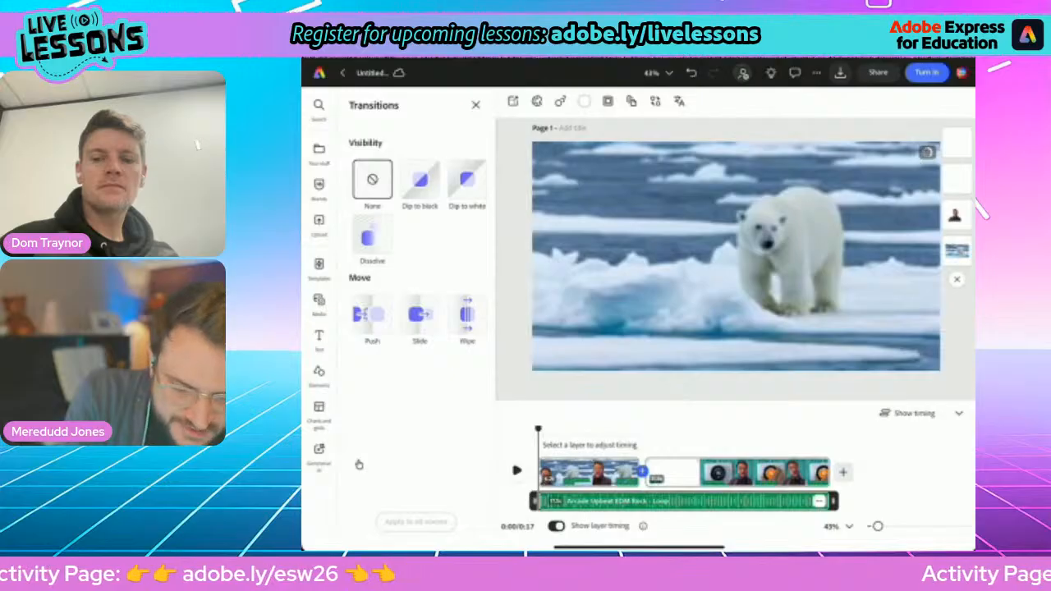
{"action": "left_click", "coordinate": [372, 314]}
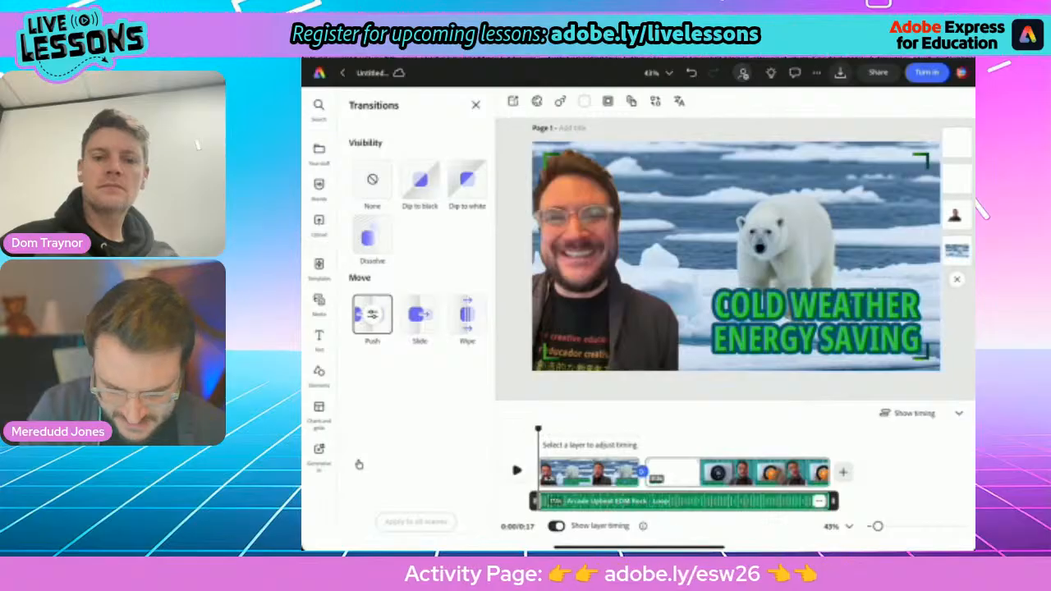
Go to the start of the second scene and adjust where its thermostat background clip begins on the timeline.
{"action": "left_click", "coordinate": [725, 501]}
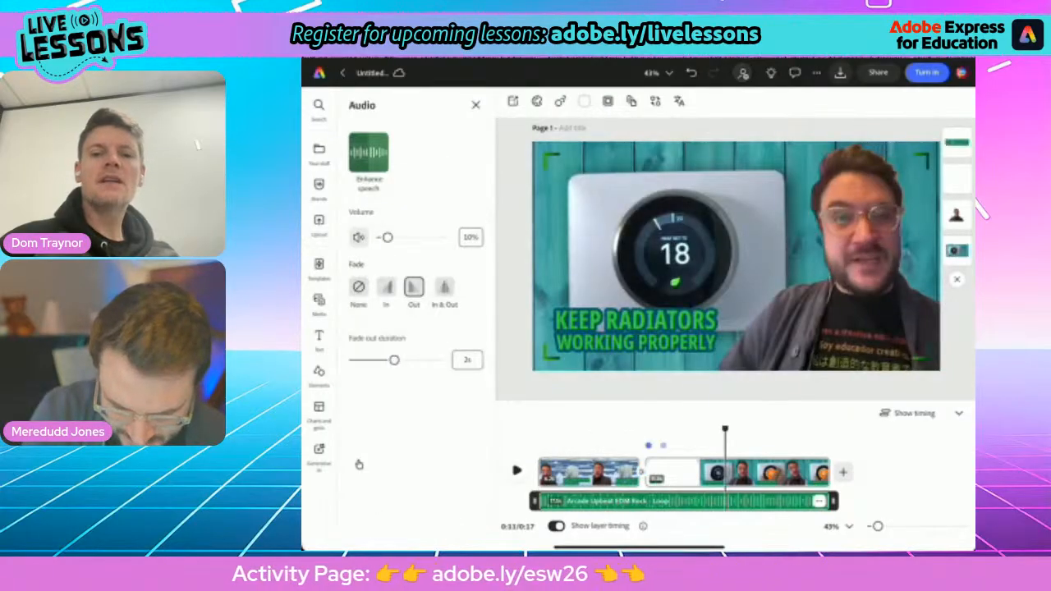
{"action": "left_click_drag", "start_coordinate": [725, 428], "coordinate": [668, 428]}
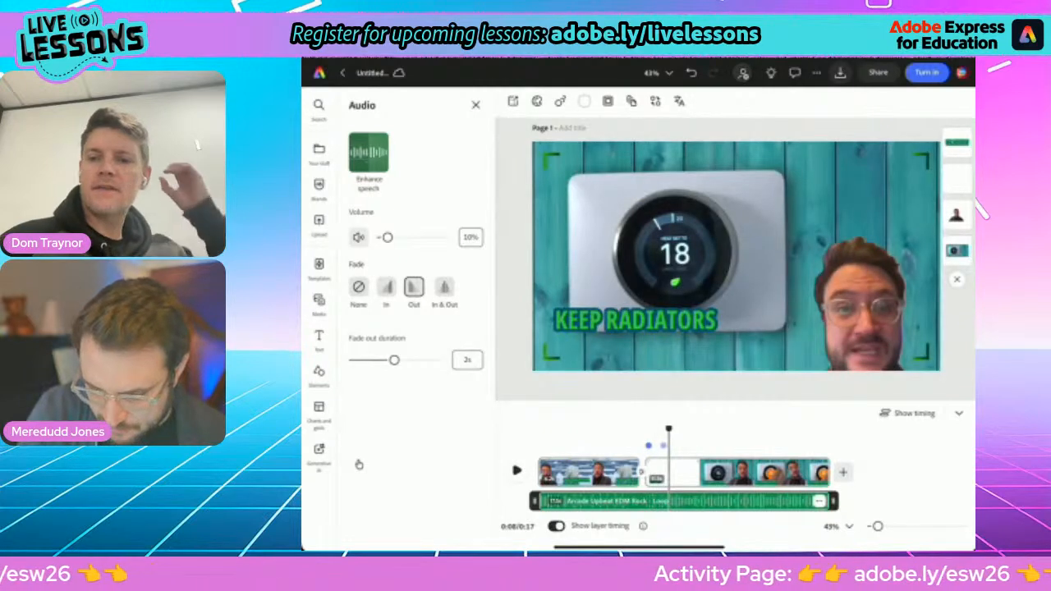
{"action": "left_click", "coordinate": [675, 255]}
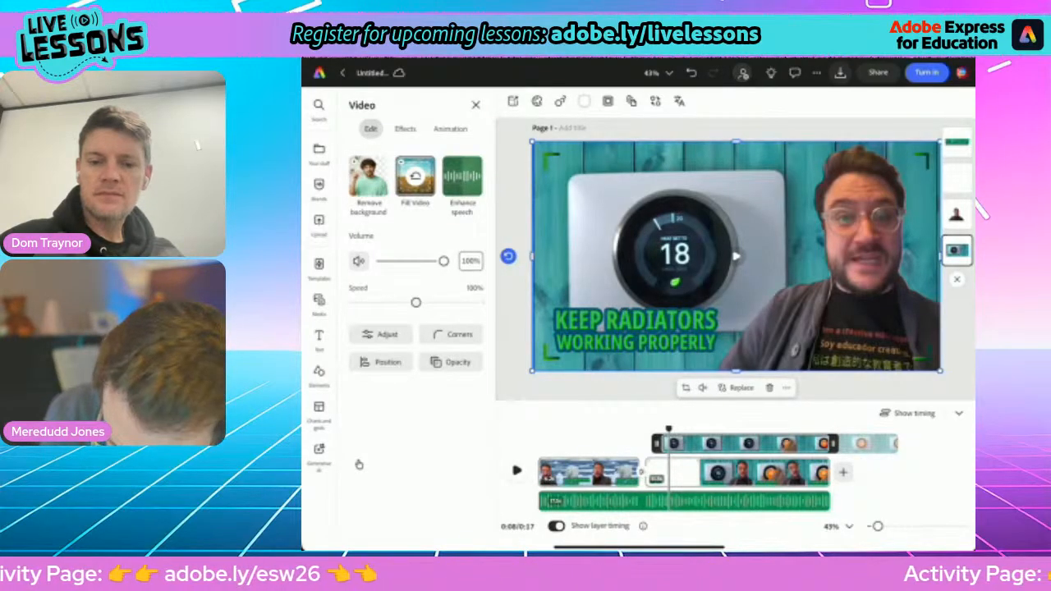
{"action": "left_click_drag", "start_coordinate": [654, 443], "coordinate": [662, 443]}
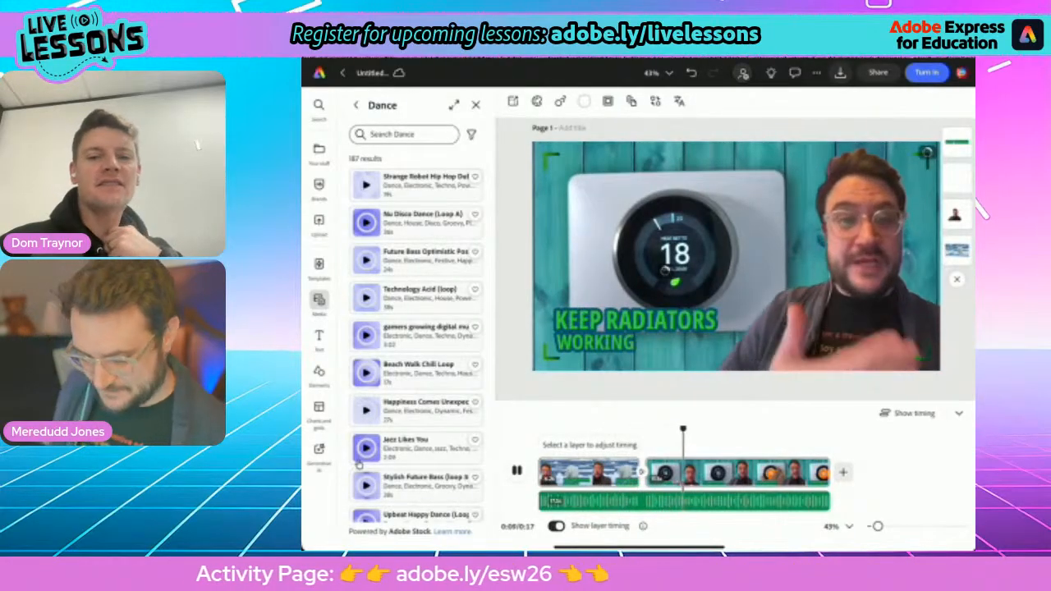
Check the second scene in playback after the Push transition, stop it, and open the video's sharing options.
{"action": "key", "text": "space"}
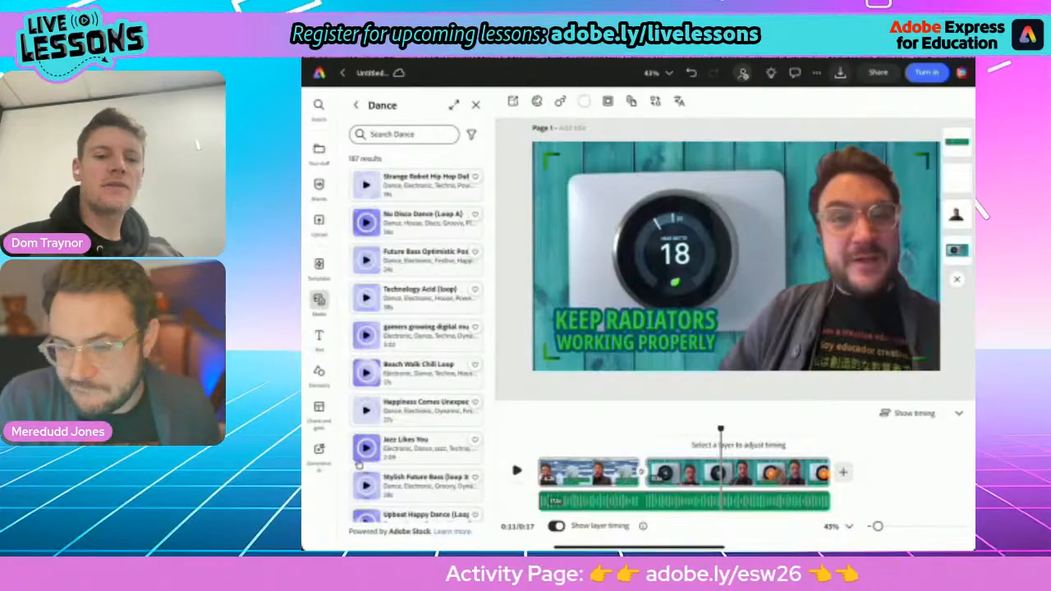
{"action": "left_click", "coordinate": [878, 72]}
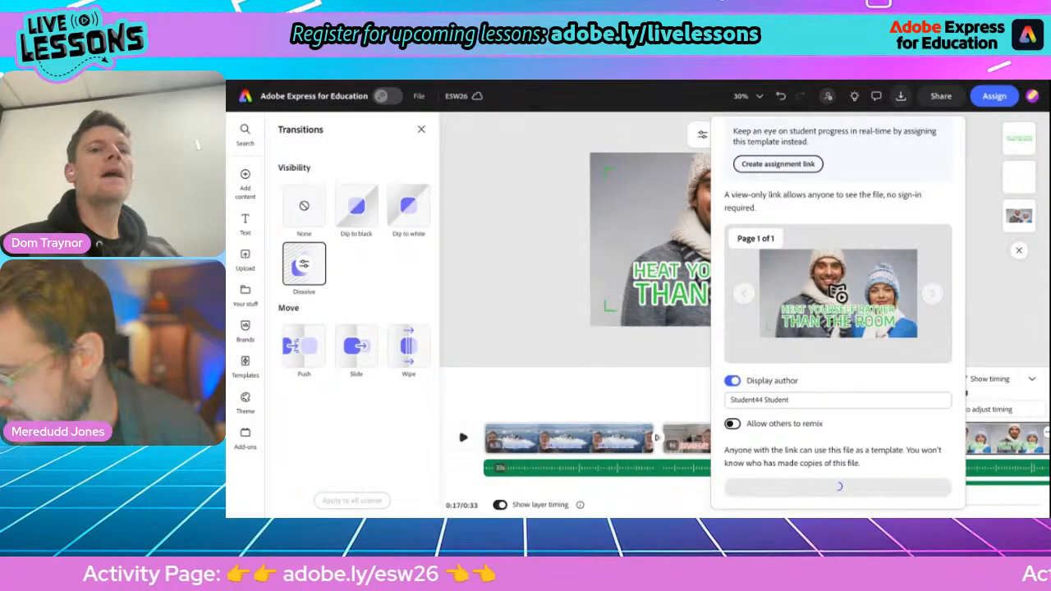
Switch to the Energy Saving Week activity page and read the Activity 2: Create a Webpage instructions.
{"action": "key", "text": "ctrl+Tab"}
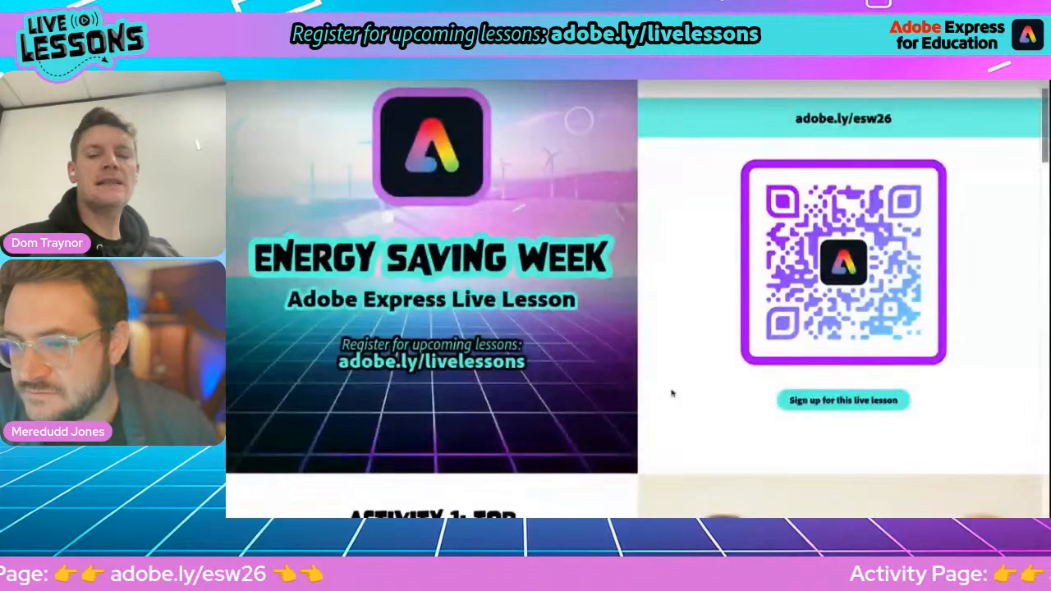
{"action": "scroll", "coordinate": [675, 401], "scroll_direction": "down", "scroll_amount": 1}
{"action": "scroll", "coordinate": [675, 400], "scroll_direction": "down", "scroll_amount": 10}
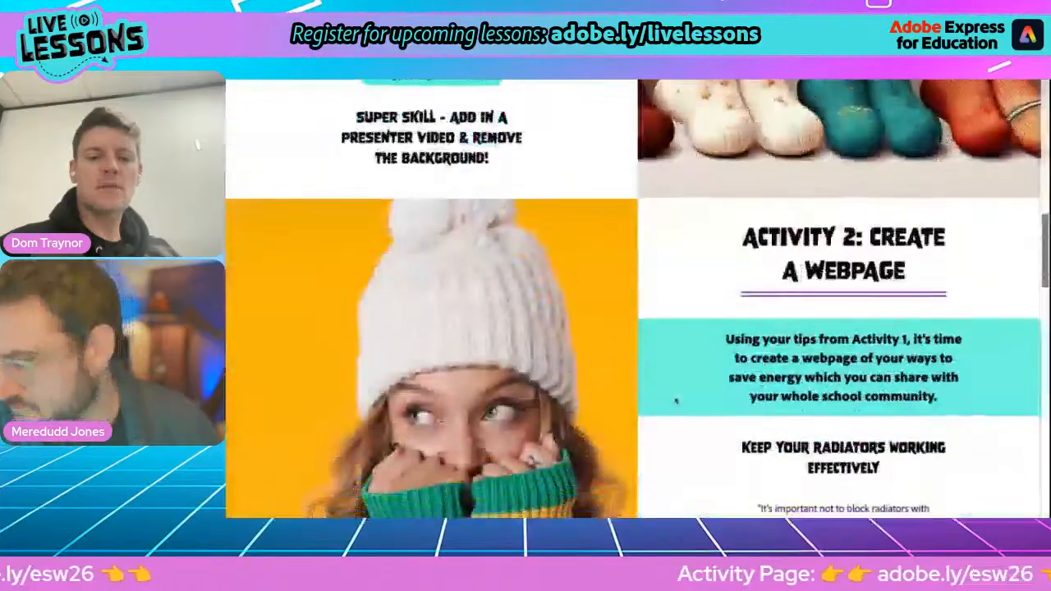
{"action": "scroll", "coordinate": [636, 298], "scroll_direction": "down", "scroll_amount": 1}
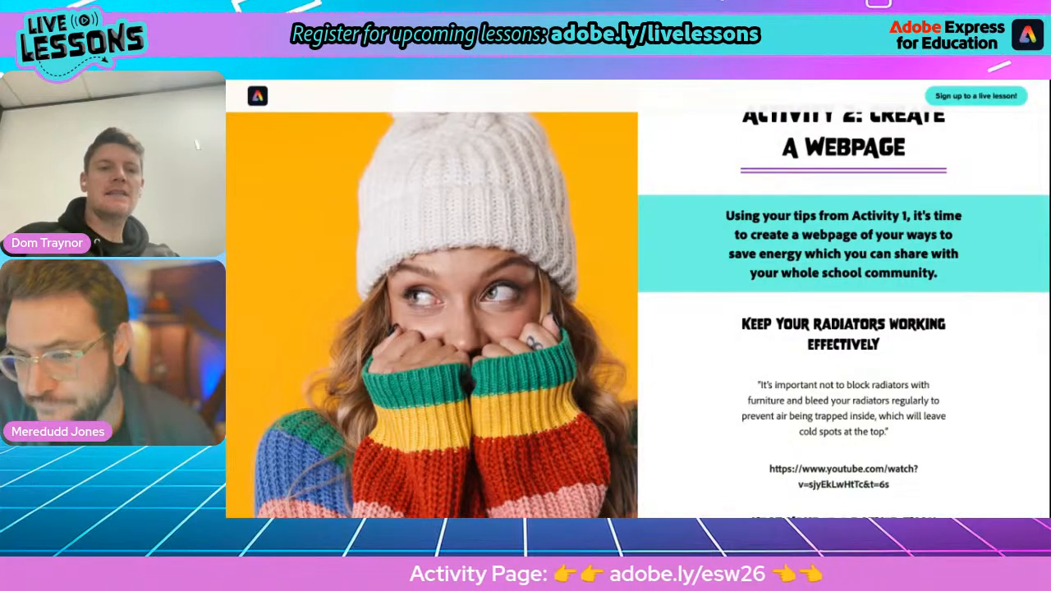
Return to the Adobe Express home page and start a new webpage from scratch without a template.
{"action": "key", "text": "alt+Tab"}
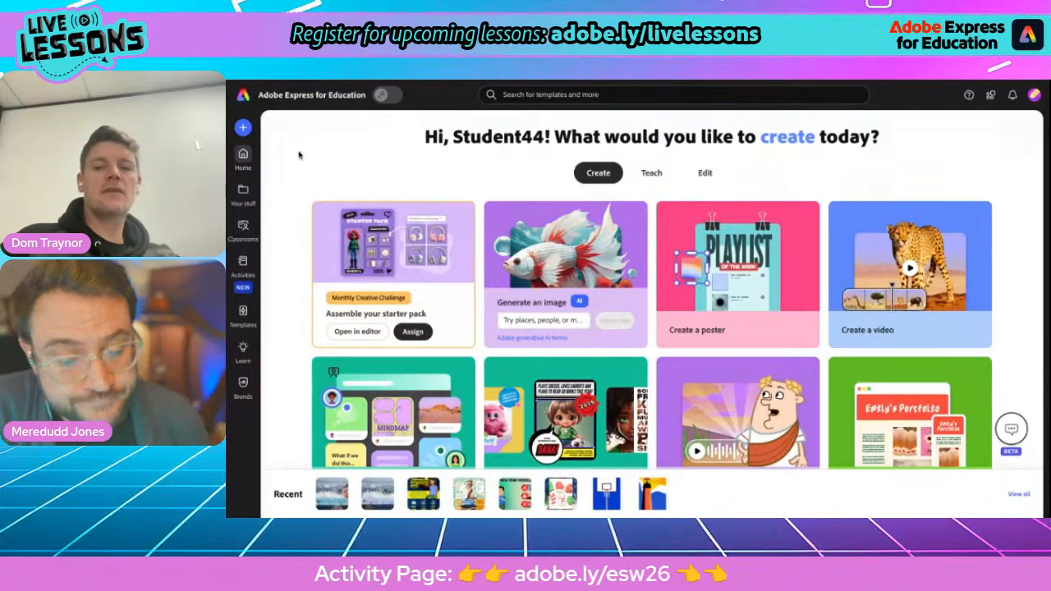
{"action": "scroll", "coordinate": [651, 362], "scroll_direction": "down", "scroll_amount": 1}
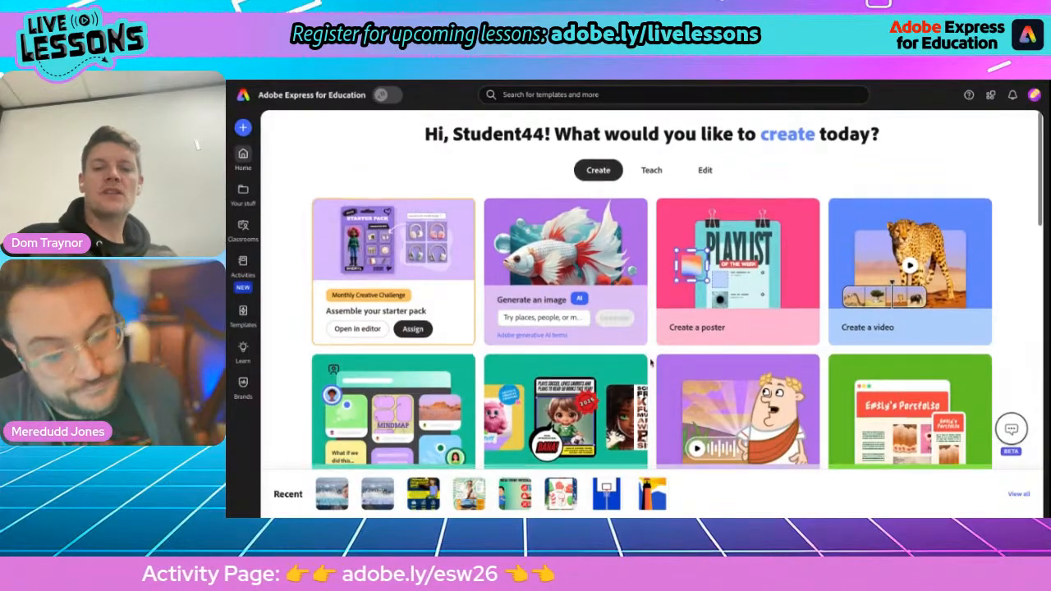
{"action": "scroll", "coordinate": [651, 362], "scroll_direction": "down", "scroll_amount": 2}
{"action": "scroll", "coordinate": [650, 363], "scroll_direction": "up", "scroll_amount": 1}
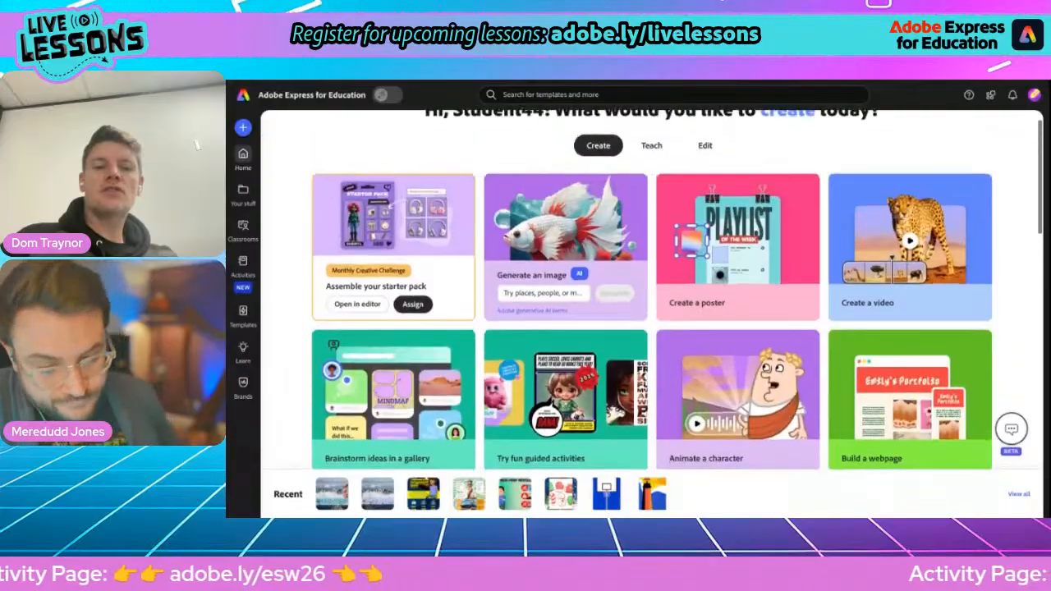
{"action": "scroll", "coordinate": [881, 324], "scroll_direction": "down", "scroll_amount": 2}
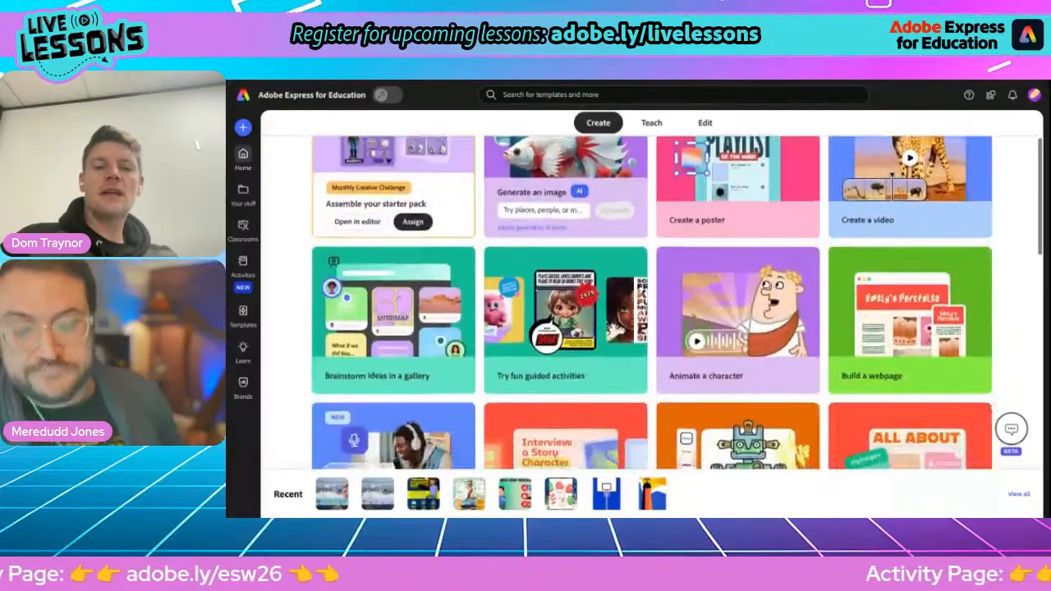
{"action": "left_click", "coordinate": [908, 306]}
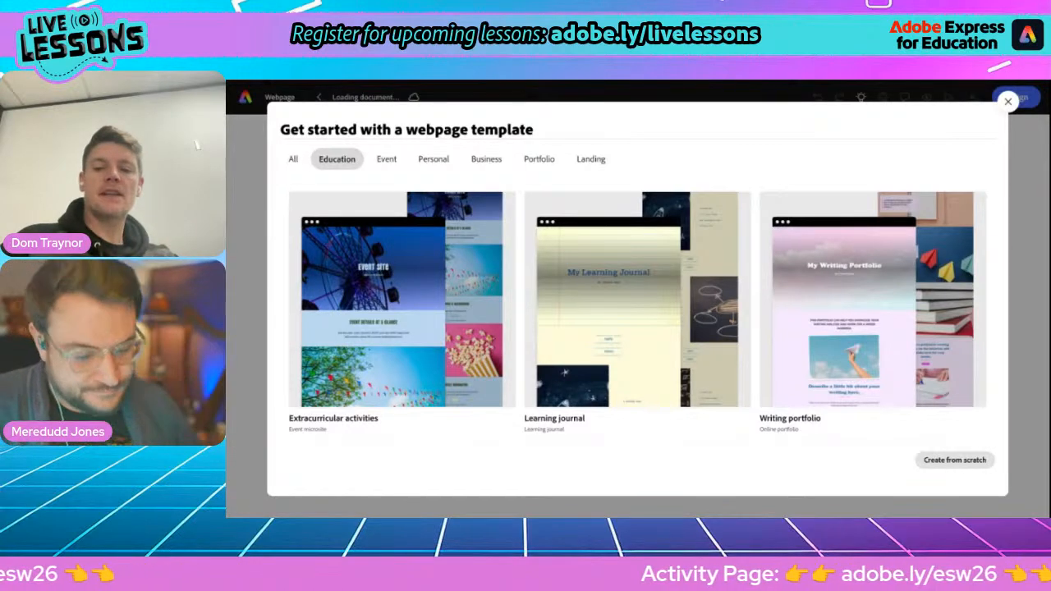
{"action": "left_click", "coordinate": [955, 460]}
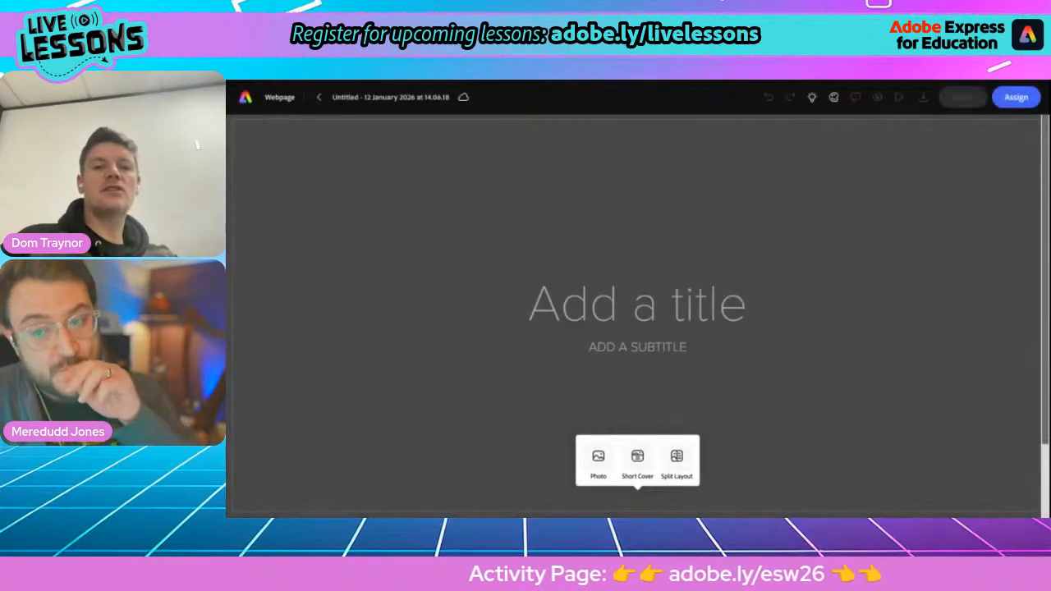
Rename the new webpage document as "ESW26 webpage".
{"action": "left_click", "coordinate": [359, 97]}
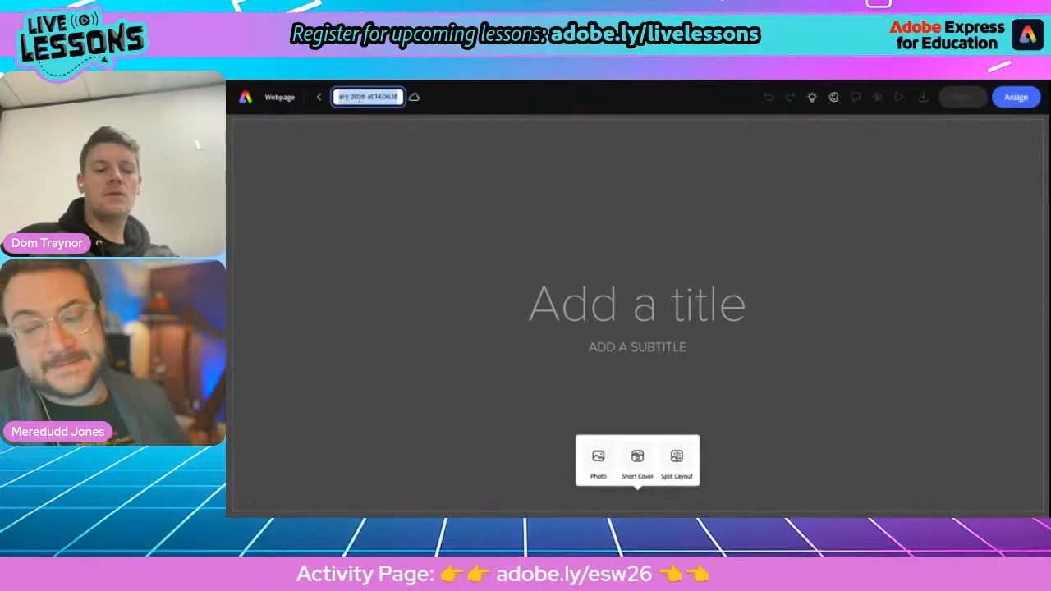
{"action": "type", "text": "ESW2"}
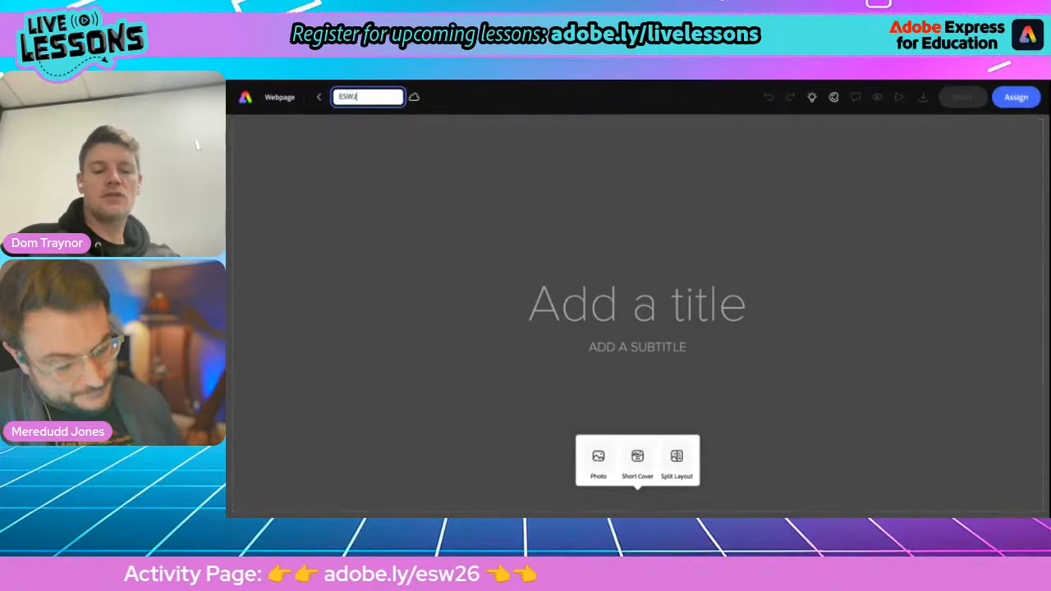
{"action": "type", "text": "6 webpage"}
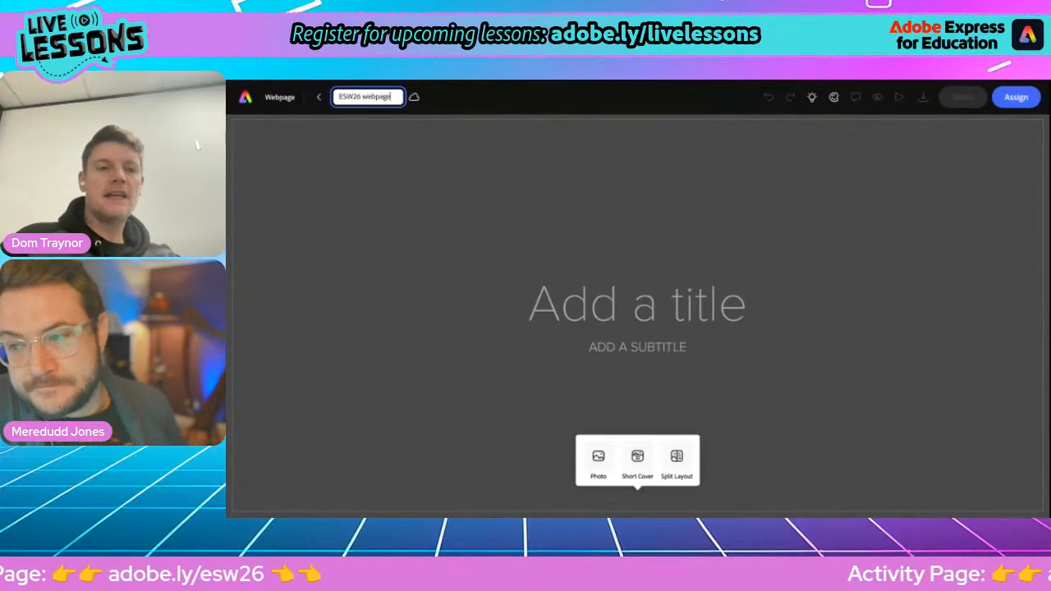
{"action": "key", "text": "Return"}
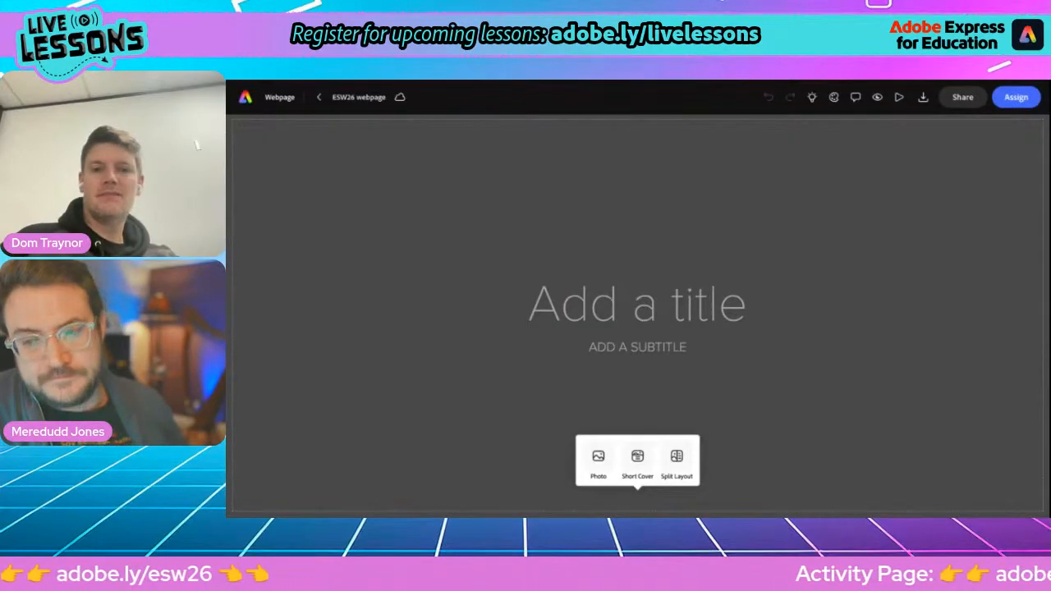
Enter "TOP TIPS TO STAY WARM THIS WINTER" as the webpage title and "ENERGY SAVING WEEK 2026" as its subtitle.
{"action": "left_click", "coordinate": [643, 300]}
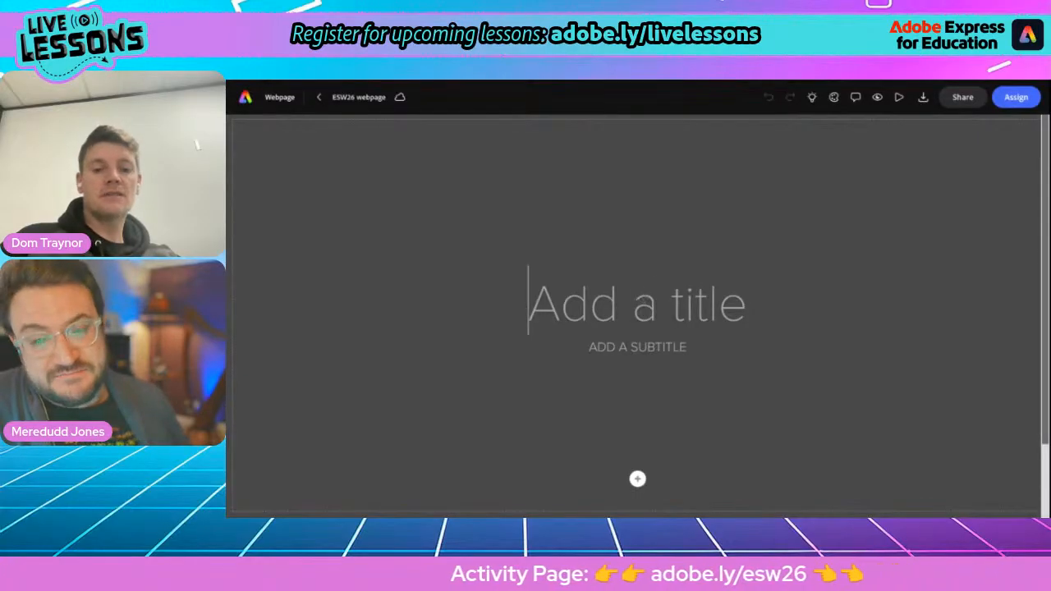
{"action": "type", "text": "TOP TIP"}
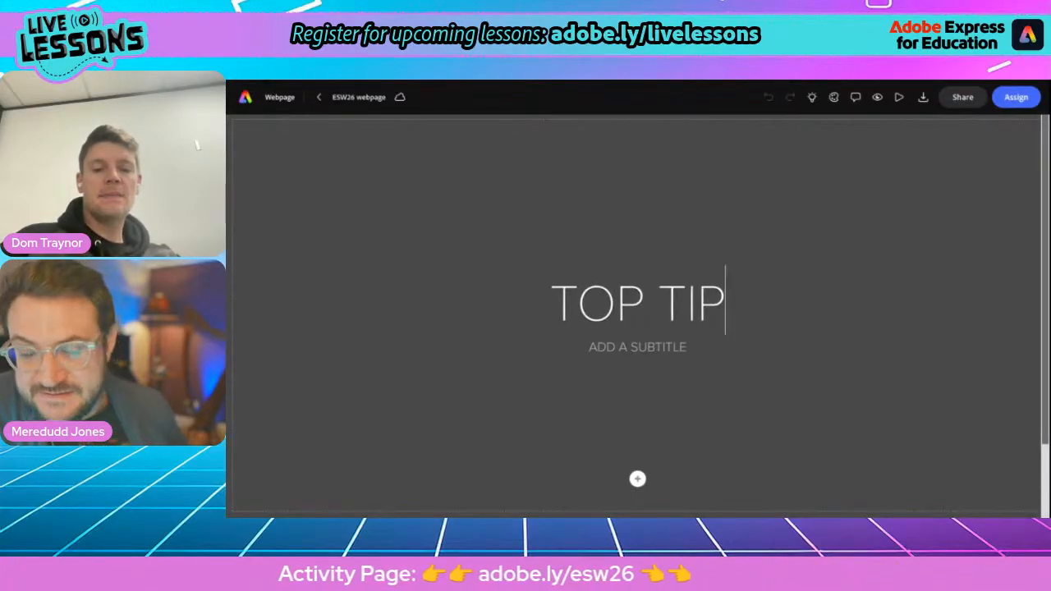
{"action": "type", "text": "S TO"}
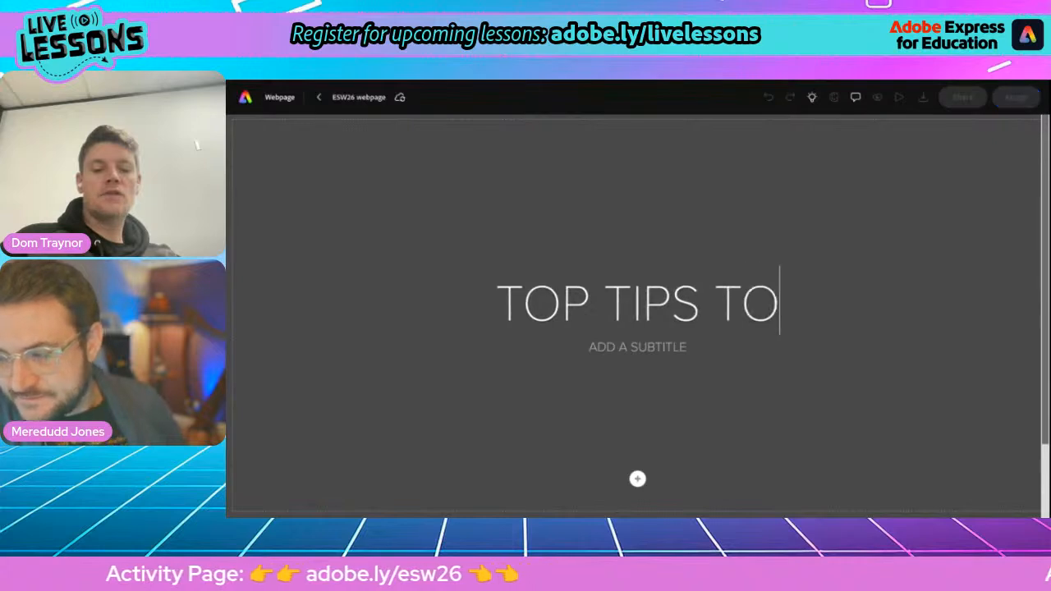
{"action": "type", "text": " STAY WA"}
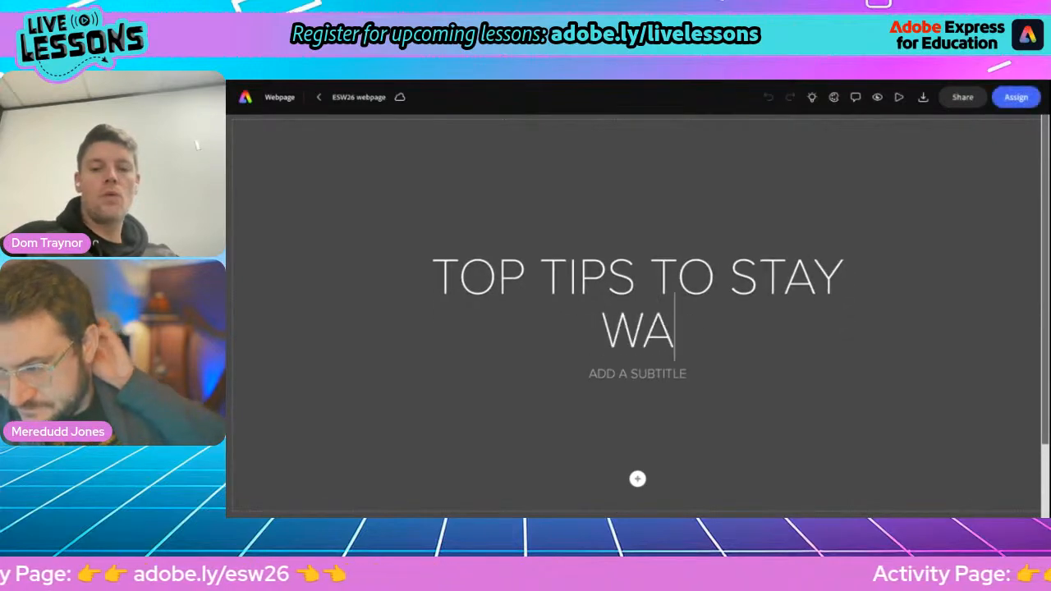
{"action": "type", "text": "RM THIS WQIN"}
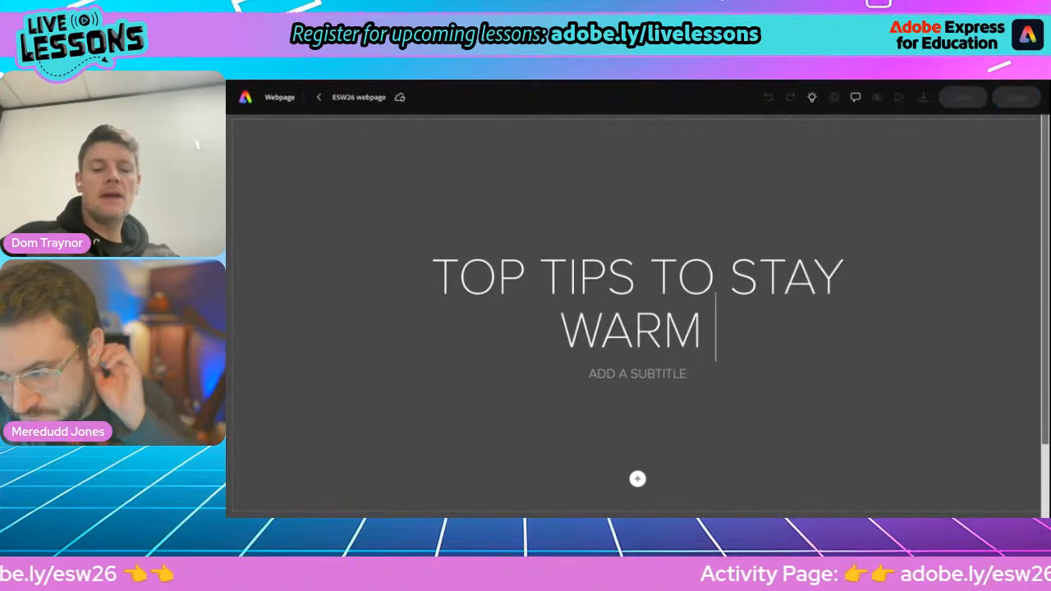
{"action": "key", "text": "BackSpace"}
{"action": "key", "text": "BackSpace"}
{"action": "key", "text": "BackSpace"}
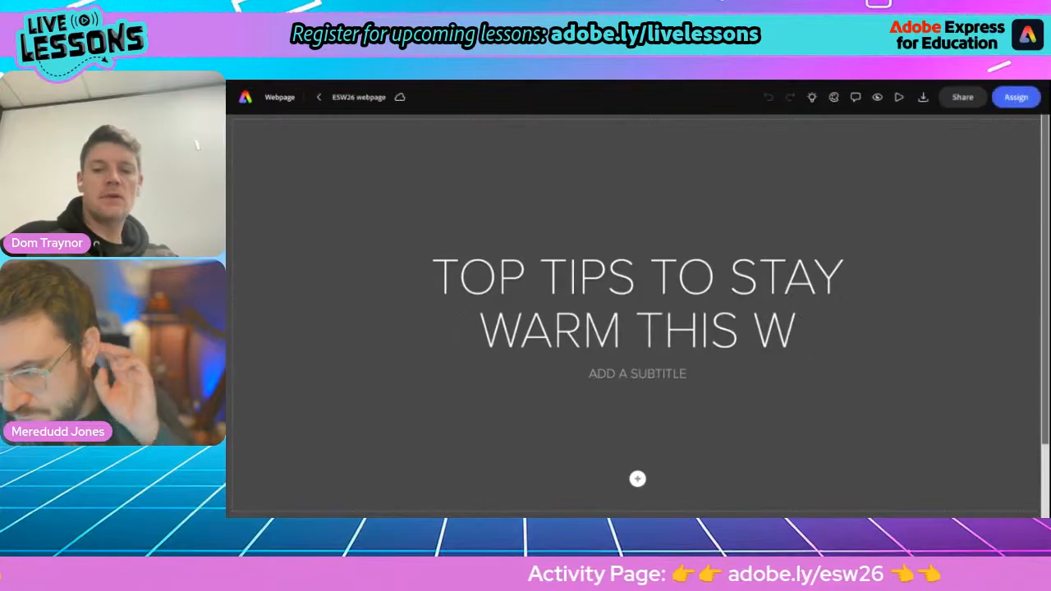
{"action": "type", "text": "INTER"}
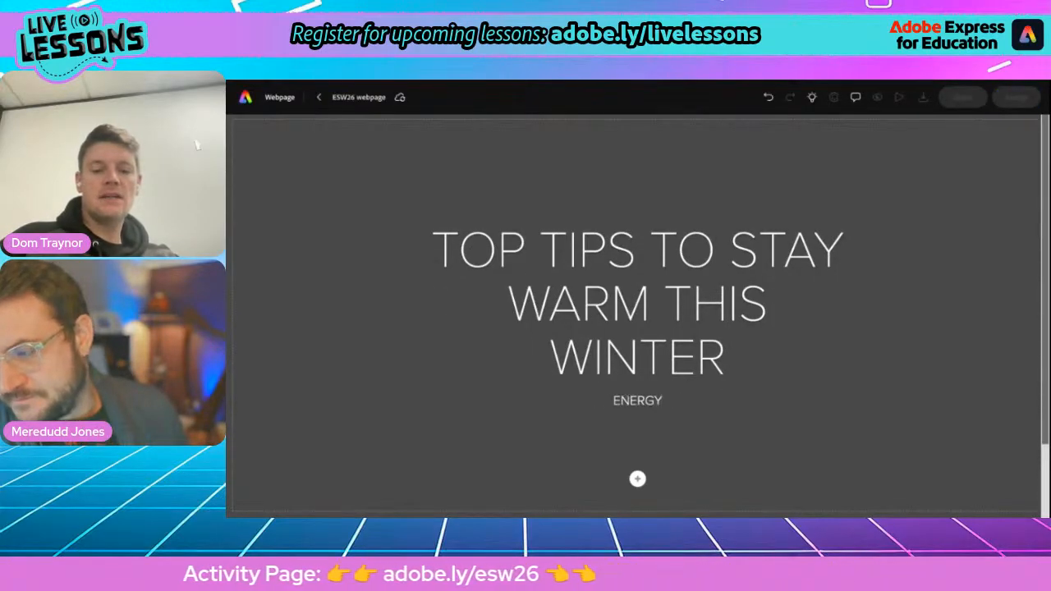
{"action": "type", "text": " SAVING WEEK"}
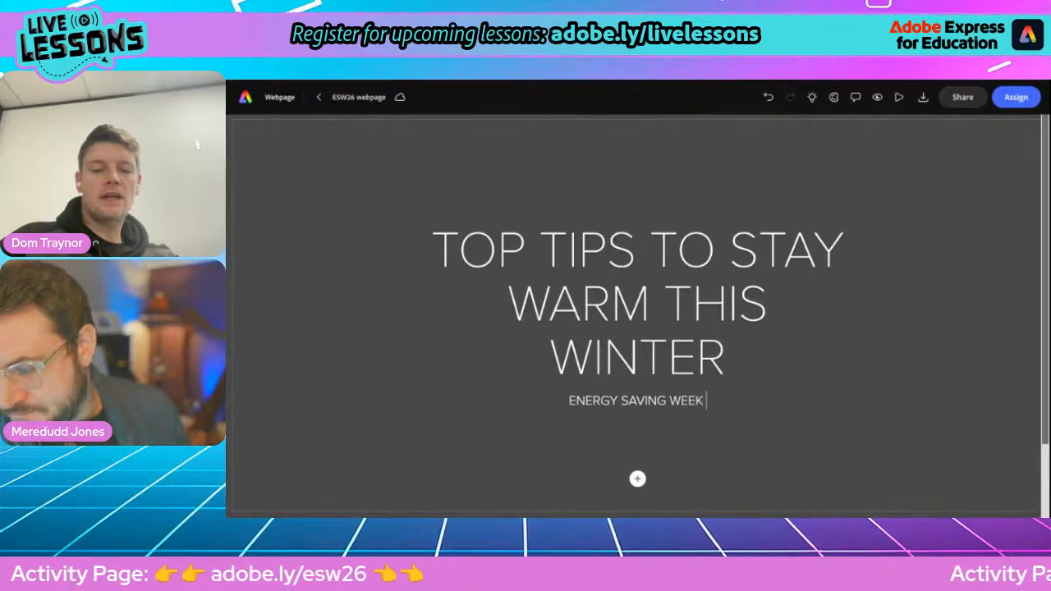
{"action": "type", "text": " 2026"}
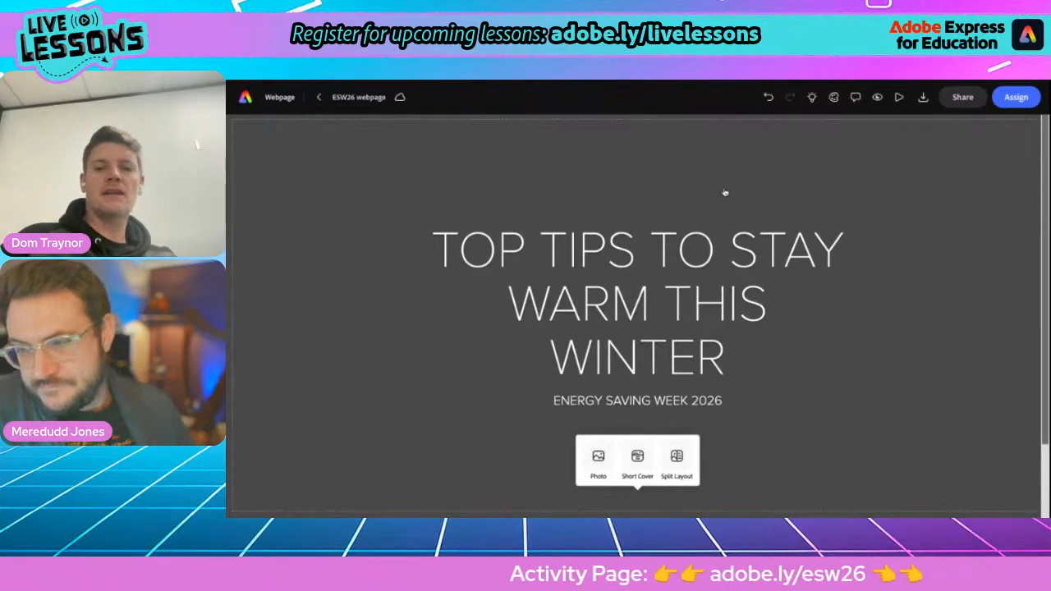
Search the stock photos for "winter" and set the snowy red squirrel photo as the webpage's cover background.
{"action": "left_click", "coordinate": [599, 460]}
{"action": "left_click", "coordinate": [295, 207]}
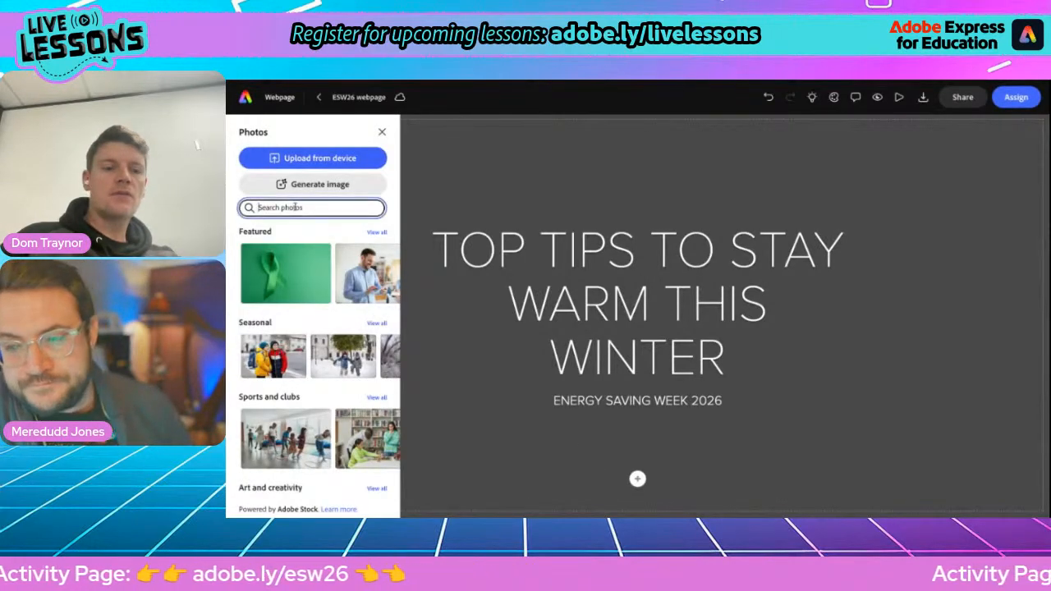
{"action": "type", "text": "winter"}
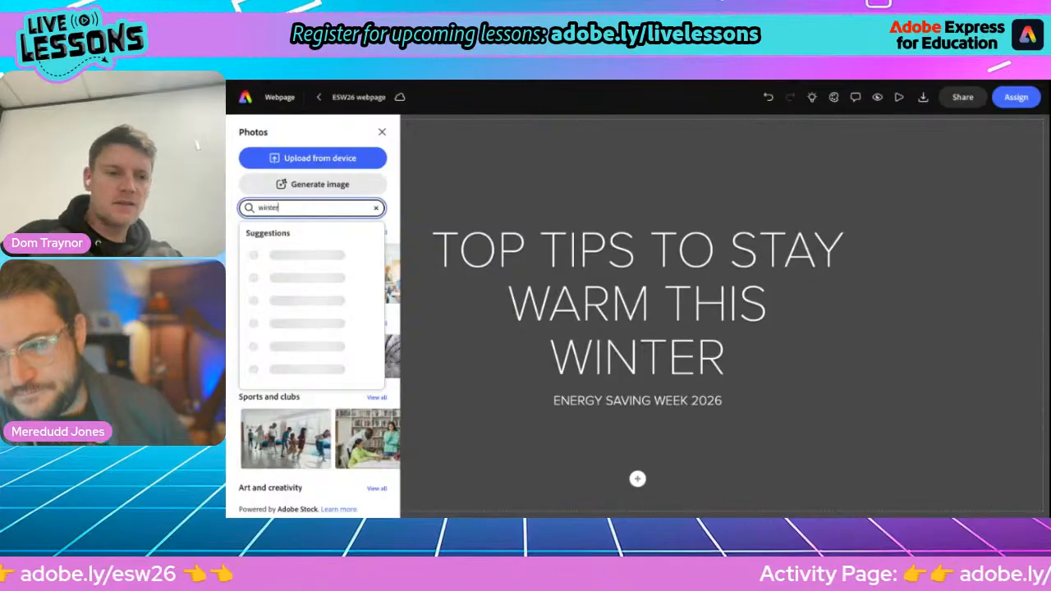
{"action": "key", "text": "Return"}
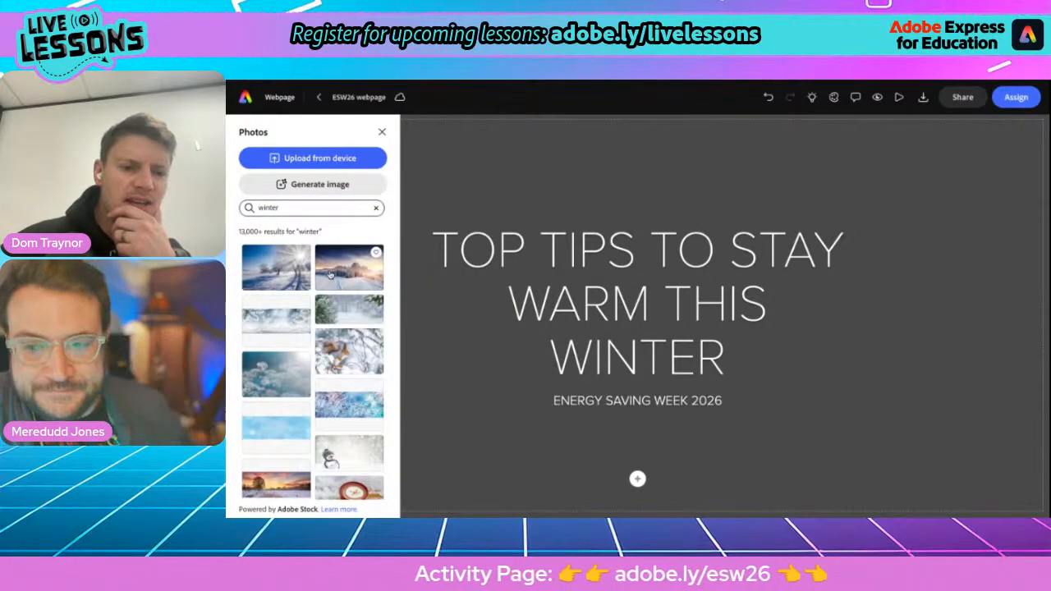
{"action": "left_click", "coordinate": [343, 355]}
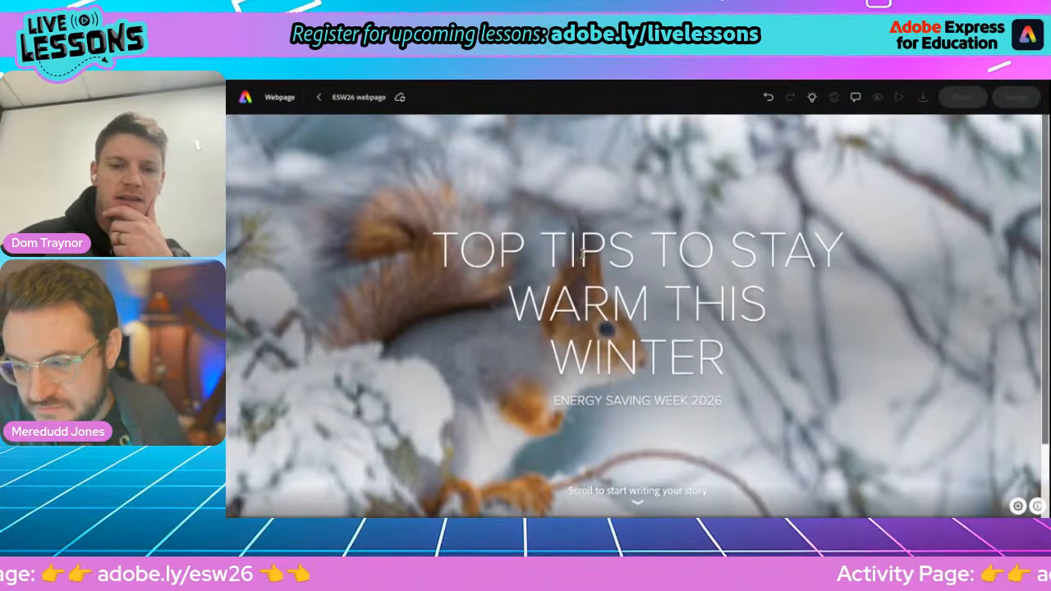
Reposition the title and subtitle over the cover photo, settling on the upper right so the squirrel stays clear of text.
{"action": "left_click", "coordinate": [615, 226]}
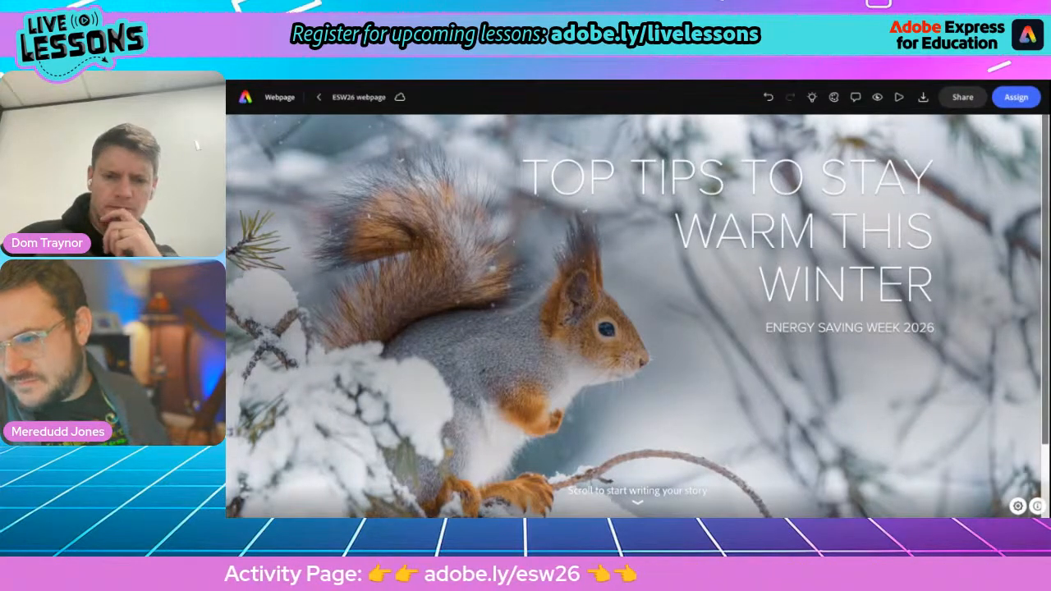
{"action": "scroll", "coordinate": [637, 315], "scroll_direction": "down", "scroll_amount": 1}
{"action": "scroll", "coordinate": [637, 315], "scroll_direction": "up", "scroll_amount": 1}
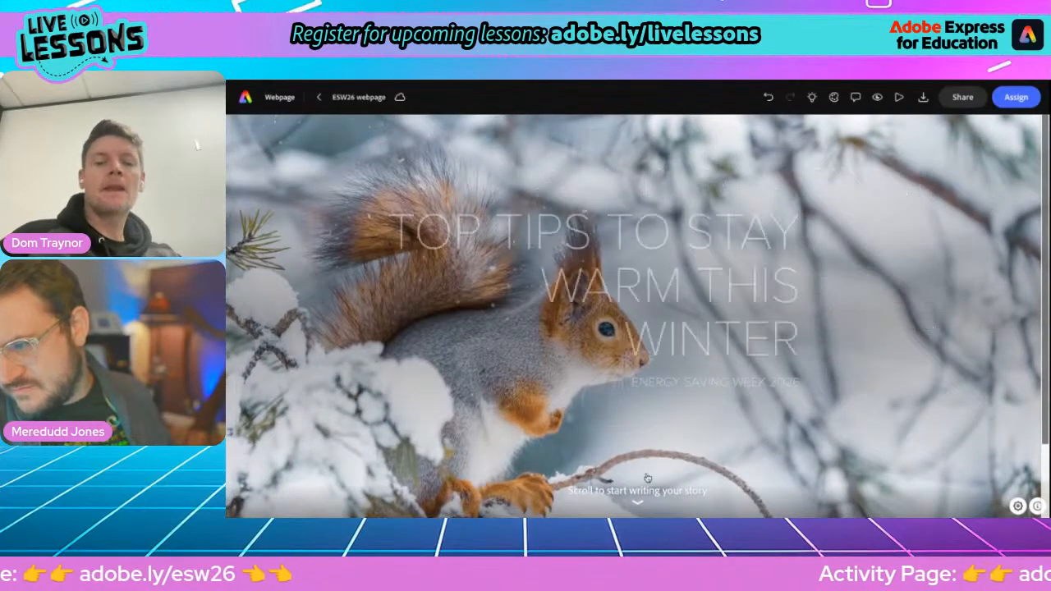
{"action": "left_click", "coordinate": [832, 392]}
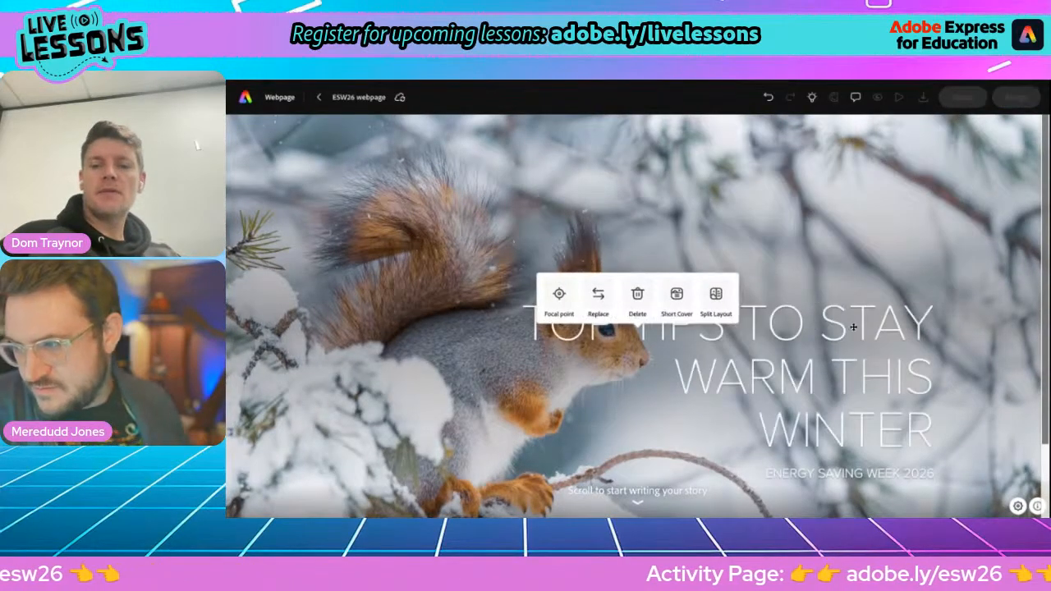
{"action": "left_click", "coordinate": [881, 188]}
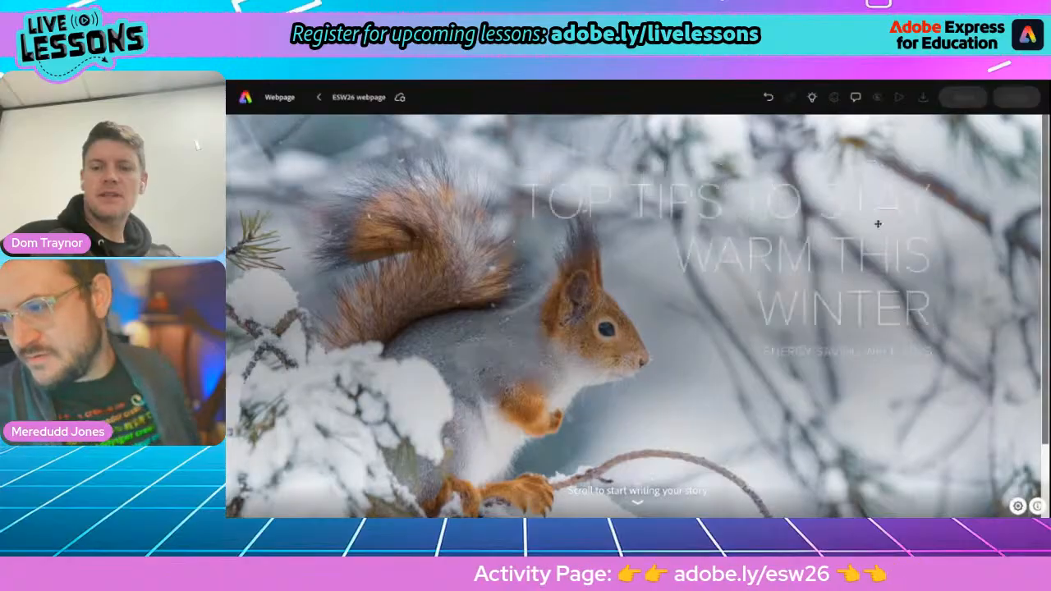
{"action": "double_click", "coordinate": [904, 197]}
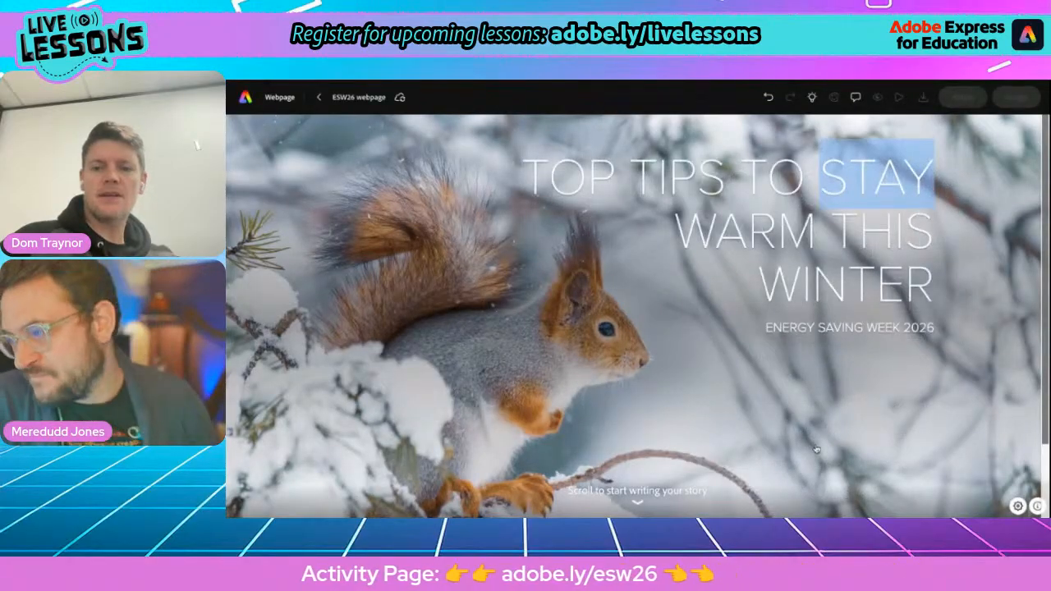
Add a video block below the cover and embed the shared penguin video using its copied link.
{"action": "scroll", "coordinate": [656, 480], "scroll_direction": "down", "scroll_amount": 2}
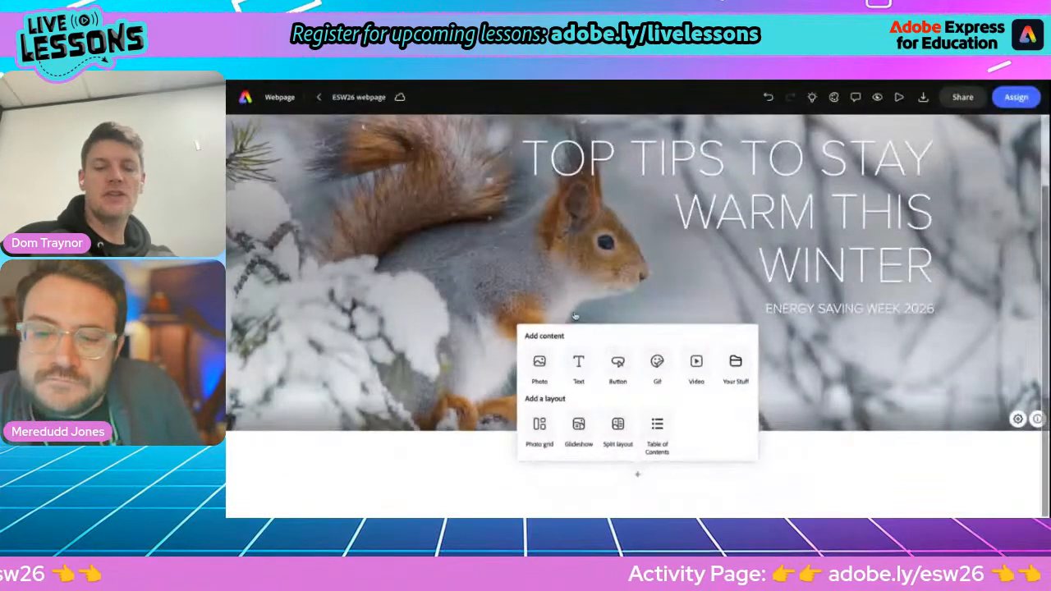
{"action": "left_click", "coordinate": [696, 365]}
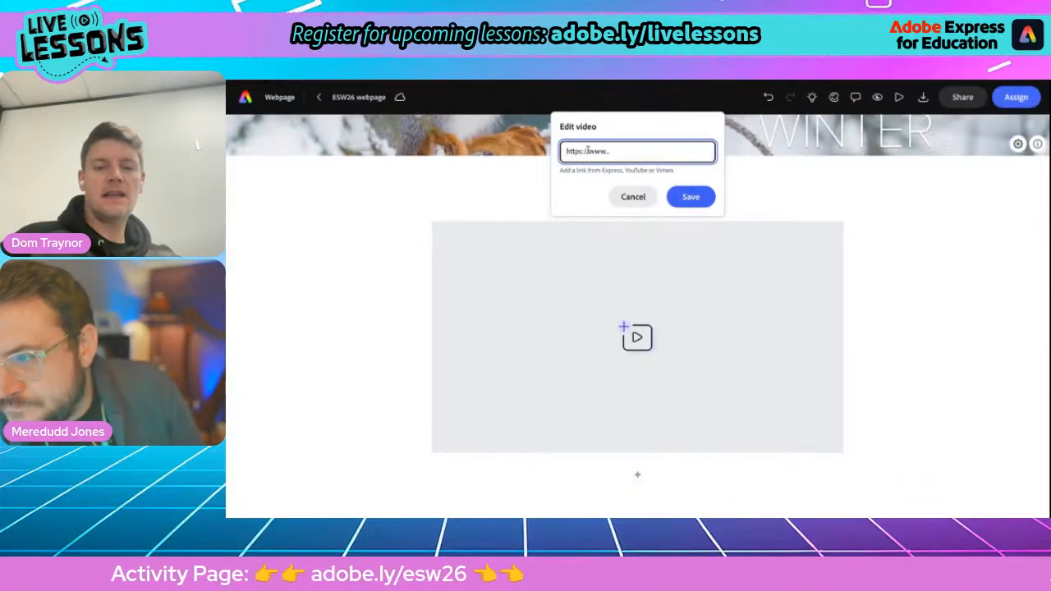
{"action": "key", "text": "ctrl+v"}
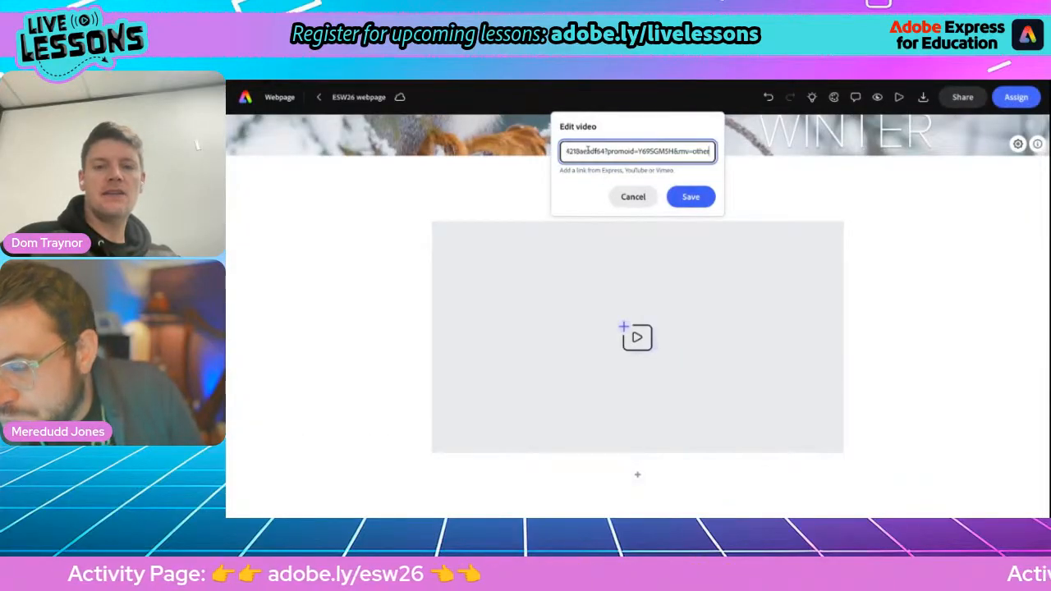
{"action": "left_click", "coordinate": [690, 197]}
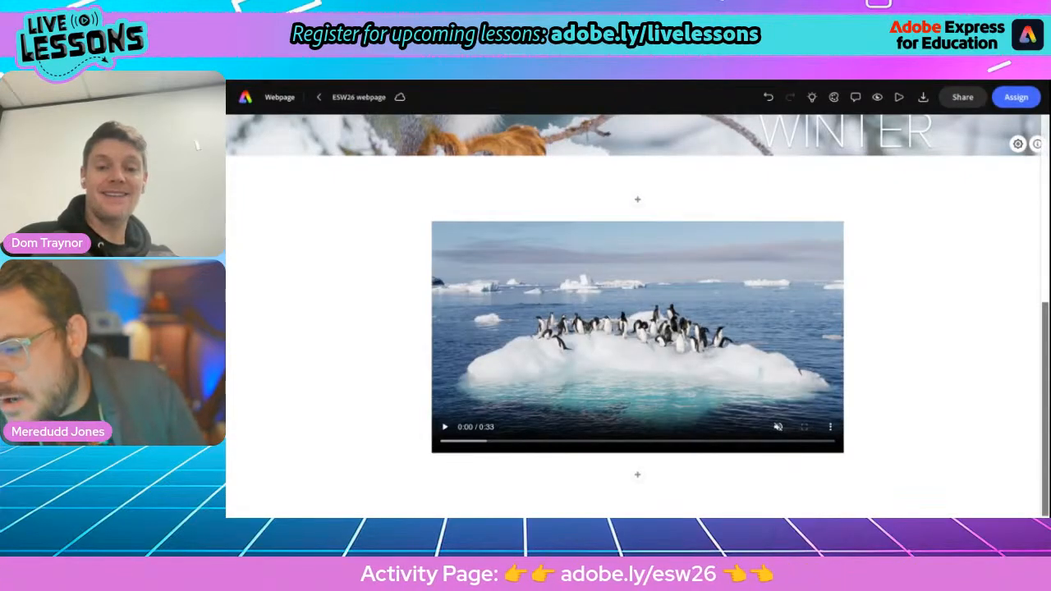
Insert a text block above the video reading "Hey parents at Ysgol Ddigidol, check out my top tips for staying warm this winter.".
{"action": "scroll", "coordinate": [945, 309], "scroll_direction": "up", "scroll_amount": 5}
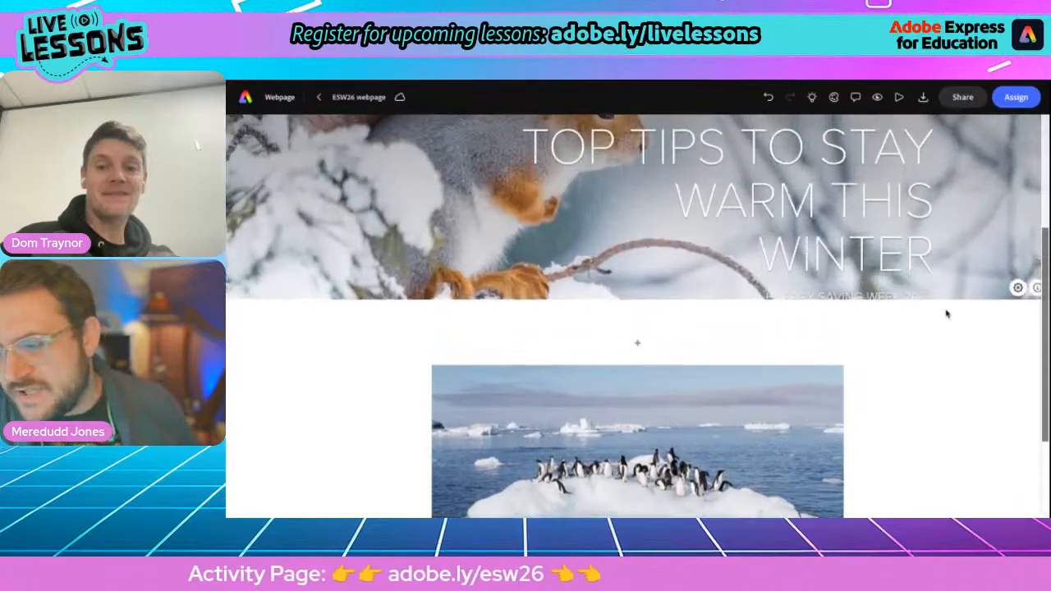
{"action": "scroll", "coordinate": [945, 310], "scroll_direction": "down", "scroll_amount": 3}
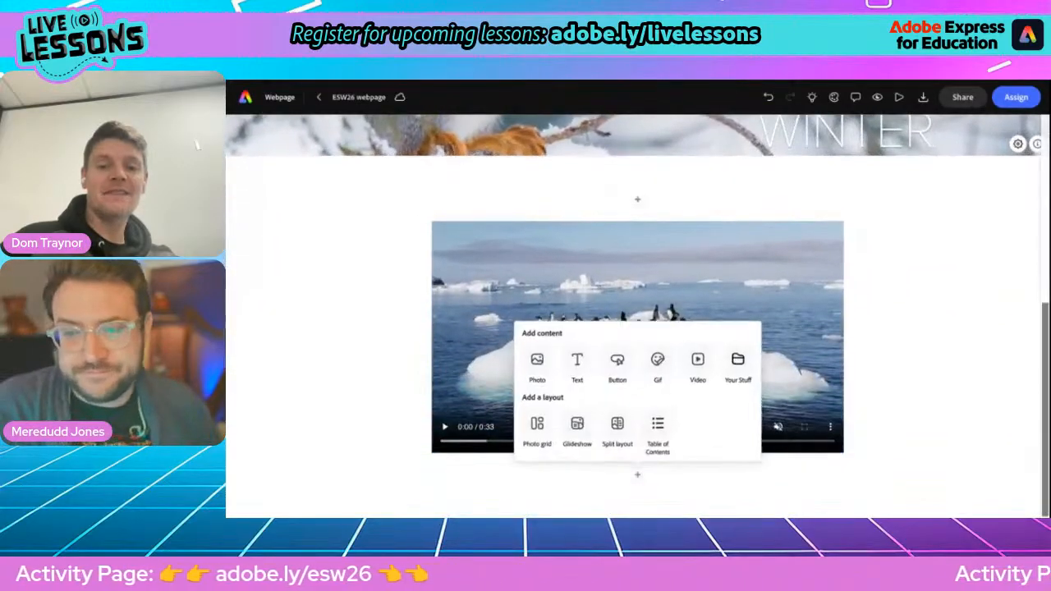
{"action": "left_click", "coordinate": [637, 200]}
{"action": "left_click", "coordinate": [578, 149]}
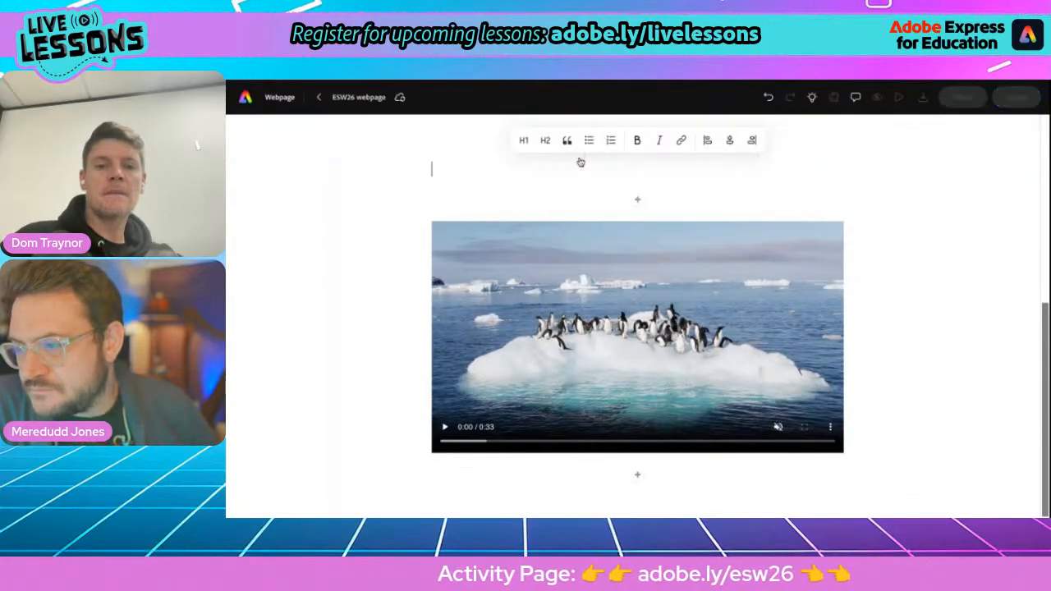
{"action": "type", "text": "Hey parents at"}
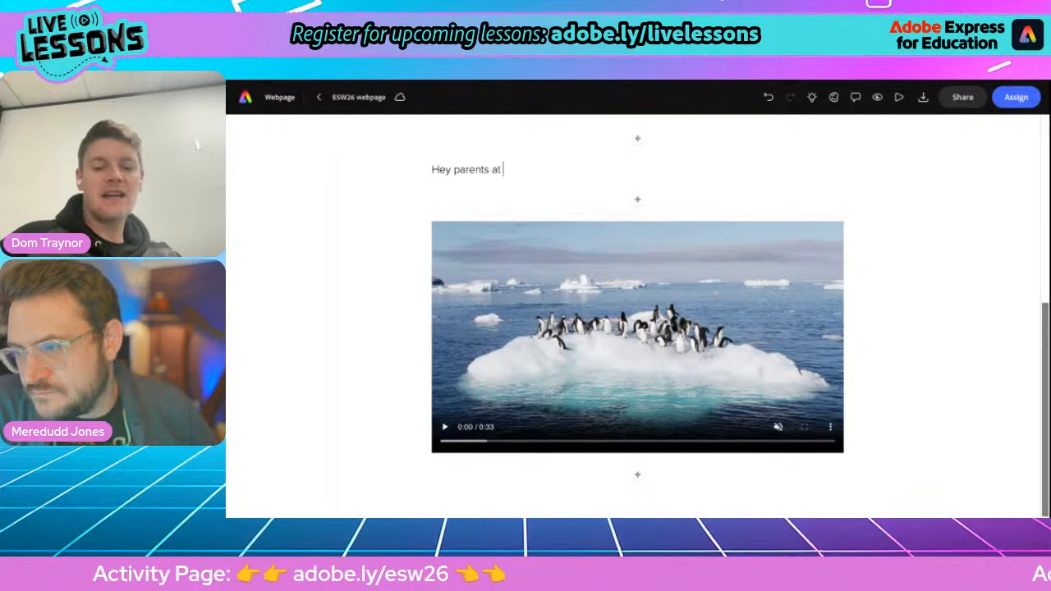
{"action": "type", "text": " Ygs"}
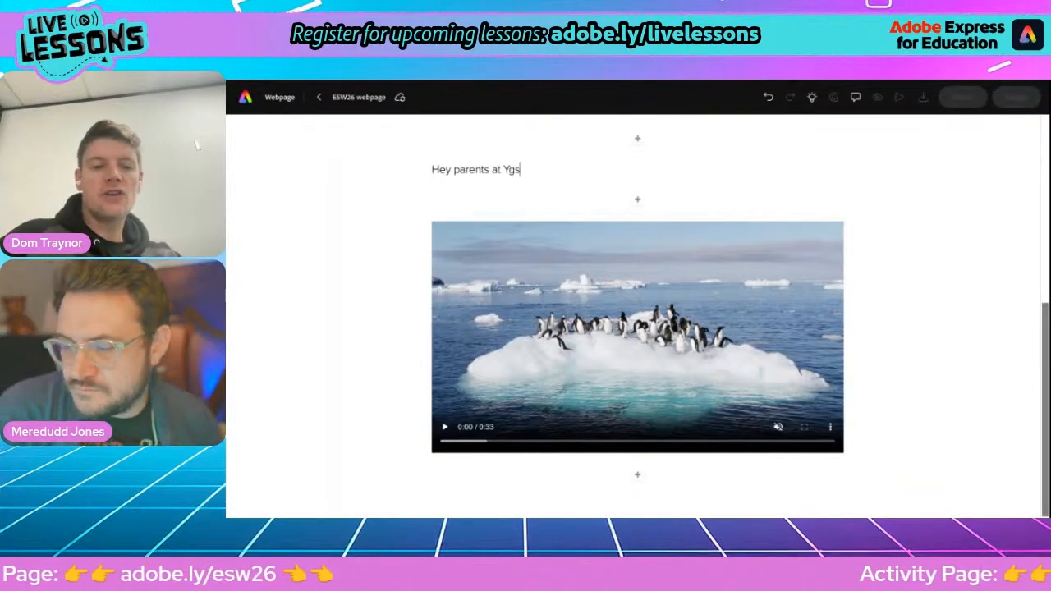
{"action": "key", "text": "BackSpace"}
{"action": "key", "text": "BackSpace"}
{"action": "type", "text": "sgol "}
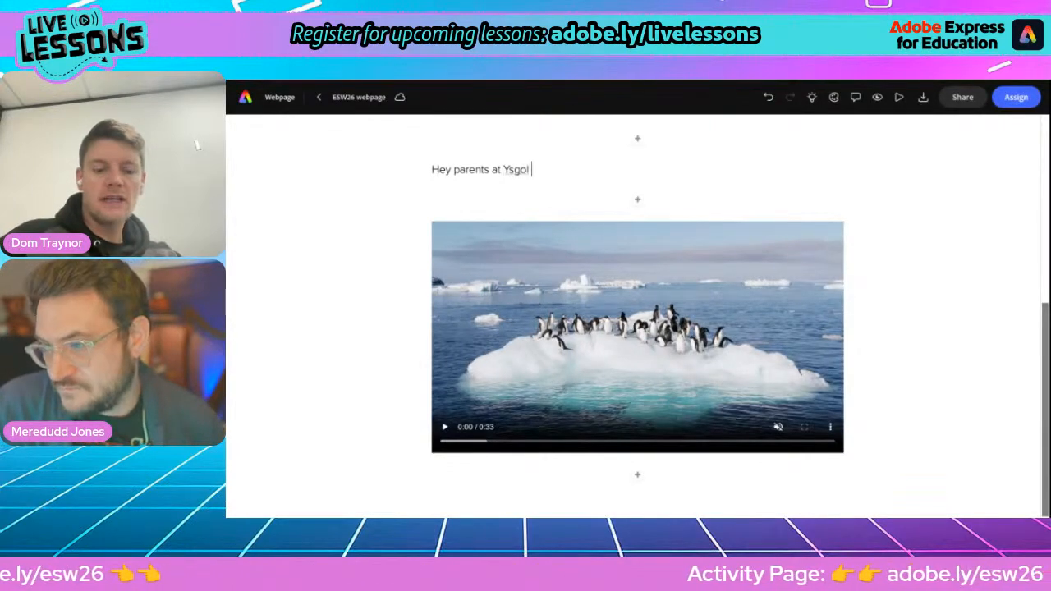
{"action": "type", "text": "Ddigidol,"}
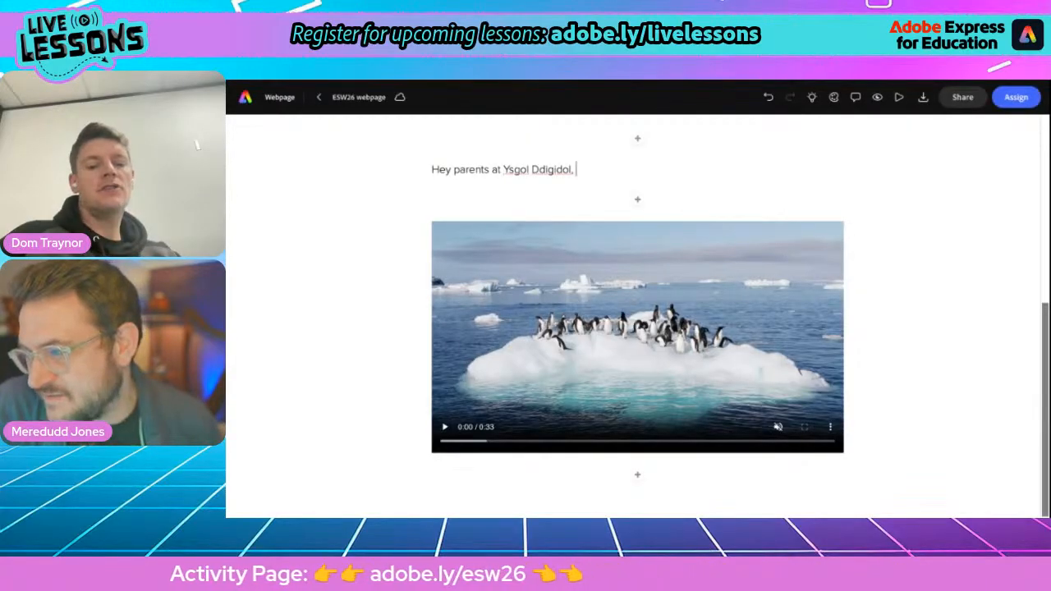
{"action": "type", "text": "my t"}
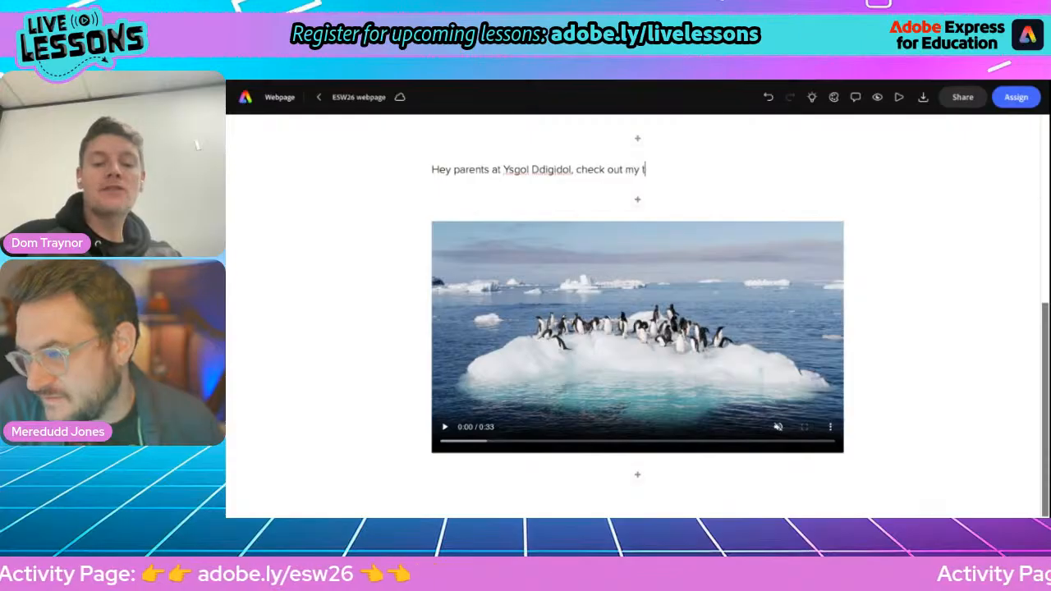
{"action": "type", "text": "op tips to"}
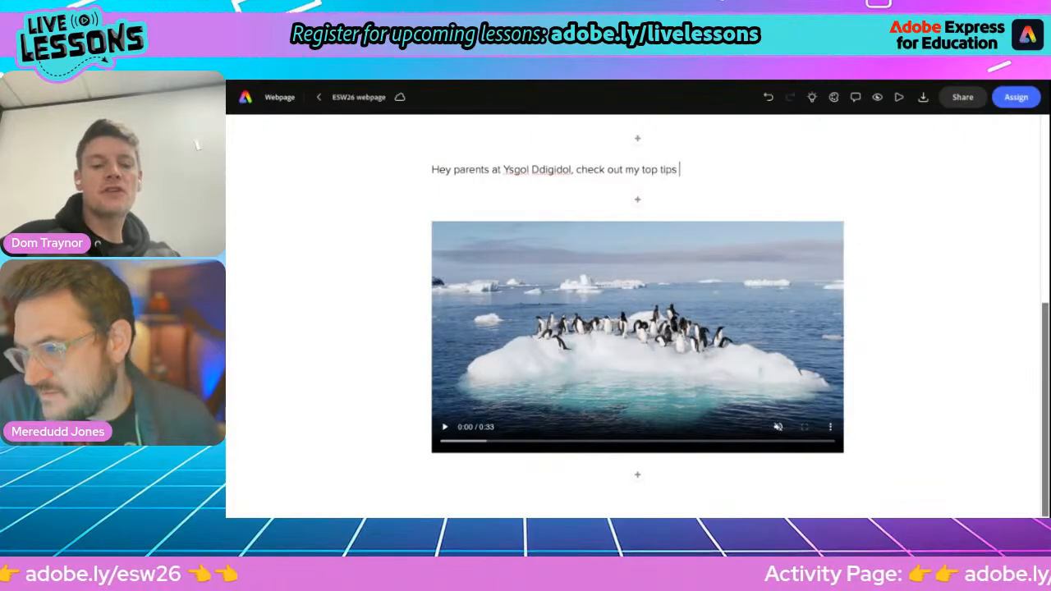
{"action": "key", "text": "BackSpace"}
{"action": "key", "text": "BackSpace"}
{"action": "type", "text": "for staying warm this winter."}
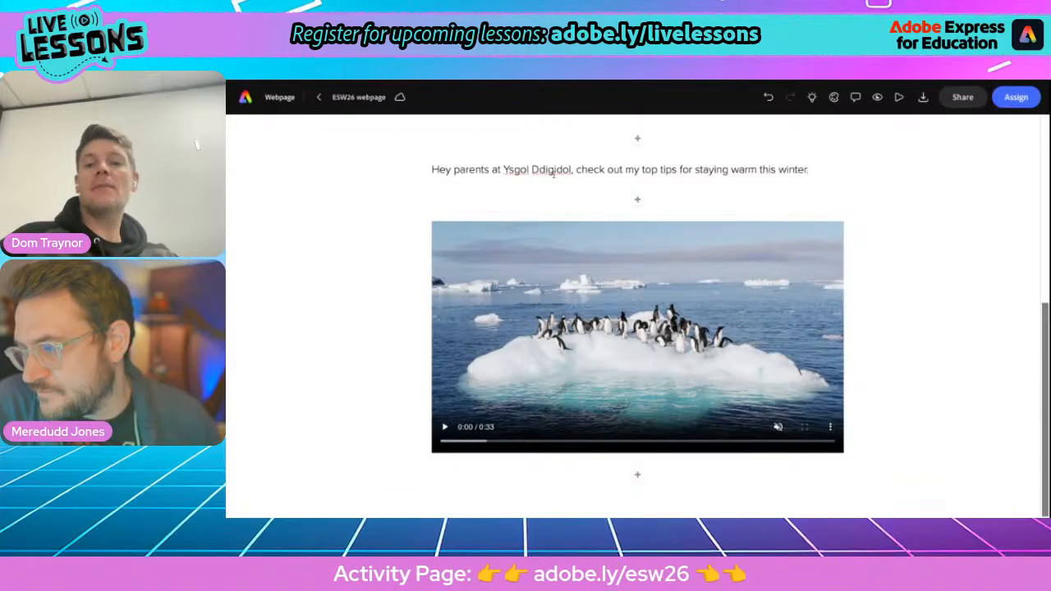
Centre the greeting text above the video and format it as an H2 heading, trying the blockquote style along the way.
{"action": "left_click", "coordinate": [580, 168]}
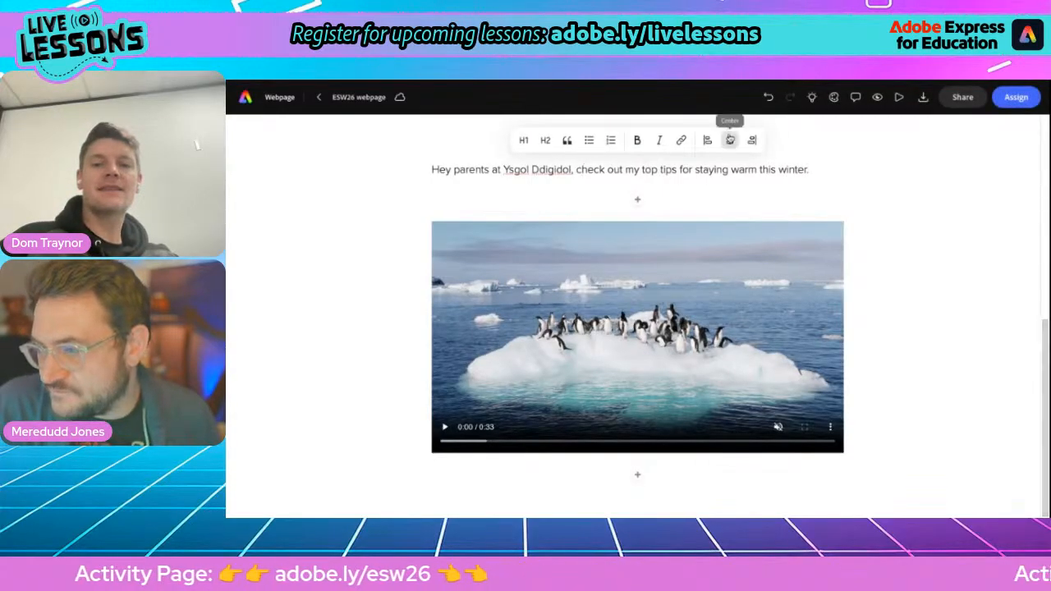
{"action": "left_click", "coordinate": [730, 141]}
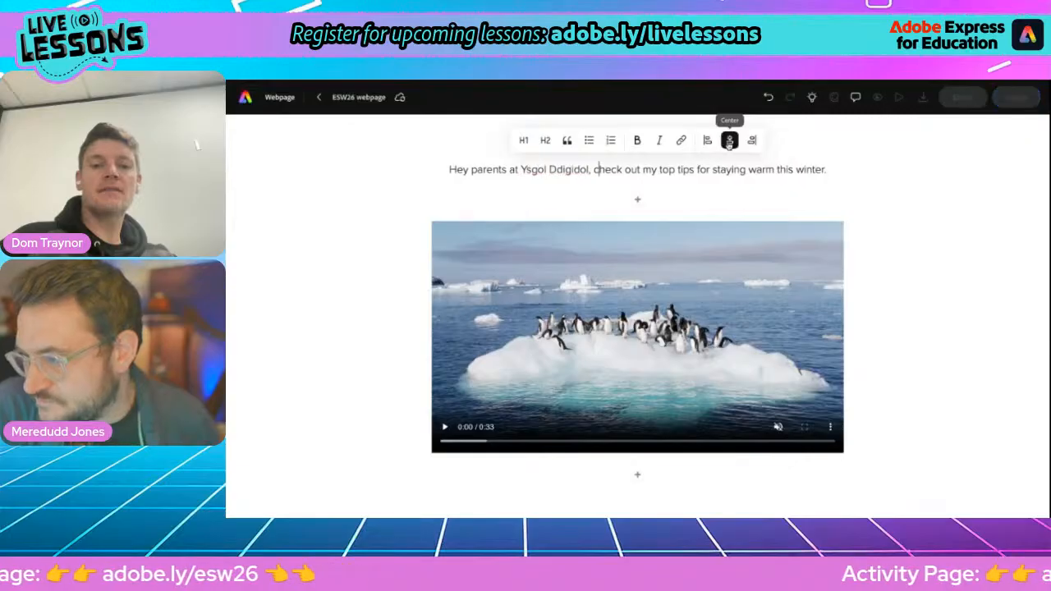
{"action": "left_click", "coordinate": [544, 141]}
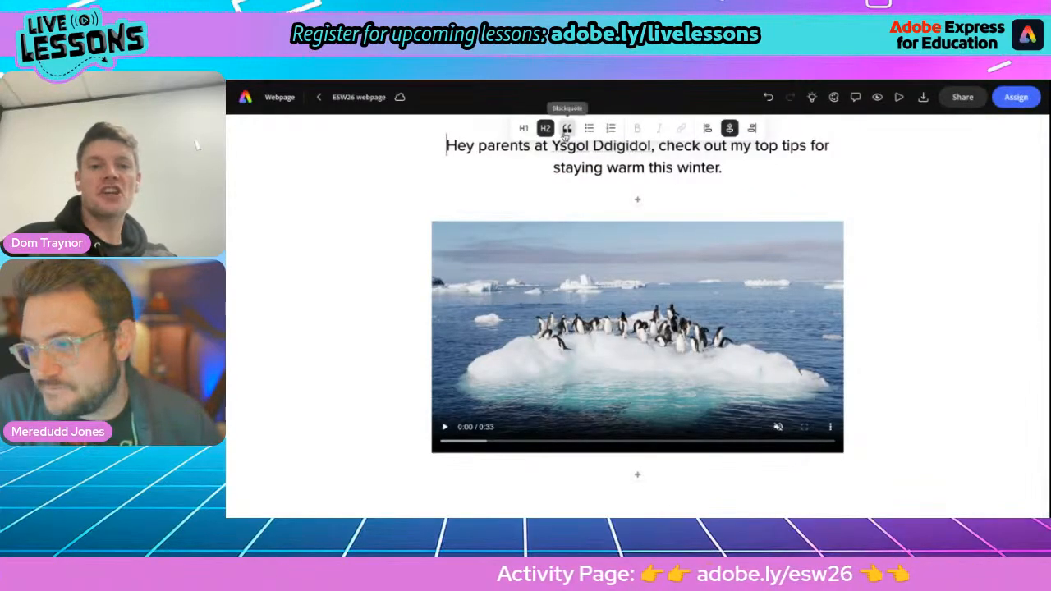
{"action": "left_click", "coordinate": [567, 130]}
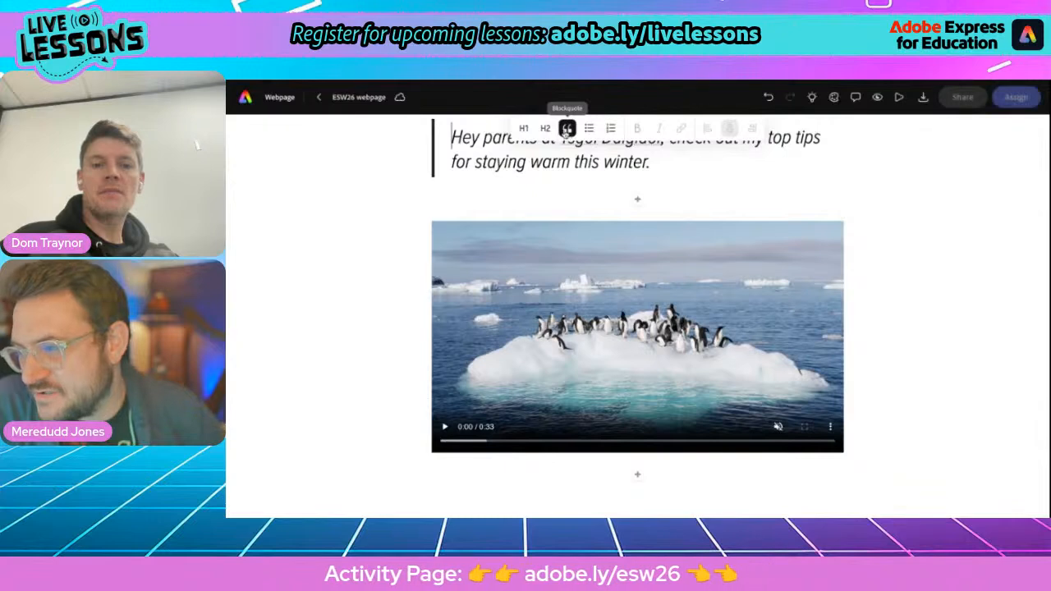
{"action": "left_click", "coordinate": [544, 129]}
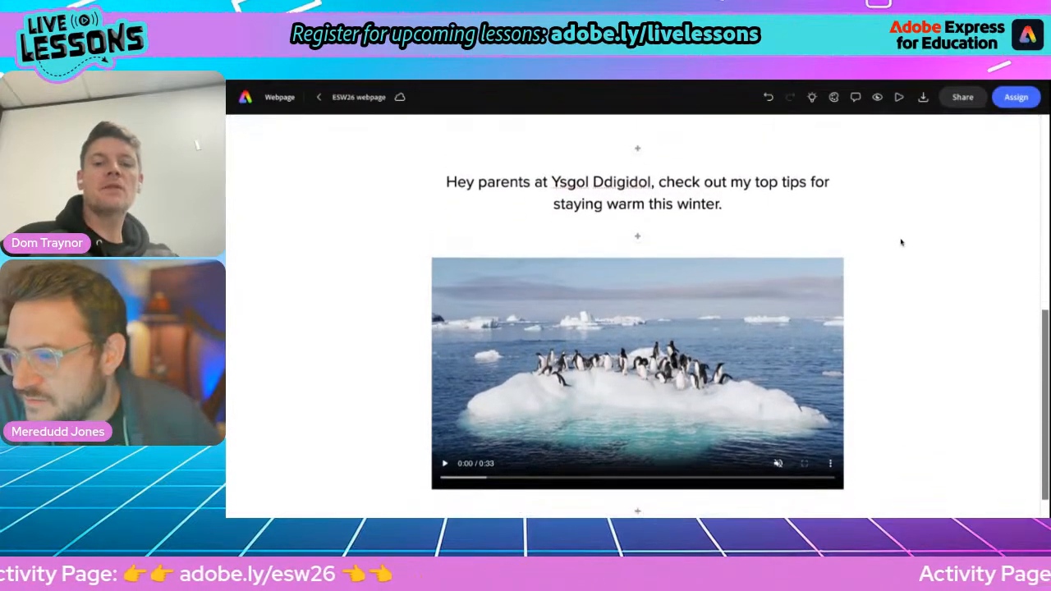
{"action": "left_click", "coordinate": [638, 475]}
{"action": "key", "text": "Escape"}
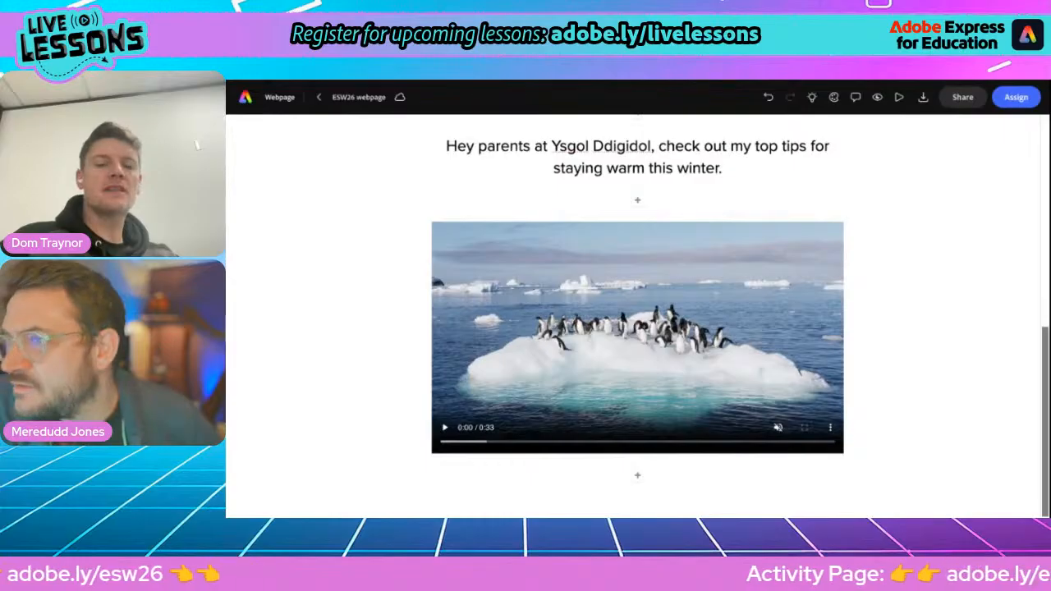
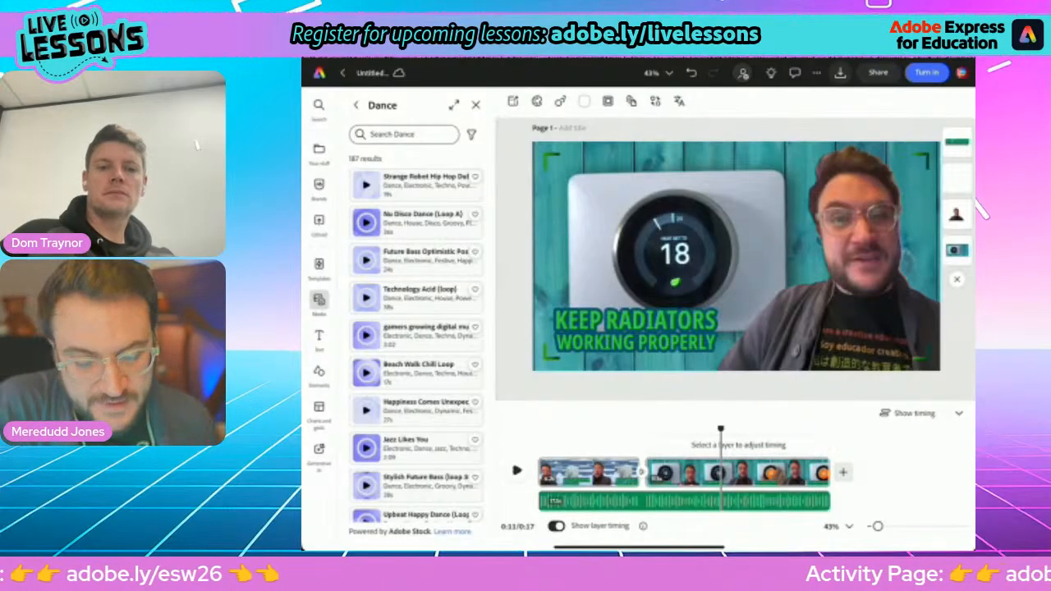
Leave the radiator tips video project on the tablet, start a new webpage, and enter "Energy Saving Week" as its title.
{"action": "left_click", "coordinate": [342, 74]}
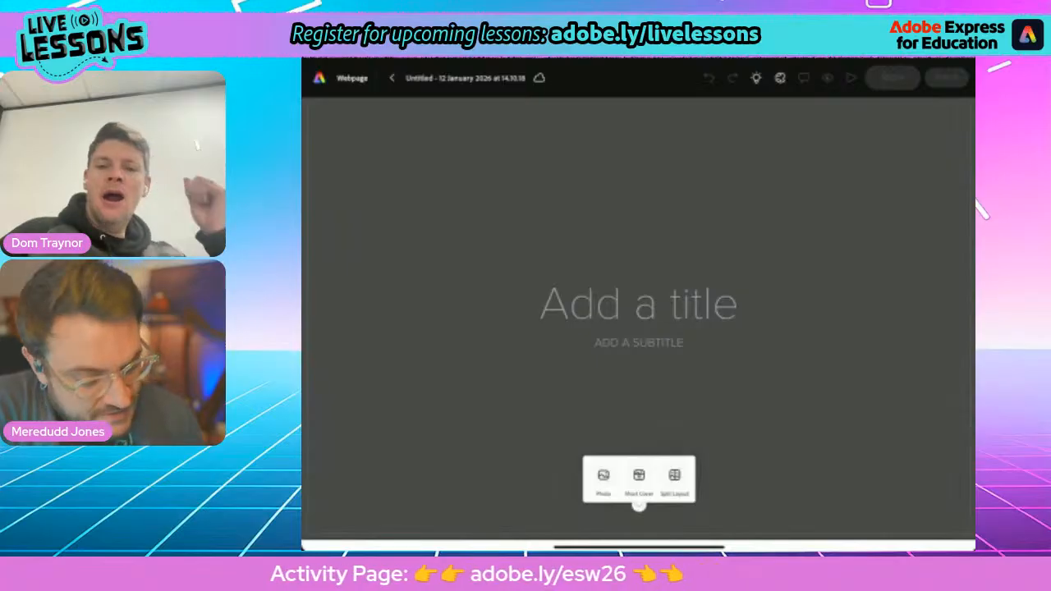
{"action": "left_click", "coordinate": [638, 304]}
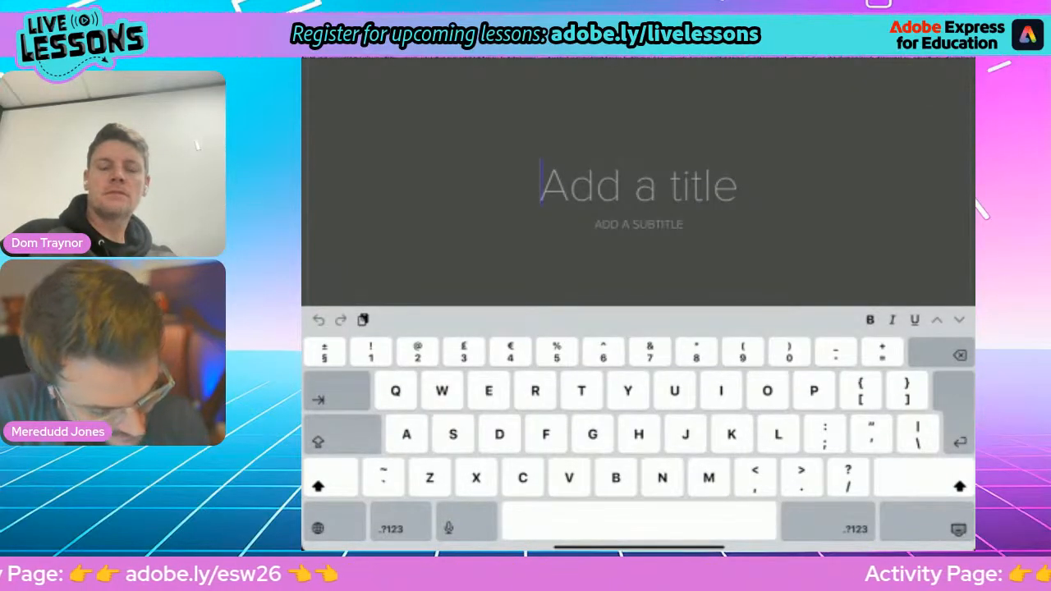
{"action": "type", "text": "Energy"}
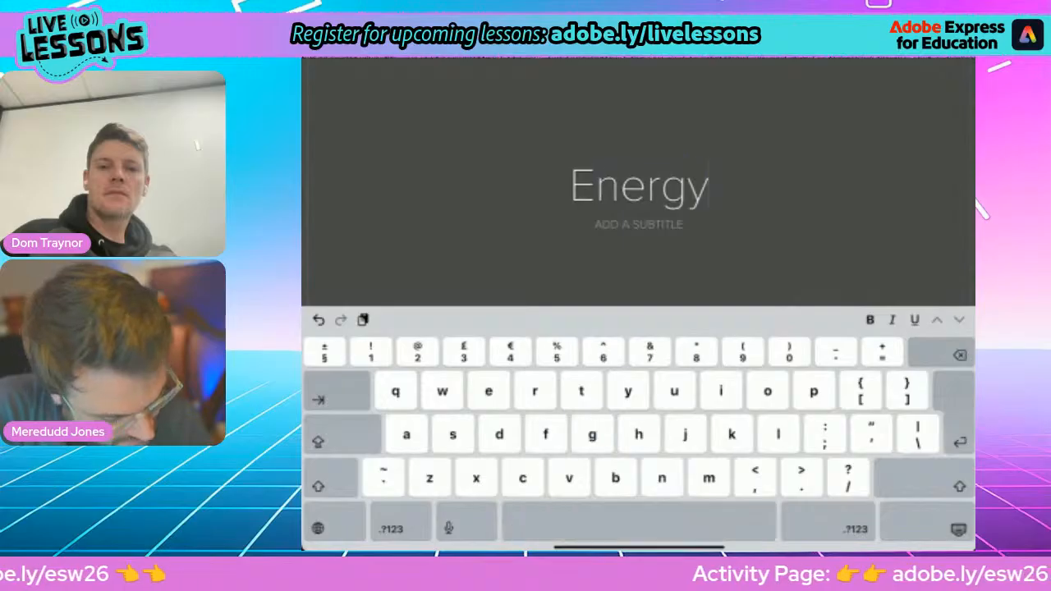
{"action": "type", "text": " Savi"}
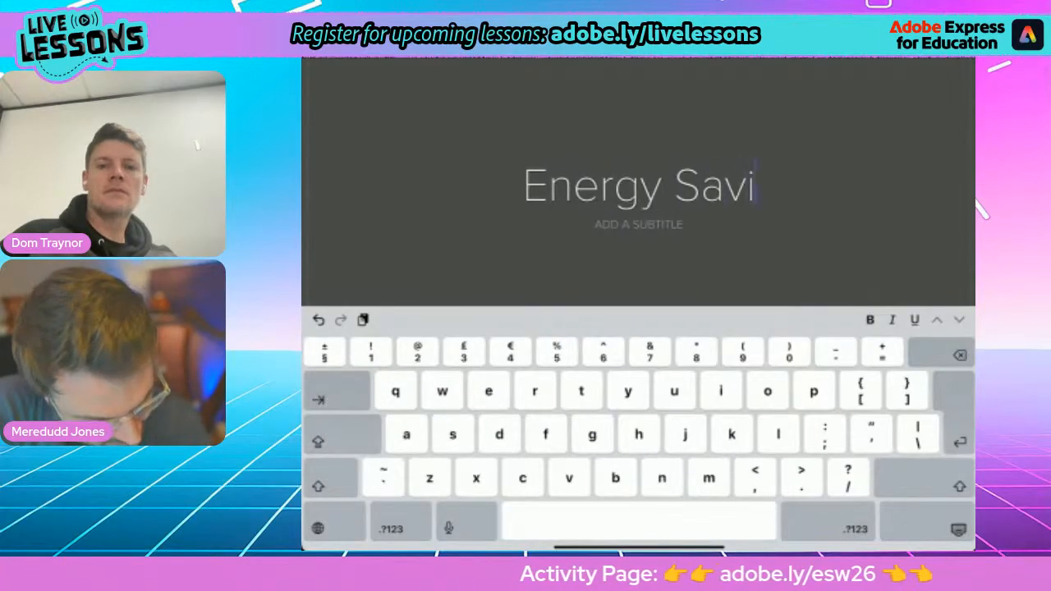
{"action": "type", "text": "ng Week"}
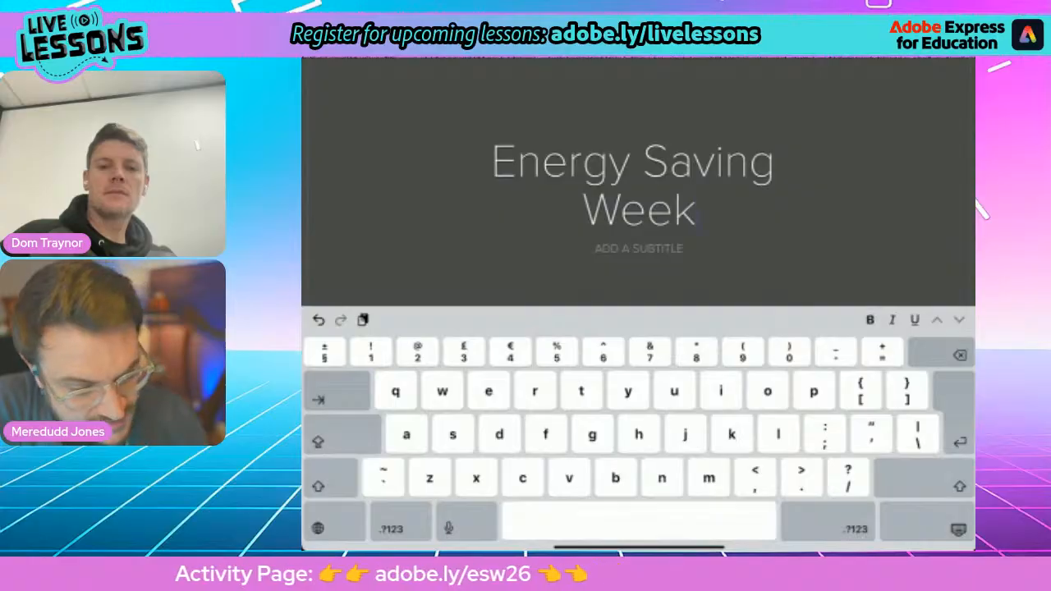
Enter "2026" as the subtitle under the Energy Saving Week title on the webpage cover.
{"action": "key", "text": "shift"}
{"action": "type", "text": "2"}
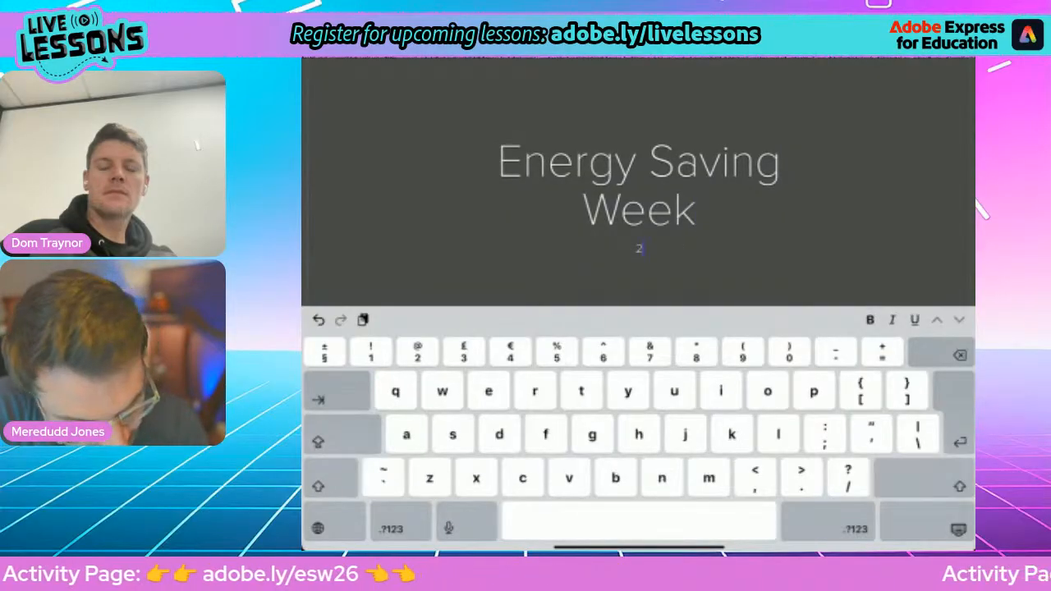
{"action": "type", "text": "026"}
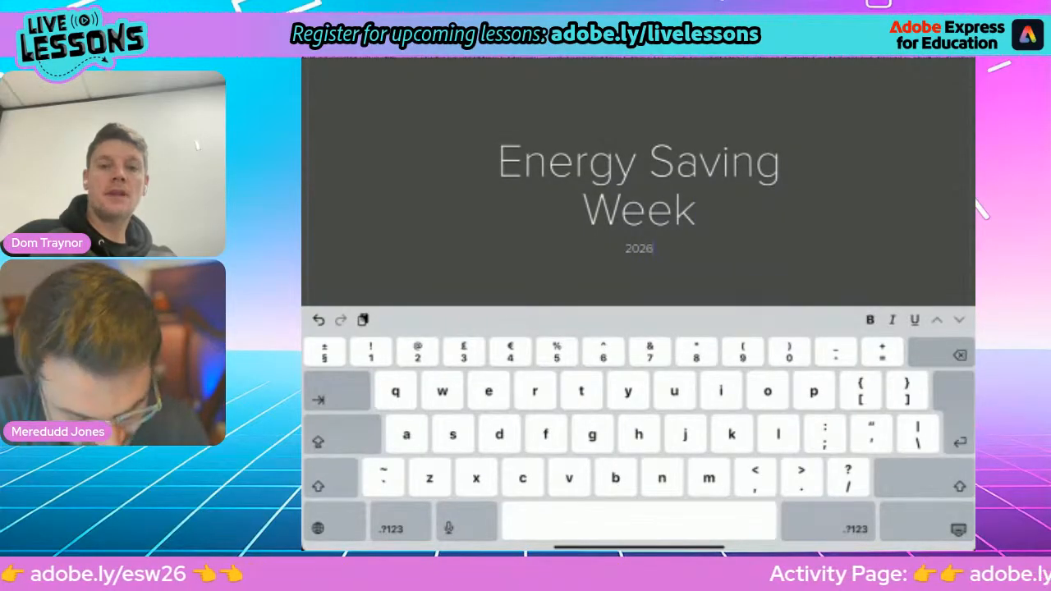
{"action": "key", "text": "Escape"}
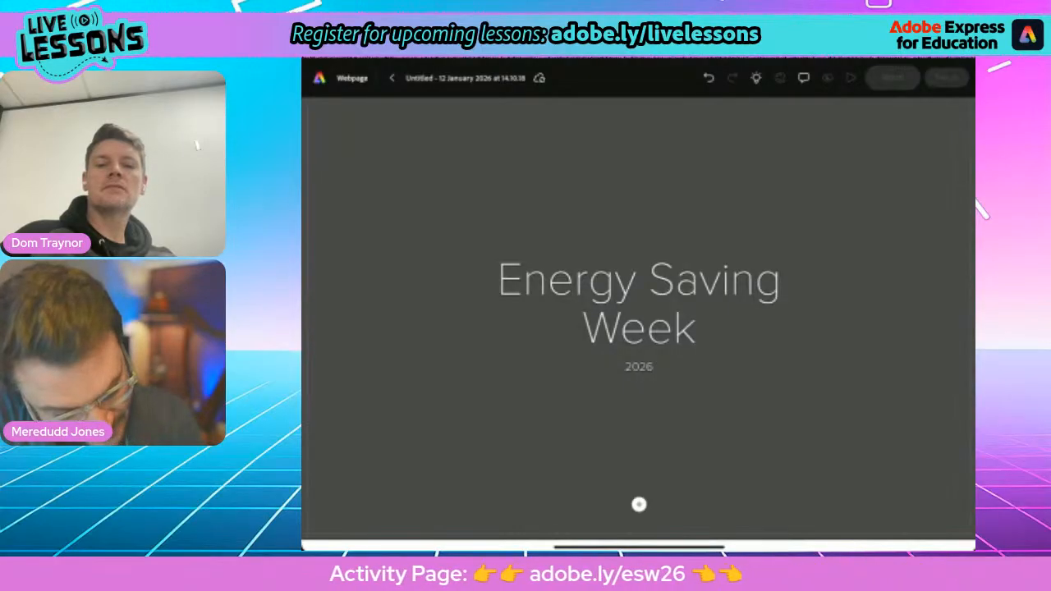
Search the stock photos for "Energy abstract" and set the purple and blue light-streaks photo as the cover background.
{"action": "left_click", "coordinate": [604, 480]}
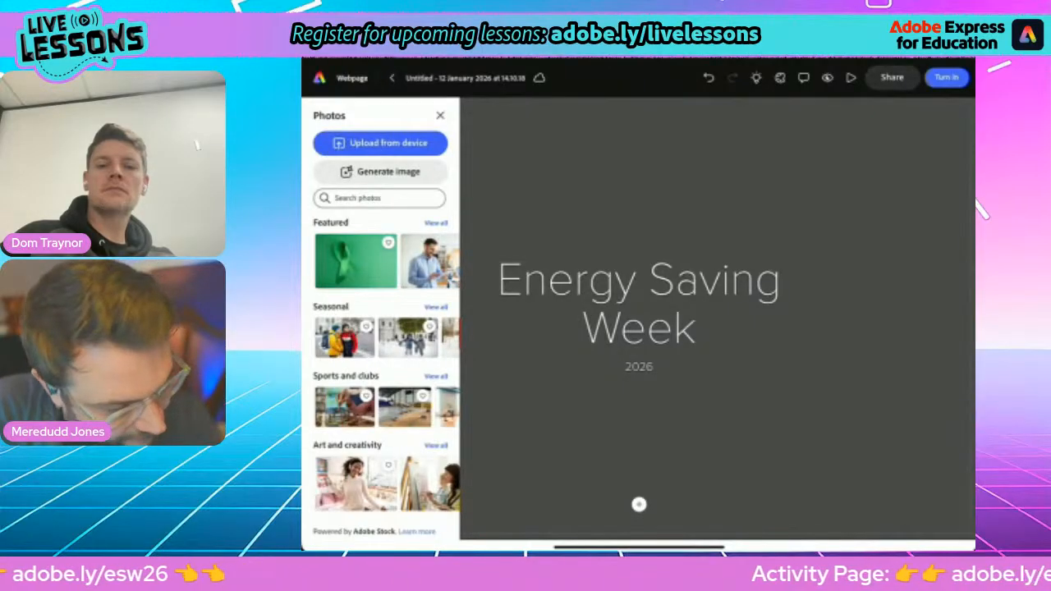
{"action": "left_click", "coordinate": [379, 198]}
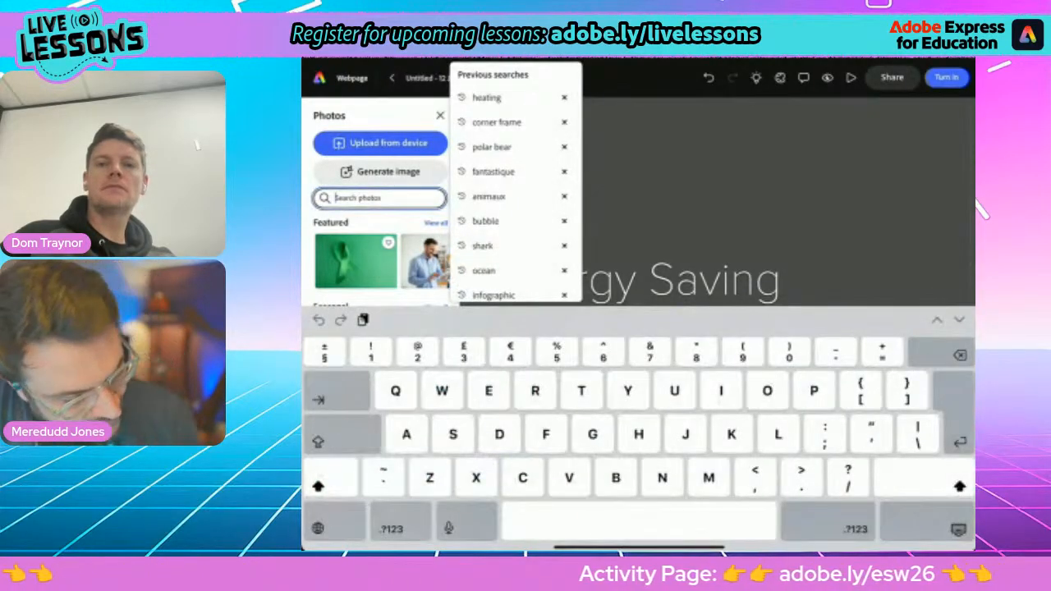
{"action": "type", "text": "Energ"}
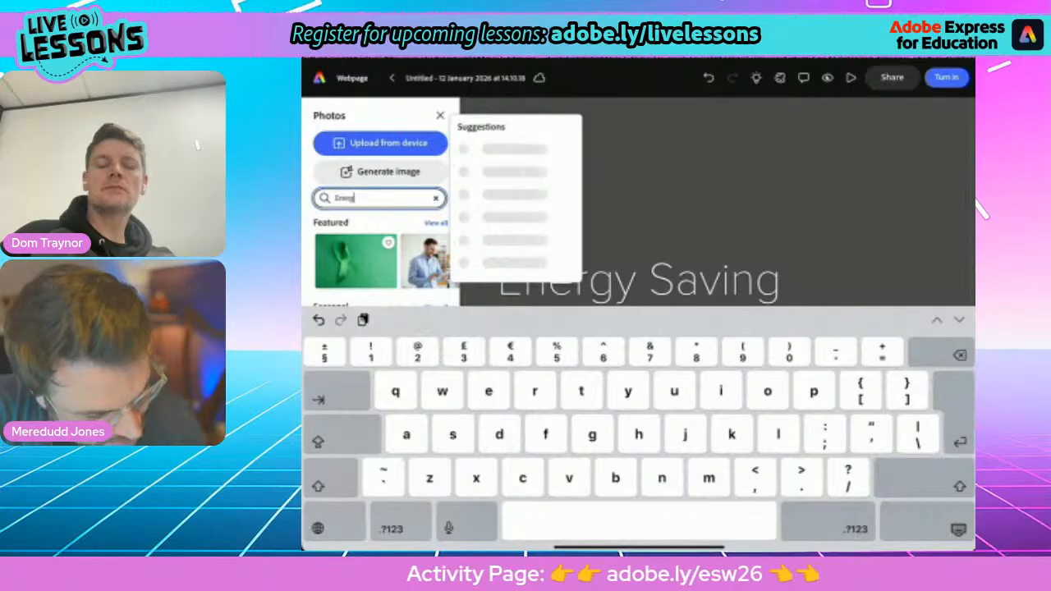
{"action": "type", "text": "y s"}
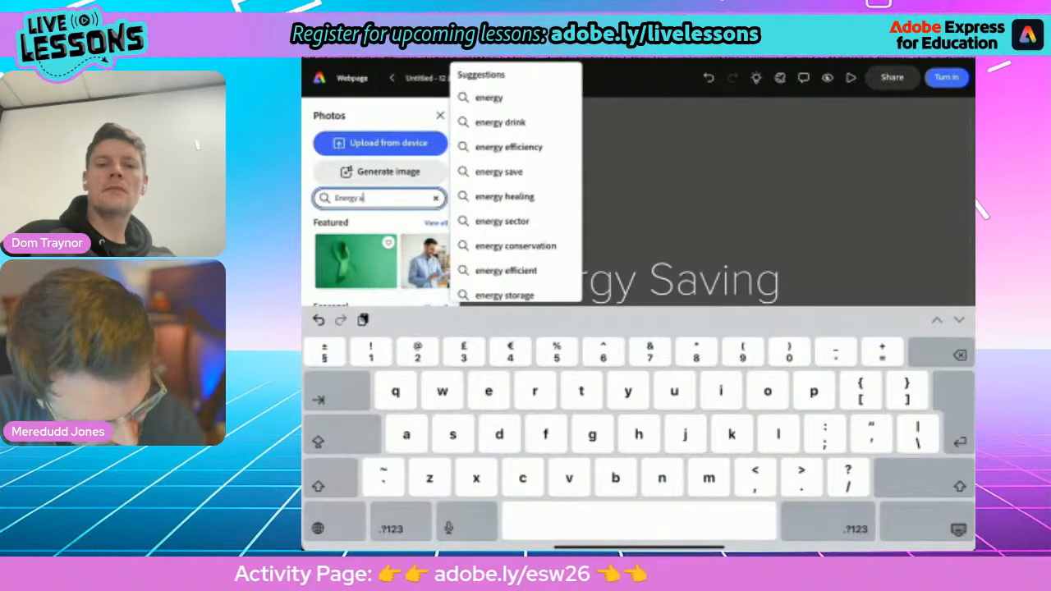
{"action": "type", "text": "bstract"}
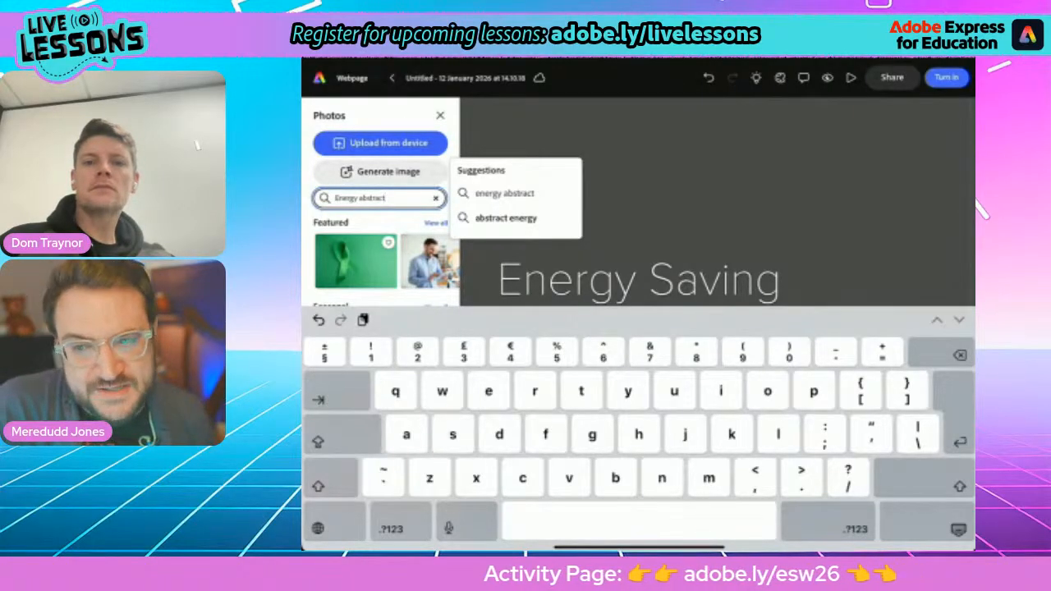
{"action": "key", "text": "Return"}
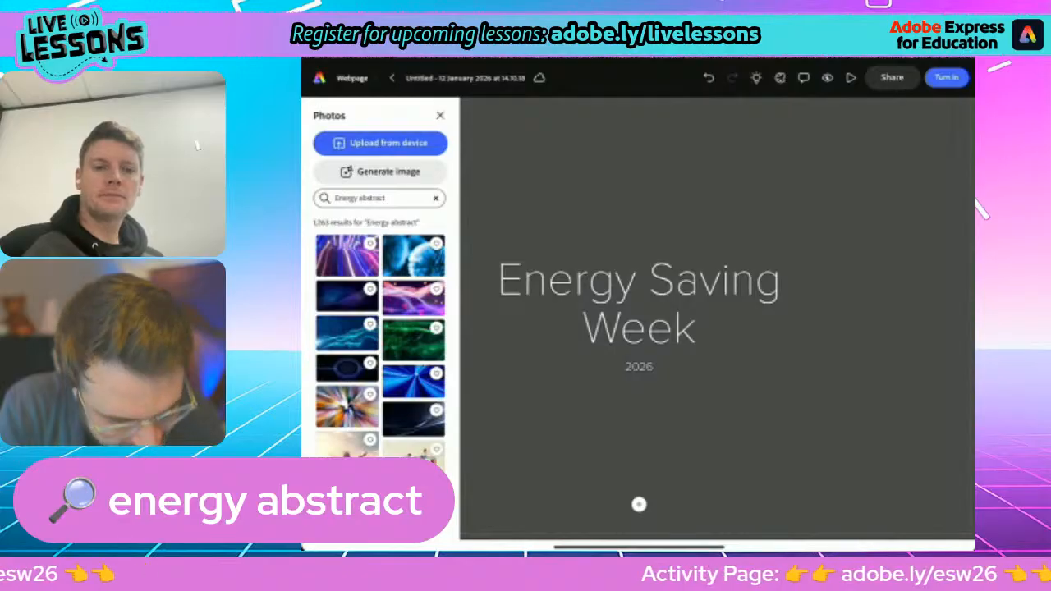
{"action": "left_click", "coordinate": [347, 255]}
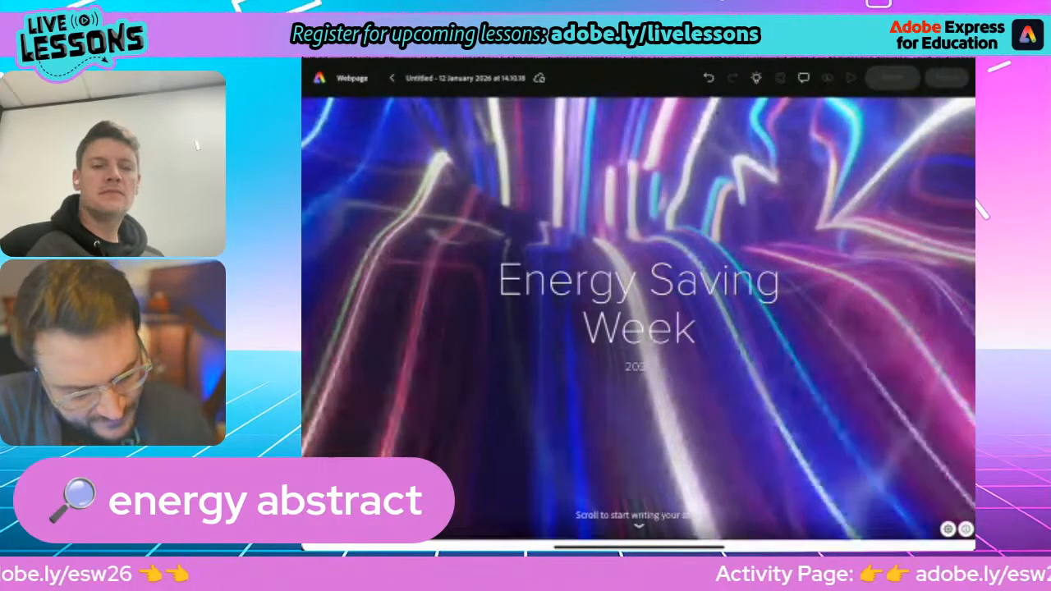
{"action": "scroll", "coordinate": [638, 320], "scroll_direction": "down", "scroll_amount": 2}
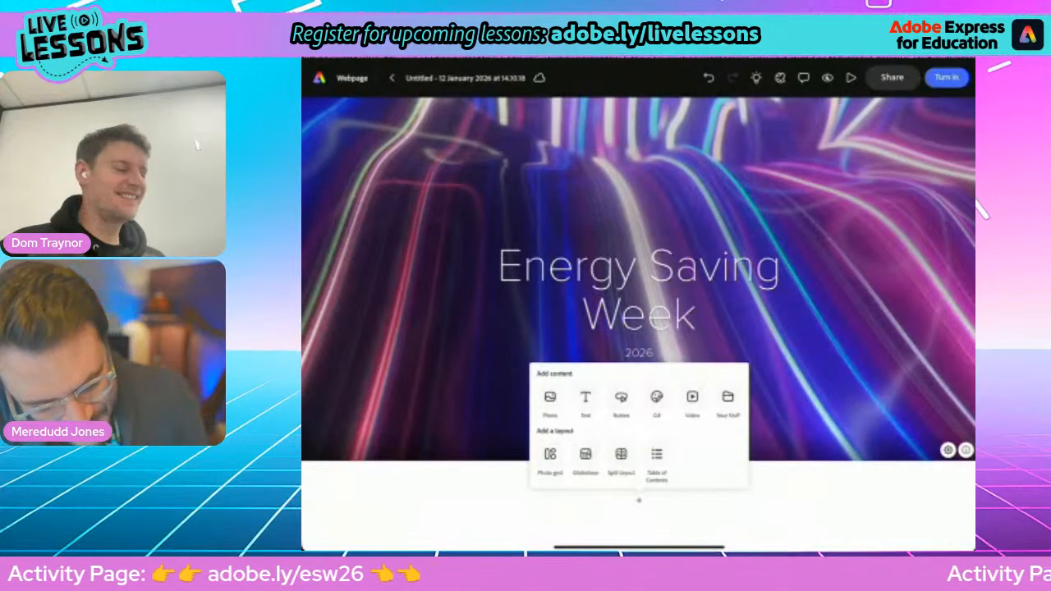
{"action": "left_click", "coordinate": [692, 396]}
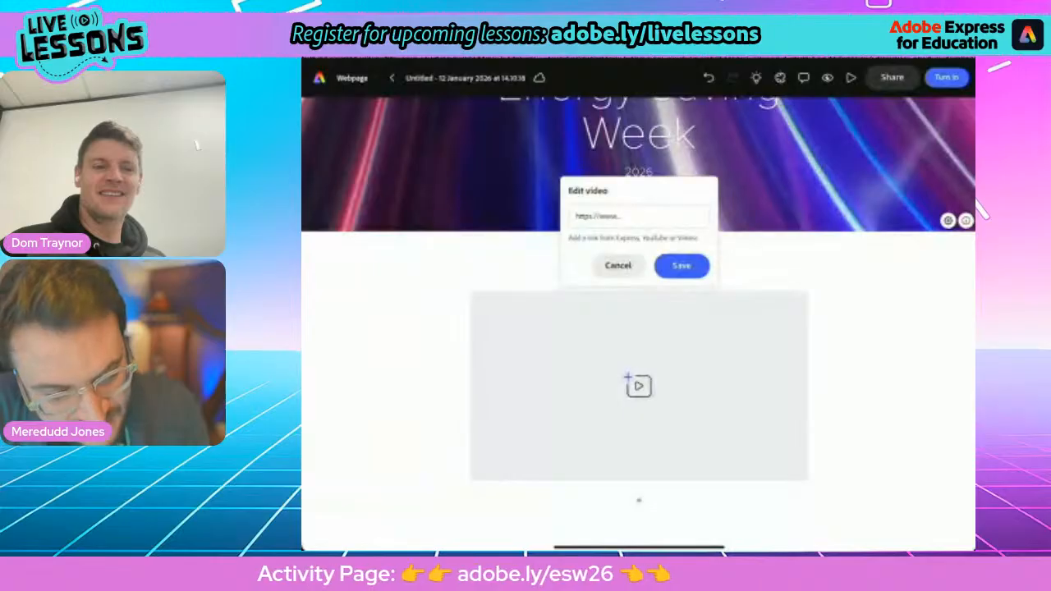
{"action": "left_click", "coordinate": [639, 216]}
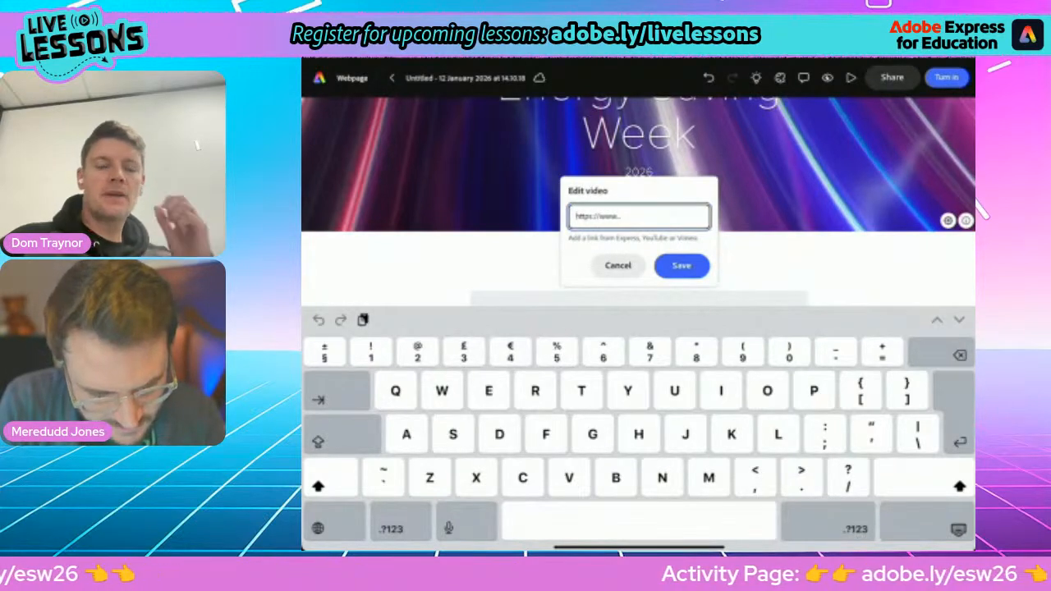
{"action": "left_click", "coordinate": [575, 216]}
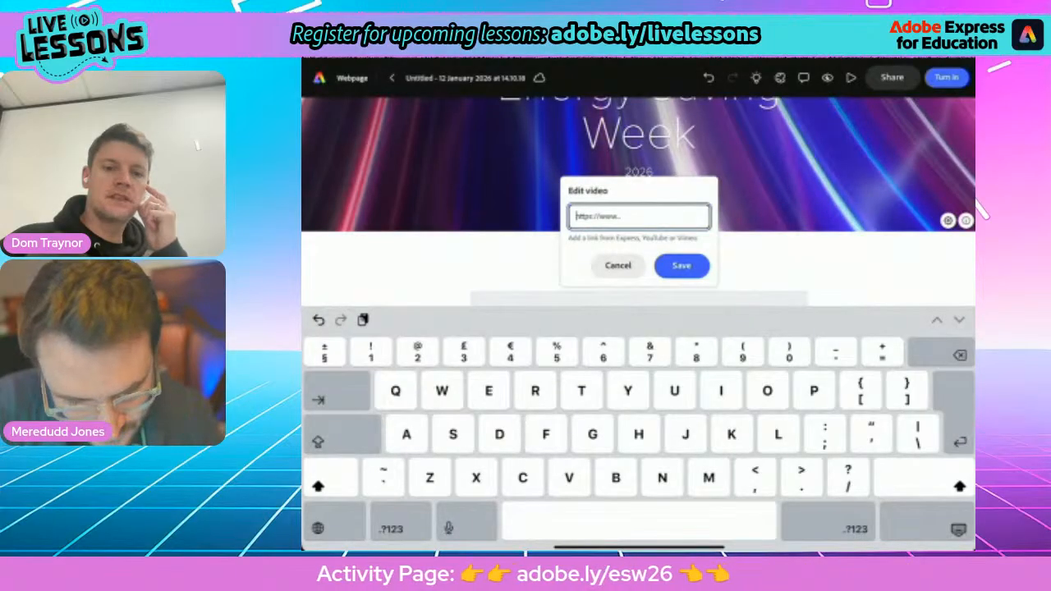
{"action": "left_click", "coordinate": [574, 216]}
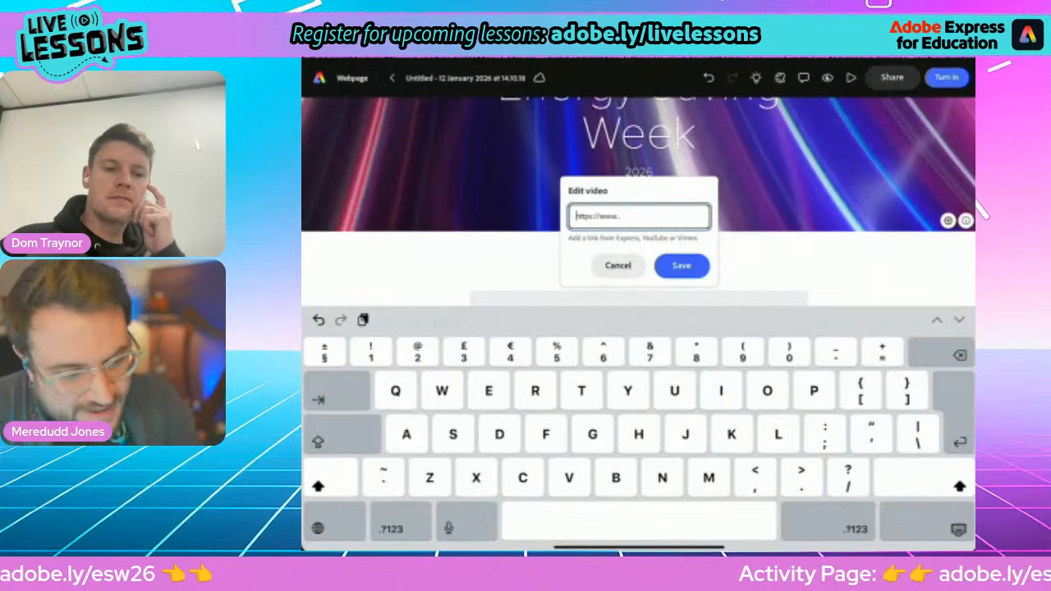
{"action": "left_click", "coordinate": [618, 266]}
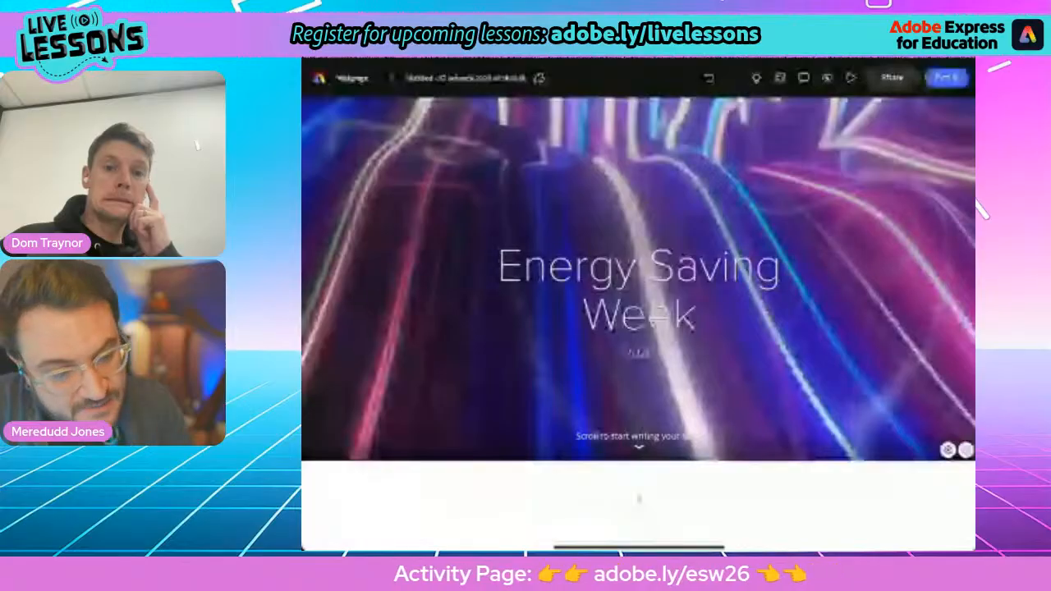
Leave the webpage, open the cold weather energy saving video project, and copy its view-only link.
{"action": "left_click", "coordinate": [393, 78]}
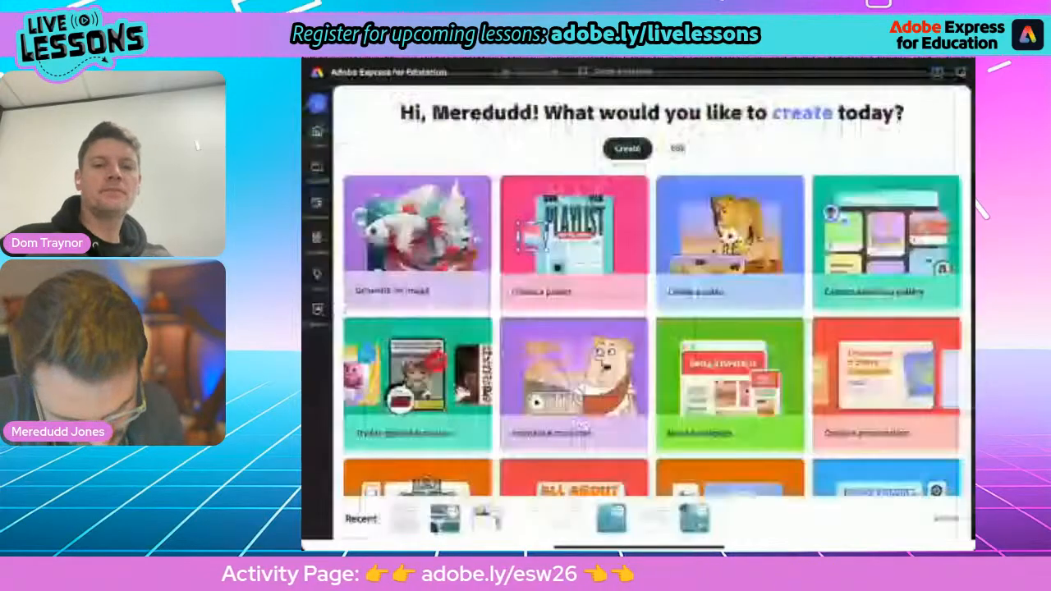
{"action": "left_click", "coordinate": [486, 519]}
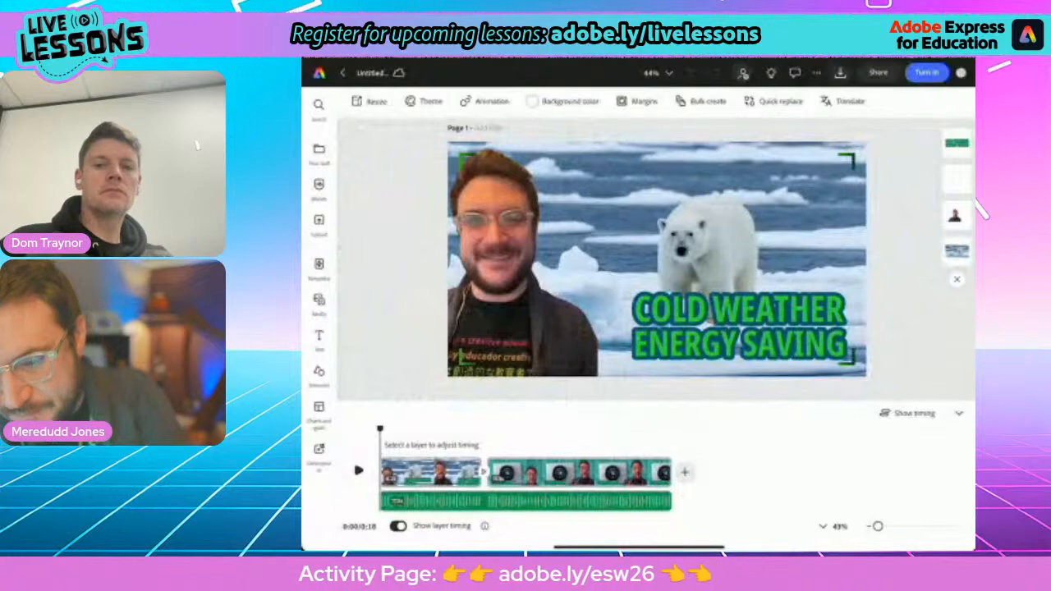
{"action": "left_click", "coordinate": [878, 72]}
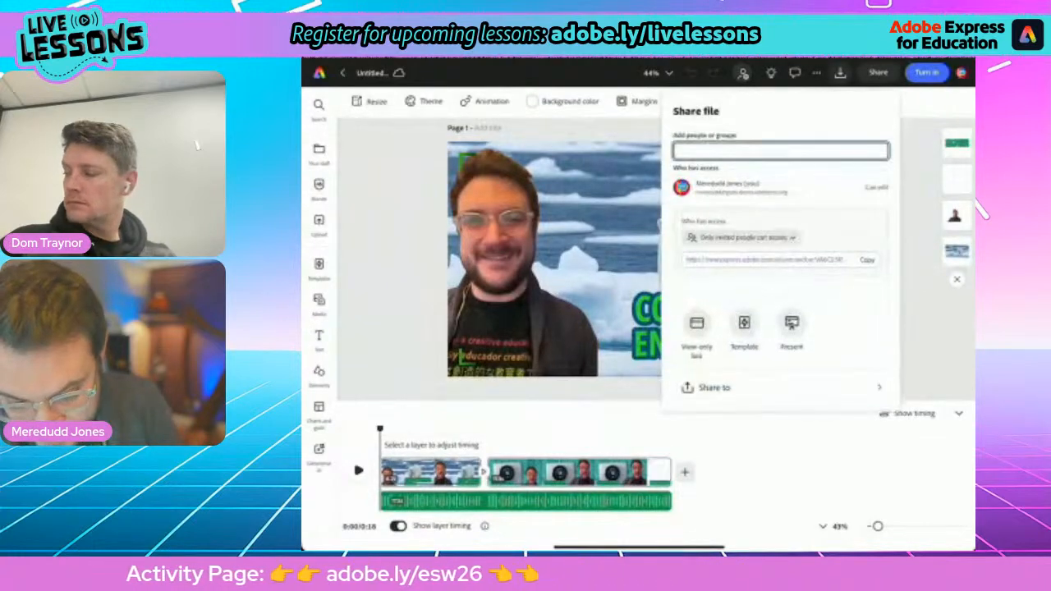
{"action": "left_click", "coordinate": [697, 329]}
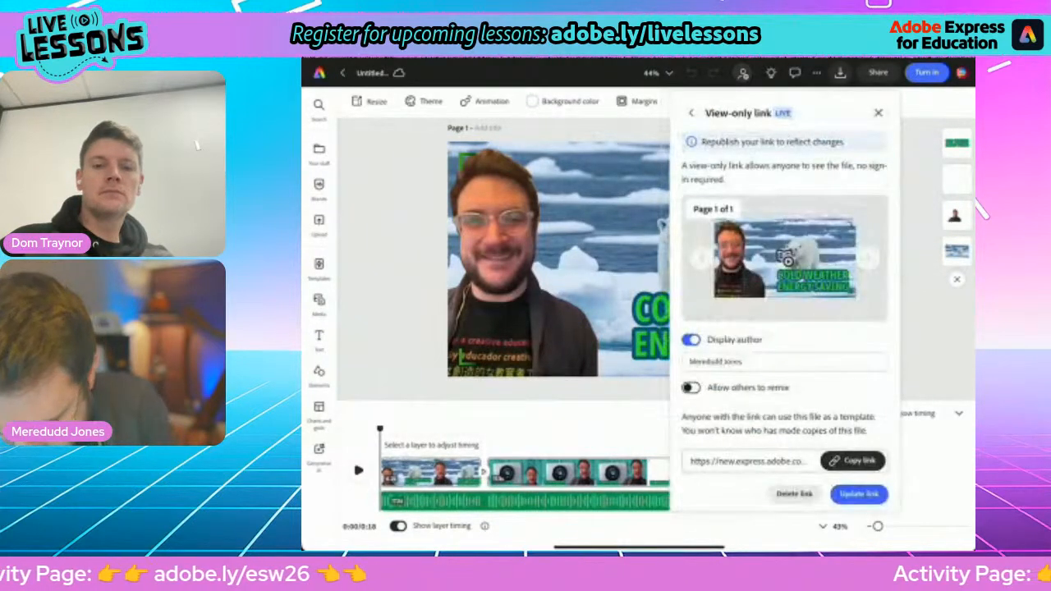
{"action": "left_click", "coordinate": [852, 460]}
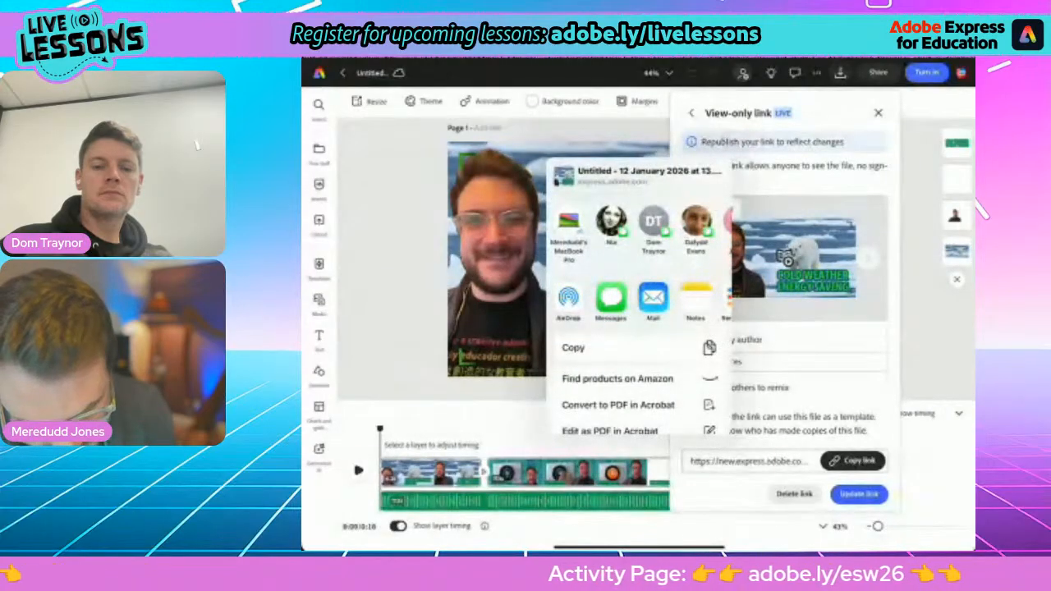
{"action": "left_click", "coordinate": [879, 112]}
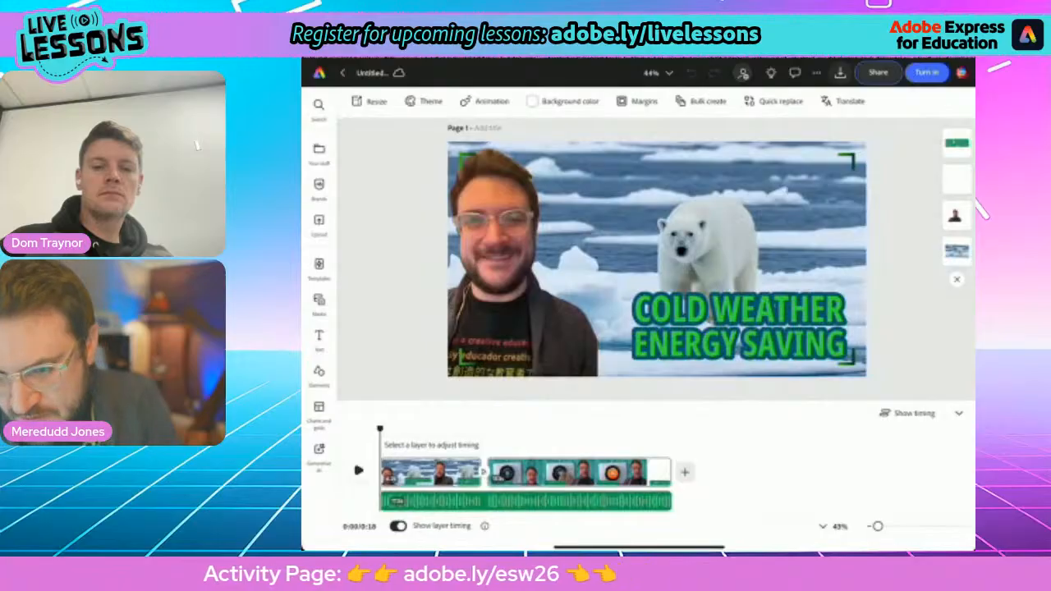
{"action": "left_click", "coordinate": [878, 72]}
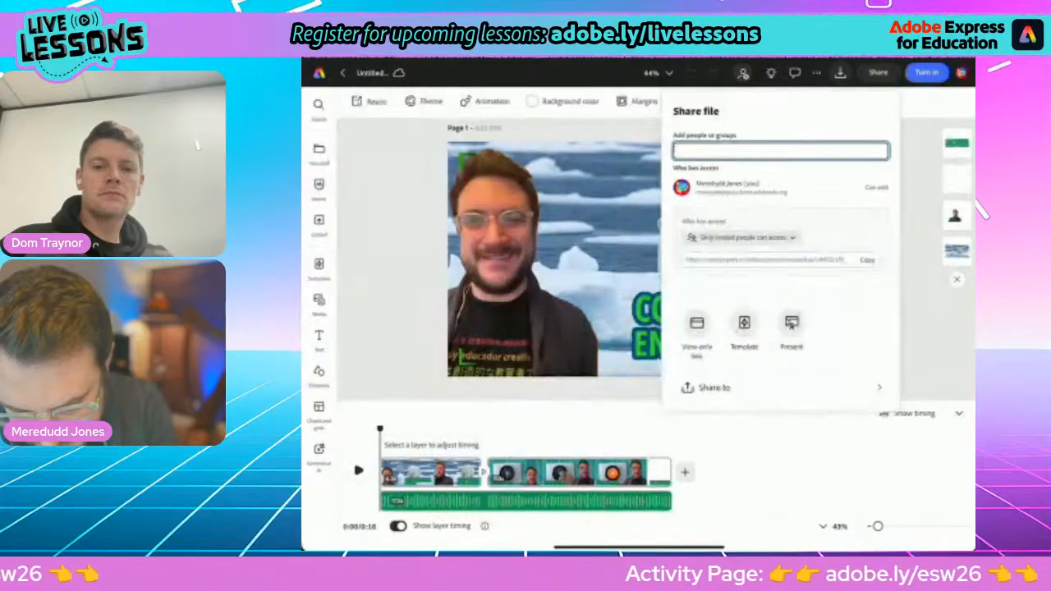
{"action": "left_click", "coordinate": [697, 327]}
{"action": "left_click", "coordinate": [852, 460]}
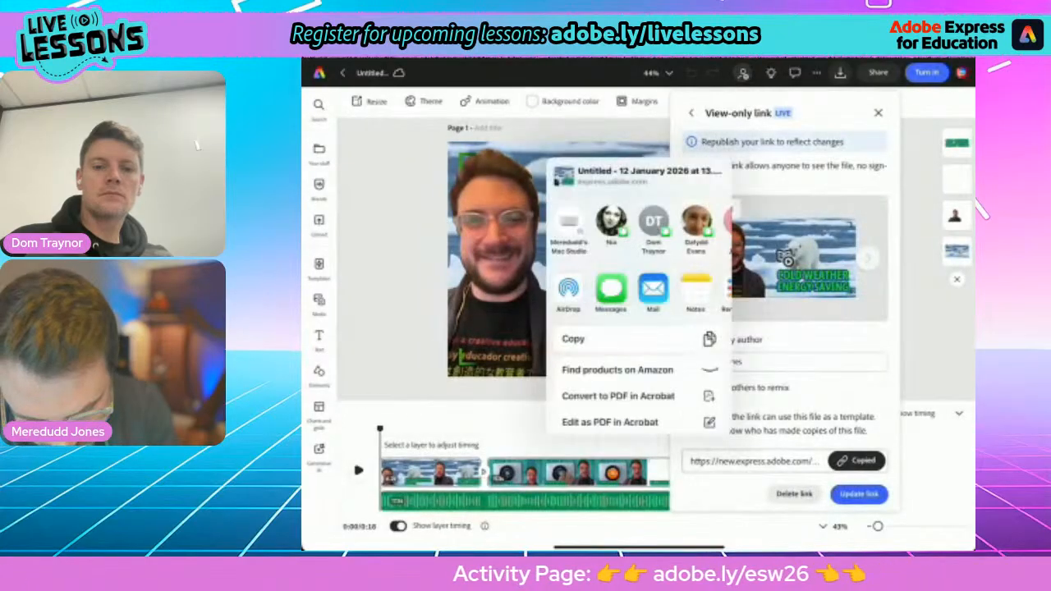
{"action": "left_click", "coordinate": [639, 339]}
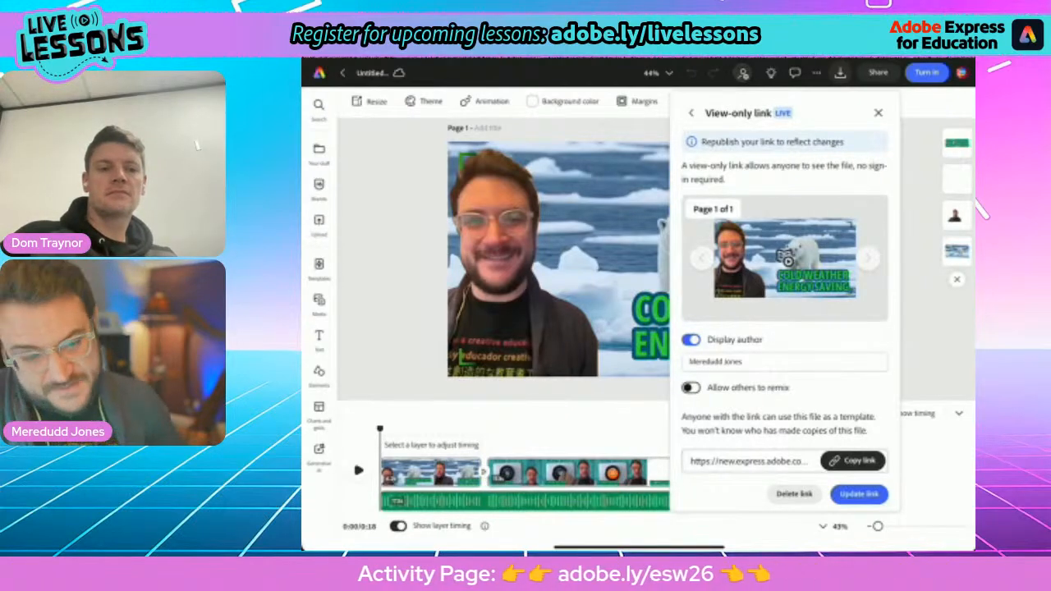
{"action": "left_click", "coordinate": [877, 113]}
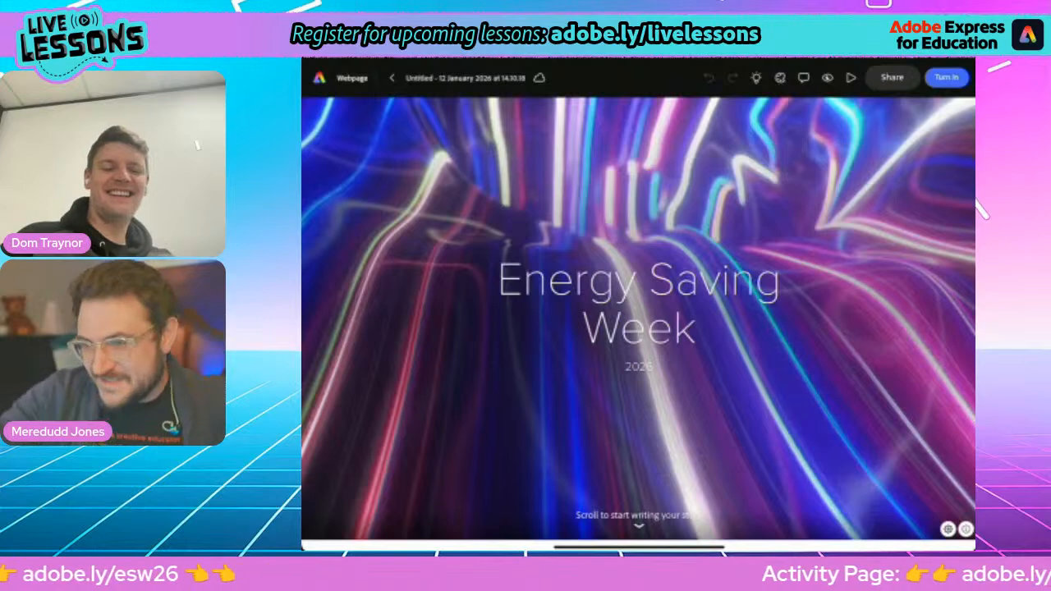
Embed the polar bear video below the webpage cover using its copied link, and insert a text block above it.
{"action": "scroll", "coordinate": [638, 320], "scroll_direction": "down", "scroll_amount": 2}
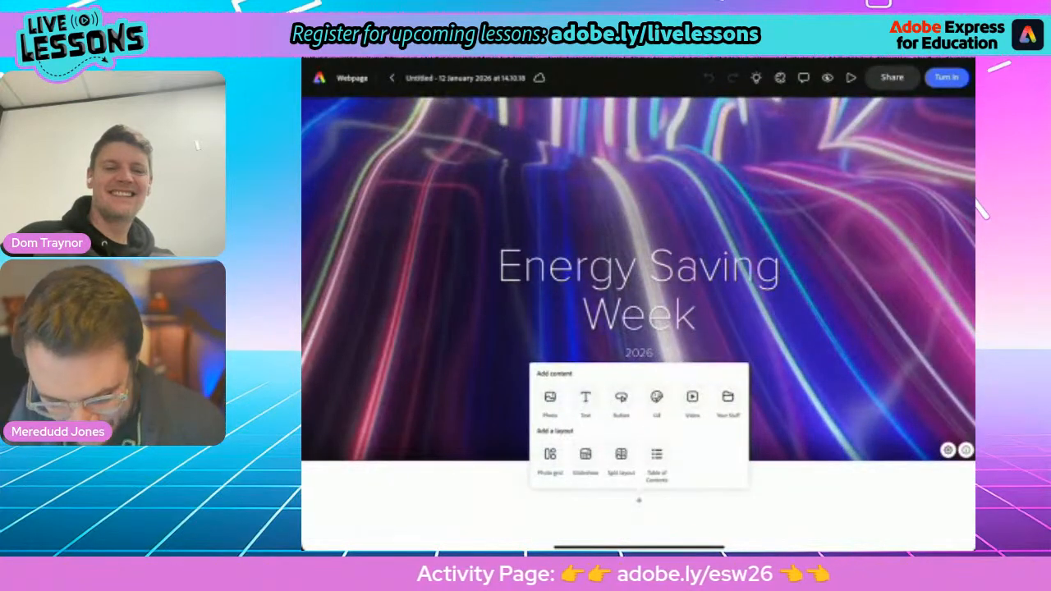
{"action": "left_click", "coordinate": [692, 396]}
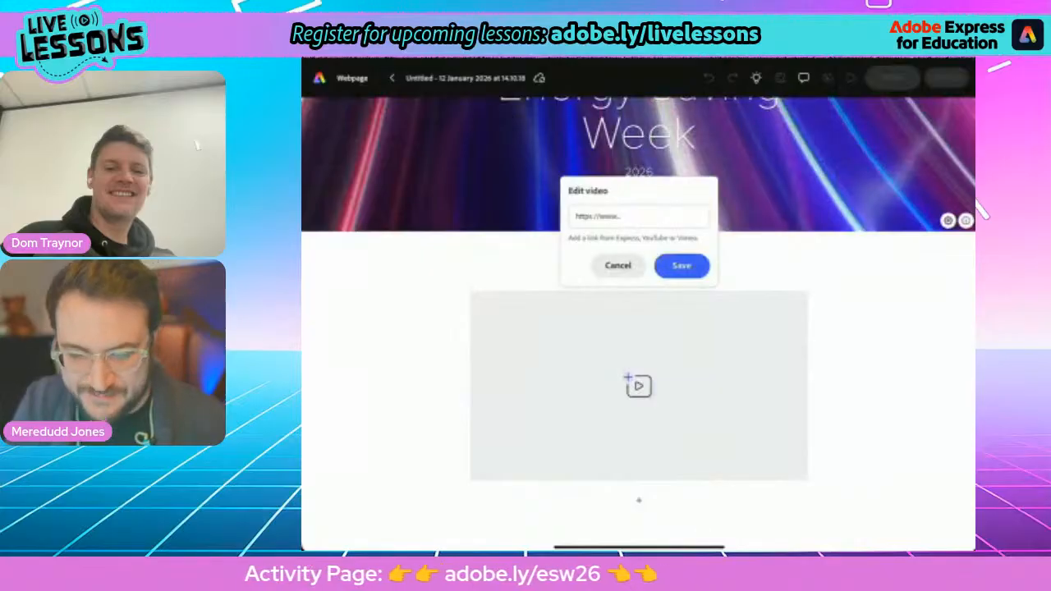
{"action": "left_click", "coordinate": [639, 216]}
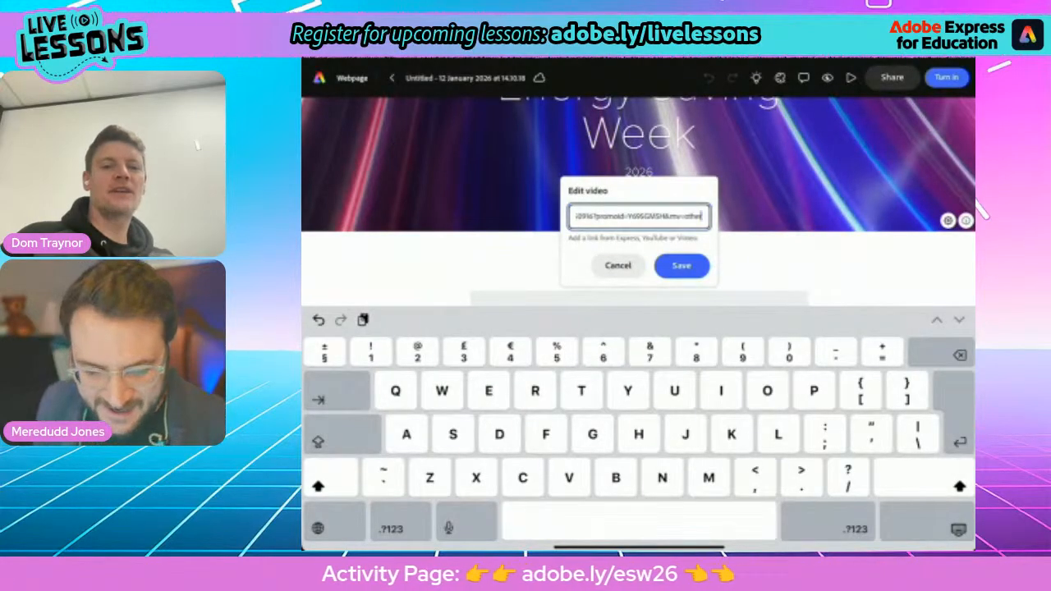
{"action": "key", "text": "Return"}
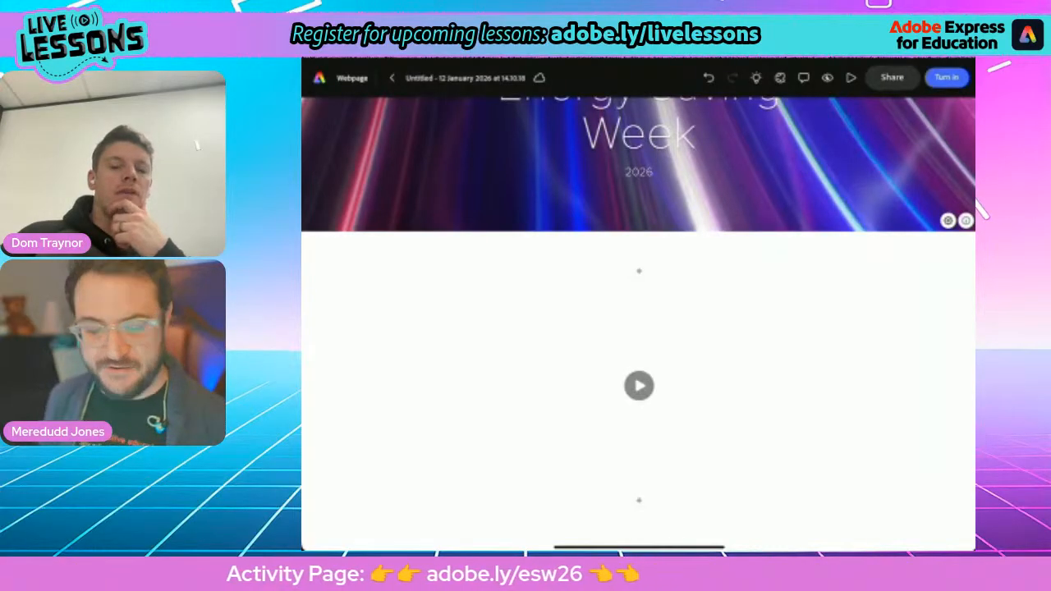
{"action": "left_click", "coordinate": [638, 270]}
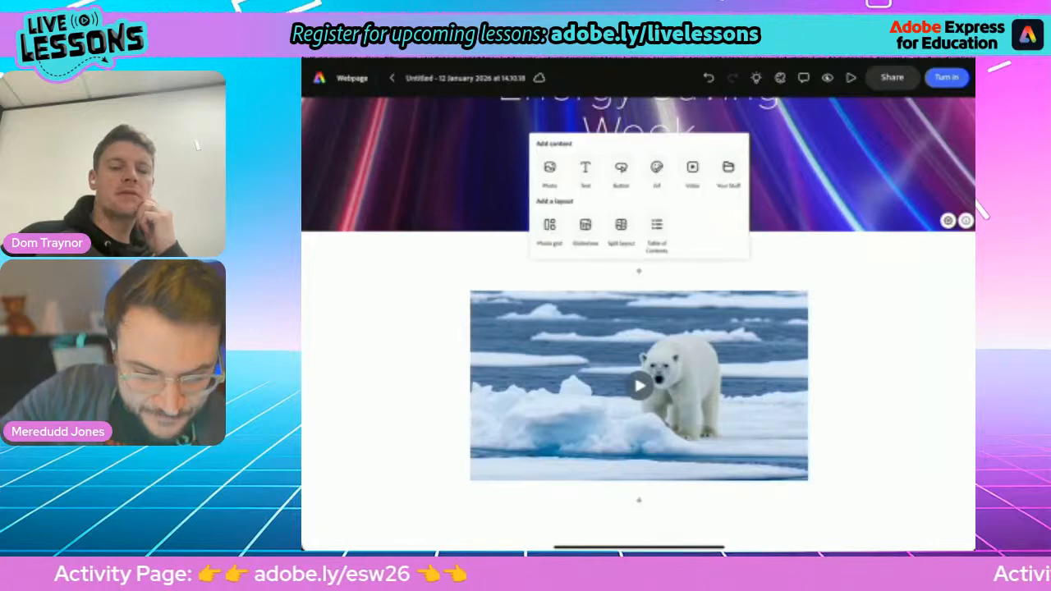
{"action": "left_click", "coordinate": [585, 167]}
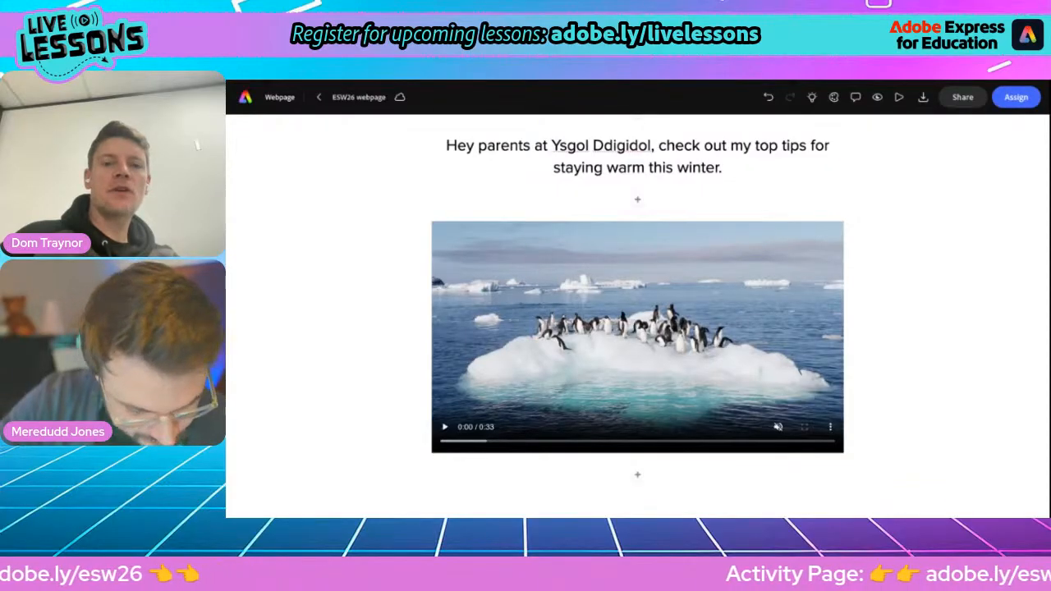
Switch to the activity page and copy the tip heading "Keep your radiators working effectively".
{"action": "scroll", "coordinate": [843, 328], "scroll_direction": "down", "scroll_amount": 5}
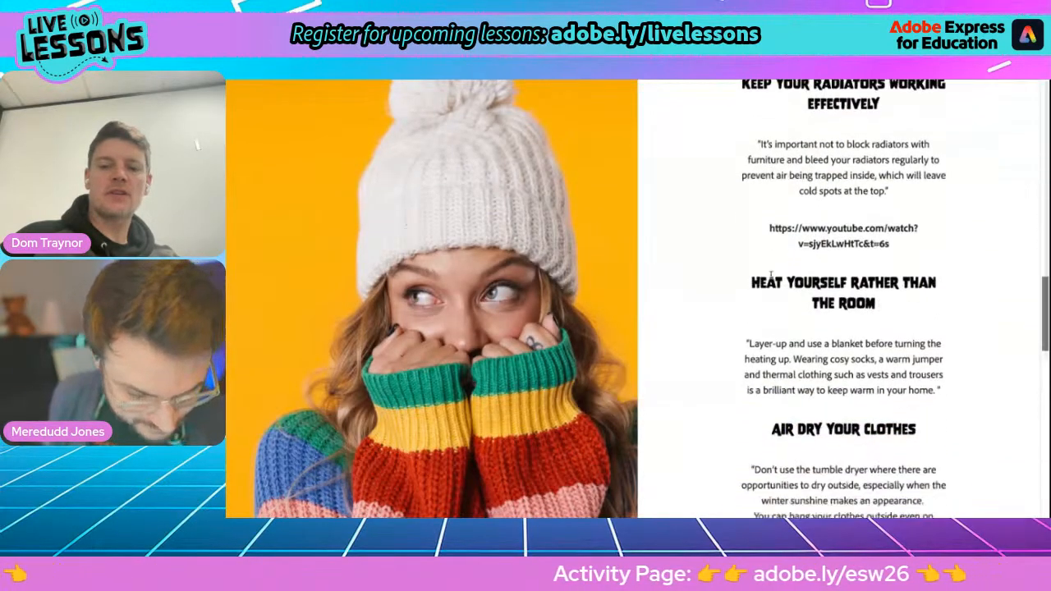
{"action": "scroll", "coordinate": [843, 328], "scroll_direction": "up", "scroll_amount": 4}
{"action": "scroll", "coordinate": [843, 329], "scroll_direction": "up", "scroll_amount": 2}
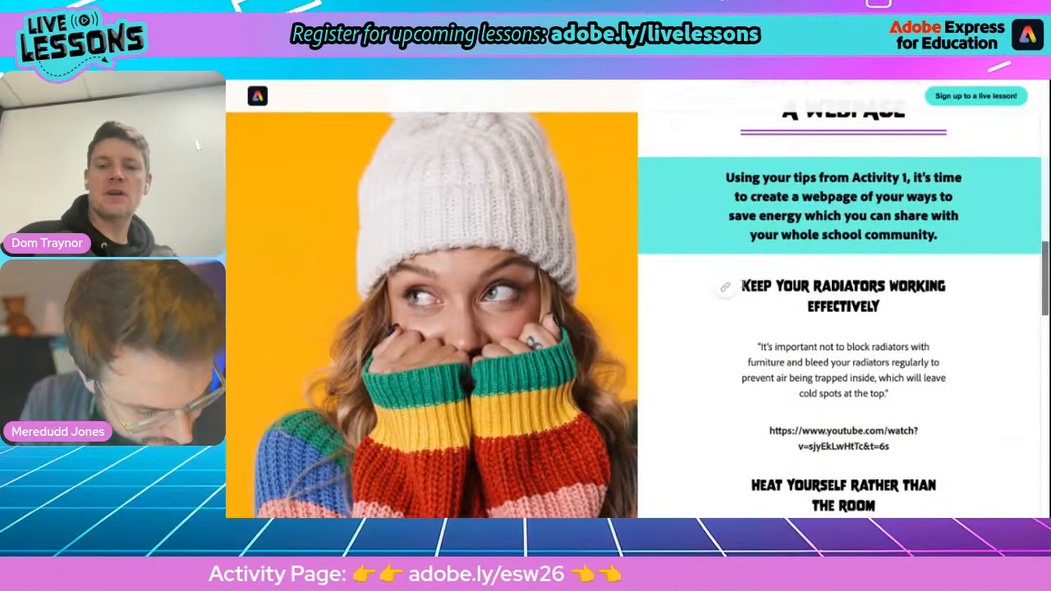
{"action": "left_click_drag", "start_coordinate": [741, 286], "coordinate": [875, 303]}
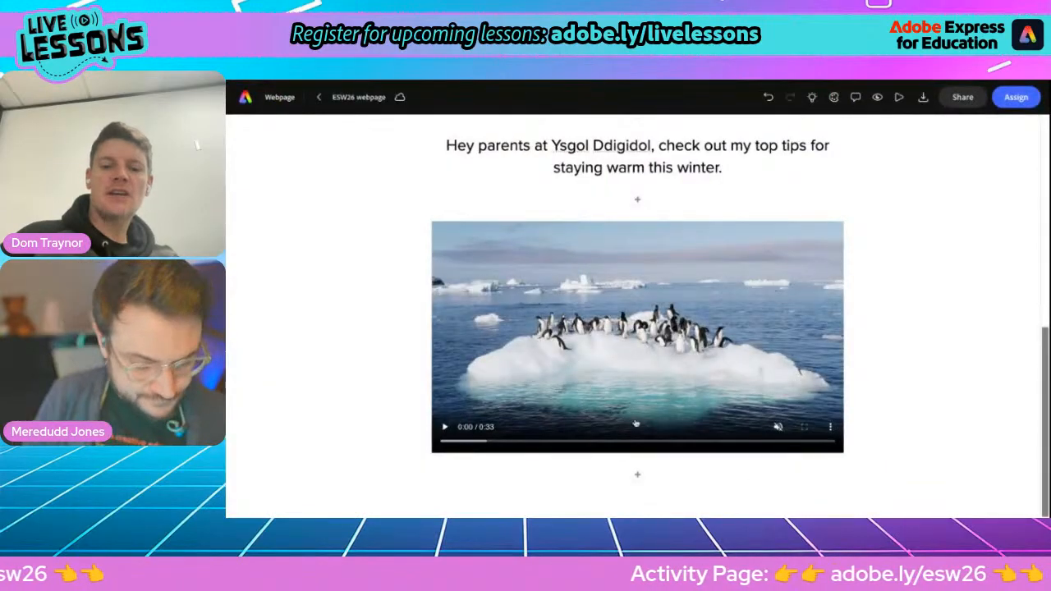
Insert a split layout below the webpage video and paste the radiator tip heading into its text side as Heading 1.
{"action": "left_click", "coordinate": [637, 477]}
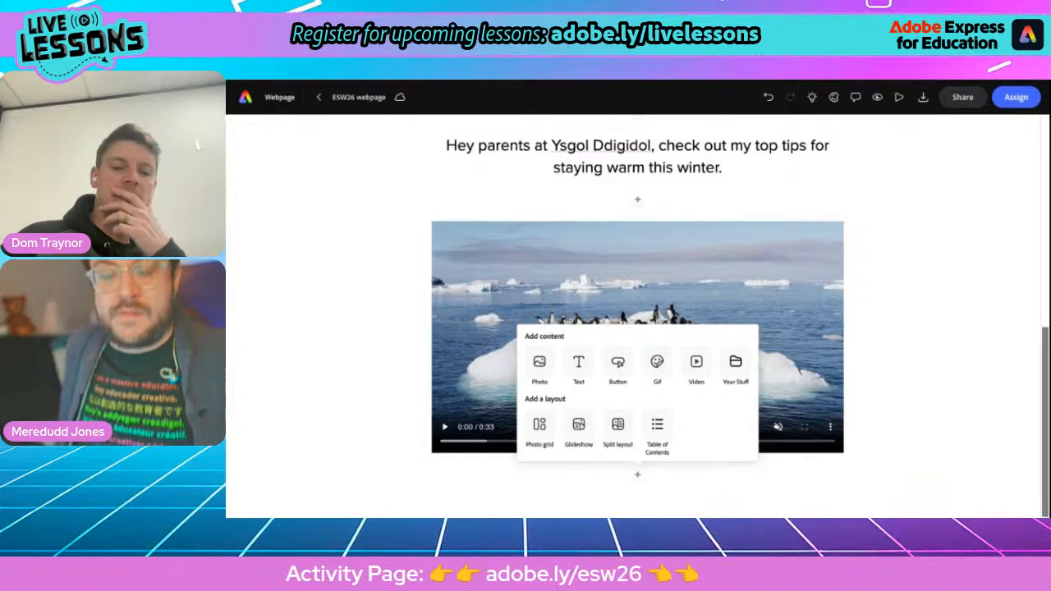
{"action": "left_click", "coordinate": [618, 425]}
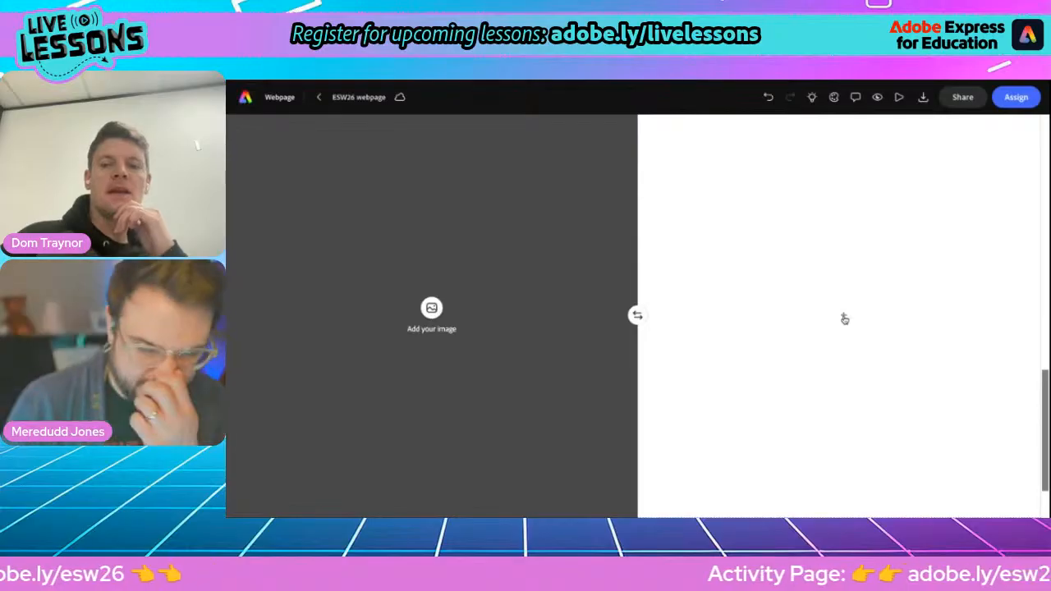
{"action": "left_click", "coordinate": [845, 319]}
{"action": "left_click", "coordinate": [825, 258]}
{"action": "key", "text": "ctrl+v"}
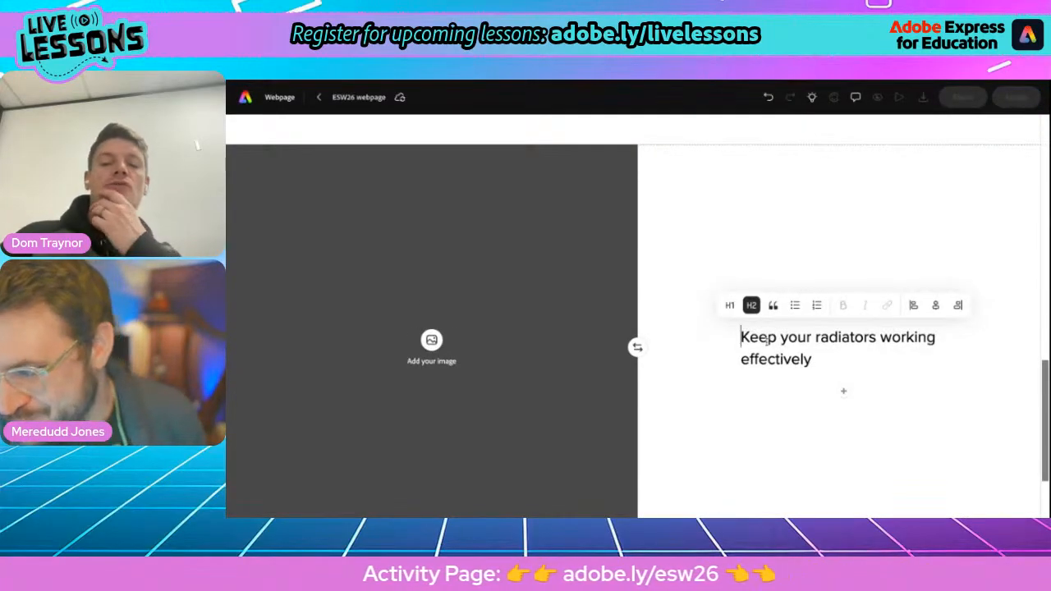
{"action": "left_click", "coordinate": [731, 306]}
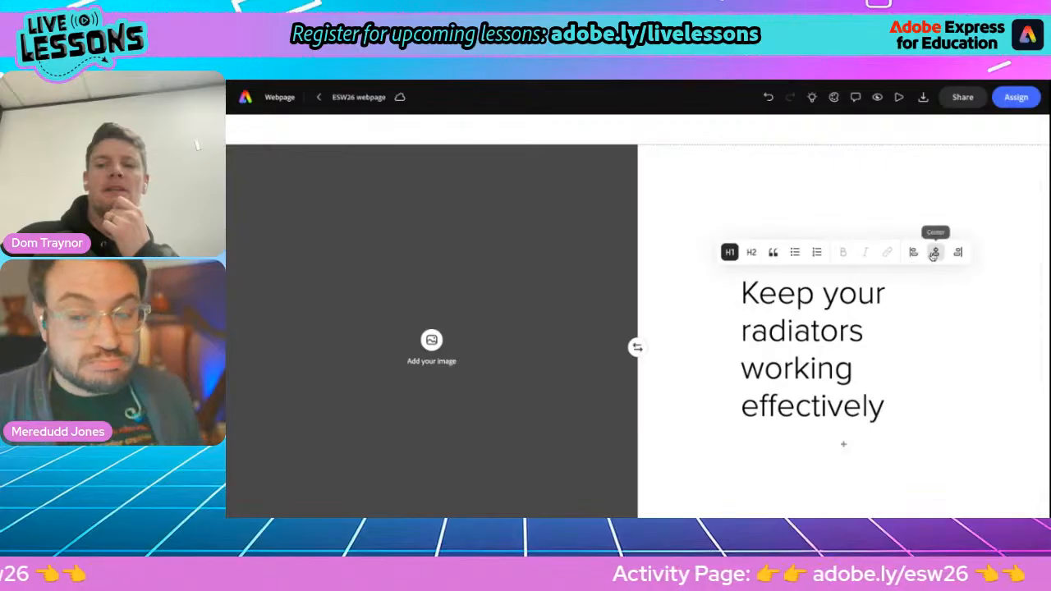
Apply the Wesley theme to the webpage.
{"action": "left_click", "coordinate": [831, 98]}
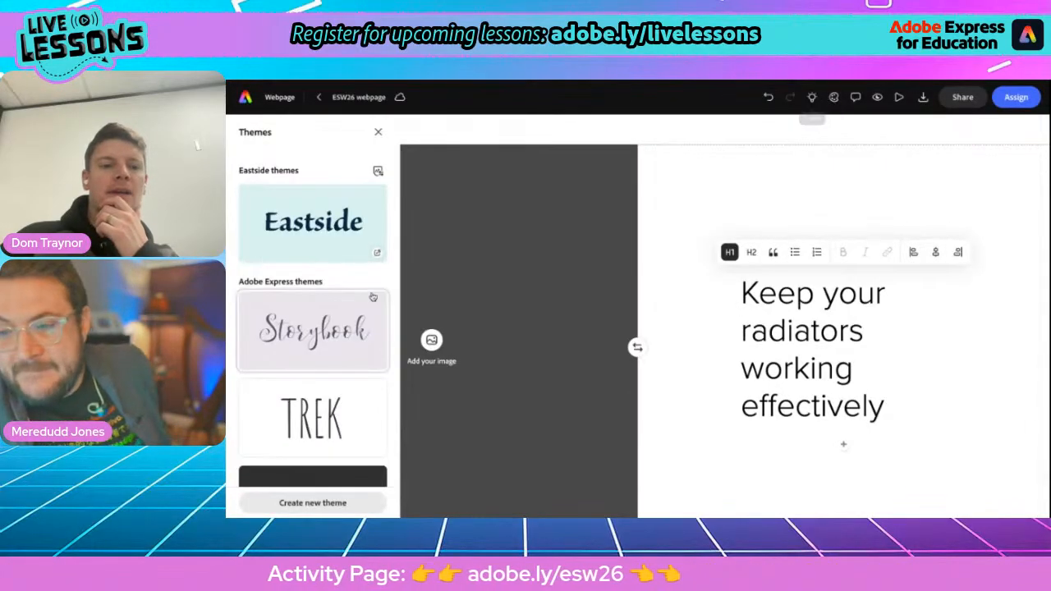
{"action": "scroll", "coordinate": [328, 378], "scroll_direction": "down", "scroll_amount": 6}
{"action": "scroll", "coordinate": [329, 381], "scroll_direction": "down", "scroll_amount": 6}
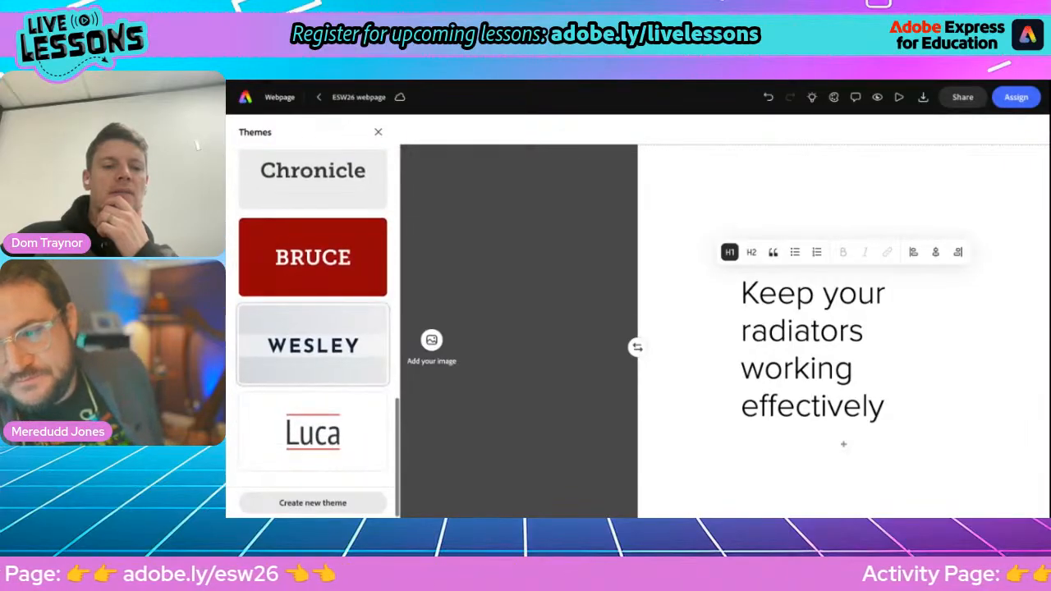
{"action": "left_click", "coordinate": [322, 352]}
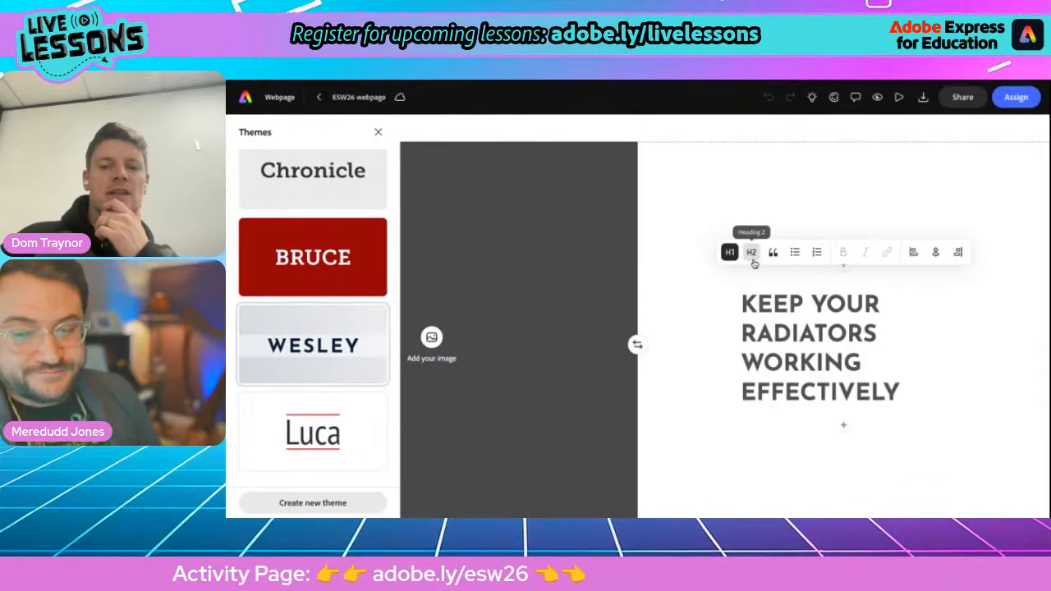
{"action": "left_click", "coordinate": [378, 131]}
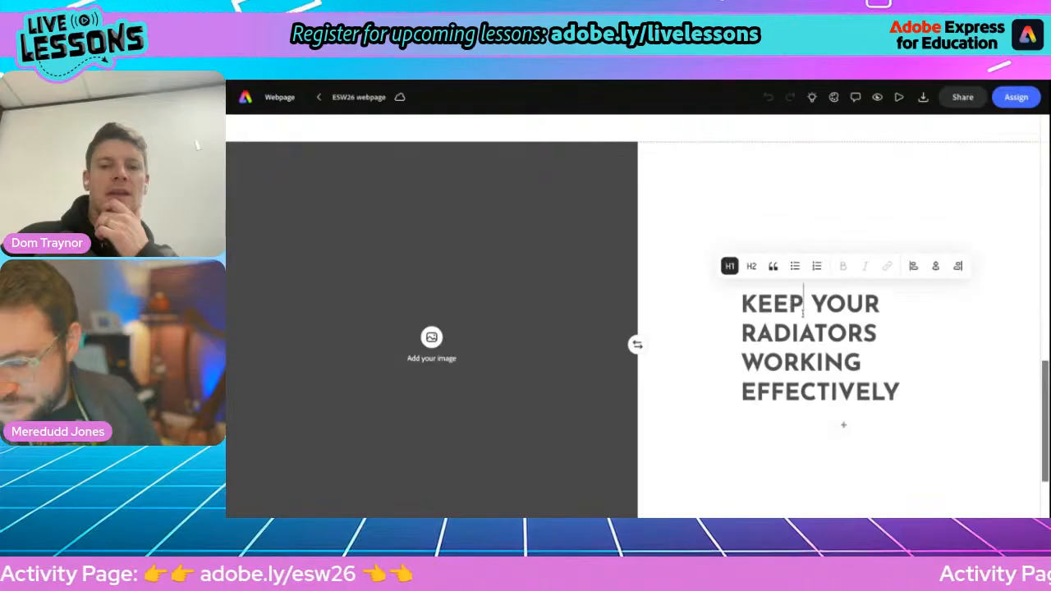
Try the heading levels on the radiator tip heading, then format it as a blockquote.
{"action": "left_click", "coordinate": [750, 265]}
{"action": "left_click", "coordinate": [730, 265]}
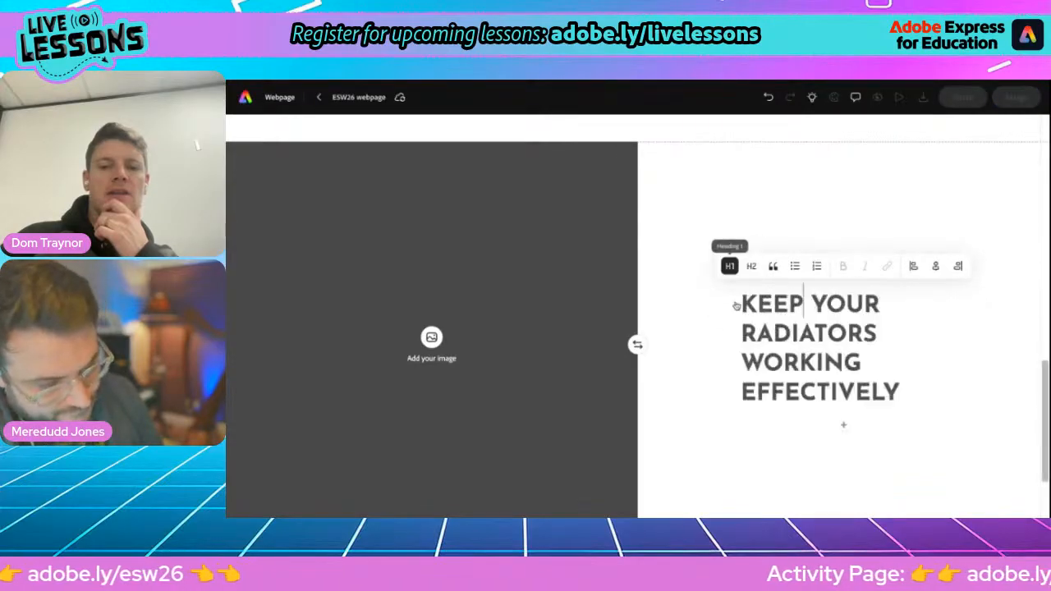
{"action": "left_click", "coordinate": [772, 265]}
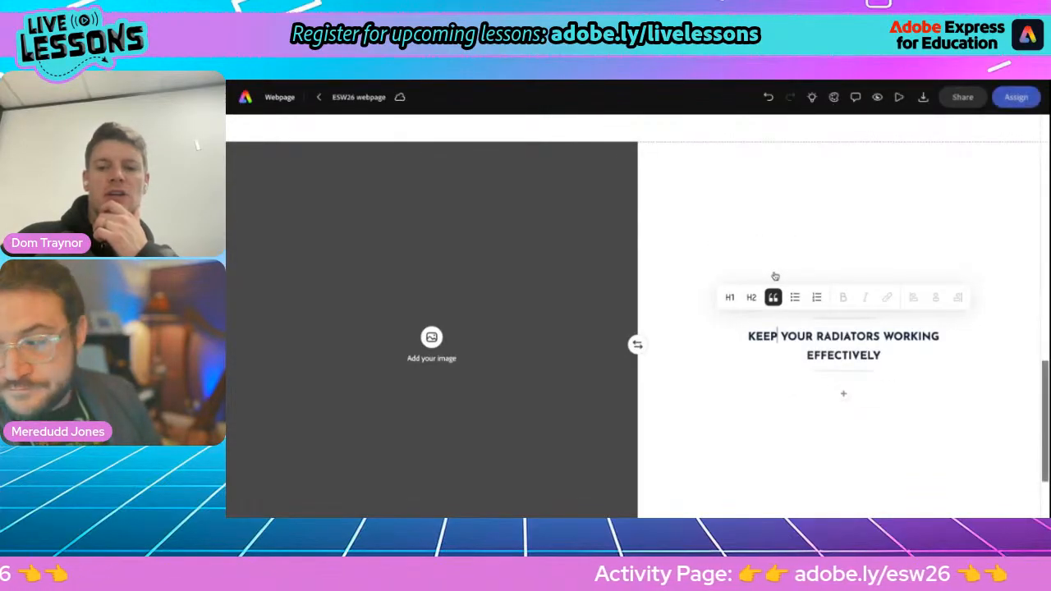
Search the stock photos for "radiator" and fill the split layout's image area with the photo of a worker beside a radiator and toolbox.
{"action": "scroll", "coordinate": [826, 340], "scroll_direction": "down", "scroll_amount": 1}
{"action": "scroll", "coordinate": [828, 340], "scroll_direction": "up", "scroll_amount": 3}
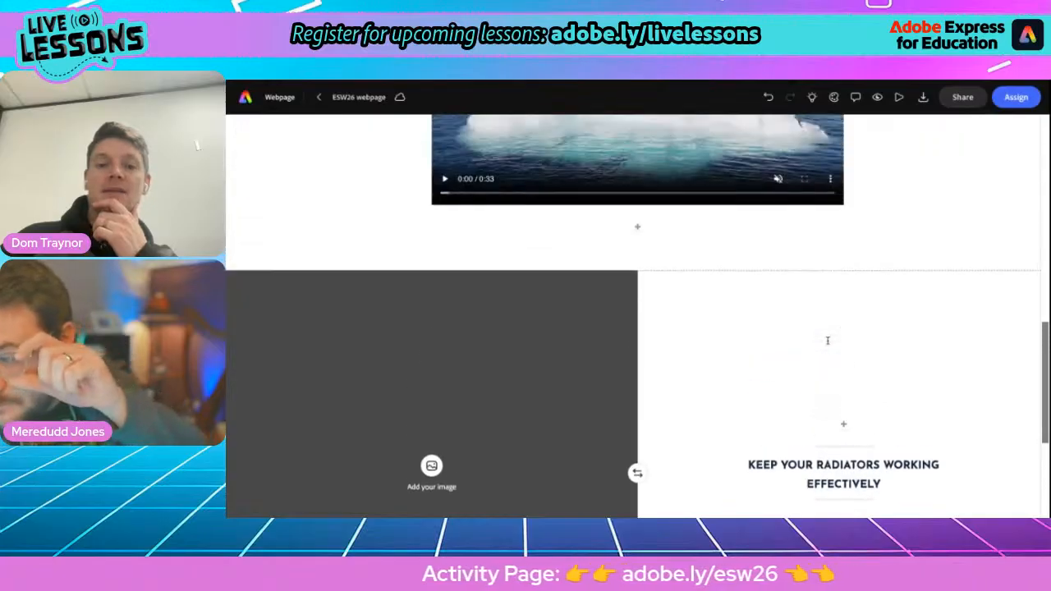
{"action": "scroll", "coordinate": [828, 340], "scroll_direction": "up", "scroll_amount": 10}
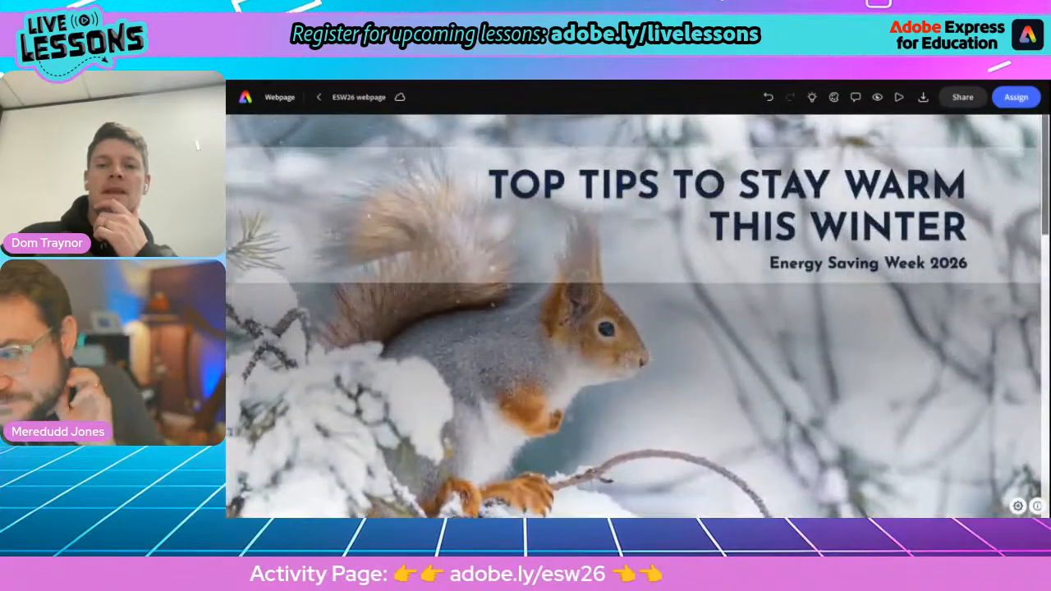
{"action": "scroll", "coordinate": [637, 340], "scroll_direction": "down", "scroll_amount": 10}
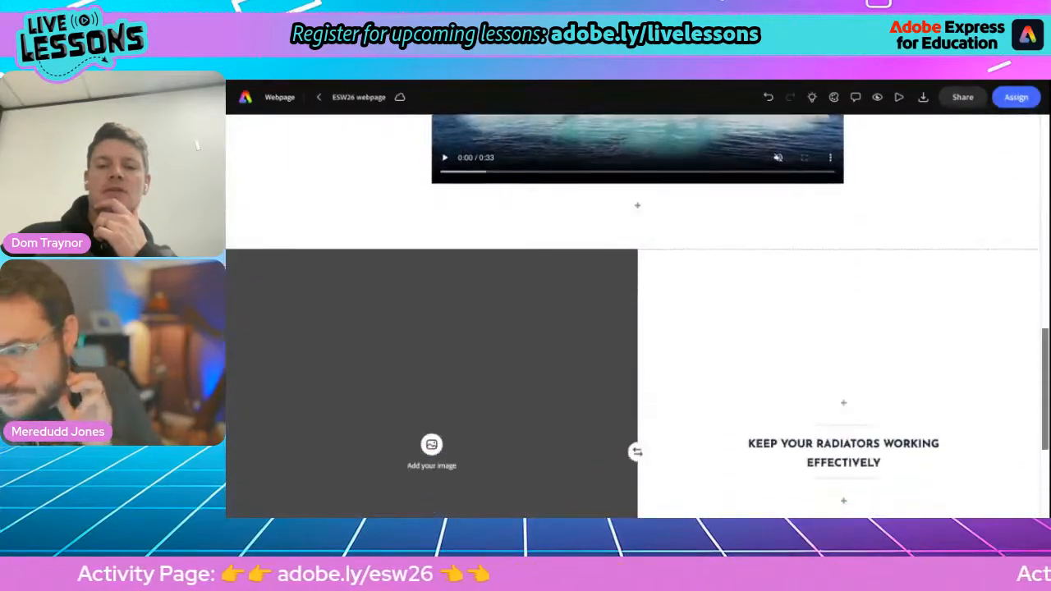
{"action": "scroll", "coordinate": [637, 340], "scroll_direction": "down", "scroll_amount": 2}
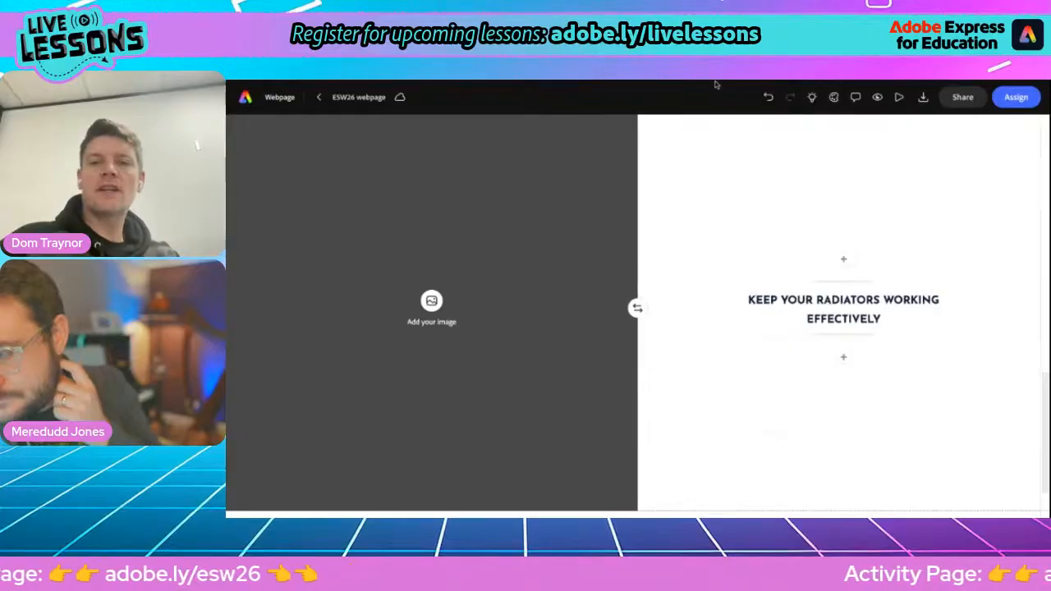
{"action": "left_click", "coordinate": [432, 307]}
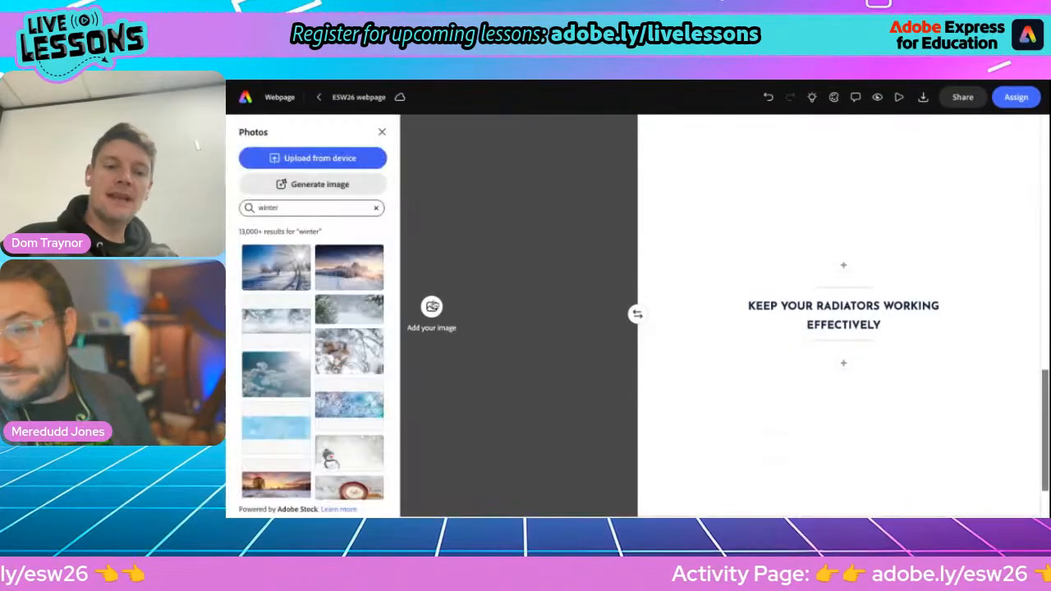
{"action": "triple_click", "coordinate": [284, 207]}
{"action": "type", "text": "ra"}
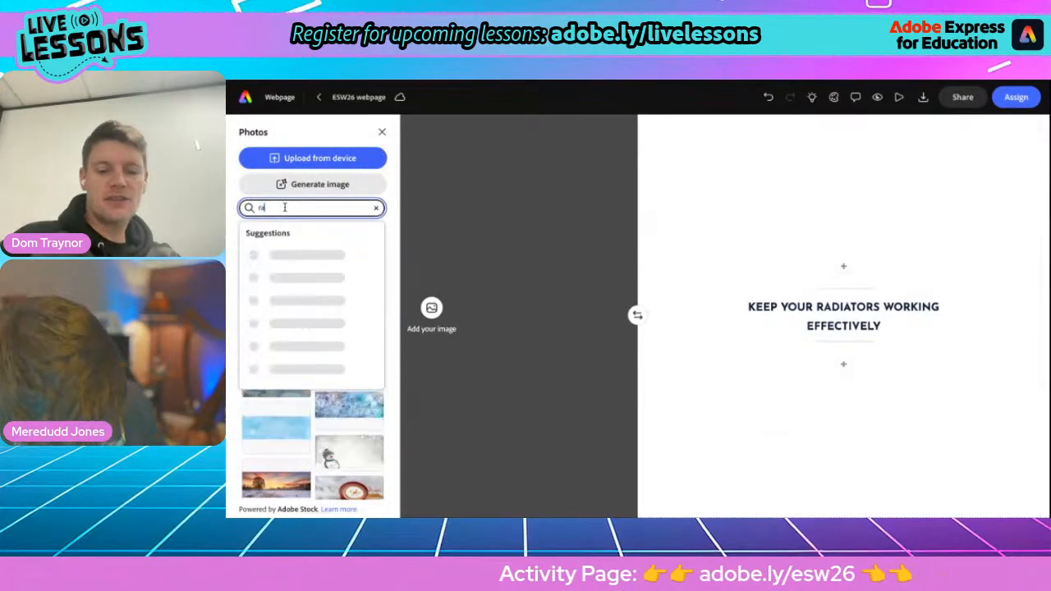
{"action": "type", "text": "diator"}
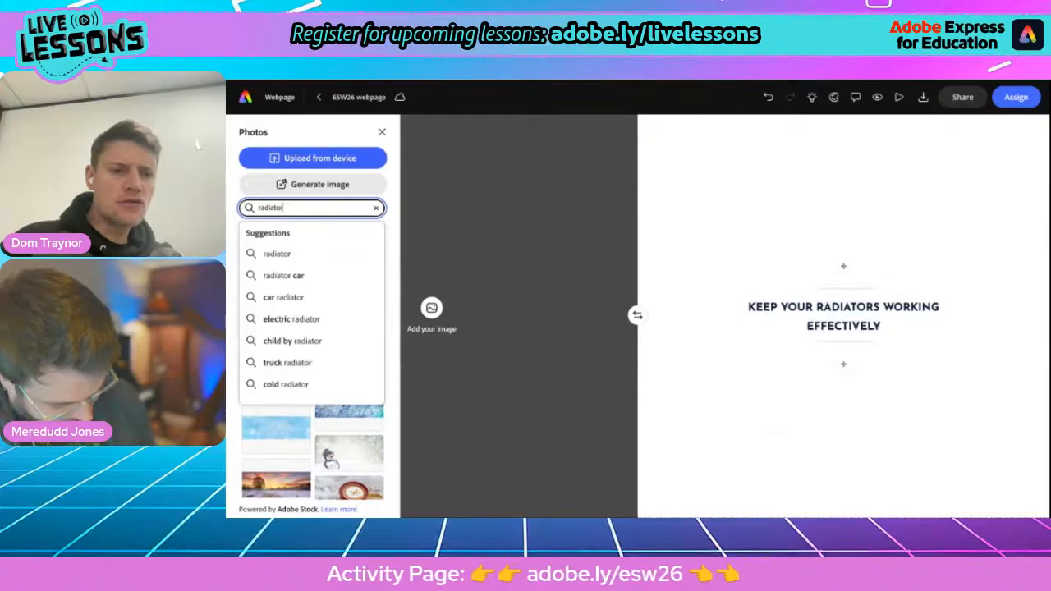
{"action": "key", "text": "Return"}
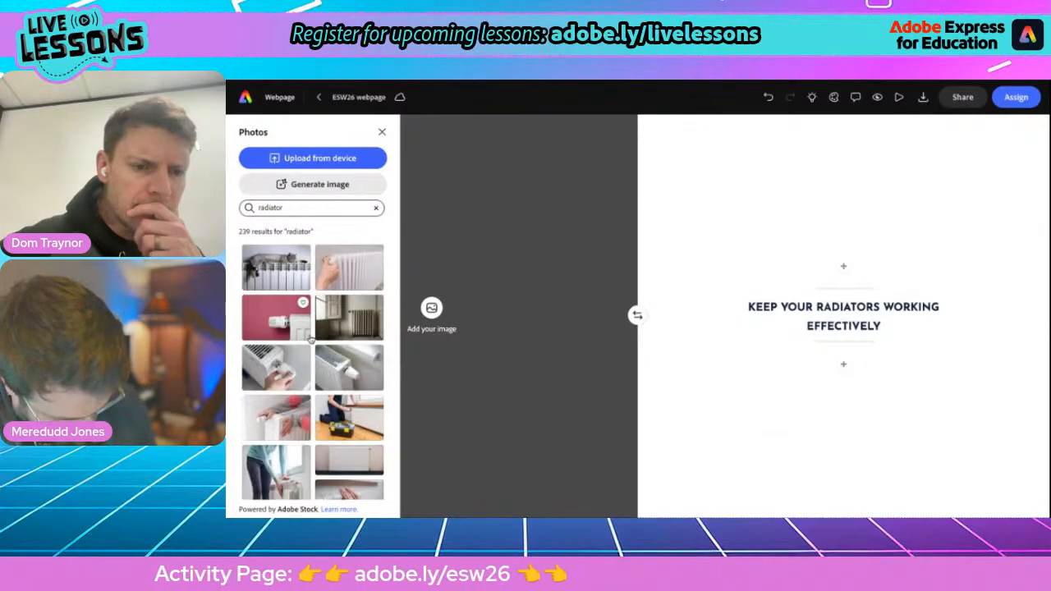
{"action": "left_click", "coordinate": [276, 279]}
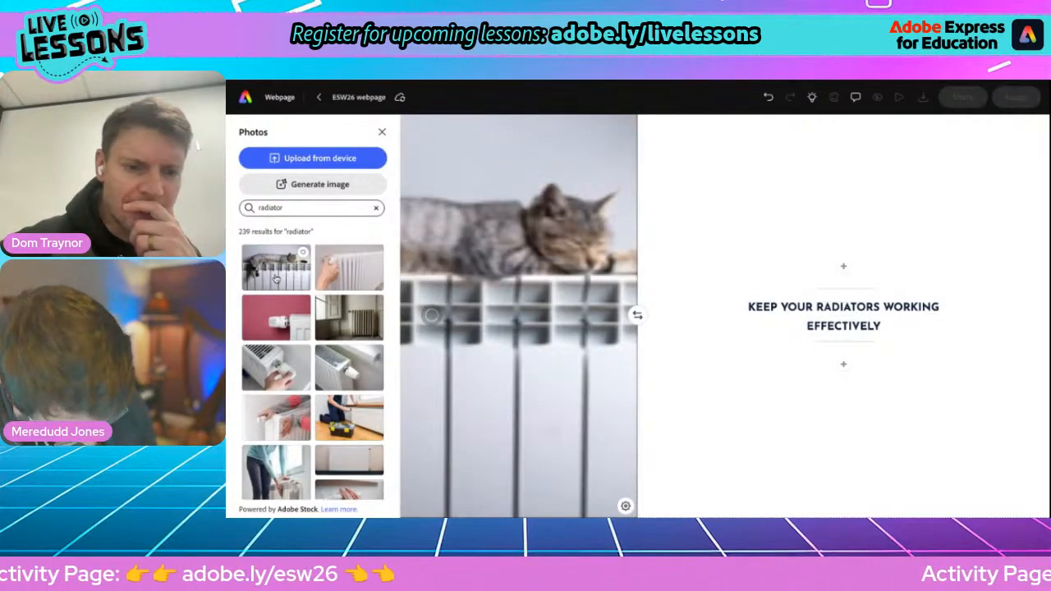
{"action": "left_click", "coordinate": [349, 419]}
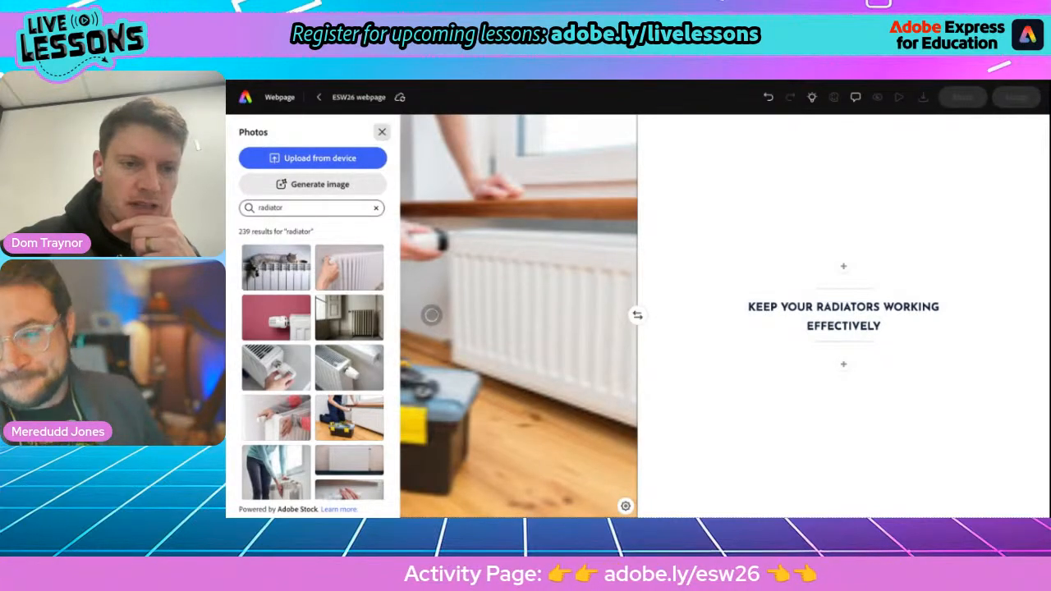
{"action": "left_click", "coordinate": [381, 131]}
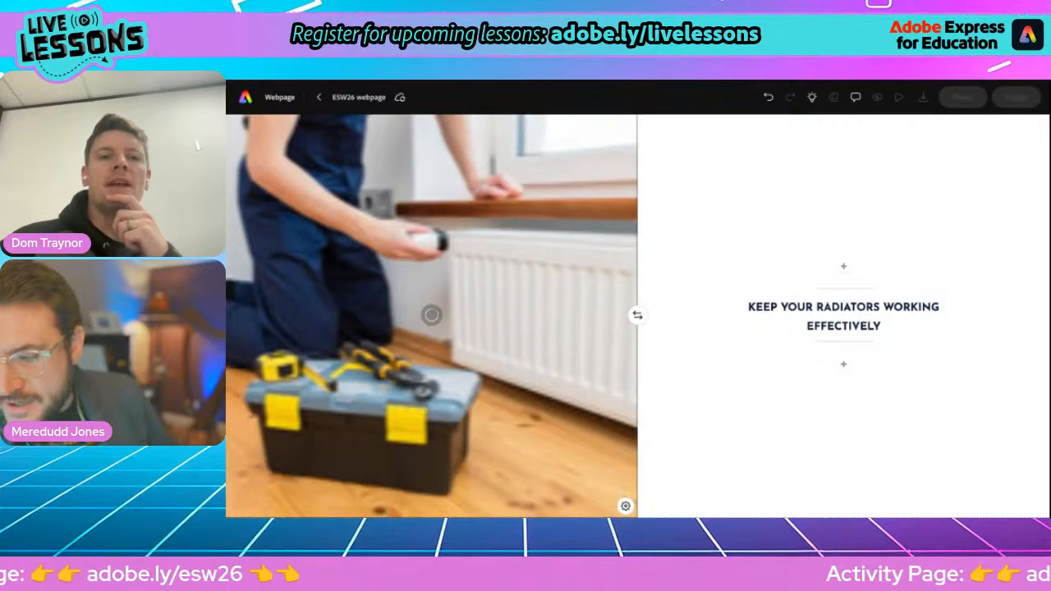
Copy the quoted advice about not blocking and regularly bleeding radiators from the activity page.
{"action": "left_click", "coordinate": [522, 81]}
{"action": "scroll", "coordinate": [844, 295], "scroll_direction": "down", "scroll_amount": 3}
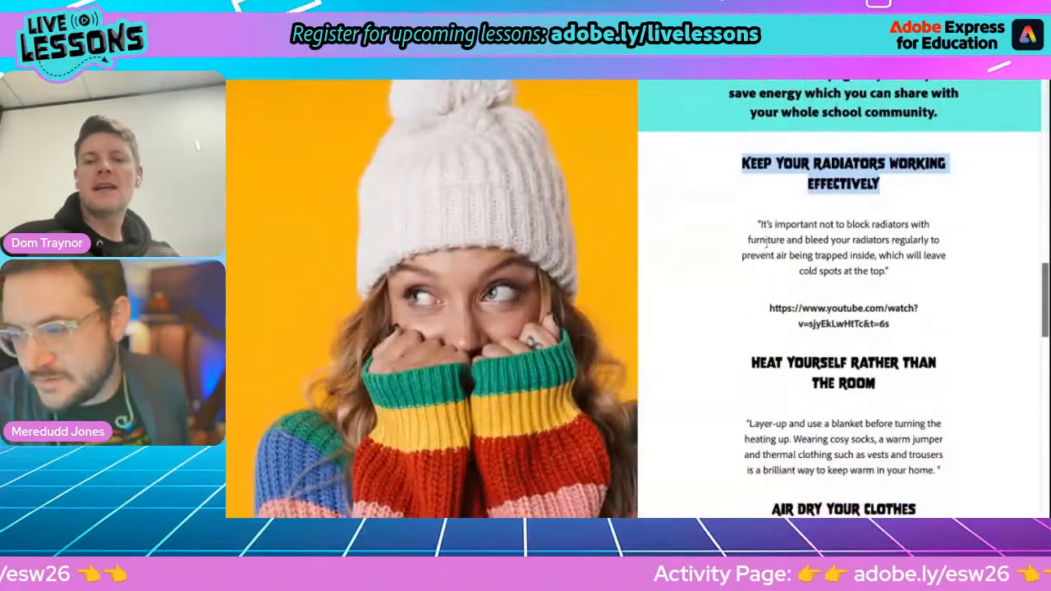
{"action": "left_click", "coordinate": [758, 223]}
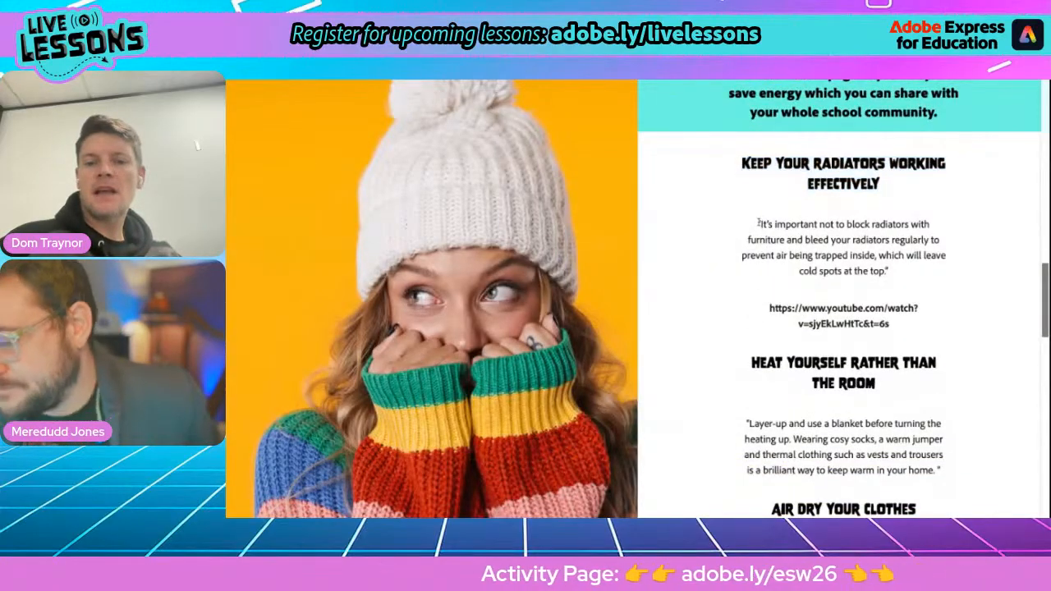
{"action": "left_click_drag", "start_coordinate": [776, 225], "coordinate": [896, 269]}
{"action": "key", "text": "ctrl+c"}
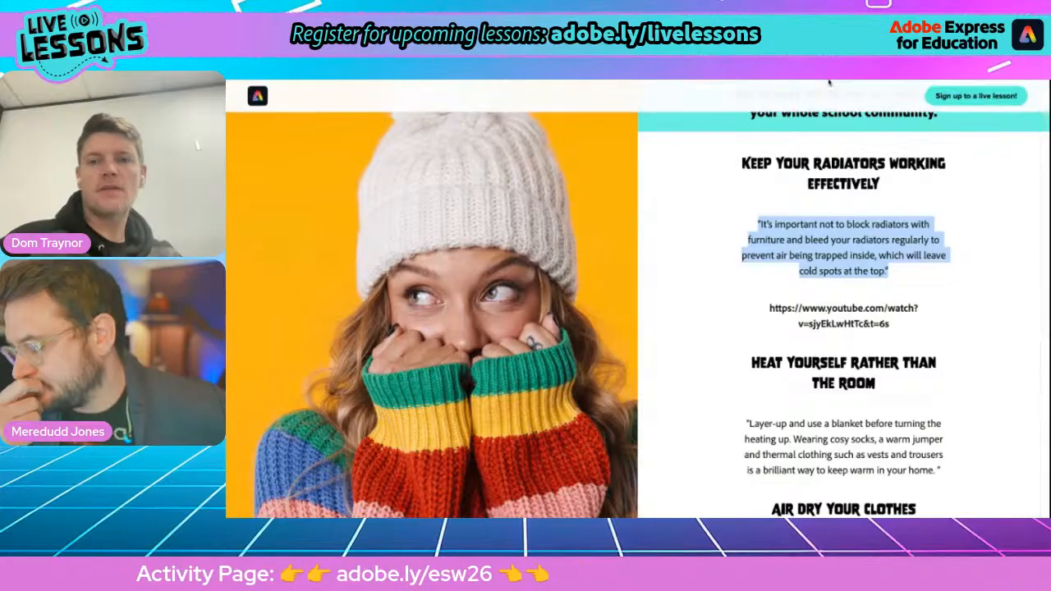
Return to the webpage, add a text block beneath the radiator heading and paste the copied advice into it.
{"action": "key", "text": "alt+Tab"}
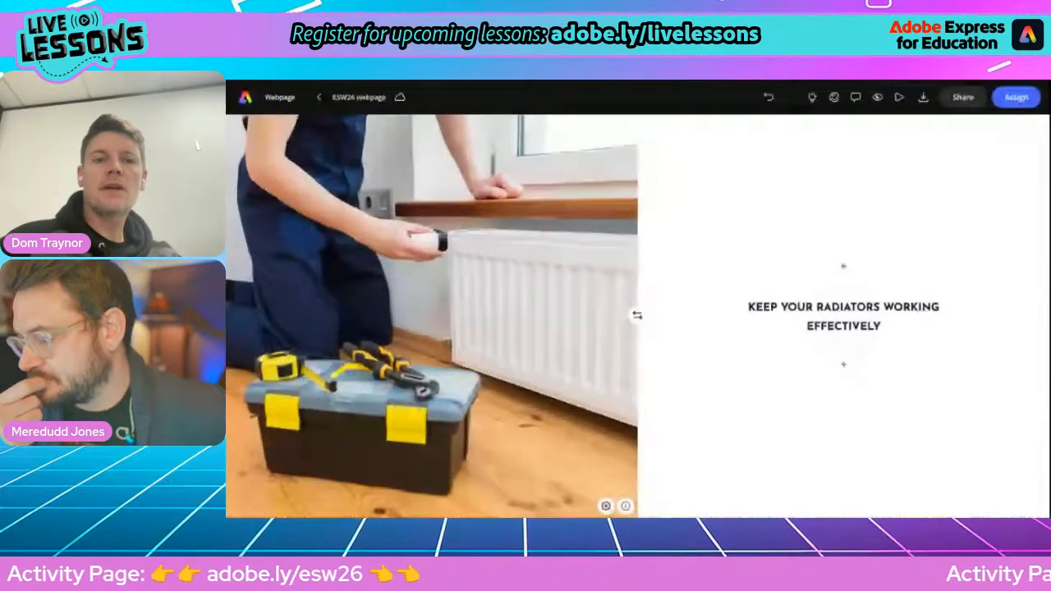
{"action": "left_click", "coordinate": [843, 362]}
{"action": "left_click", "coordinate": [824, 278]}
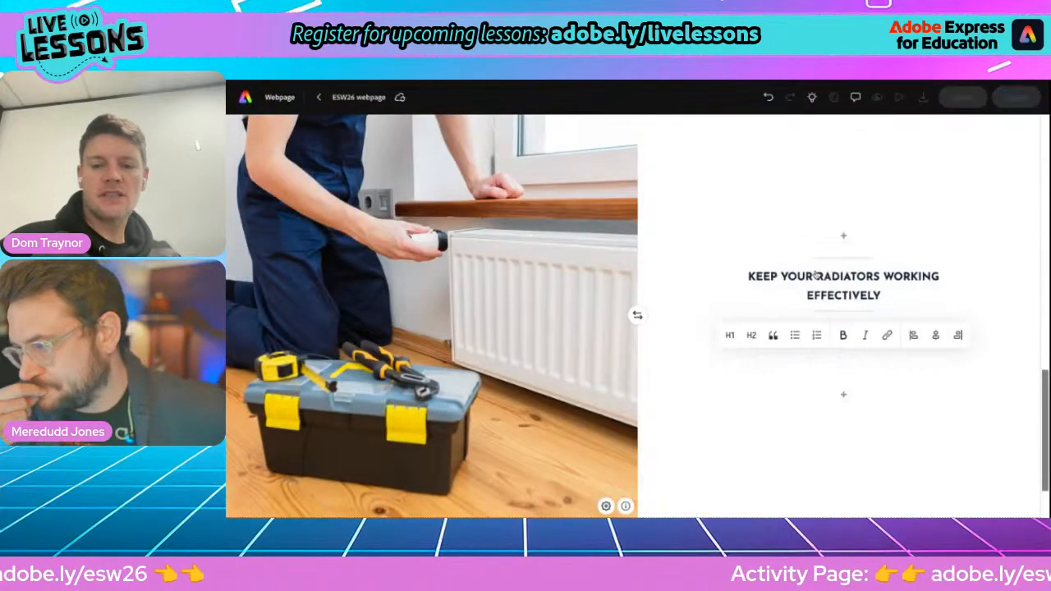
{"action": "key", "text": "ctrl+v"}
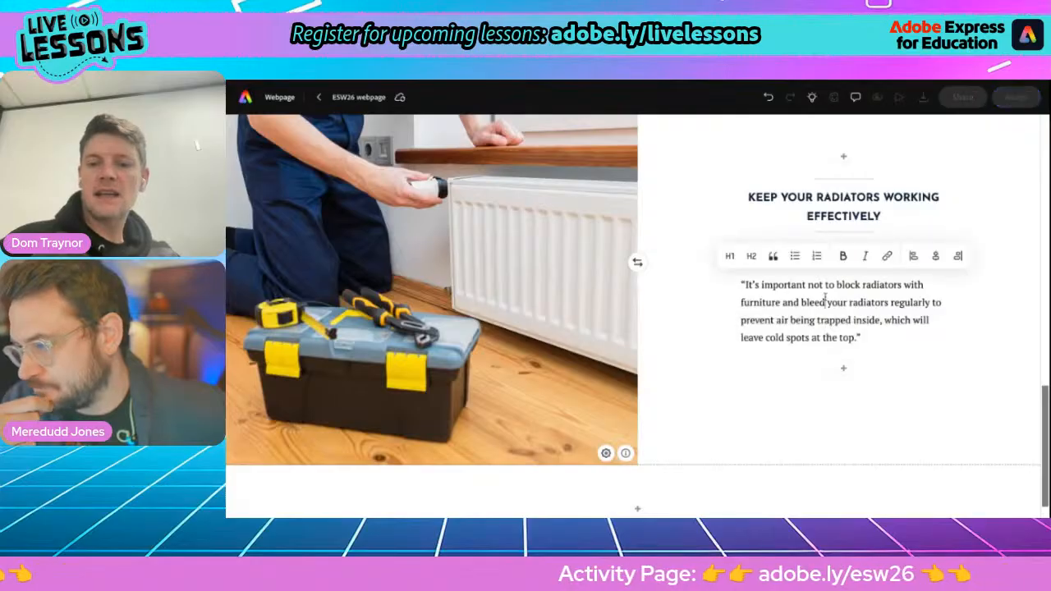
Compare heading styles on the pasted radiator advice and format it as Heading 2.
{"action": "left_click", "coordinate": [751, 258]}
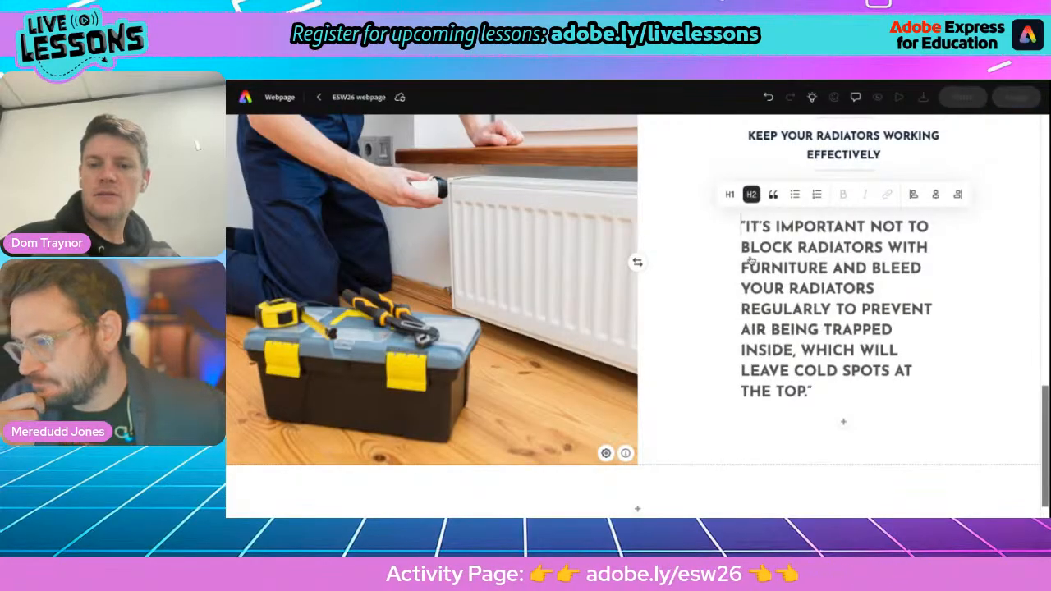
{"action": "left_click", "coordinate": [728, 197]}
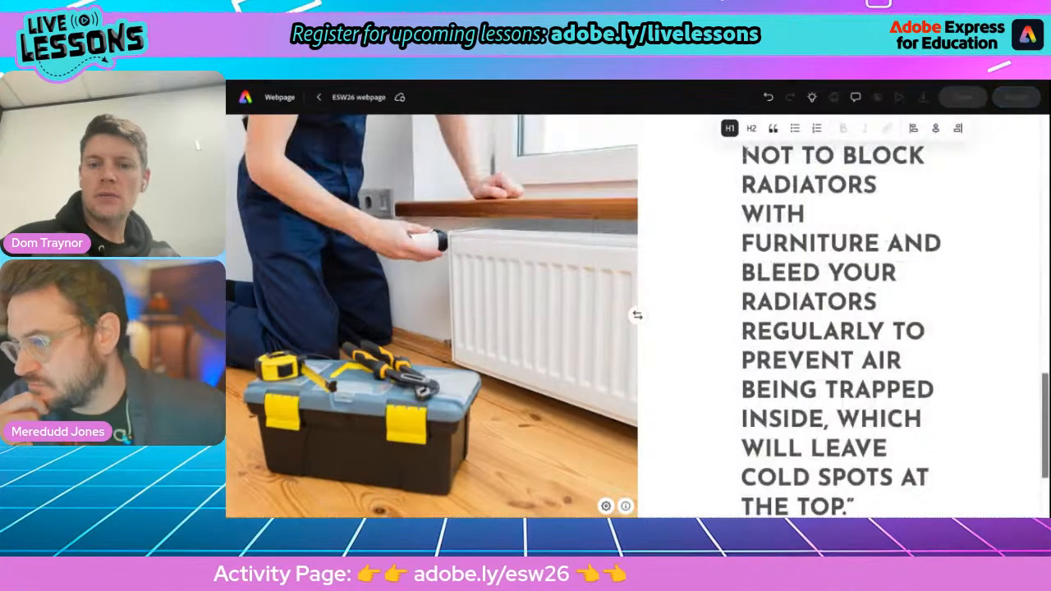
{"action": "left_click", "coordinate": [753, 130]}
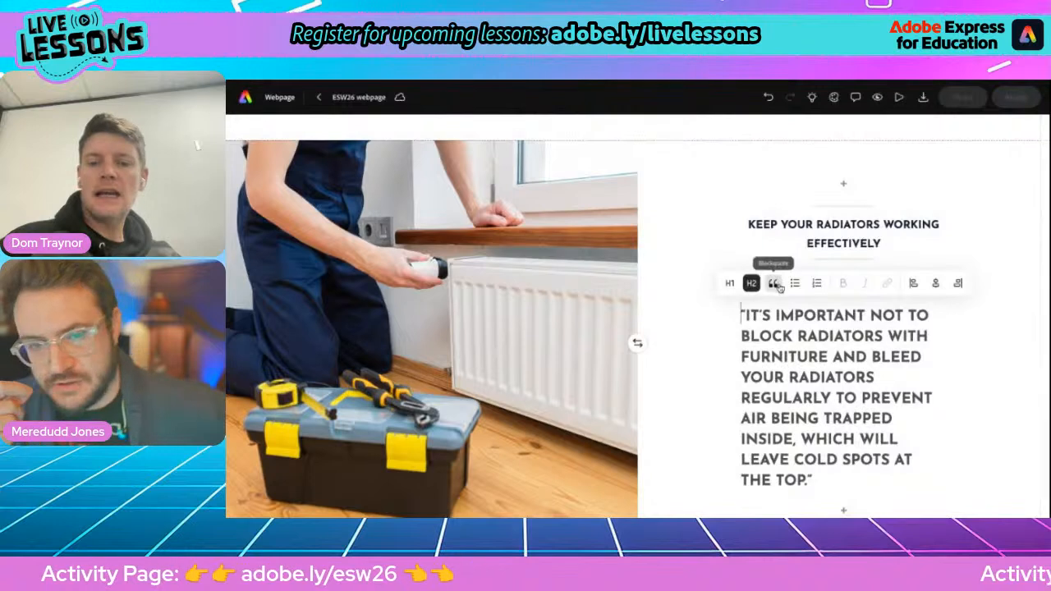
{"action": "scroll", "coordinate": [829, 346], "scroll_direction": "down", "scroll_amount": 1}
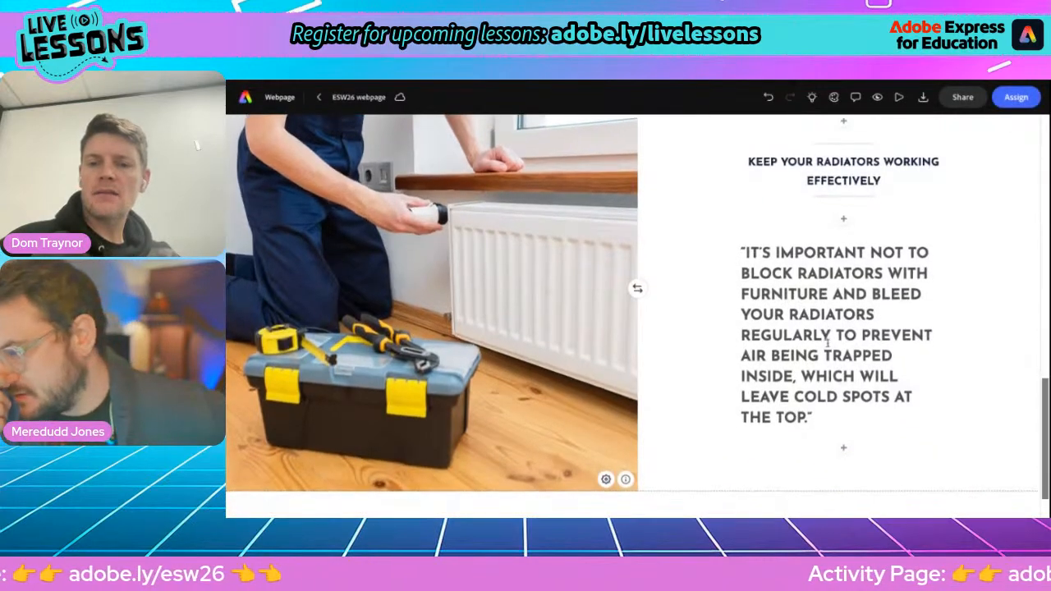
{"action": "left_click", "coordinate": [827, 343]}
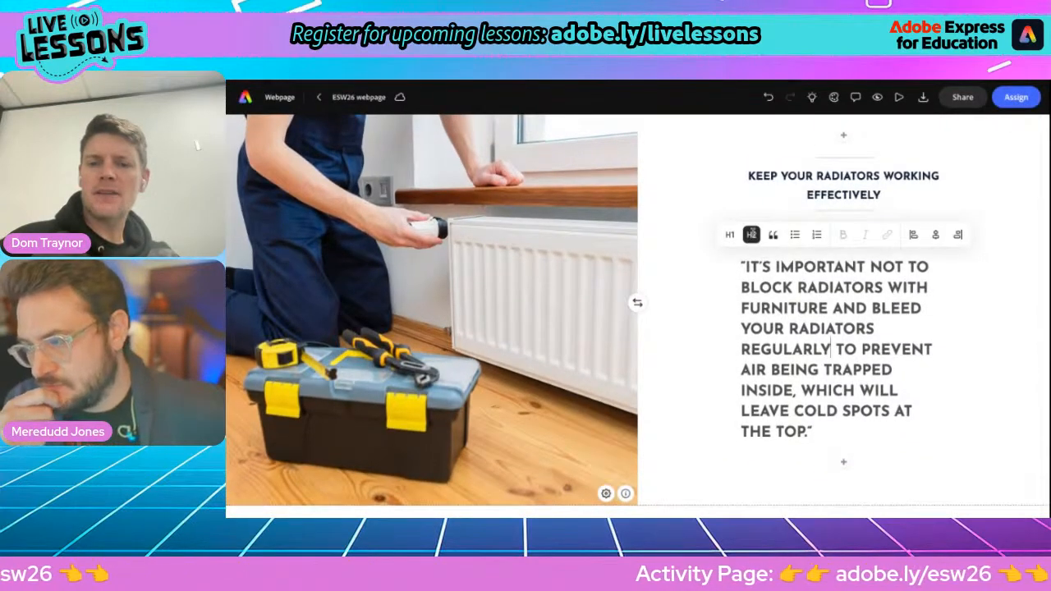